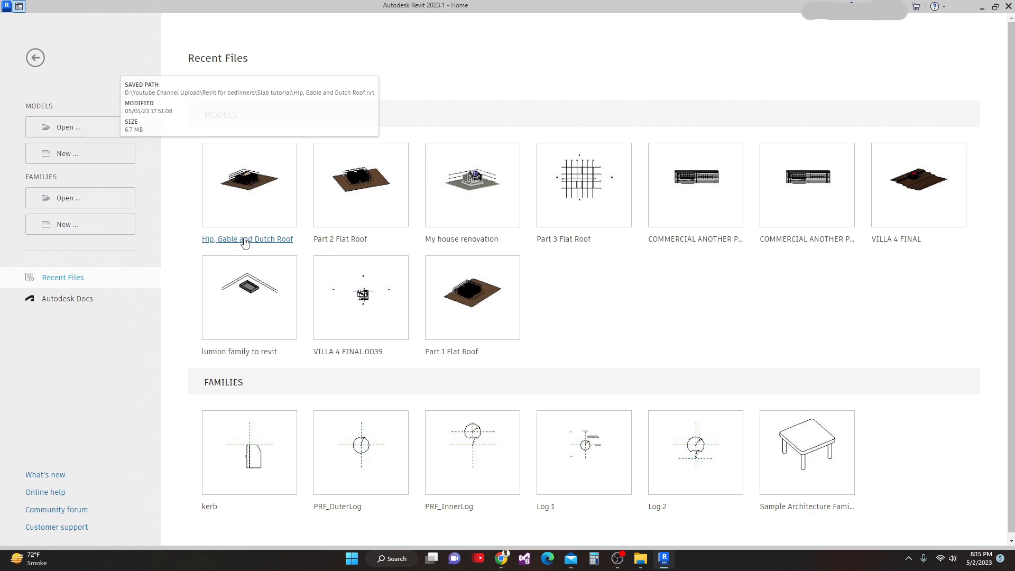
Open the recent project Hip, Gable and Dutch Roof.
left_click(244, 239)
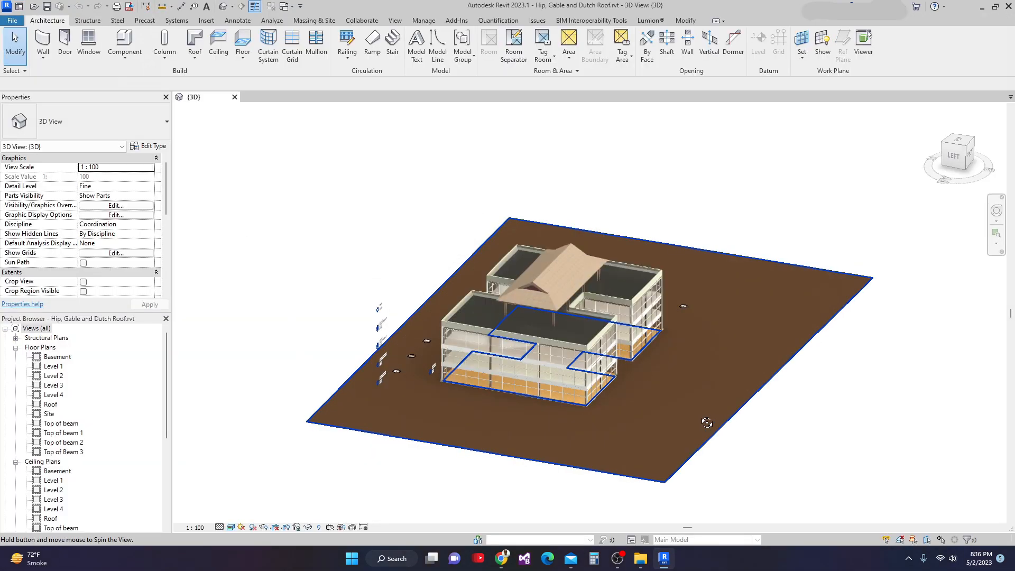
middle_click_drag(713, 419, 709, 419, "shift")
scroll(591, 307, "up", 5)
scroll(589, 304, "up", 1)
middle_click_drag(561, 286, 647, 408)
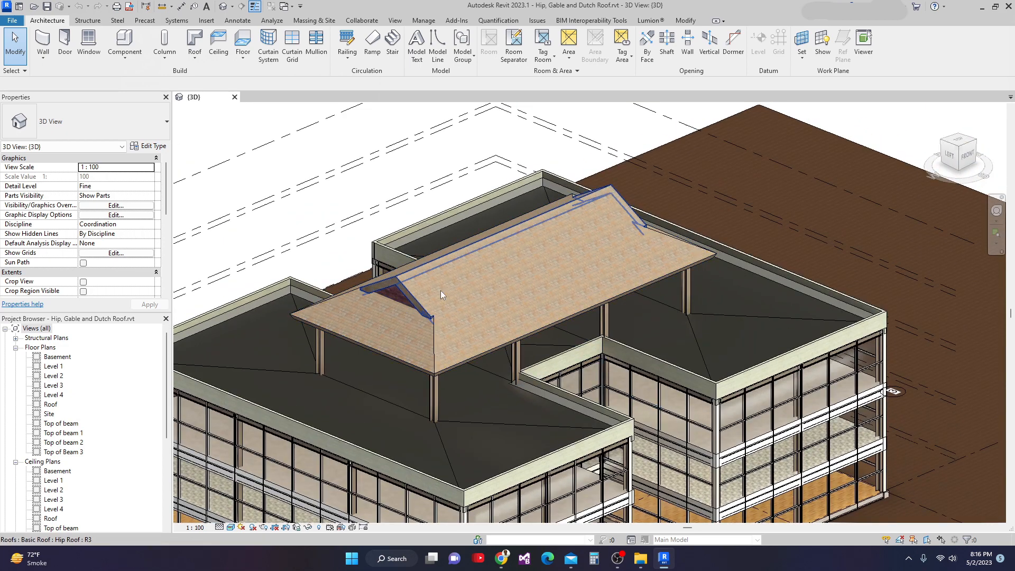
Delete the lower hip roof and the gable roof stacked above it on the rooftop frame.
left_click(414, 342)
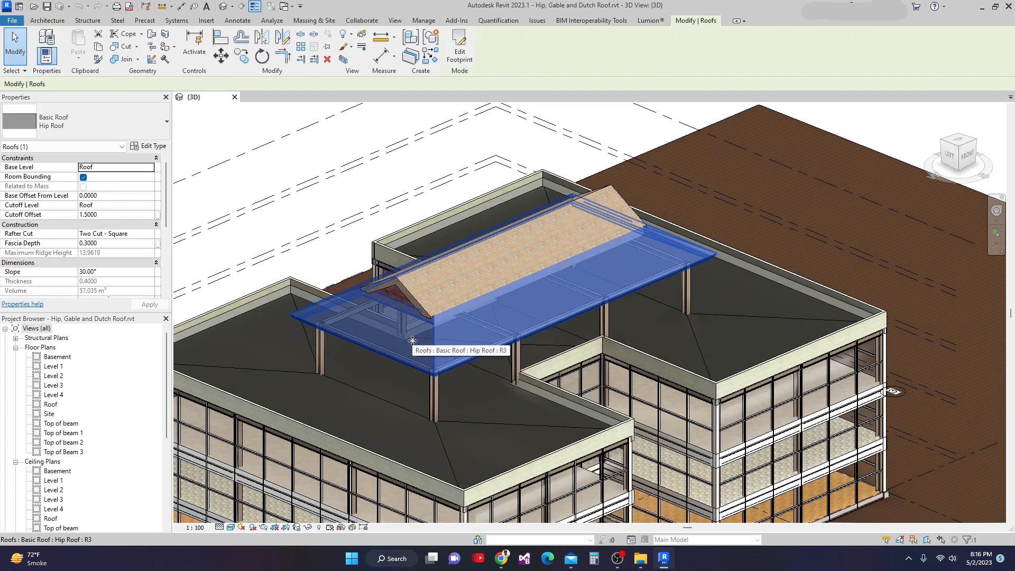
key("Escape")
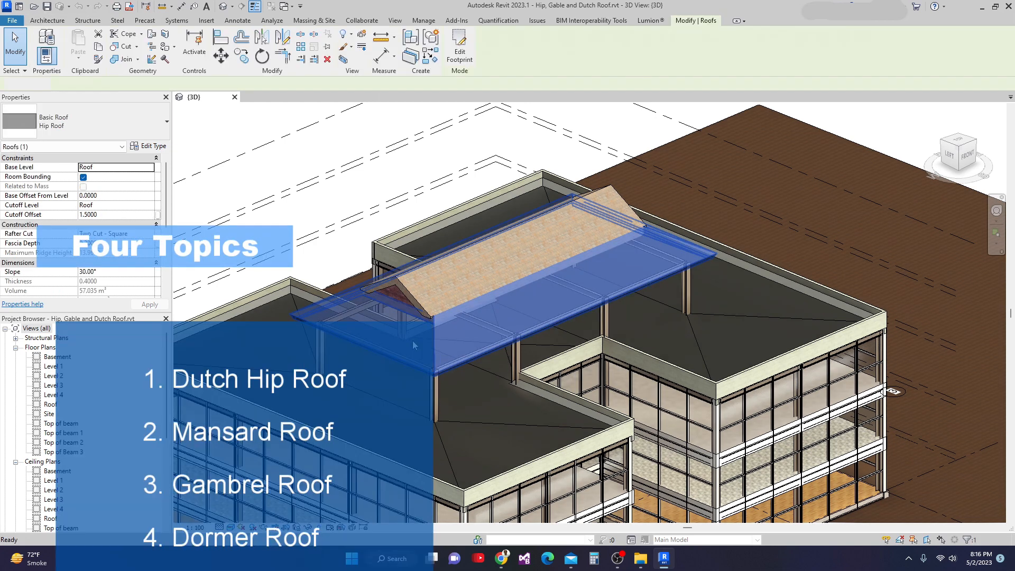
left_click(429, 297)
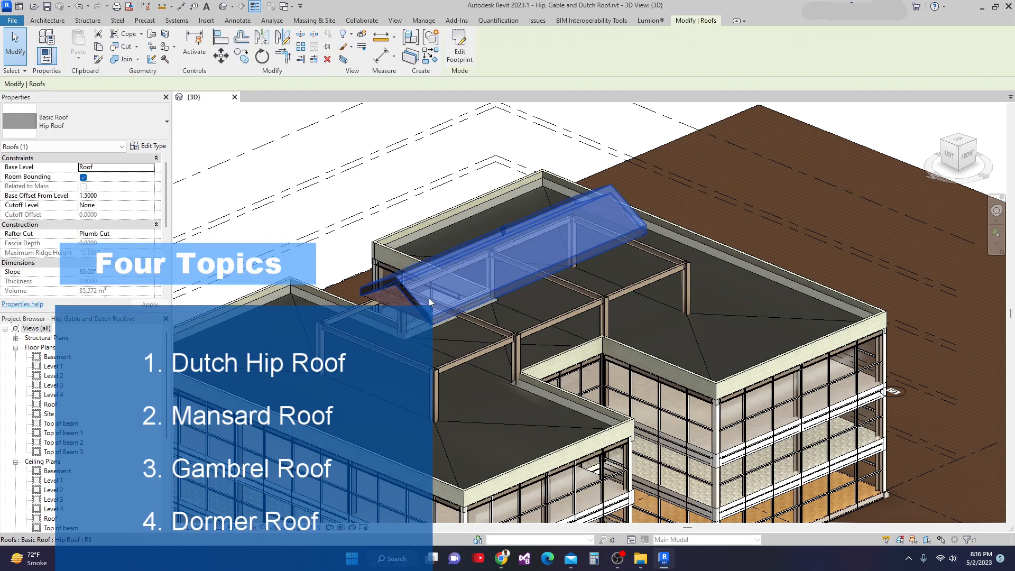
key("Delete")
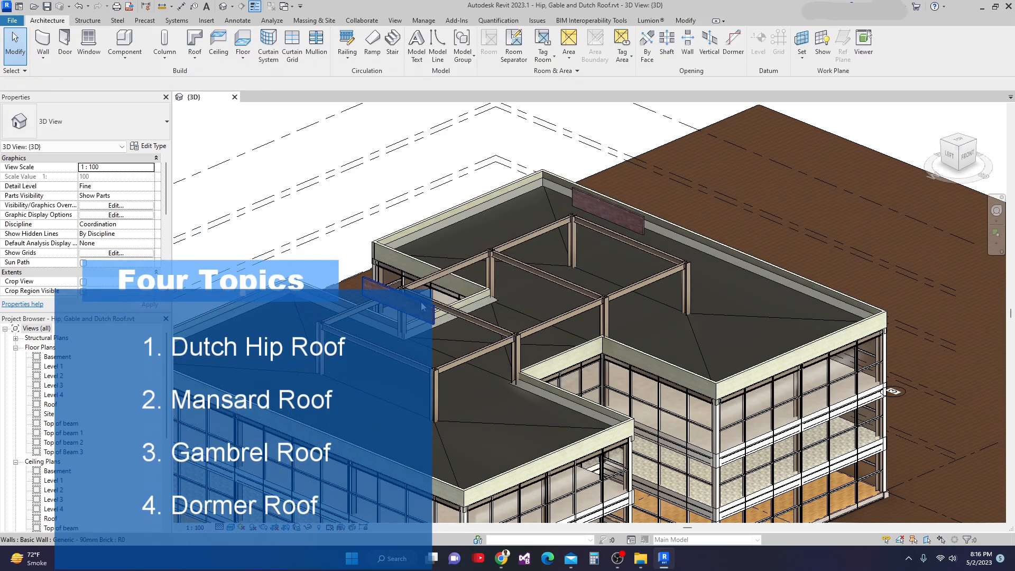
Delete the two brick gable-end walls left above the rooftop frame.
left_click(423, 306)
key("Delete")
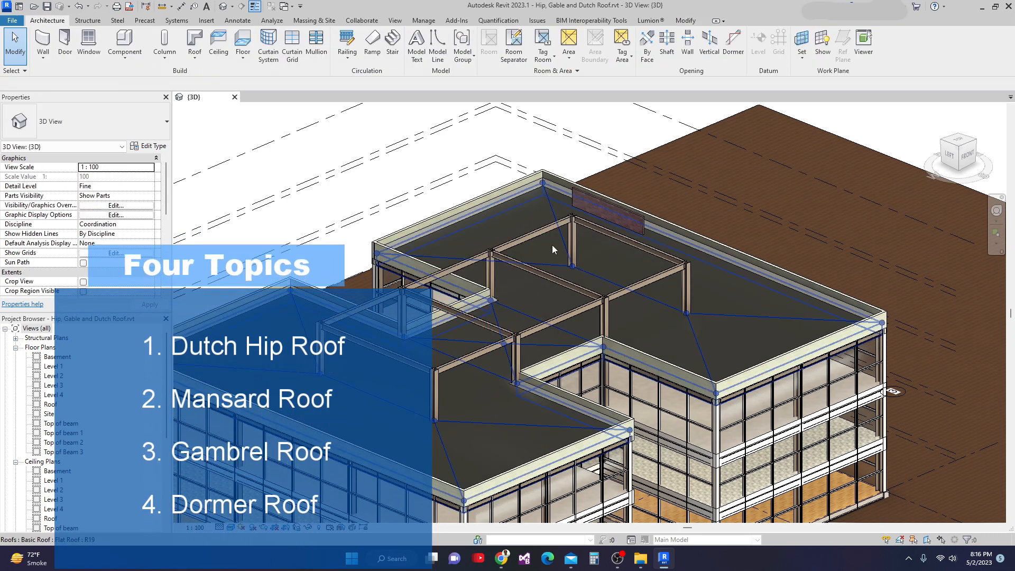
left_click(624, 219)
key("Delete")
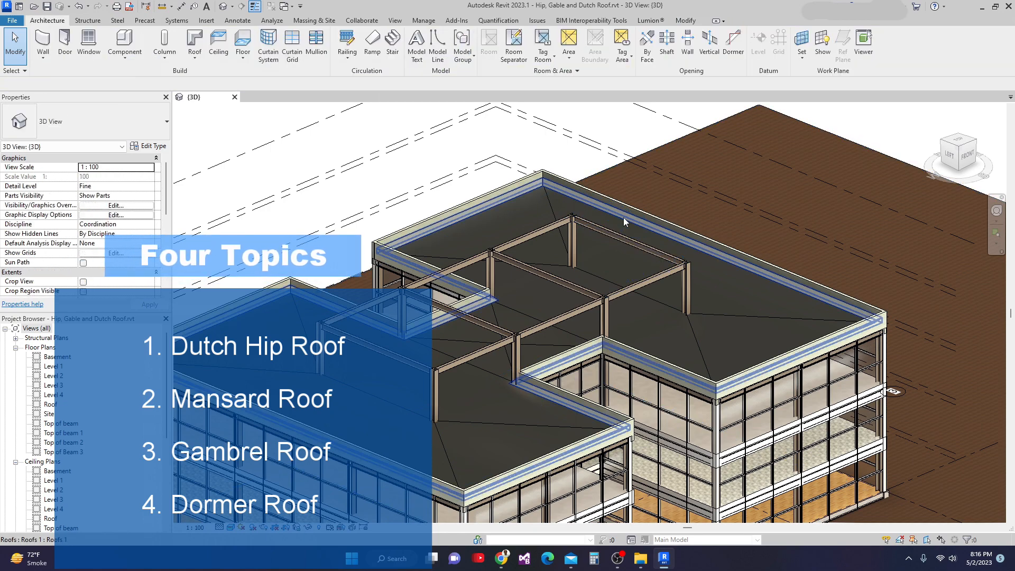
Open the Roof floor plan view.
middle_click_drag(551, 337, 551, 352, "shift")
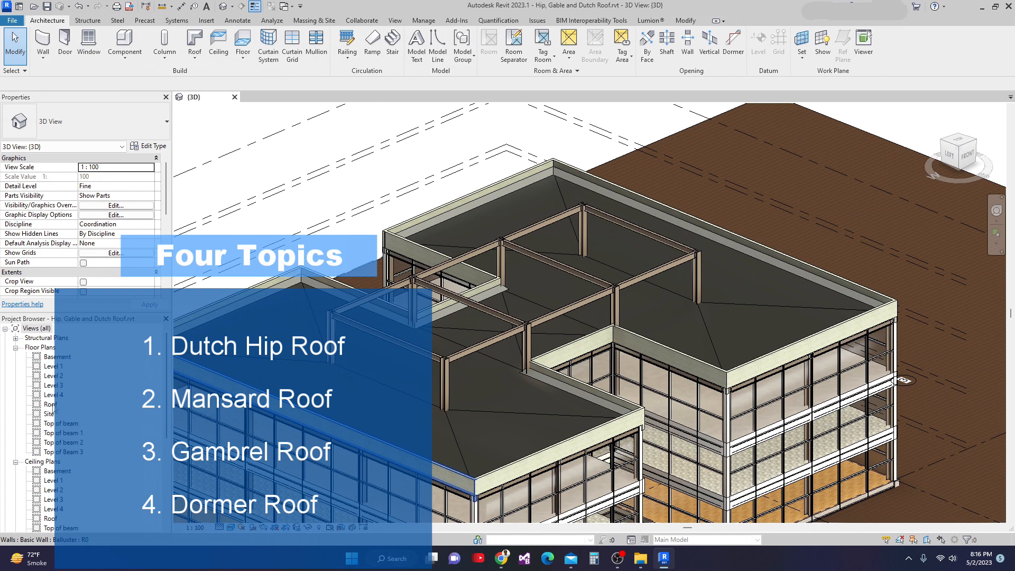
left_click(50, 405)
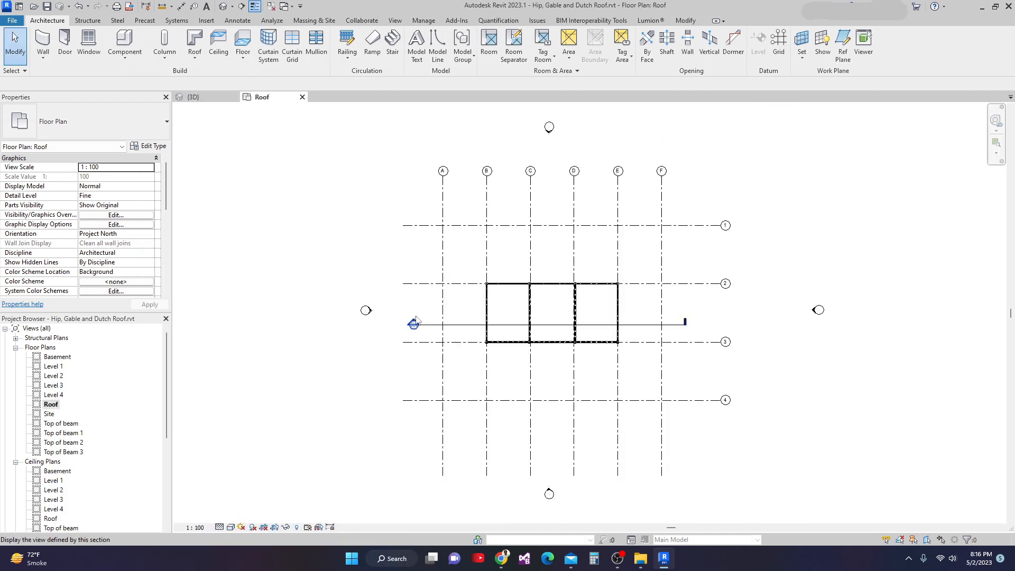
scroll(523, 305, "up", 3)
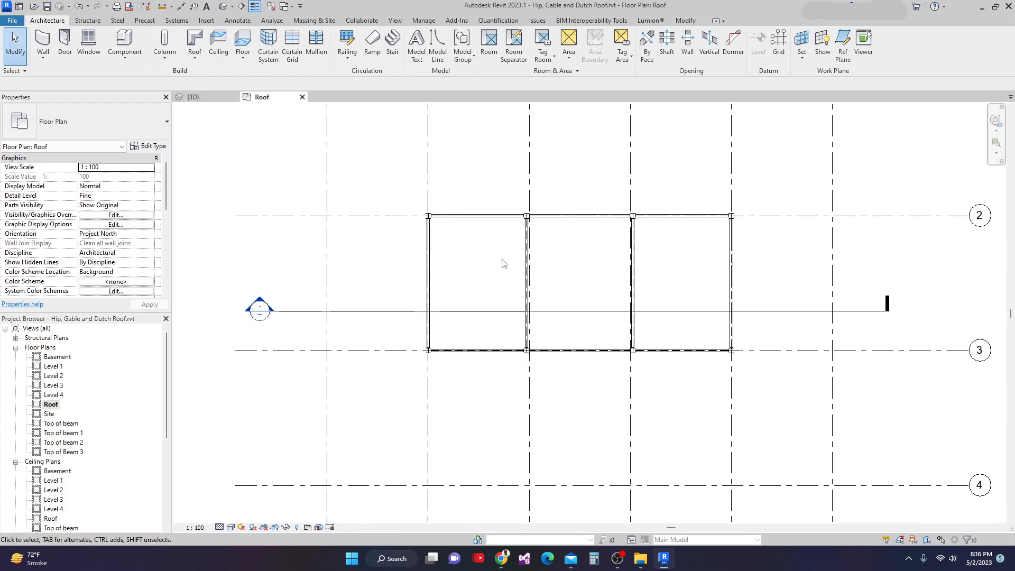
middle_click_drag(494, 286, 492, 279)
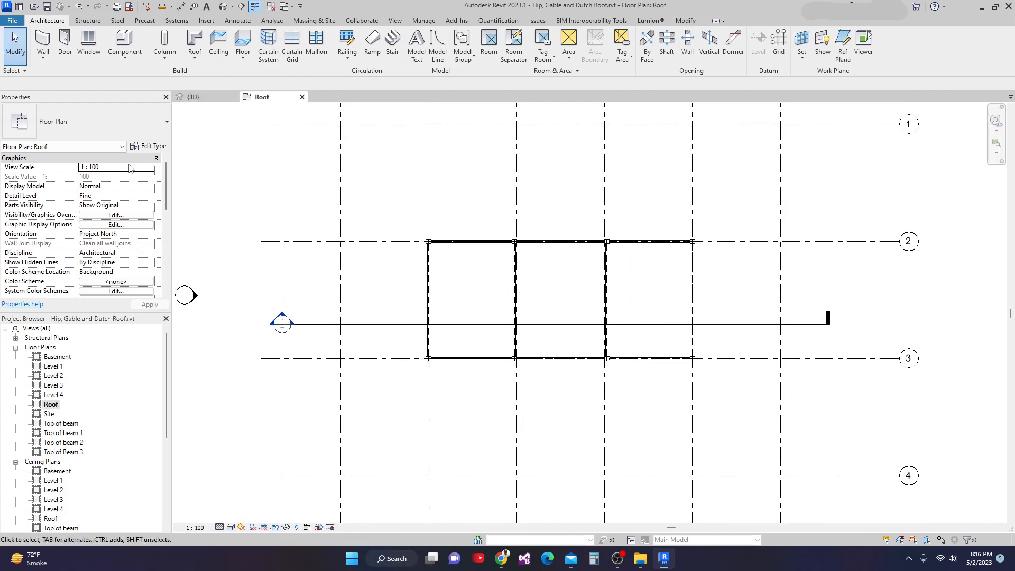
middle_click_drag(421, 307, 426, 284)
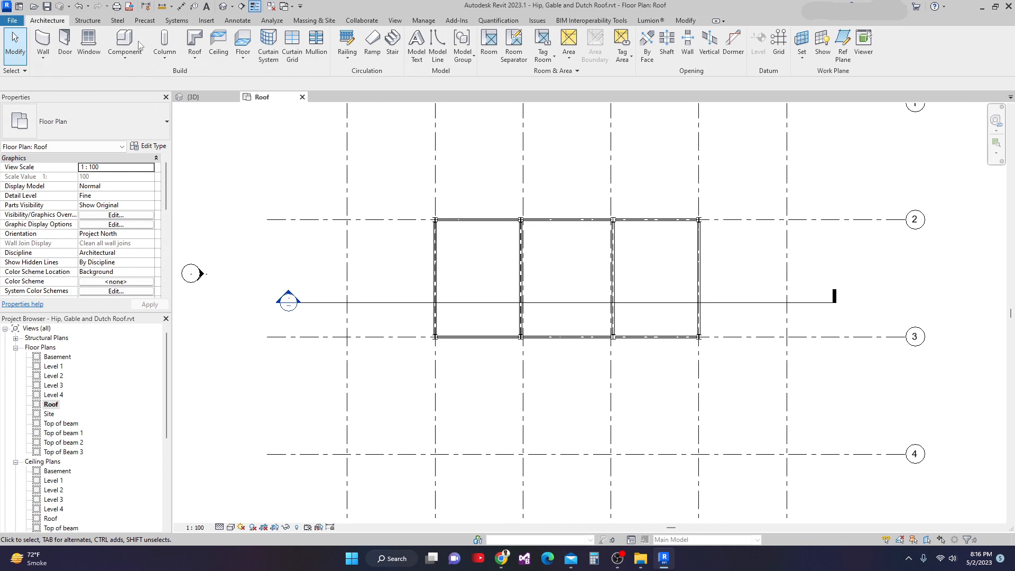
Sketch a roof by footprint with slope-defining lines picked from the frame's four outer beam sides at a 1.0 outward offset.
left_click(195, 42)
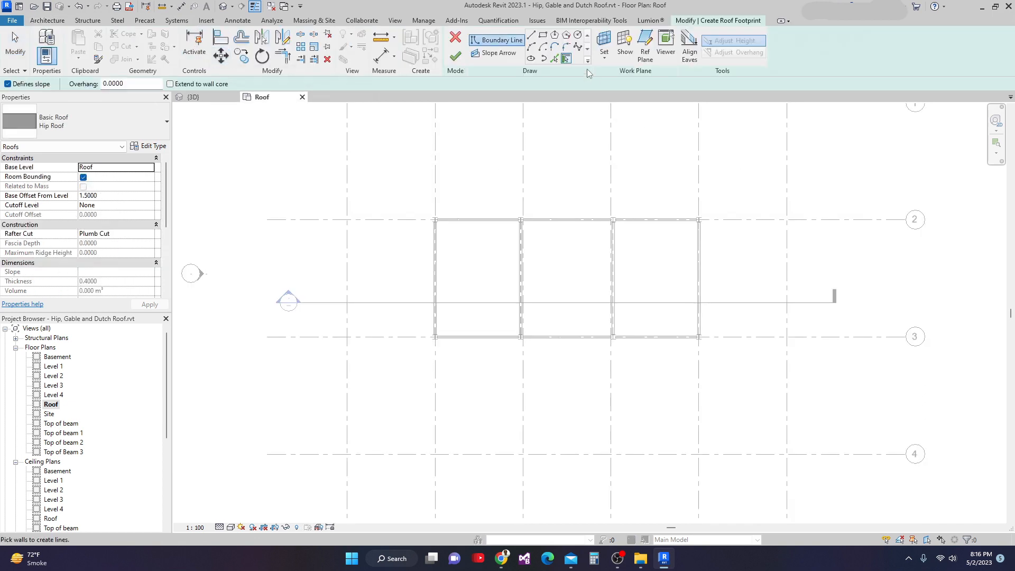
left_click(557, 59)
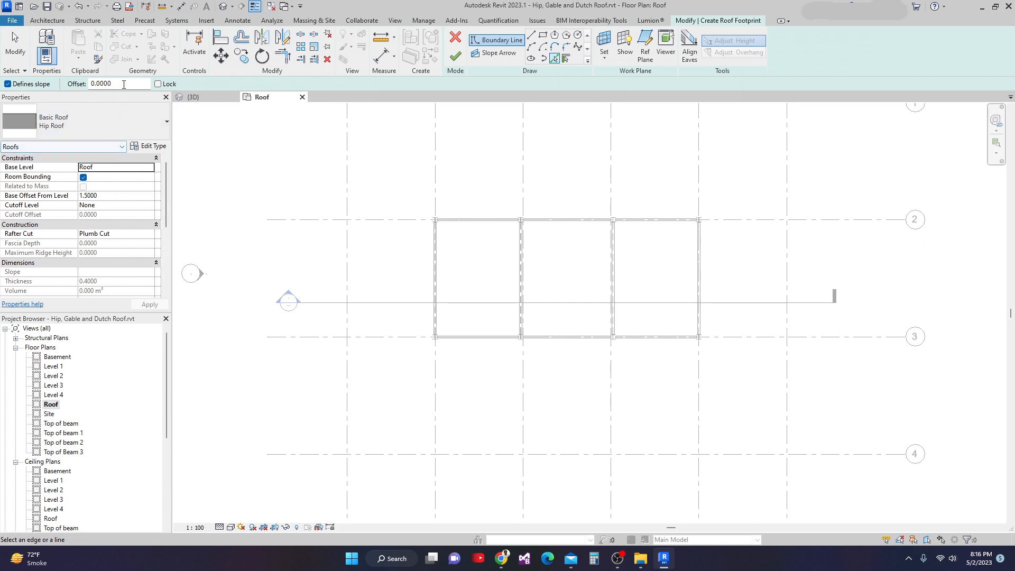
left_click(86, 84)
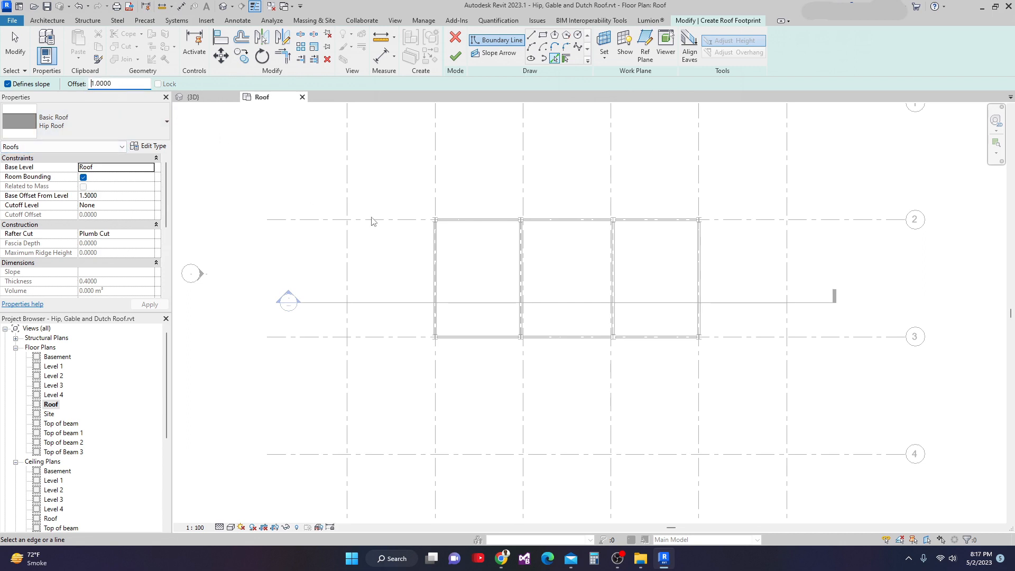
scroll(424, 243, "up", 1)
left_click(436, 255)
left_click(711, 211)
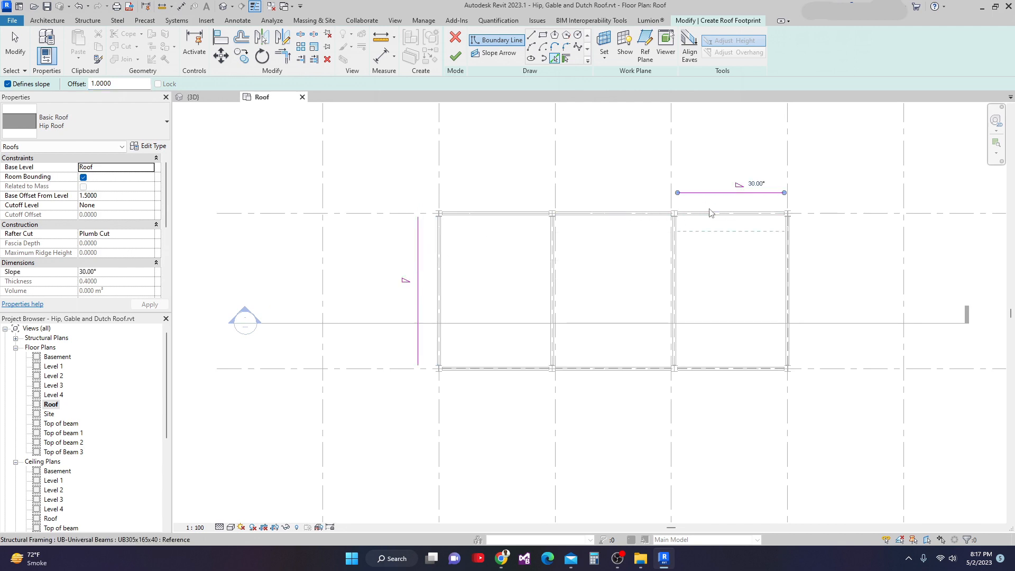
left_click(792, 314)
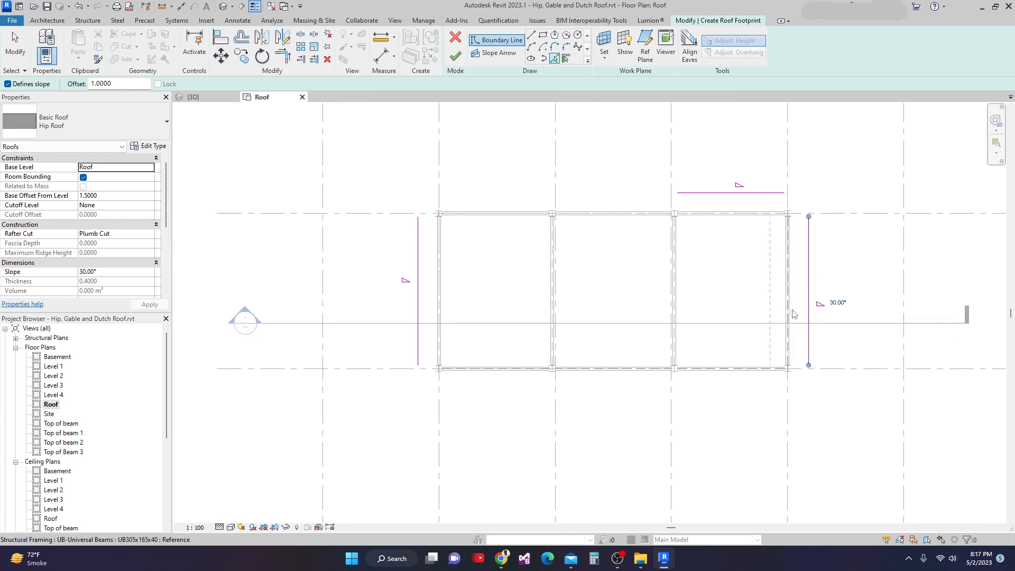
left_click(526, 378)
mouse_move(526, 376)
middle_mouse_down()
mouse_move(519, 354)
mouse_move(513, 374)
middle_mouse_up()
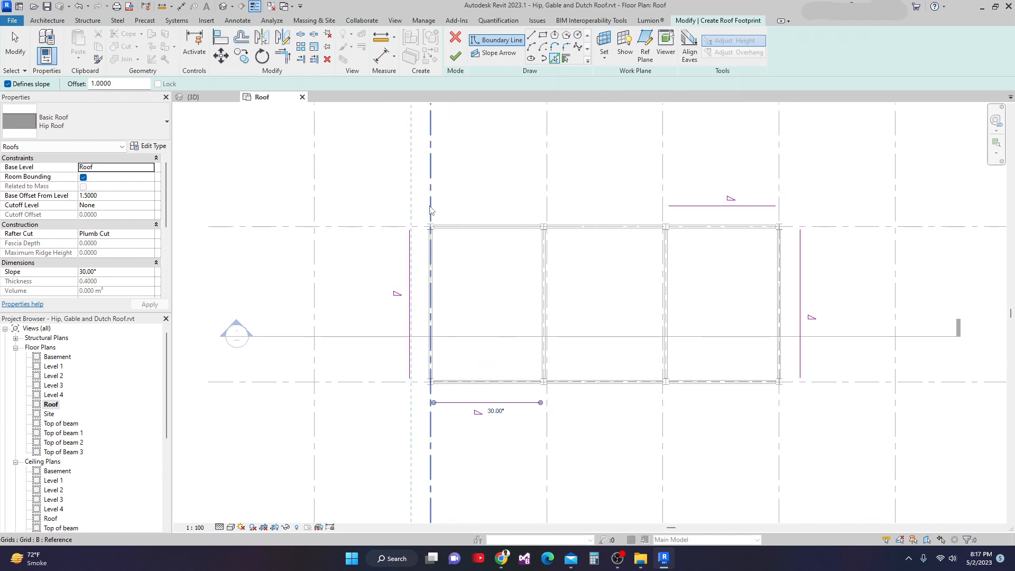
Trim and extend the four footprint lines to corners so they form a closed rectangle around the frame.
left_click(284, 55)
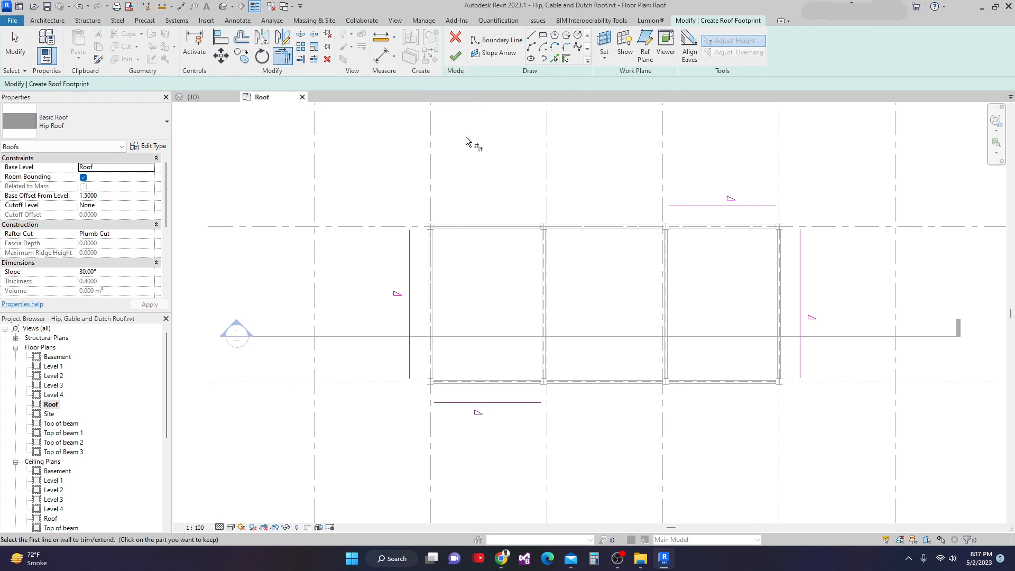
left_click(667, 206)
left_click(409, 255)
left_click(499, 403)
left_click(410, 358)
left_click(525, 403)
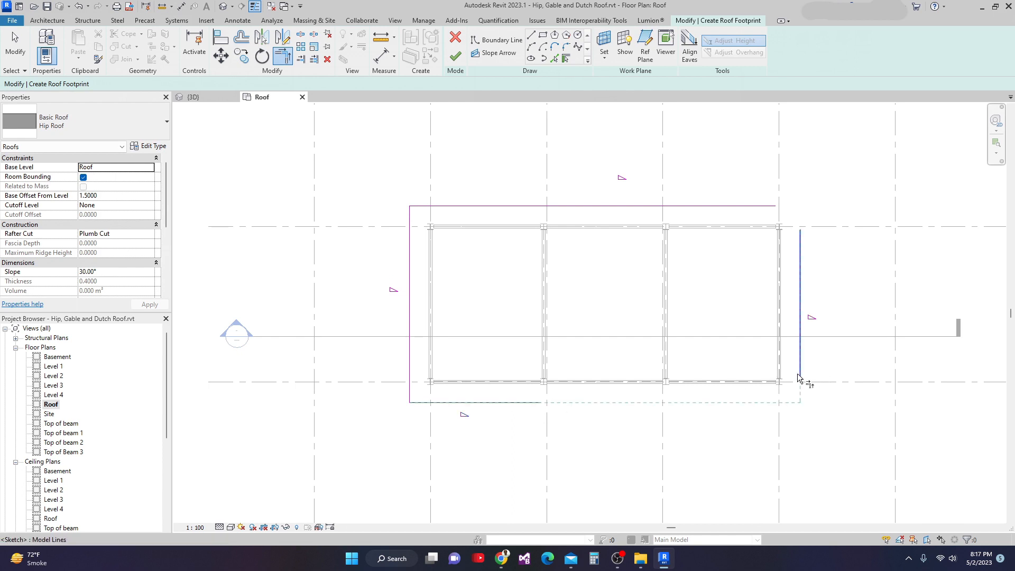
left_click(801, 373)
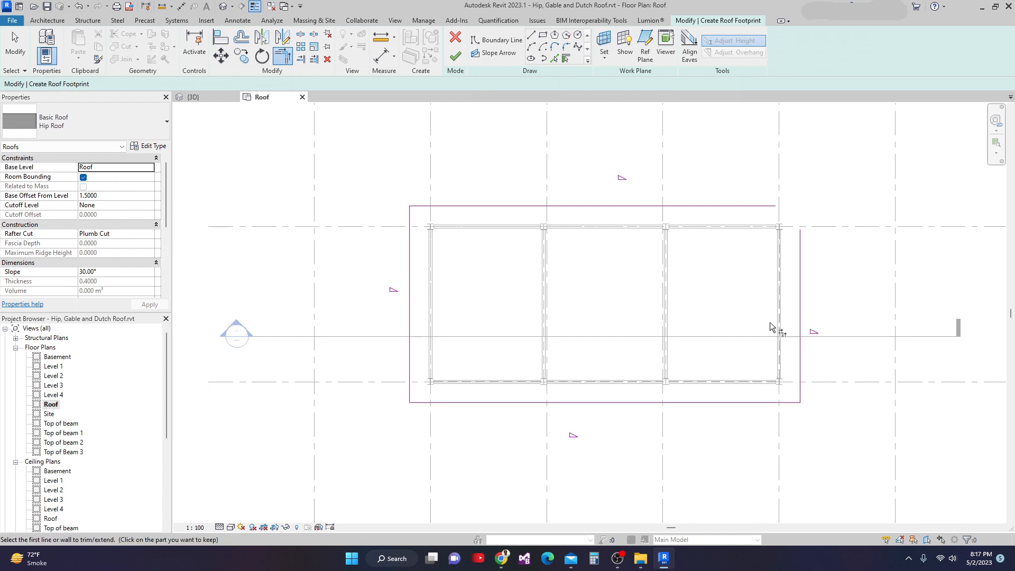
left_click(735, 206)
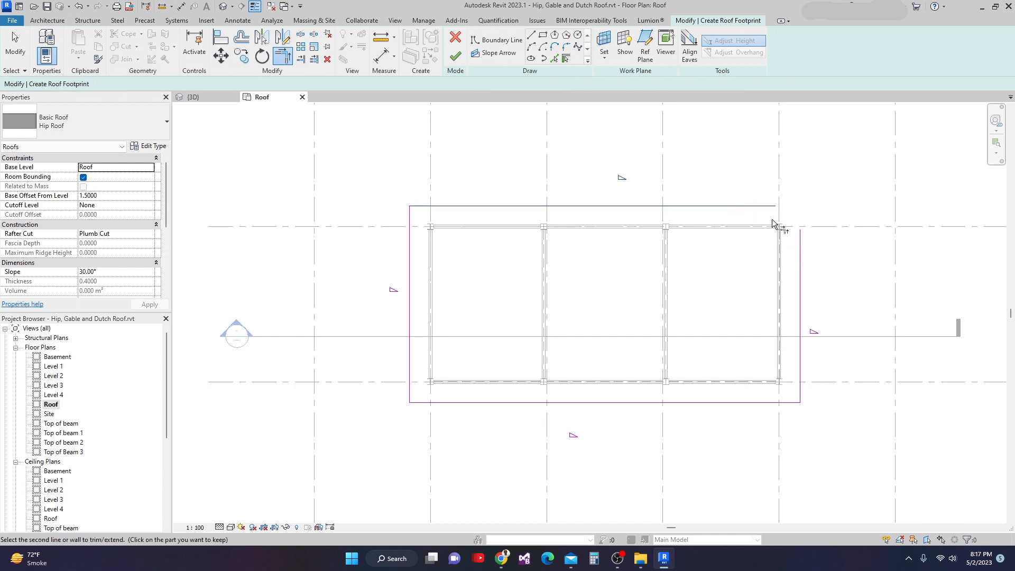
left_click(799, 259)
middle_click_drag(635, 273, 626, 243)
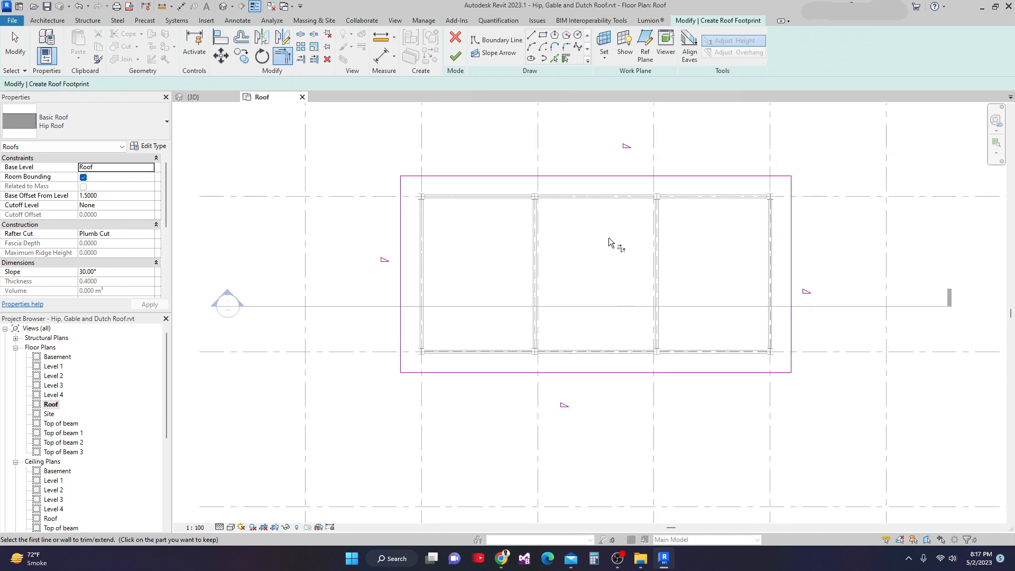
key("Escape")
Remove the slope definition from the footprint's two short end lines and finish the gable roof.
left_click_drag(847, 270, 364, 232)
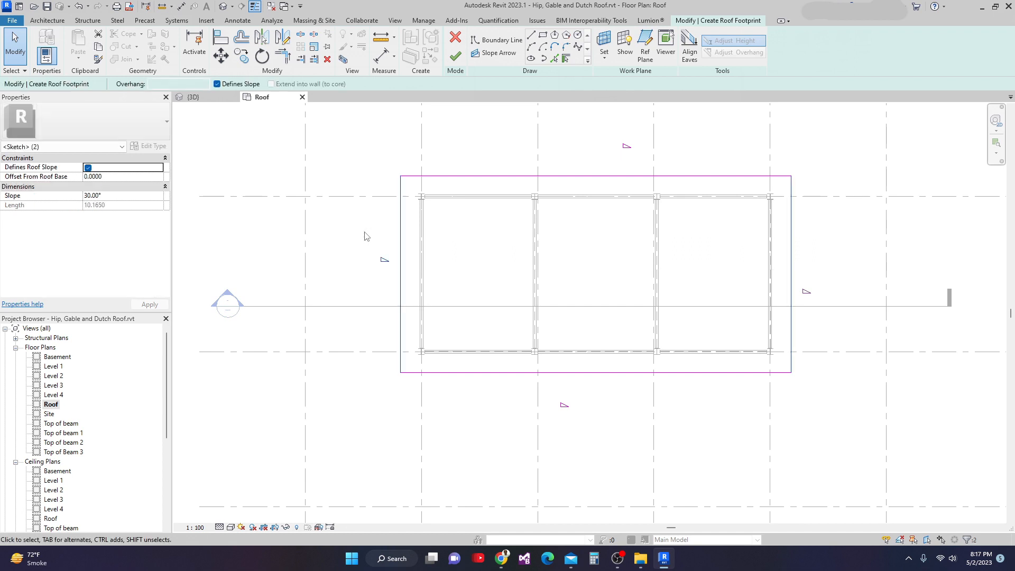
left_click(217, 84)
scroll(539, 294, "up", 2)
scroll(519, 272, "down", 2)
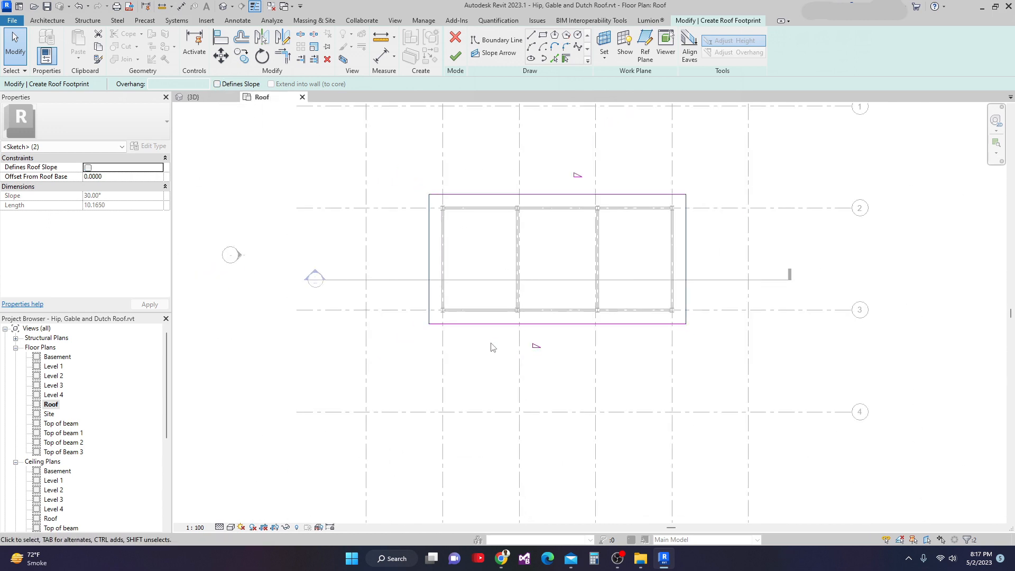
scroll(491, 347, "up", 1)
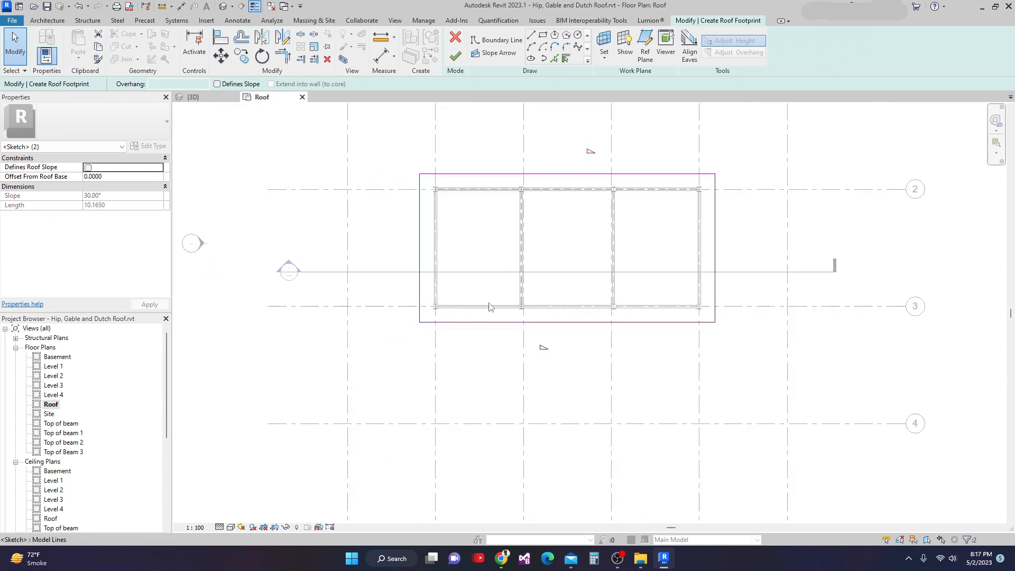
left_click(456, 58)
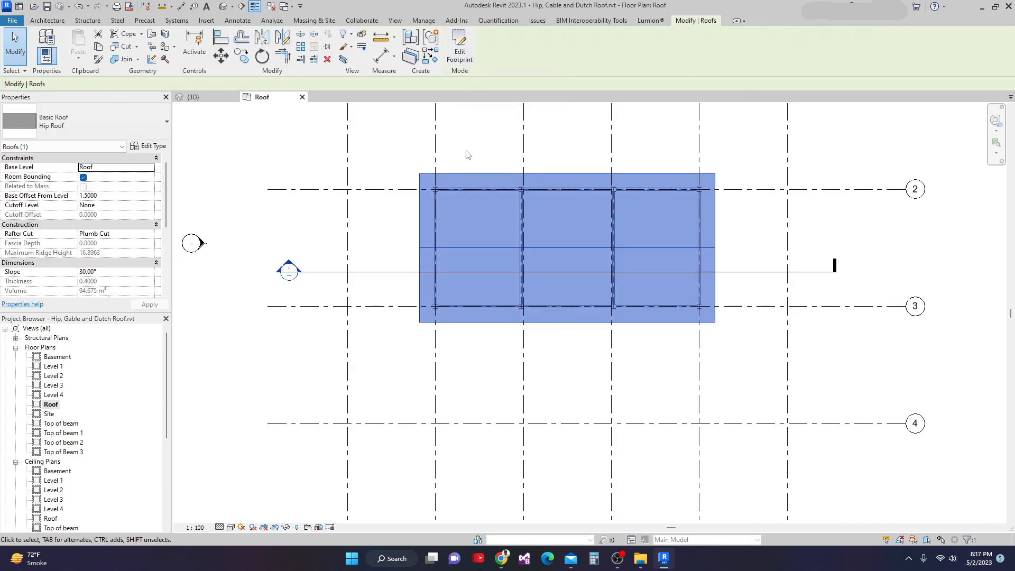
In the 3D view, set the new gable roof's base offset from level to 0.
left_click(191, 97)
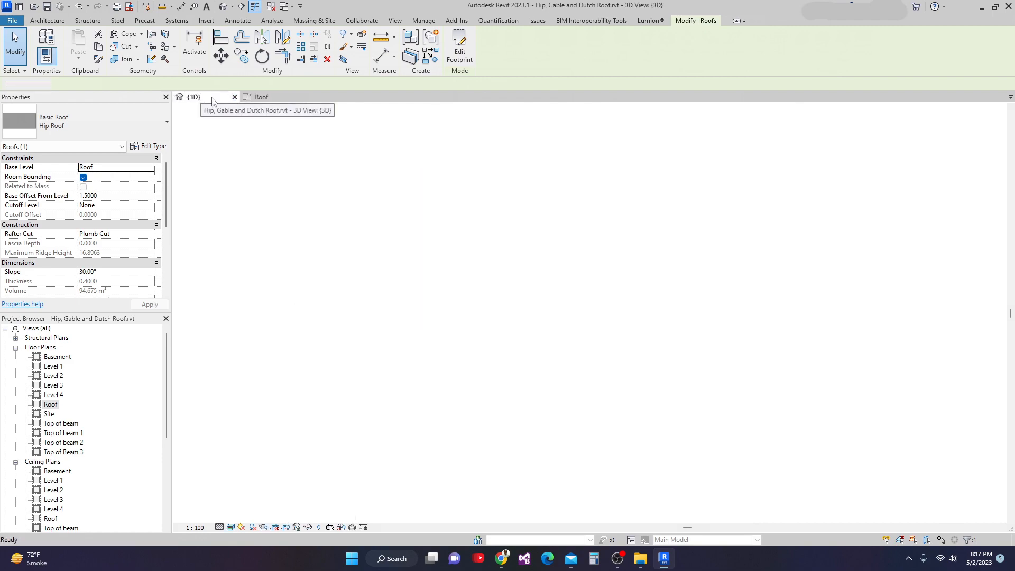
scroll(432, 233, "down", 4)
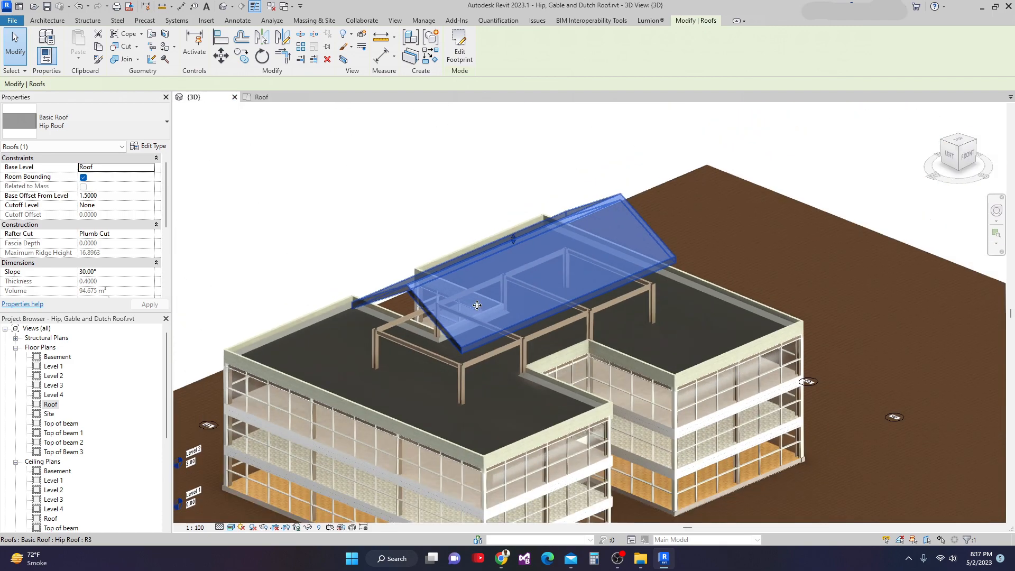
scroll(483, 324, "up", 2)
scroll(431, 296, "up", 1)
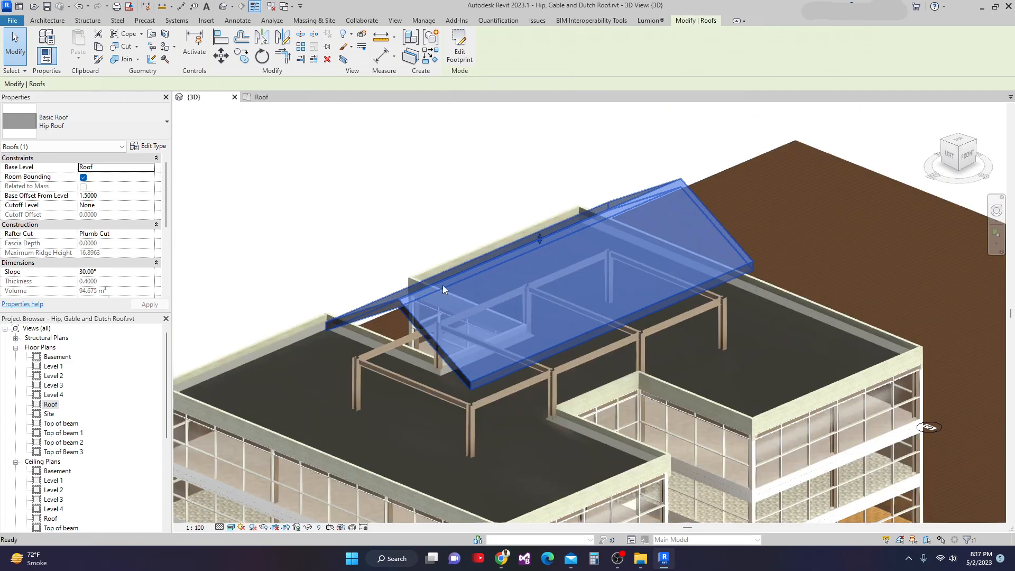
key("Escape")
left_click(426, 298)
left_click(125, 196)
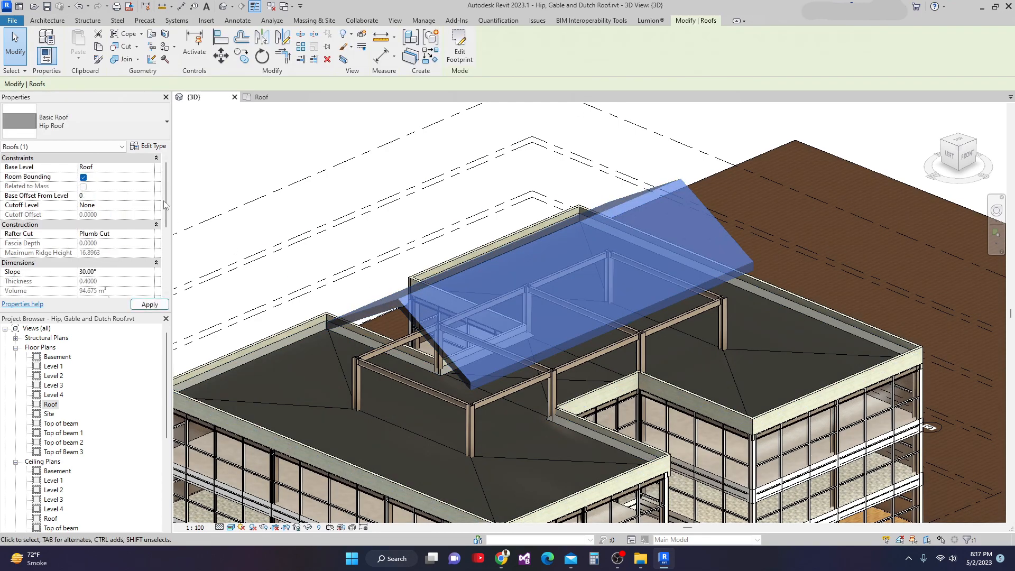
scroll(326, 292, "down", 1)
left_click(757, 257)
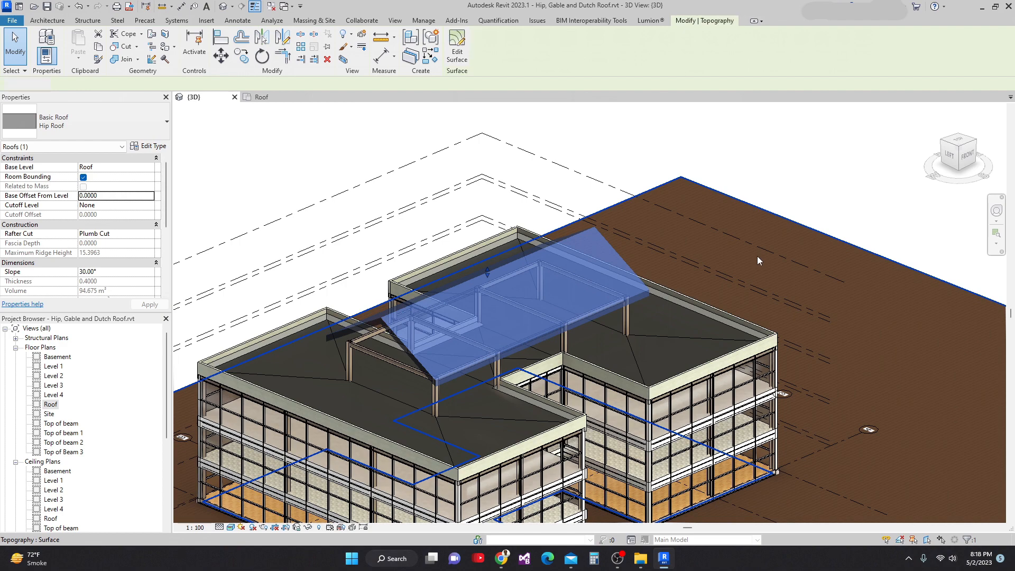
Examine the lowered gable roof on its frame from the front and the gable end.
scroll(664, 309, "down", 1)
middle_click_drag(663, 312, 510, 376)
scroll(642, 373, "down", 5)
scroll(533, 382, "up", 4)
scroll(566, 376, "up", 3)
scroll(567, 375, "down", 1)
scroll(508, 391, "up", 1)
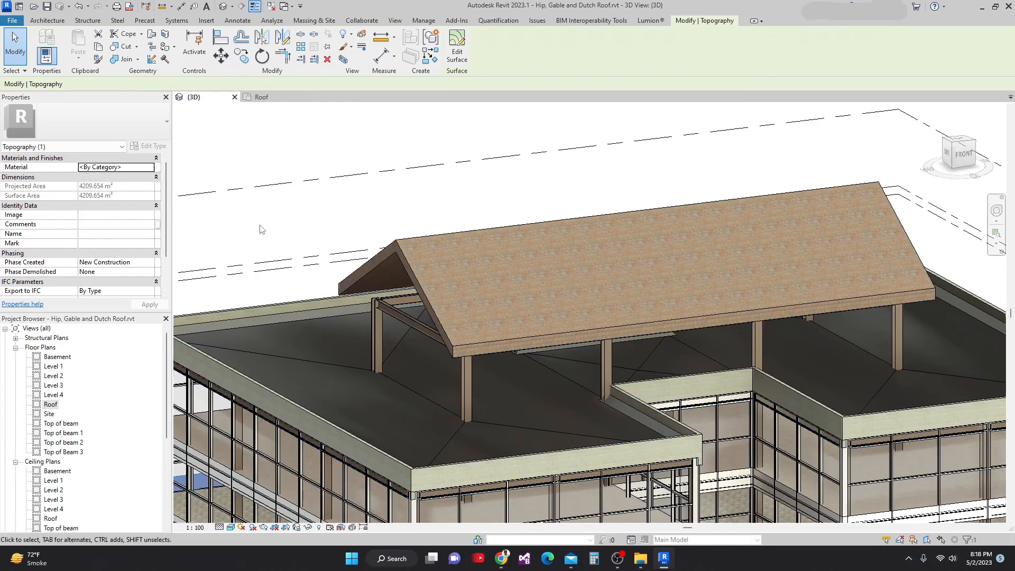
scroll(297, 251, "down", 2)
scroll(497, 254, "down", 1)
middle_click_drag(497, 254, 523, 277)
scroll(520, 275, "up", 1)
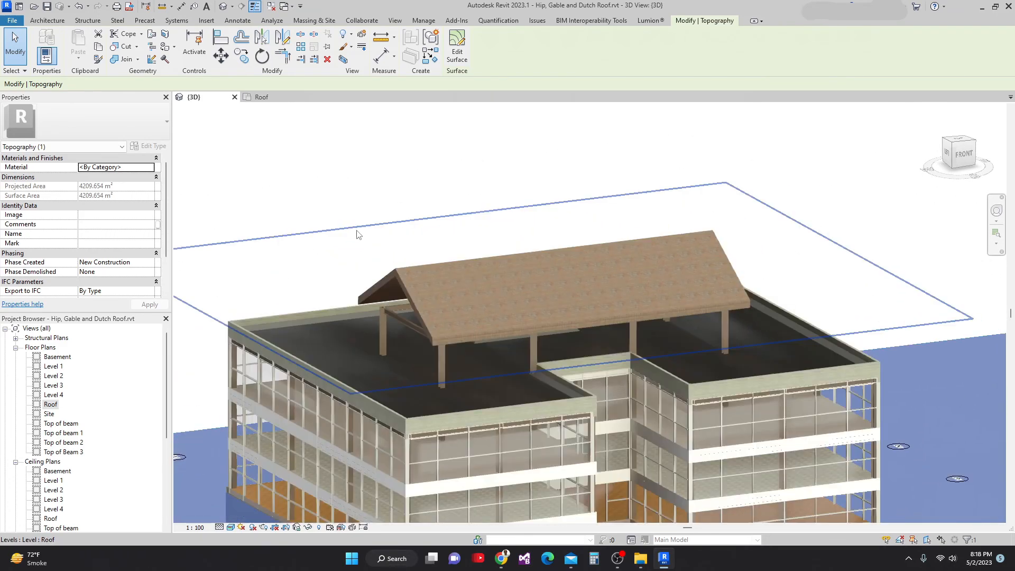
Set the gable roof's cutoff level to Roof with a cutoff offset of 1.5.
scroll(357, 234, "up", 2)
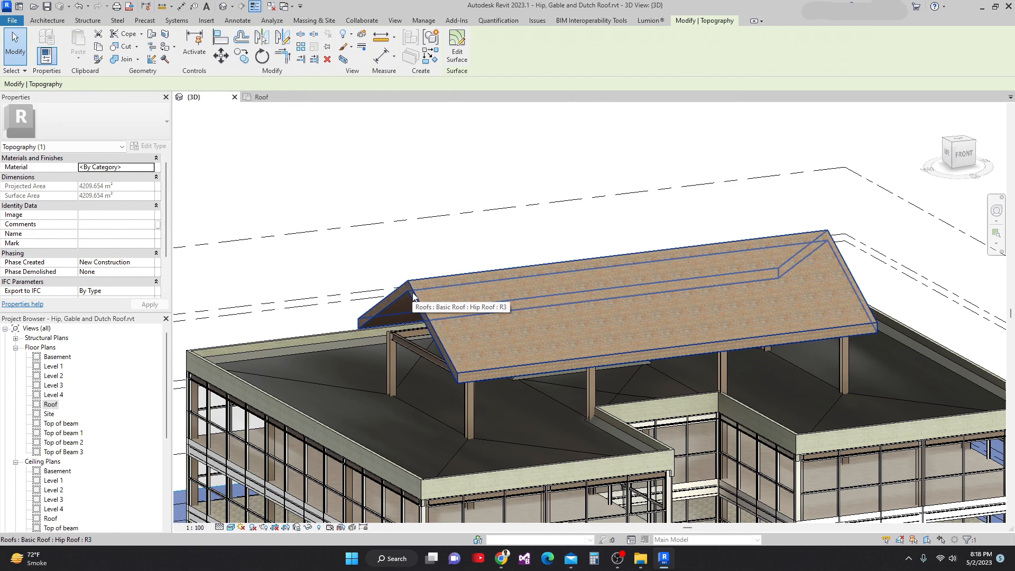
left_click(414, 296)
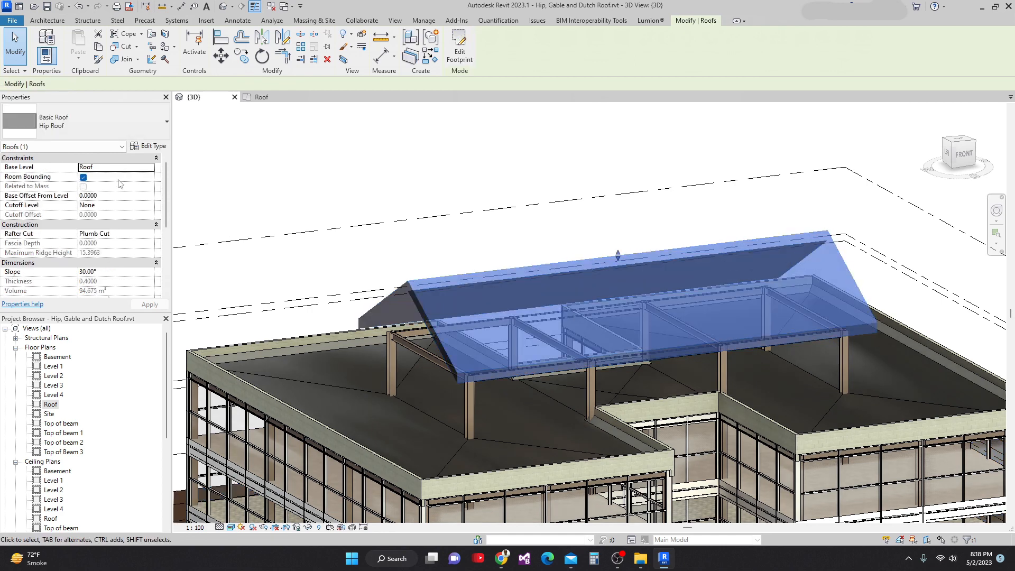
left_click(122, 206)
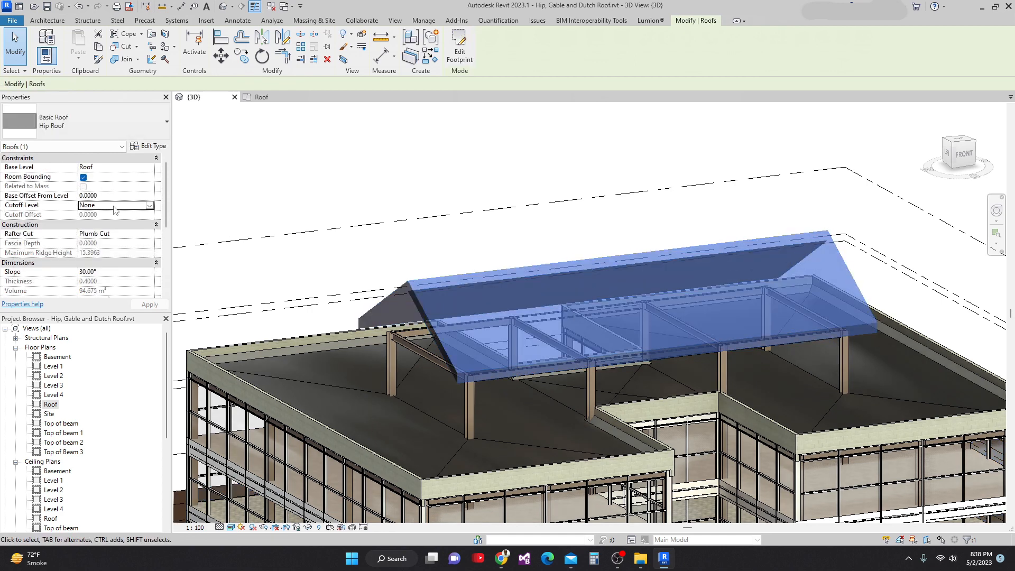
left_click(150, 206)
left_click_drag(151, 235, 152, 249)
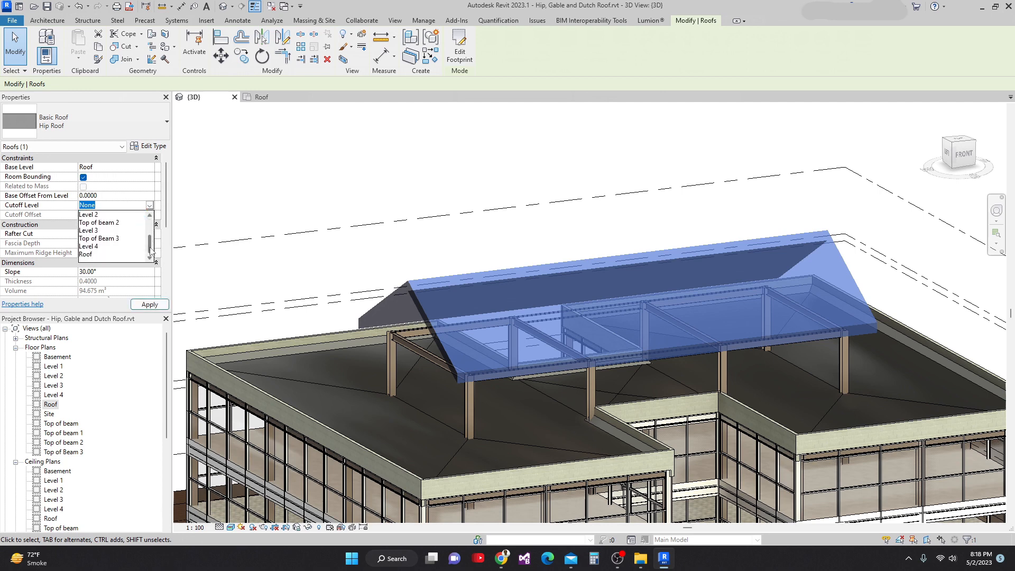
left_click(86, 254)
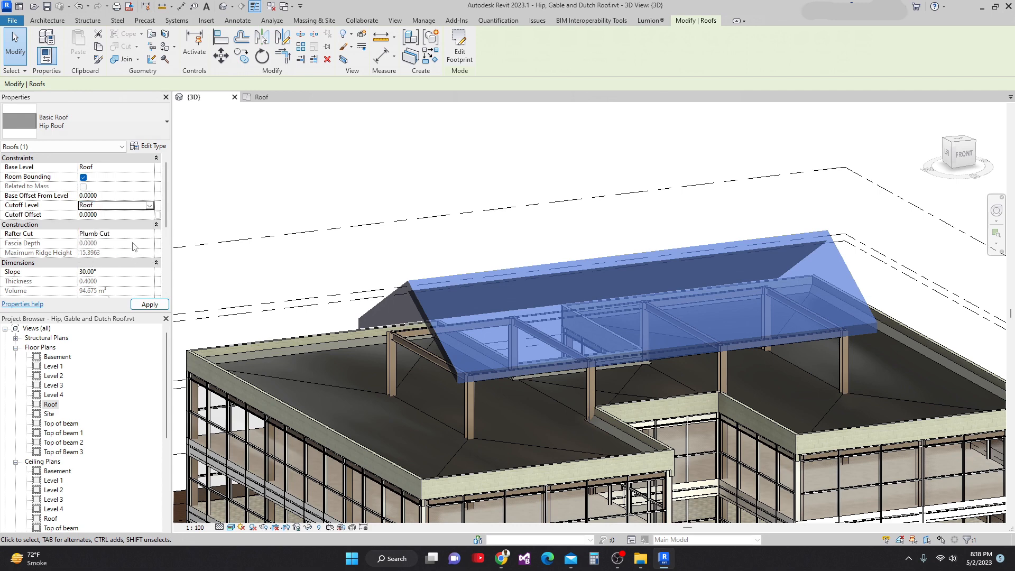
left_click(104, 215)
left_click(149, 305)
scroll(368, 275, "up", 3)
scroll(369, 275, "down", 5)
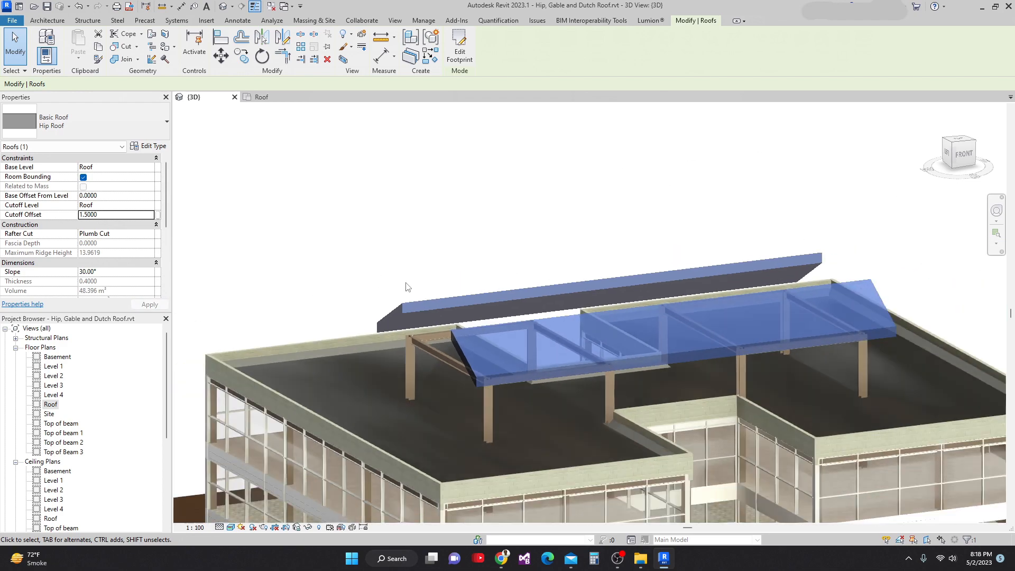
middle_click_drag(368, 275, 429, 299)
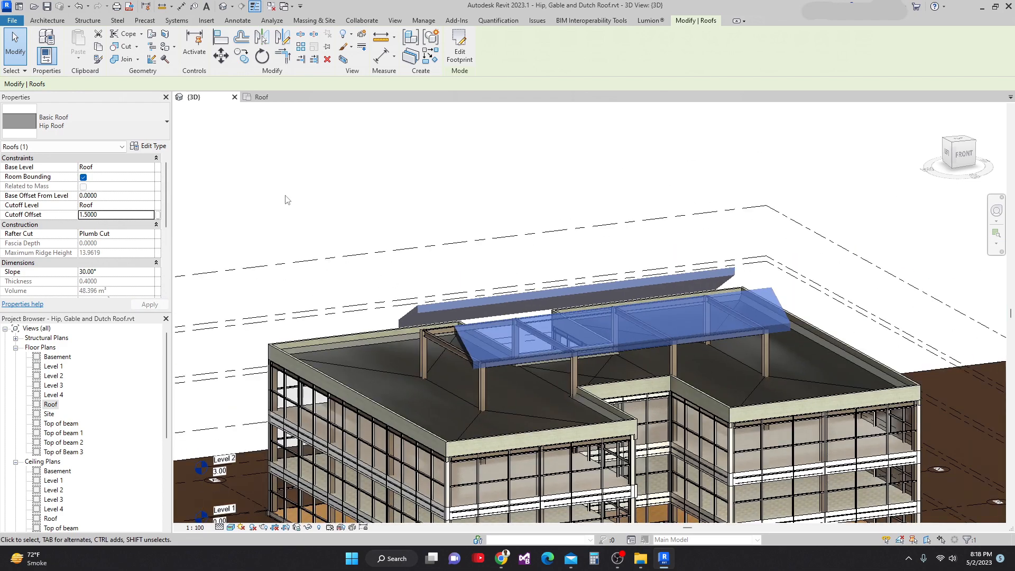
On the Roof floor plan, start a roof by footprint and pick the cut gable roof's two inner long edges as slope-defining boundary lines.
left_click(262, 97)
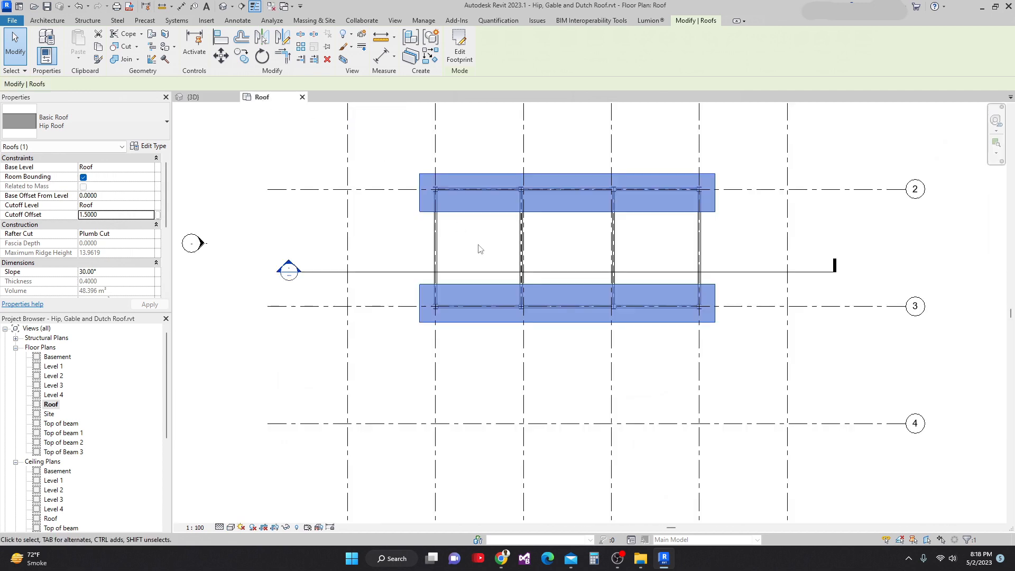
scroll(494, 265, "up", 2)
middle_click_drag(495, 265, 478, 288)
scroll(487, 281, "down", 3)
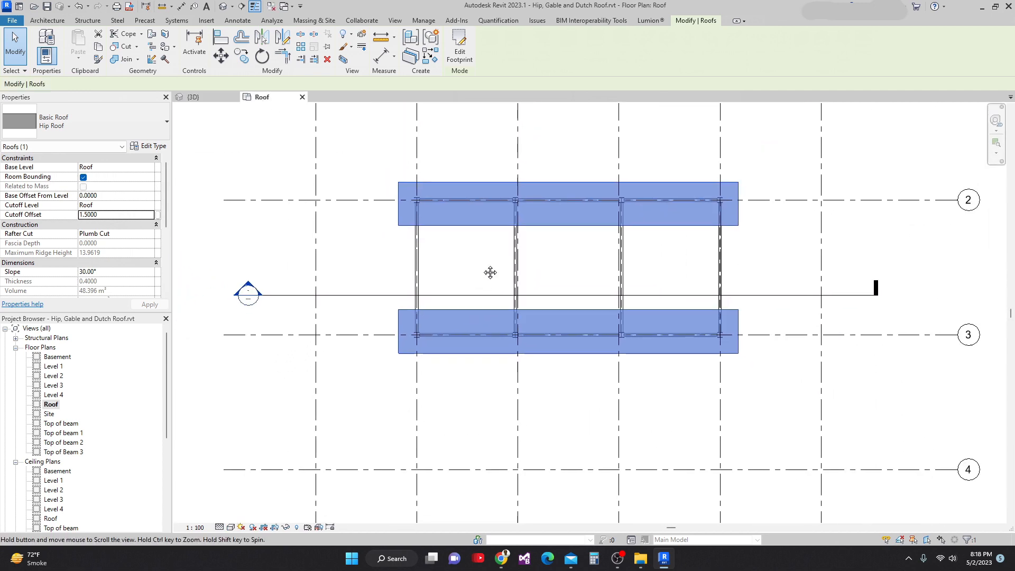
middle_click_drag(419, 250, 419, 260)
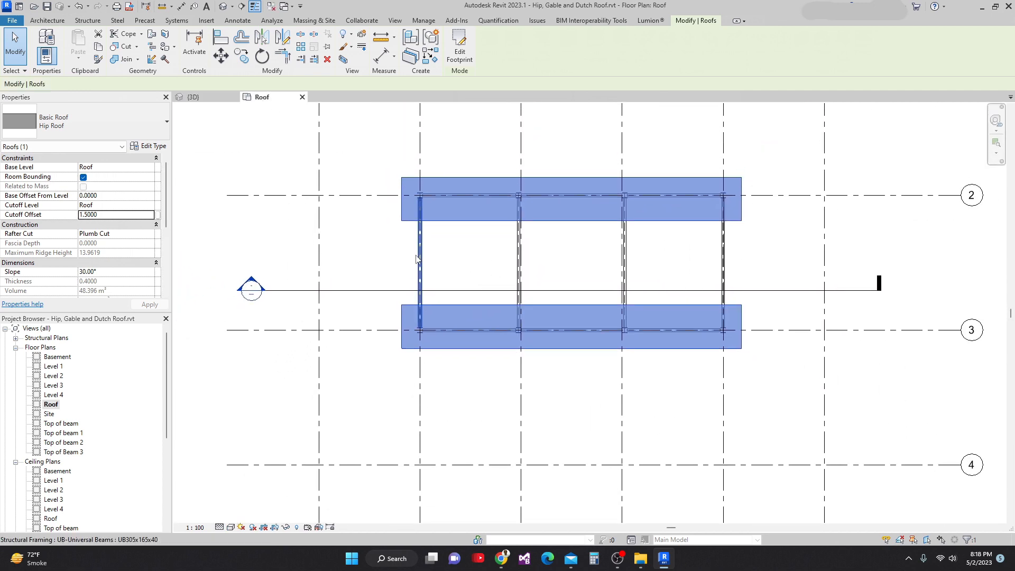
left_click(48, 21)
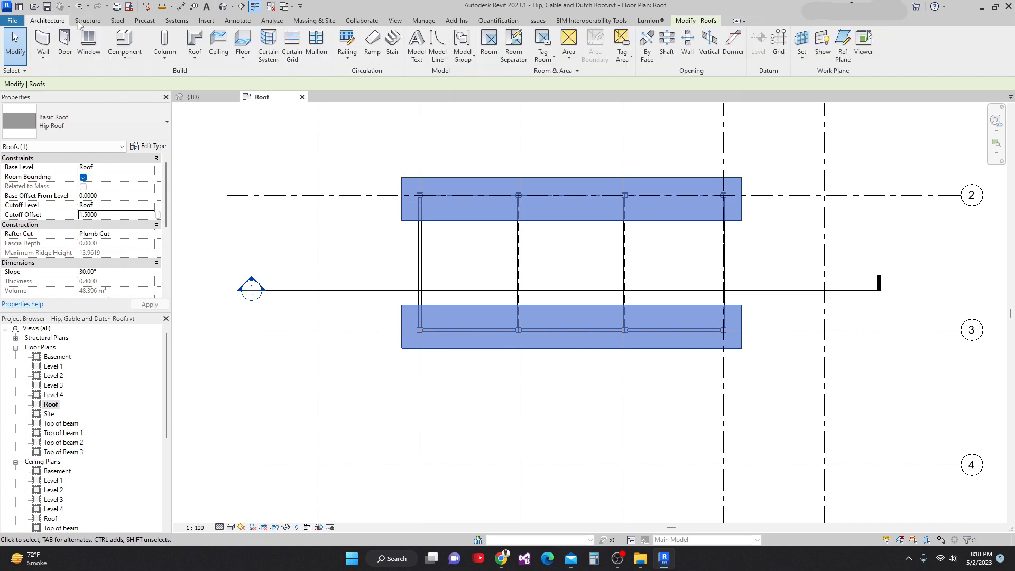
left_click(194, 46)
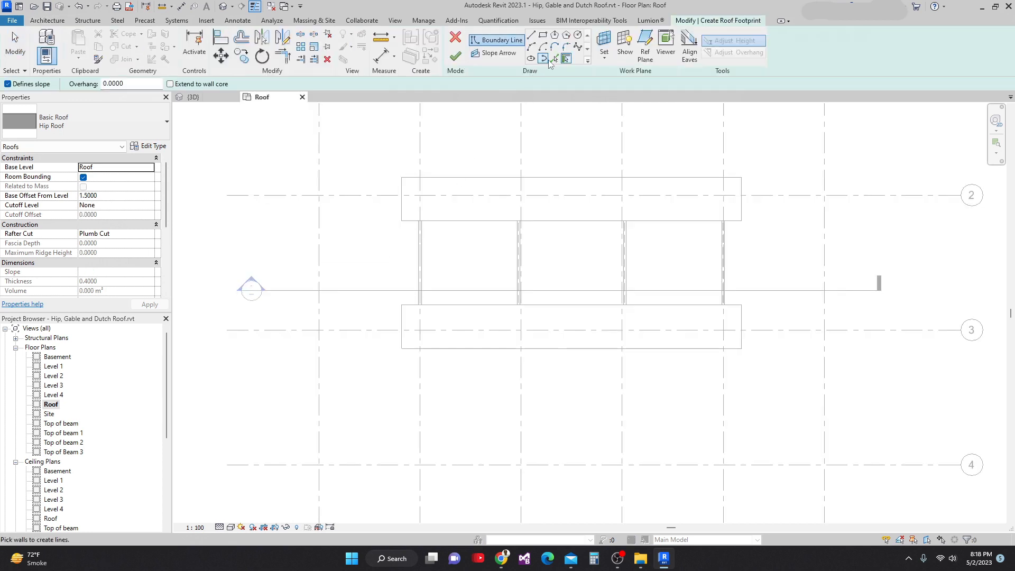
left_click(555, 59)
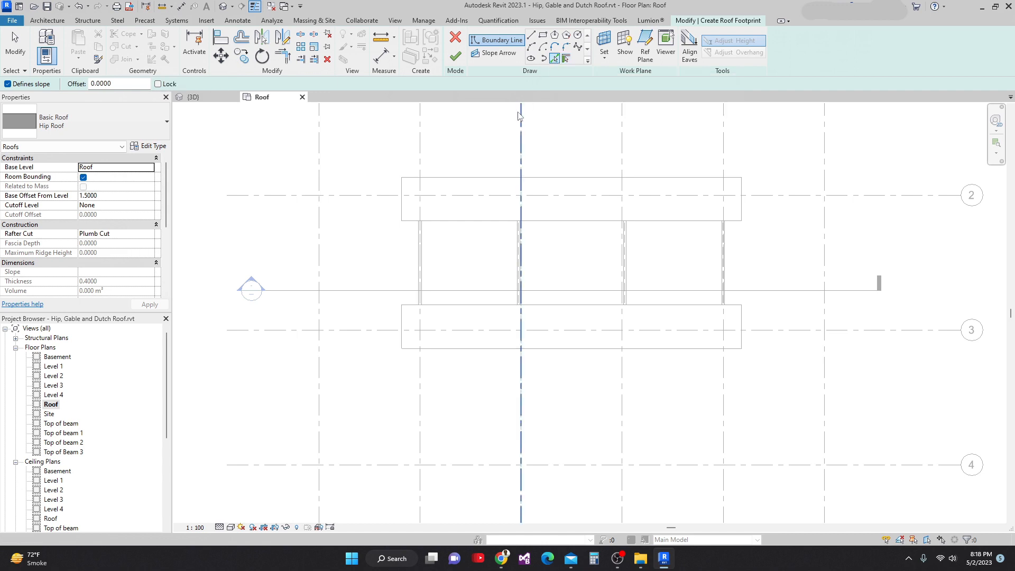
left_click(469, 221)
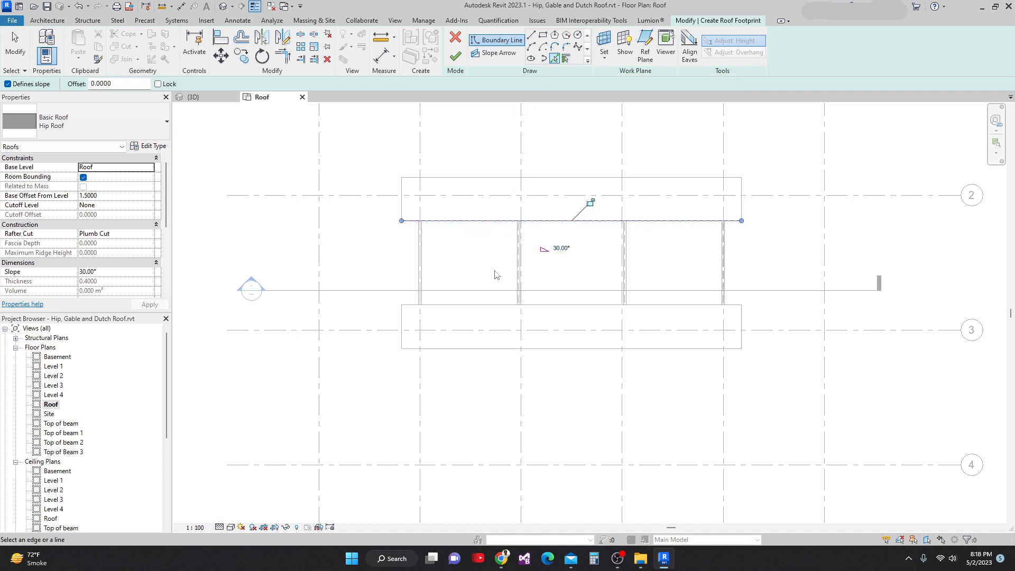
left_click(495, 304)
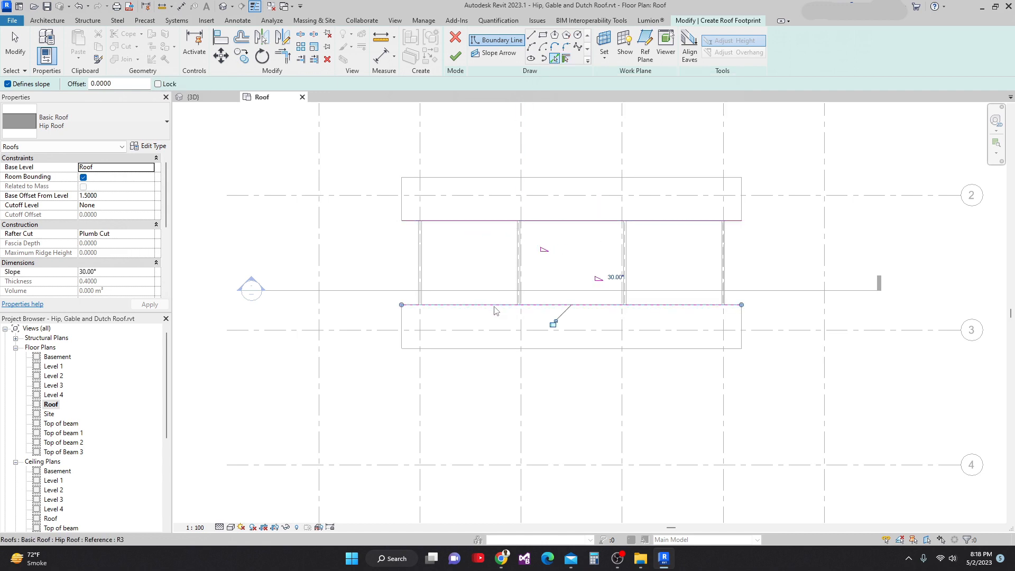
Close the footprint with slope-defining boundary lines across both short ends of the opening and finish the hip roof.
left_click(531, 35)
scroll(402, 220, "up", 3)
left_click(395, 212)
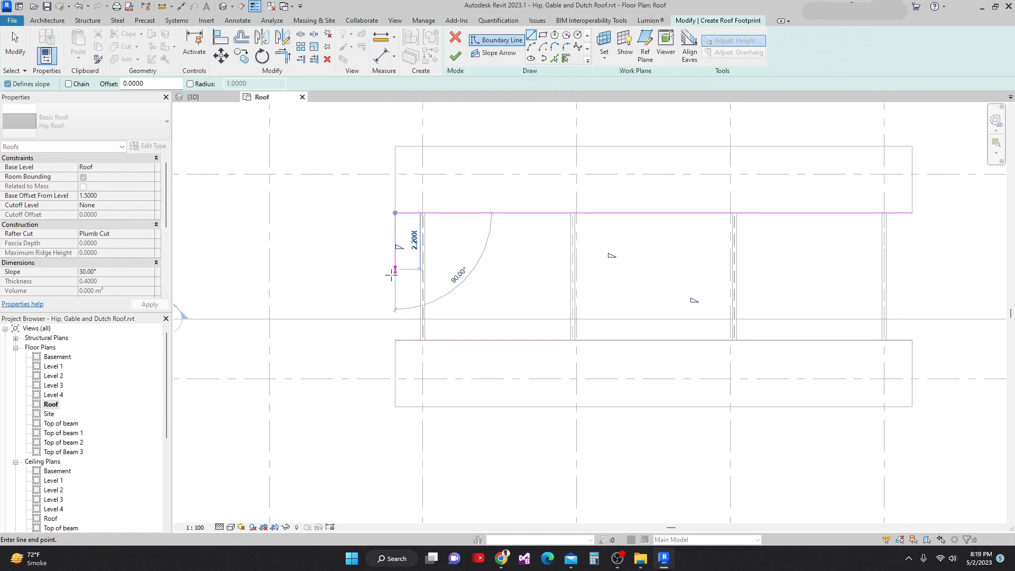
left_click(395, 340)
scroll(395, 264, "down", 3)
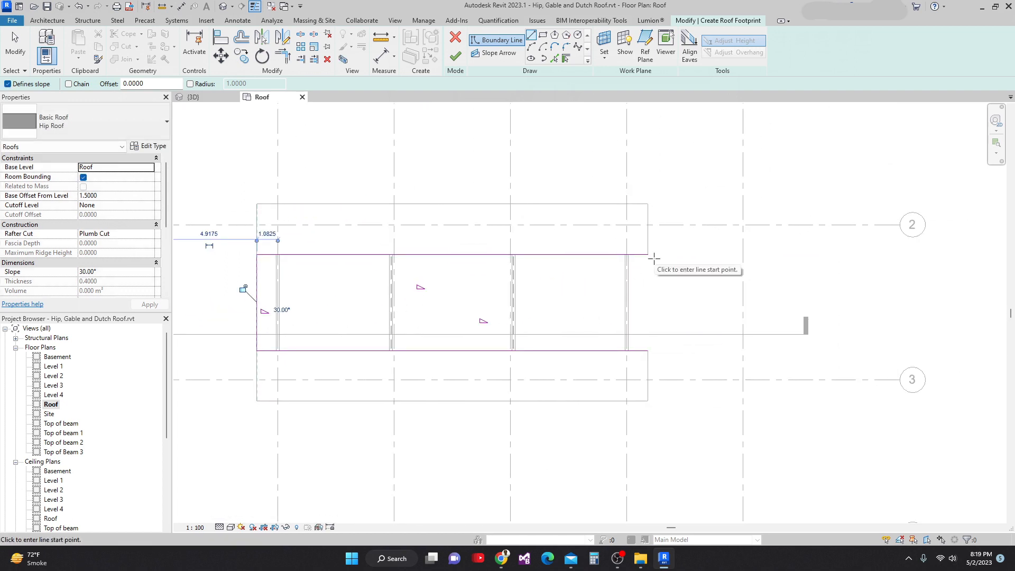
left_click(648, 254)
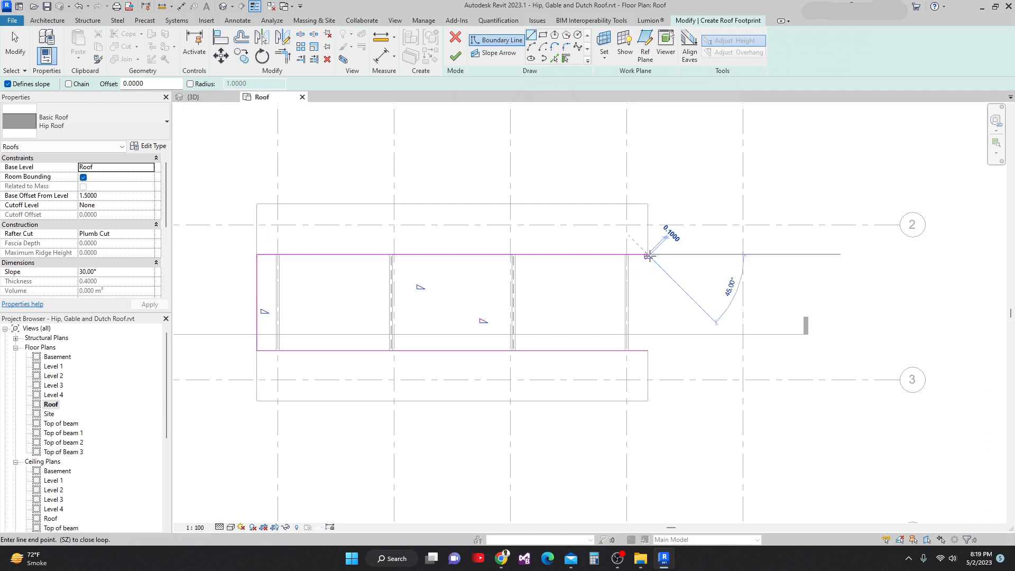
left_click(648, 350)
scroll(666, 294, "down", 4)
middle_click_drag(675, 293, 678, 281)
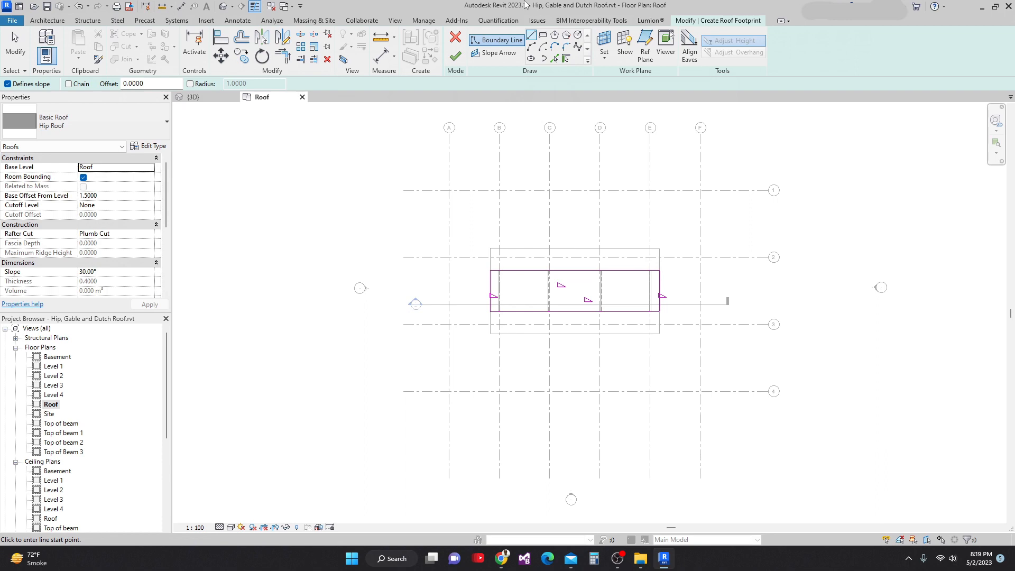
left_click(455, 56)
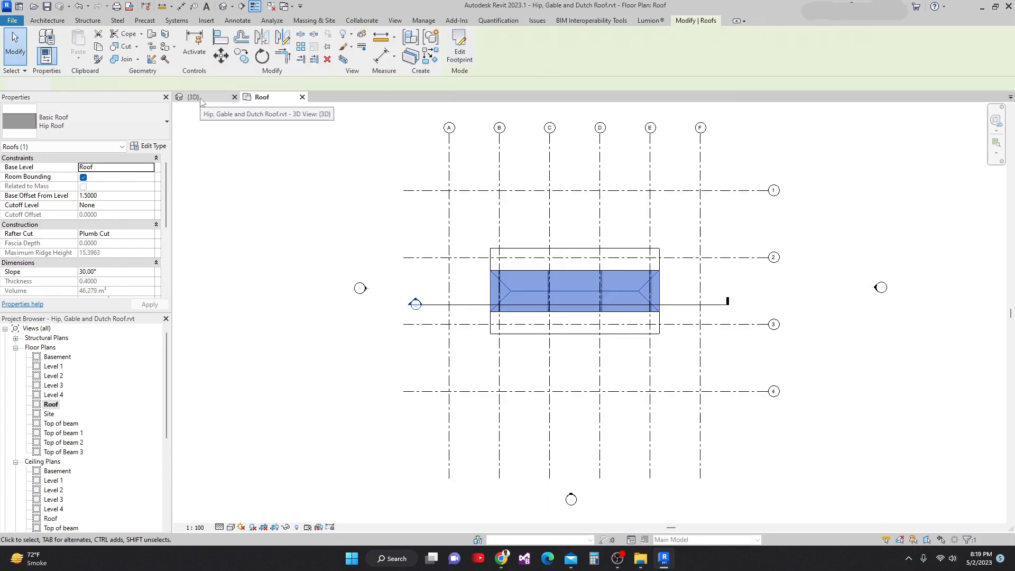
Examine in the 3D view how the upper hip roof sits on the cut gable roof.
left_click(201, 99)
left_click(481, 215)
scroll(481, 212, "down", 5)
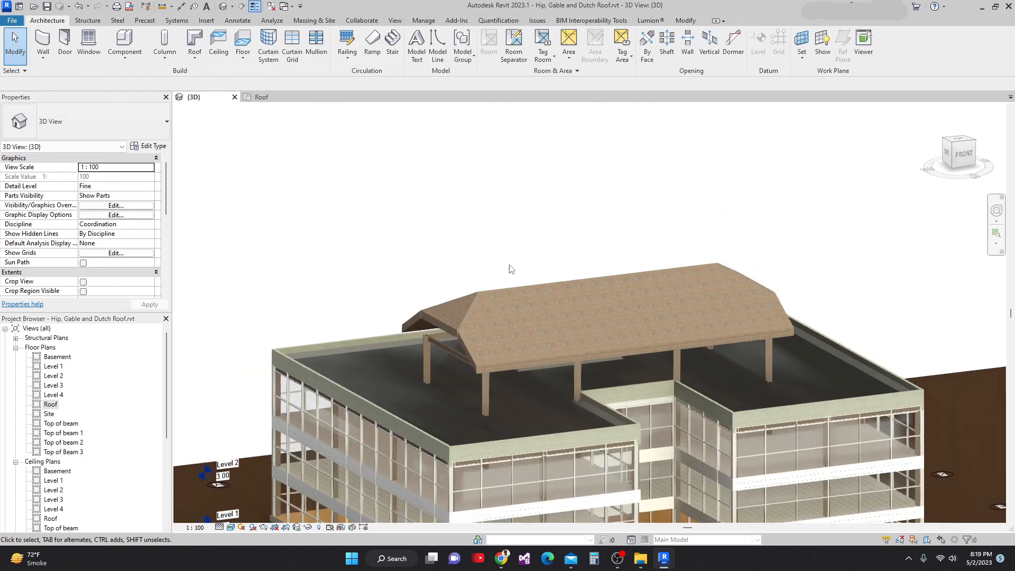
middle_click_drag(512, 278, 473, 363, "shift")
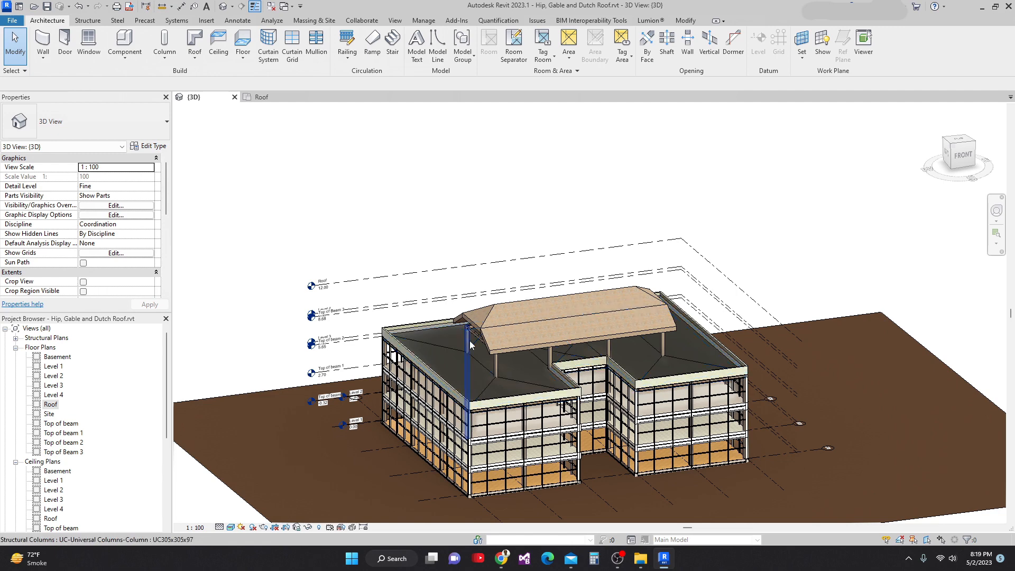
scroll(519, 337, "up", 3)
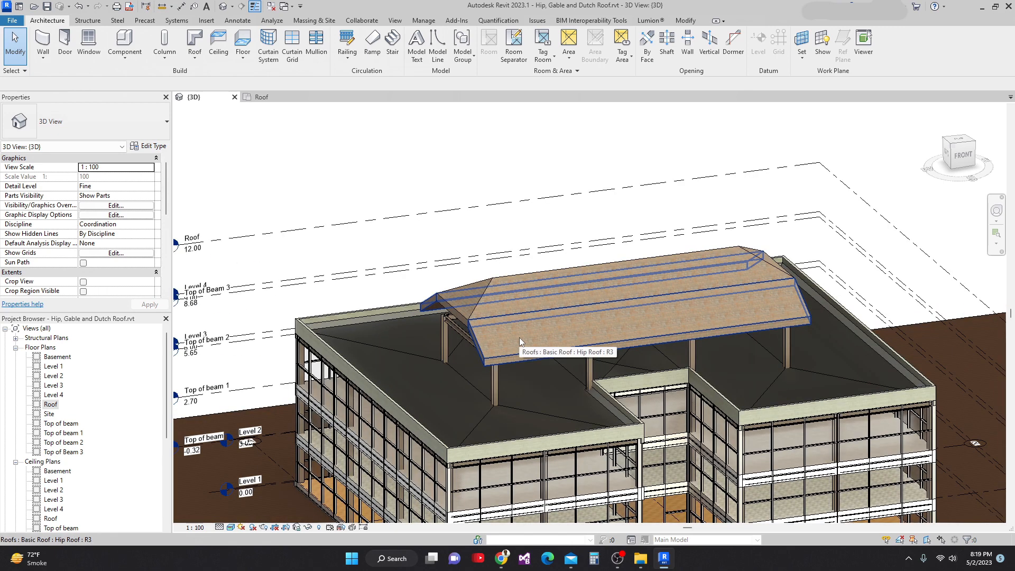
scroll(538, 329, "up", 3)
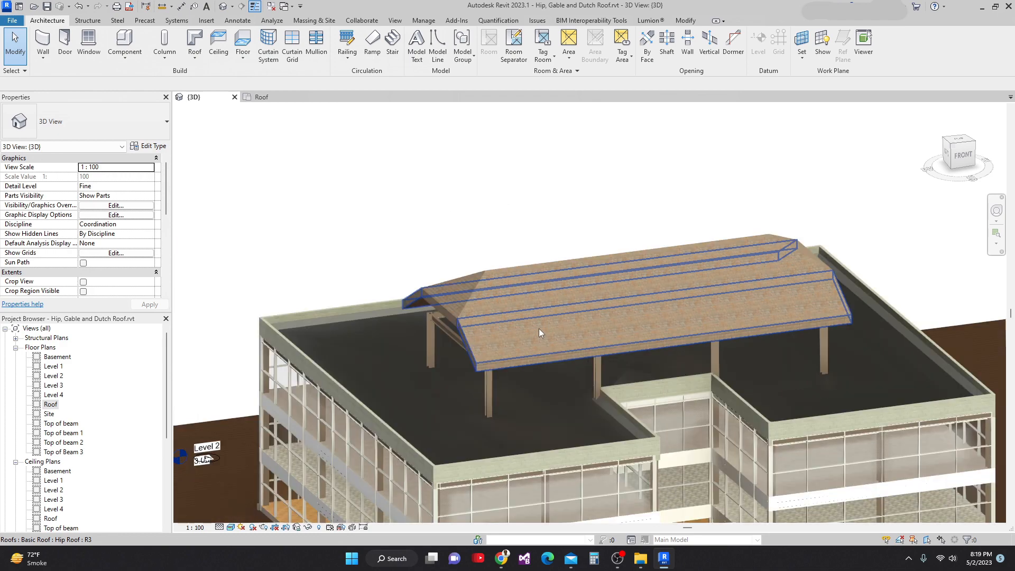
scroll(516, 265, "down", 5)
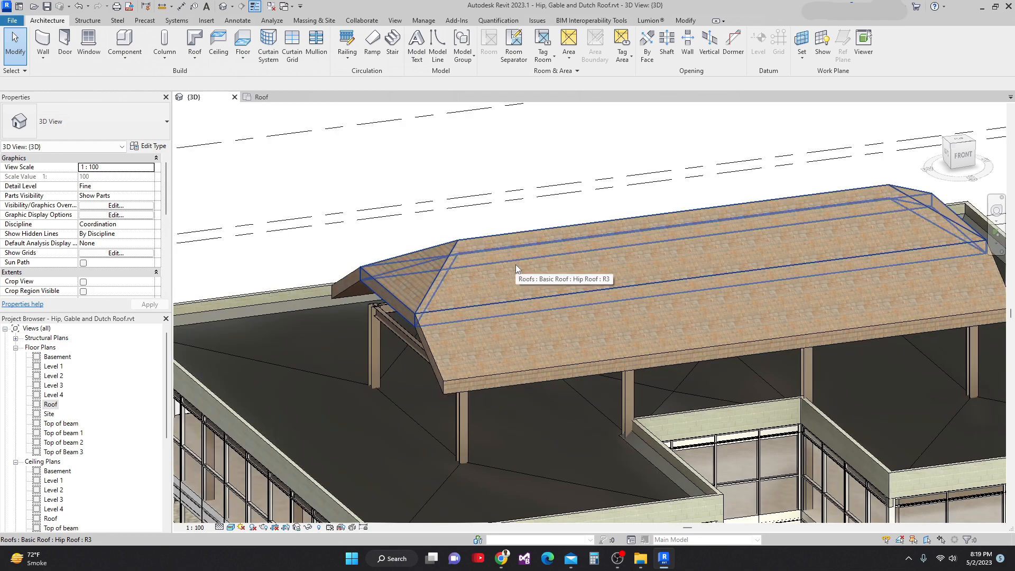
middle_click_drag(495, 367, 522, 377, "shift")
Join the geometry of the lower cut gable roof with the upper hip roof.
left_click(521, 377)
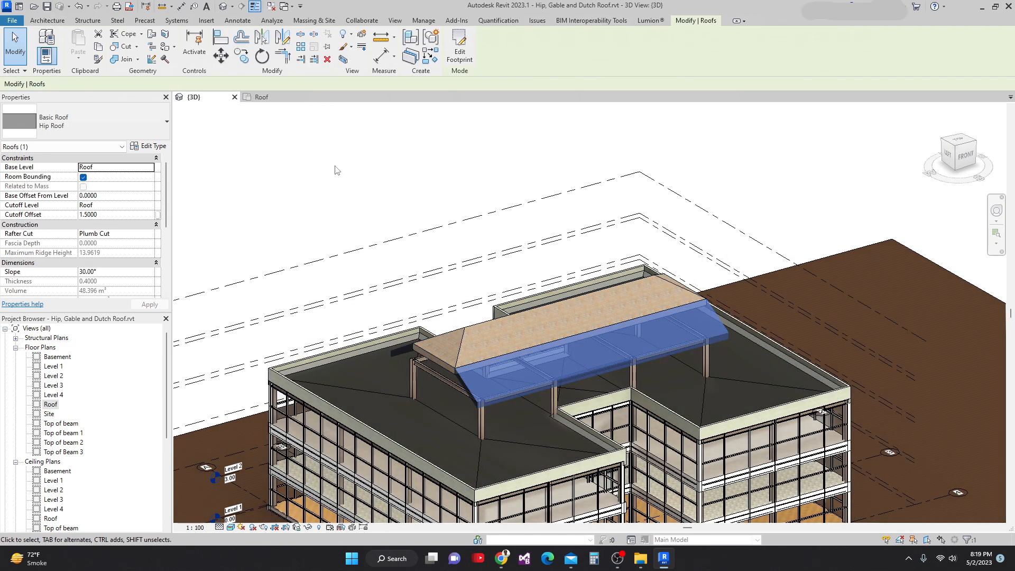
left_click(135, 61)
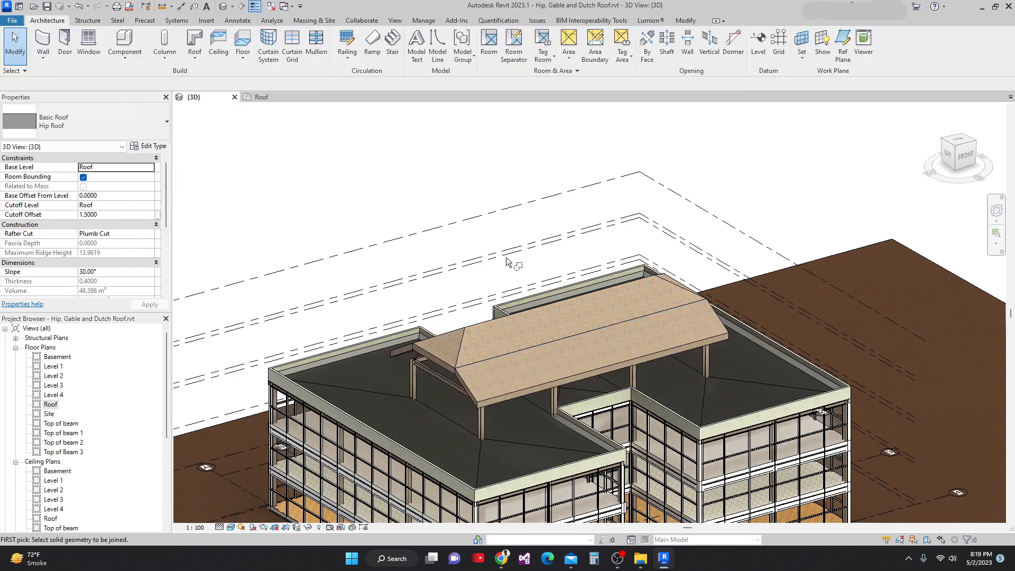
left_click(520, 373)
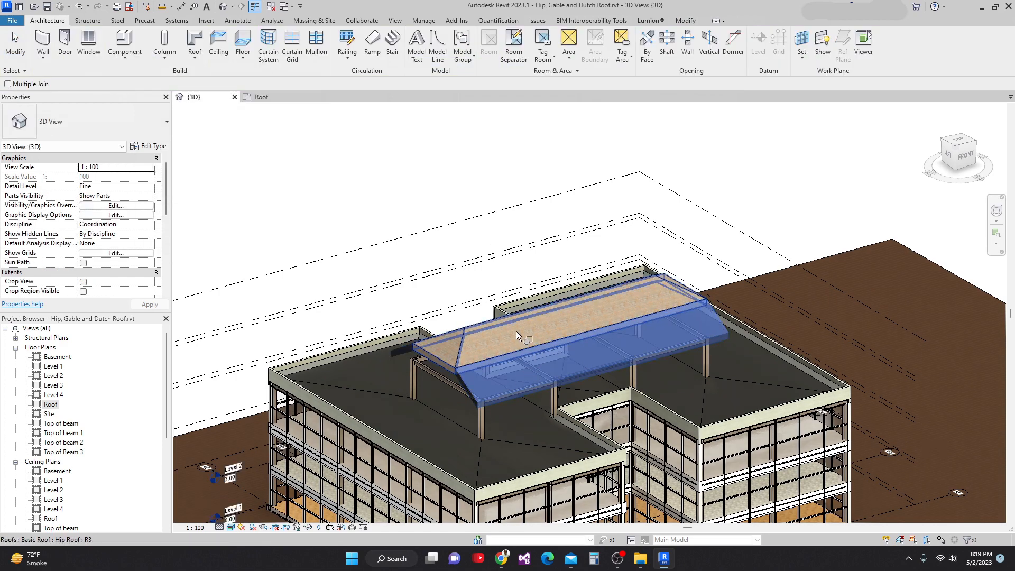
left_click(517, 330)
middle_click_drag(551, 338, 571, 352)
scroll(566, 365, "down", 3)
scroll(549, 354, "up", 5)
key("Escape")
key("Escape")
Delete the upper hip roof and the lower cut gable roof from the rooftop frame.
middle_click_drag(506, 334, 610, 332, "shift")
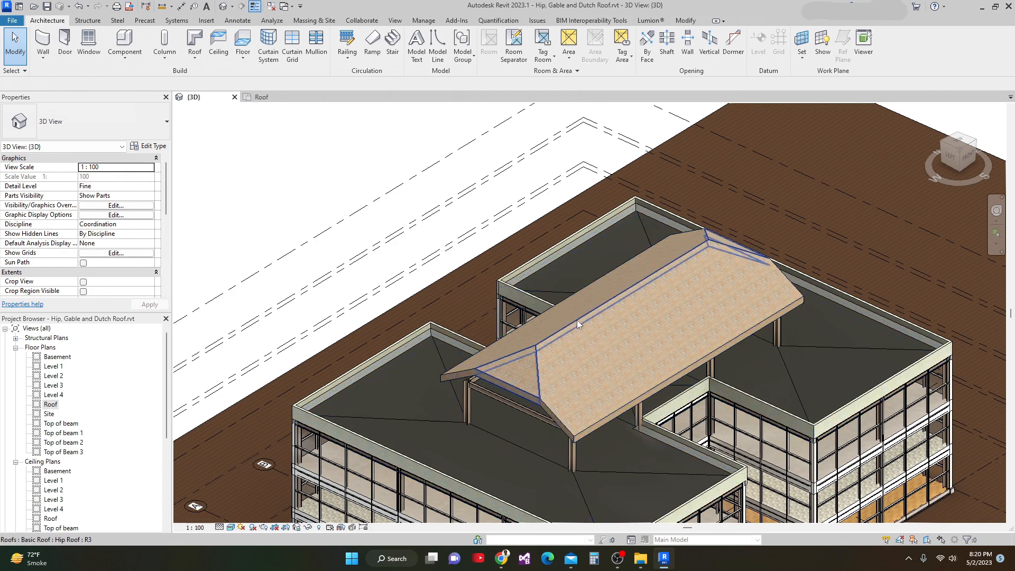
left_click(585, 329)
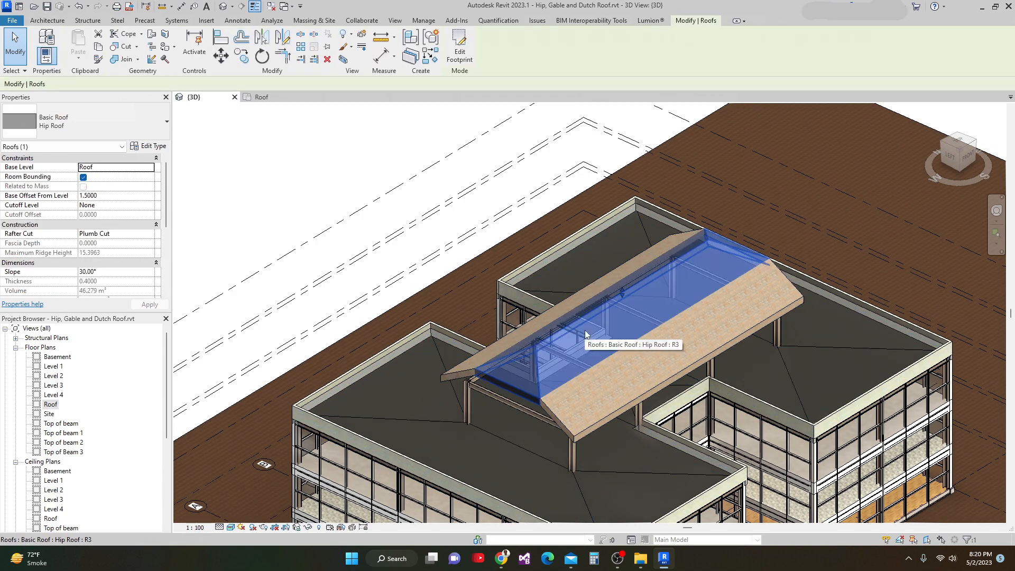
key("Delete")
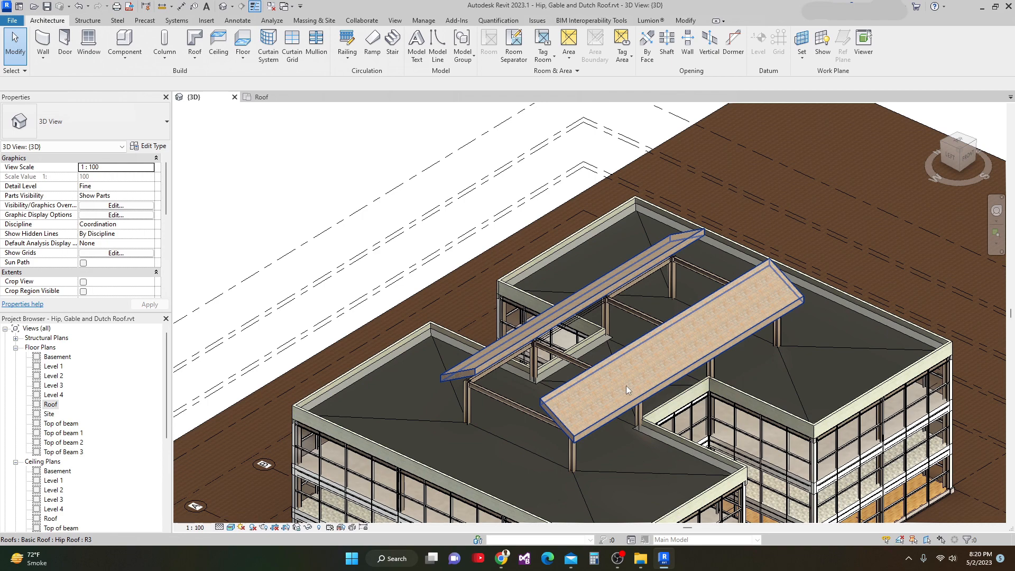
left_click(626, 389)
key("Delete")
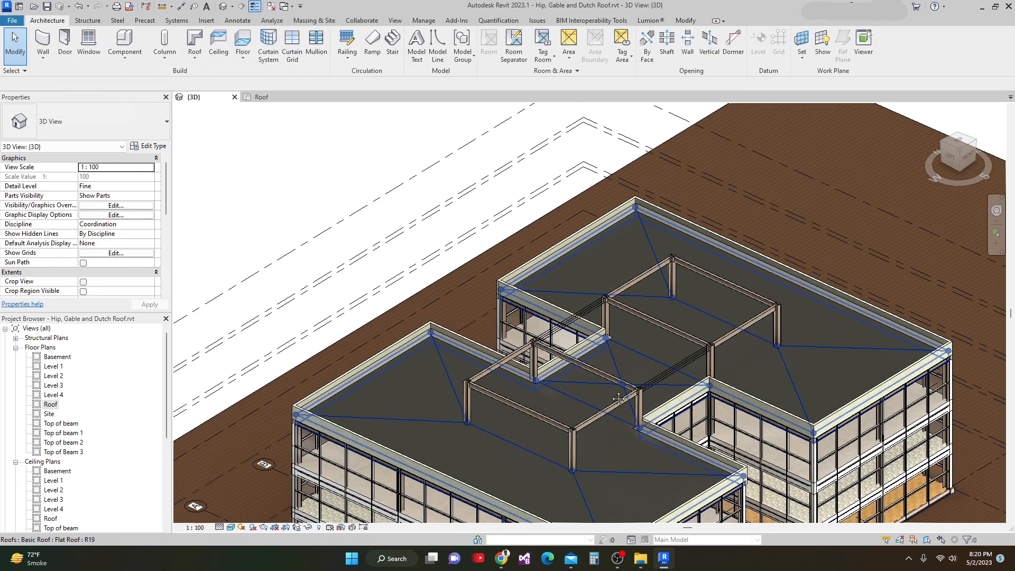
Start a footprint roof in the Roof floor plan, with boundary lines picked from edges at a 0.30 offset.
middle_click_drag(565, 378, 531, 356)
left_click(261, 96)
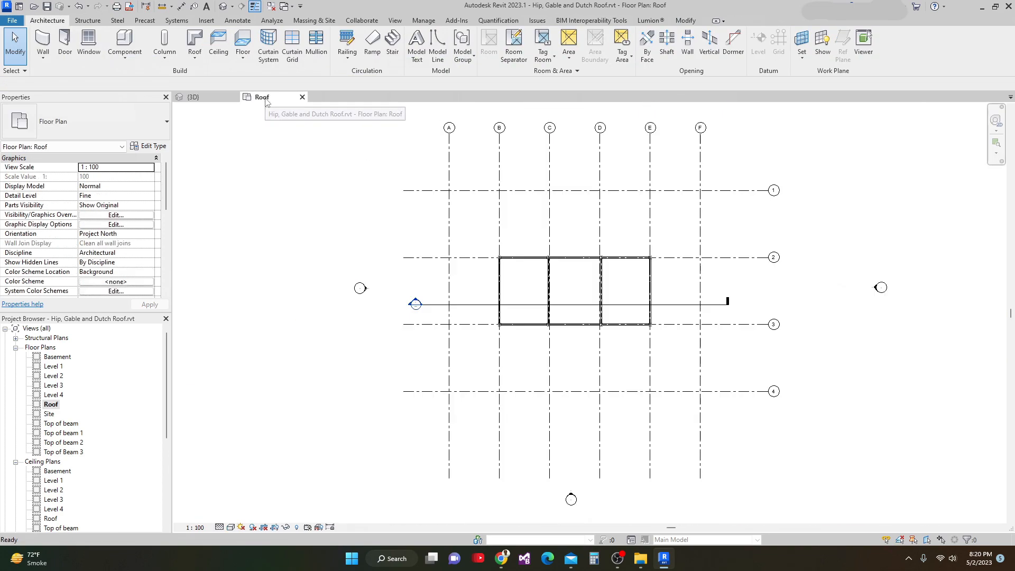
middle_click_drag(528, 278, 480, 251)
middle_click_drag(400, 150, 403, 175)
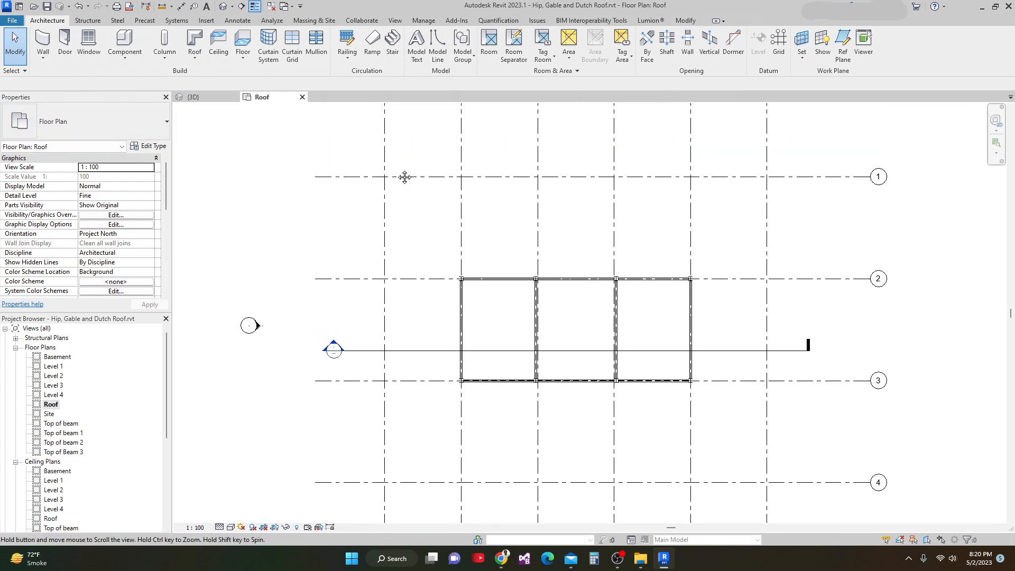
left_click(195, 45)
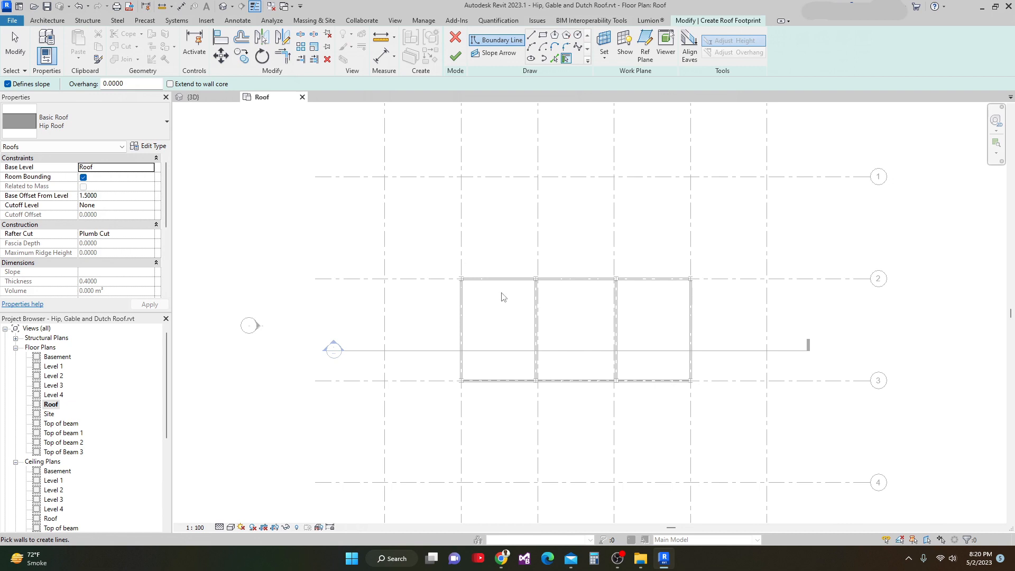
scroll(501, 294, "up", 1)
middle_click_drag(501, 293, 478, 256)
middle_click_drag(526, 156, 528, 184)
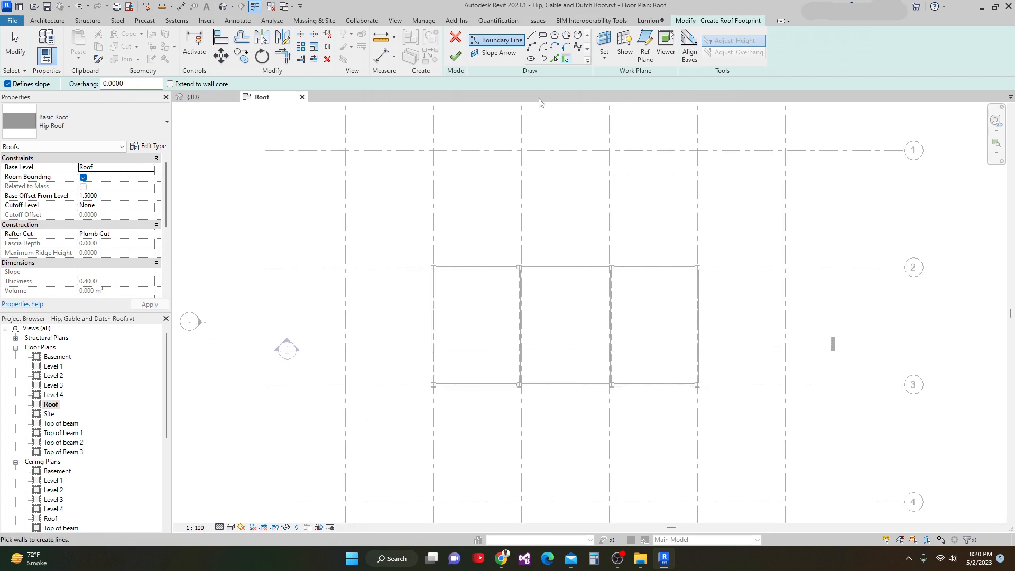
left_click(555, 59)
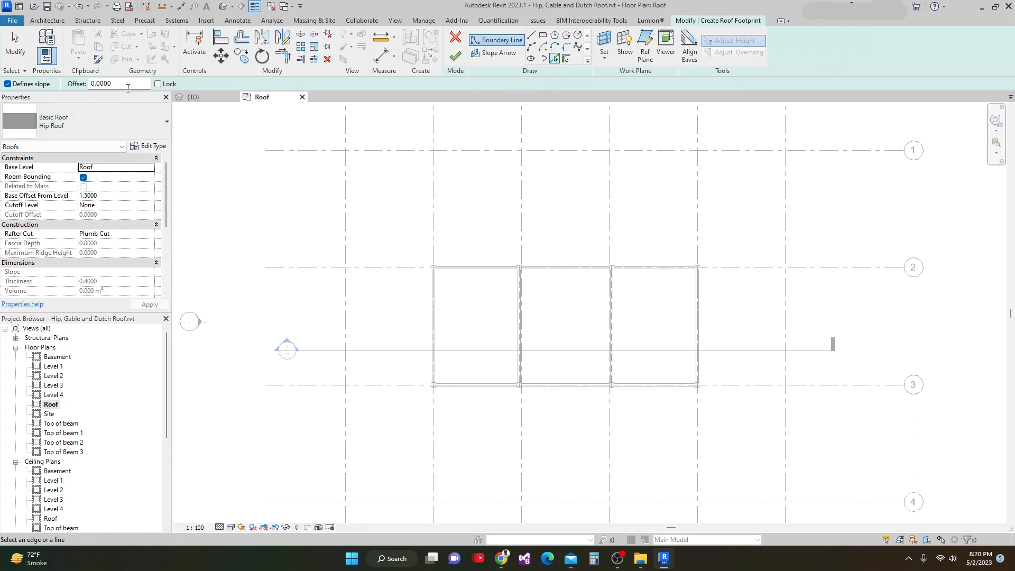
left_click_drag(126, 83, 98, 94)
type(".30")
key("Return")
Pick a beam on each of the frame's four outer sides to create slope-defining boundary lines outside it.
scroll(467, 317, "up", 2)
middle_click_drag(467, 317, 464, 274)
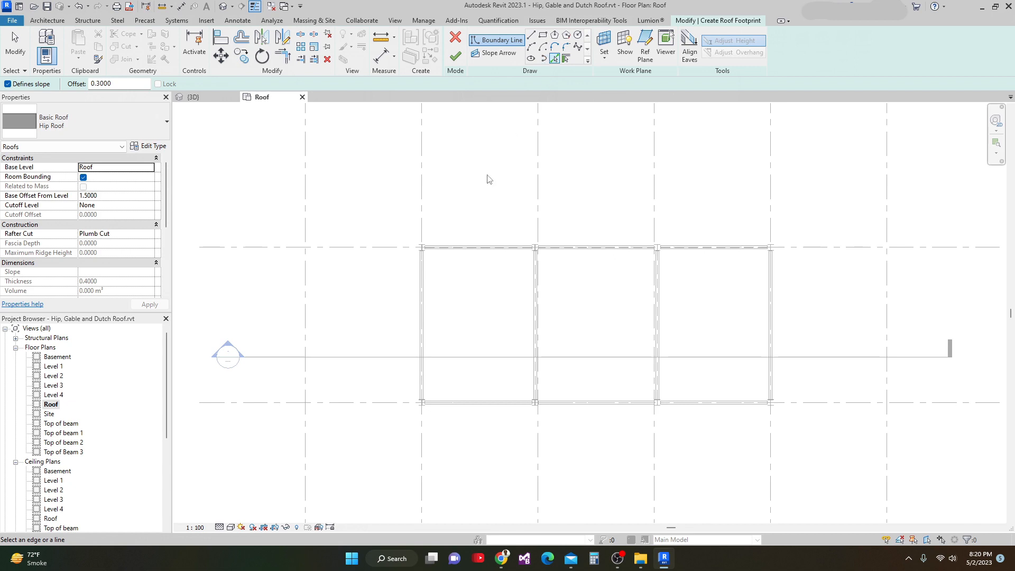
scroll(419, 316, "up", 3)
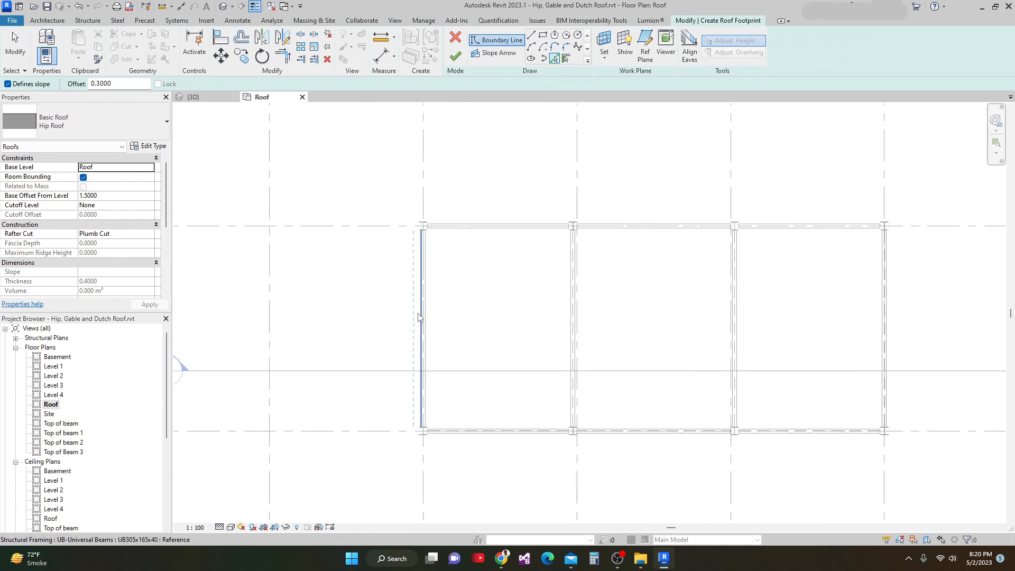
left_click(424, 322)
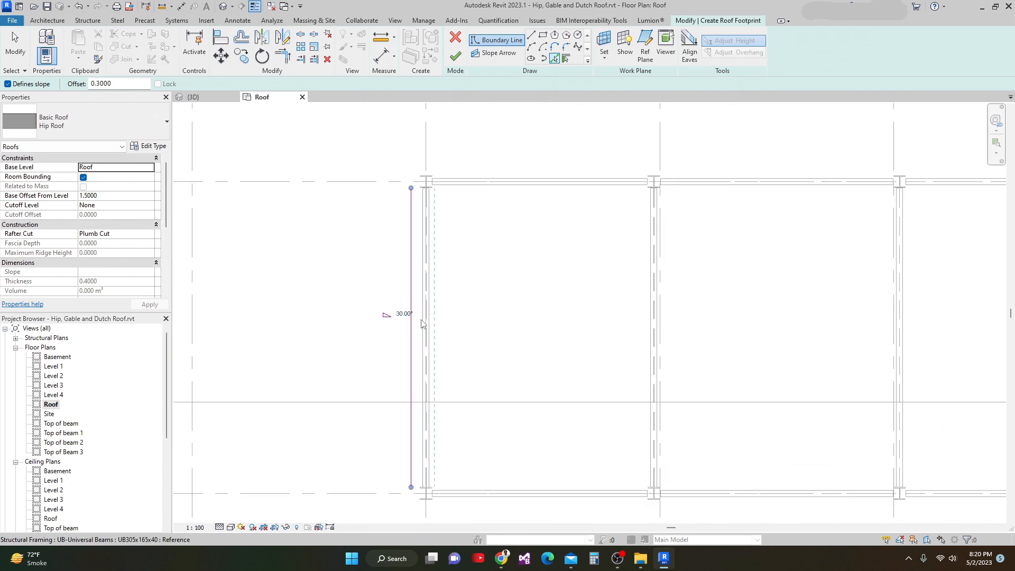
scroll(603, 194, "down", 2)
middle_click_drag(699, 222, 564, 250)
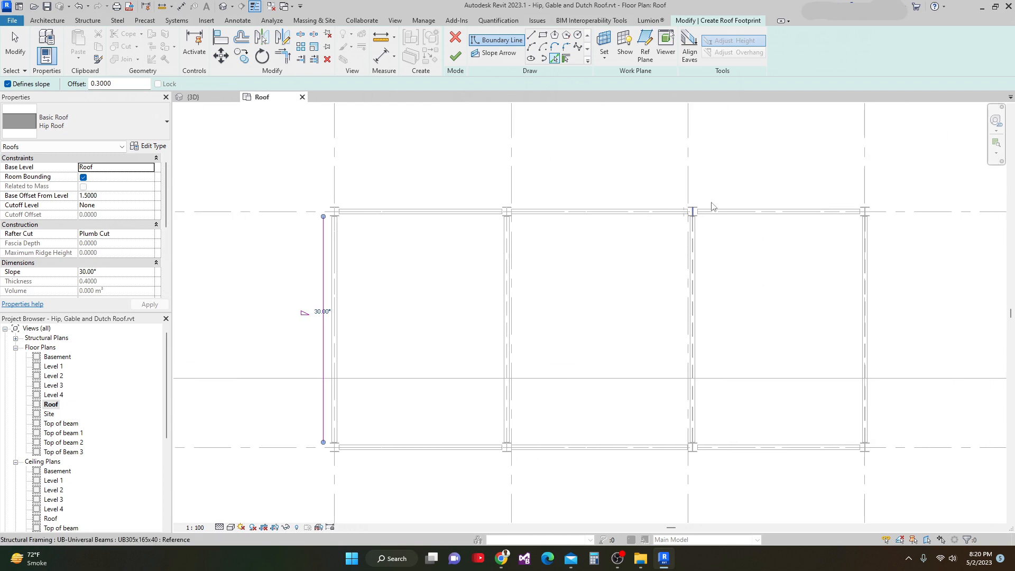
left_click(776, 211)
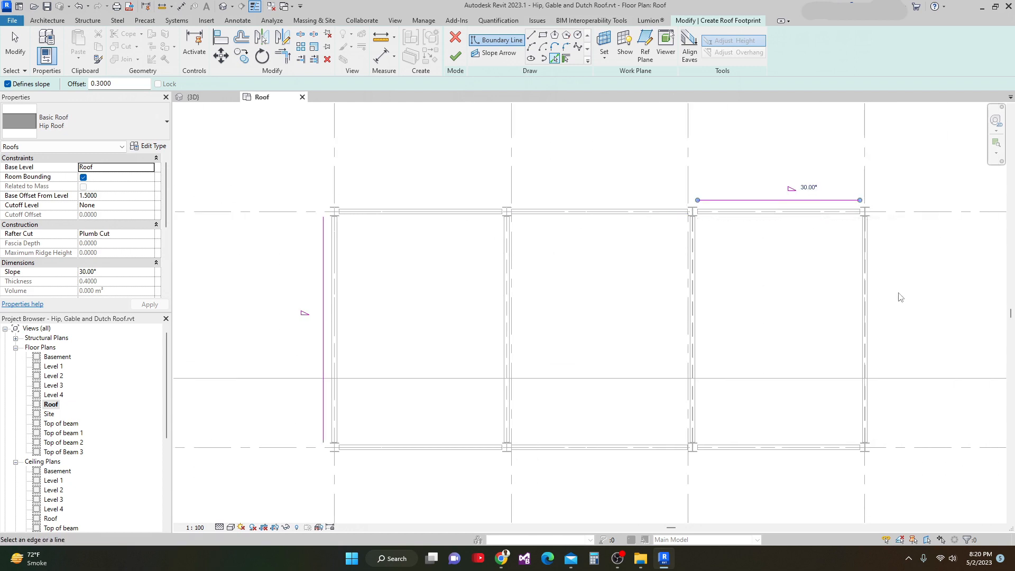
scroll(866, 333, "up", 4)
left_click(867, 335)
scroll(867, 339, "down", 4)
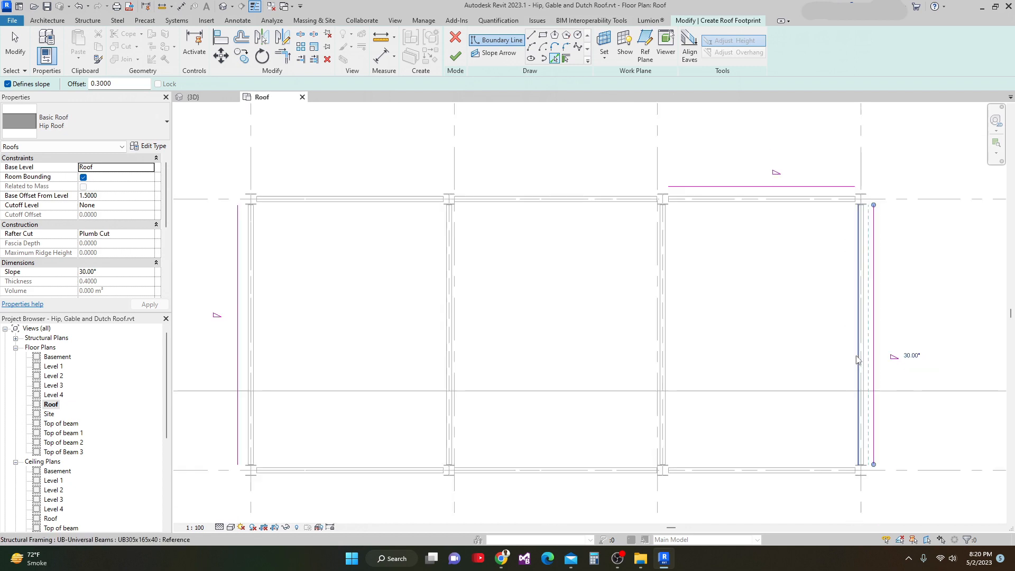
left_click(639, 392)
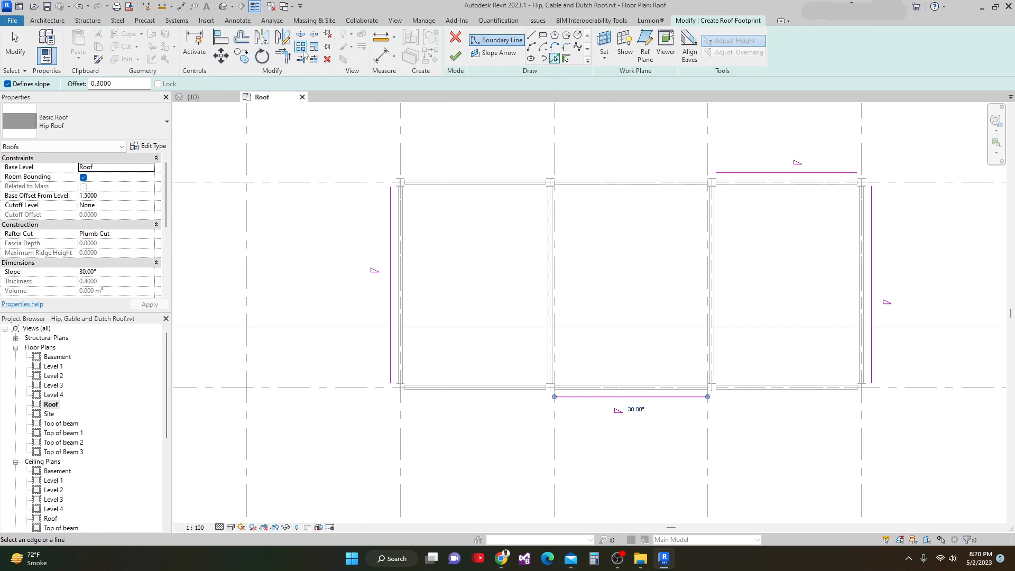
Trim and extend the four boundary lines to meet at all corners as a closed rectangle.
key("Escape")
key("t")
key("r")
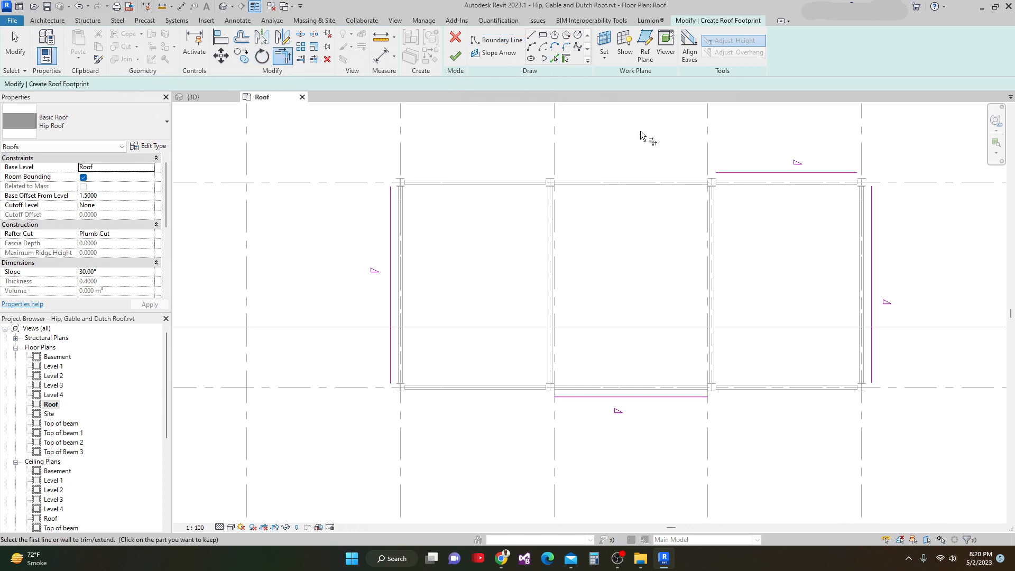
left_click(720, 176)
left_click(391, 225)
left_click(635, 396)
left_click(391, 349)
left_click(640, 398)
left_click(871, 338)
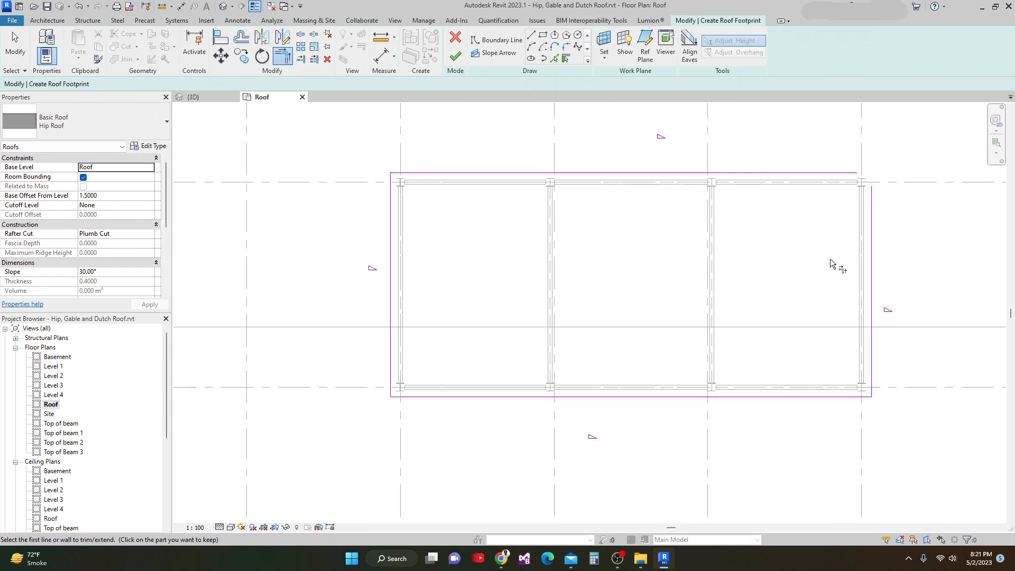
left_click(802, 174)
left_click(873, 222)
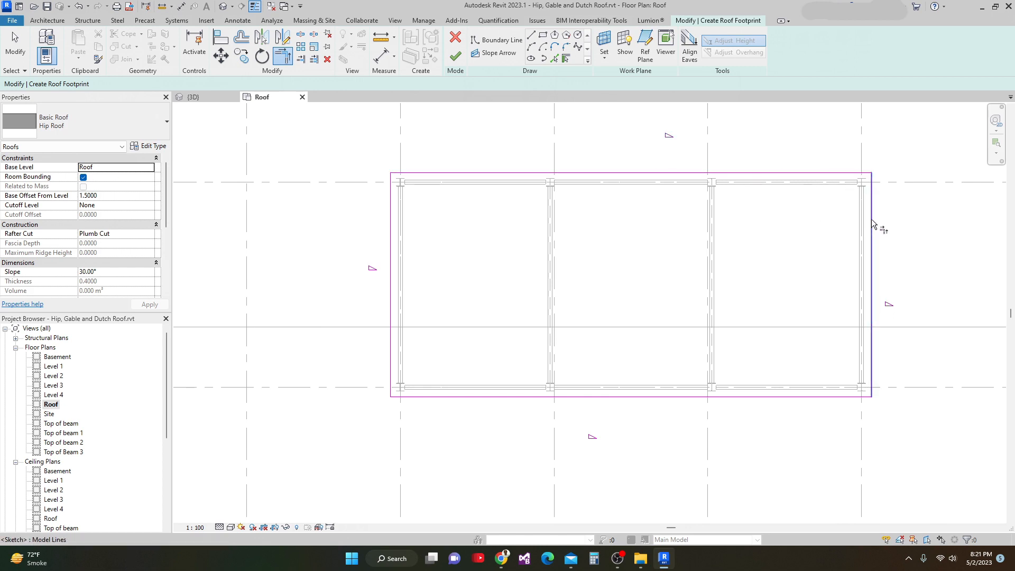
Finish the roof footprint and show the new hip roof in the 3D view.
scroll(698, 249, "down", 3)
middle_click_drag(642, 248, 553, 268)
scroll(502, 127, "up", 1)
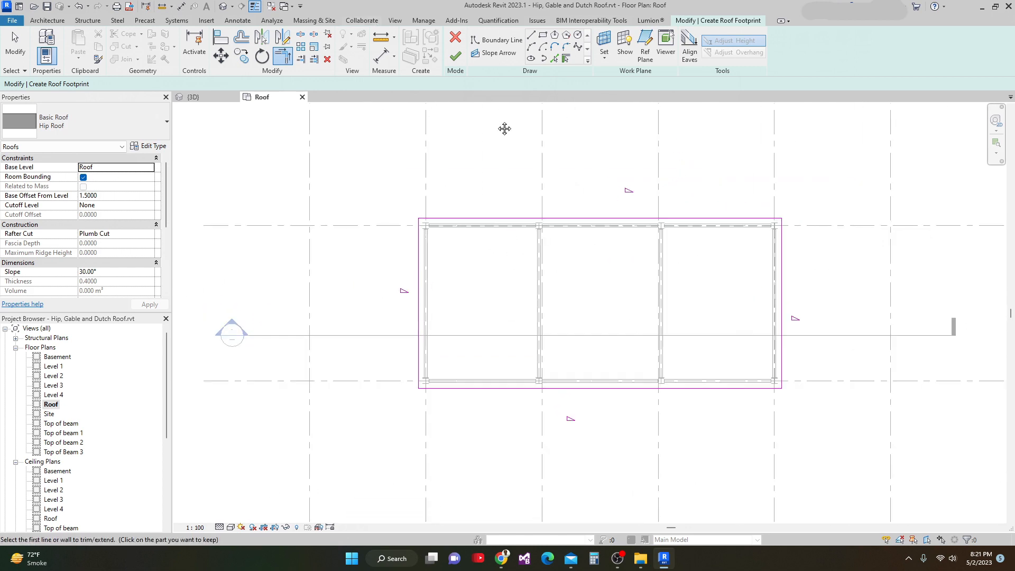
scroll(497, 135, "down", 2)
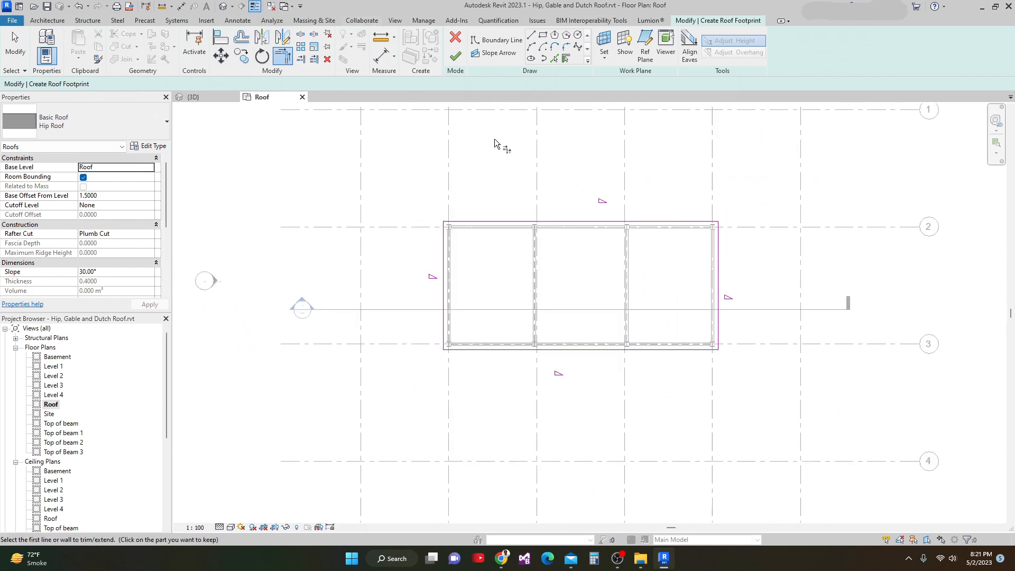
left_click(458, 58)
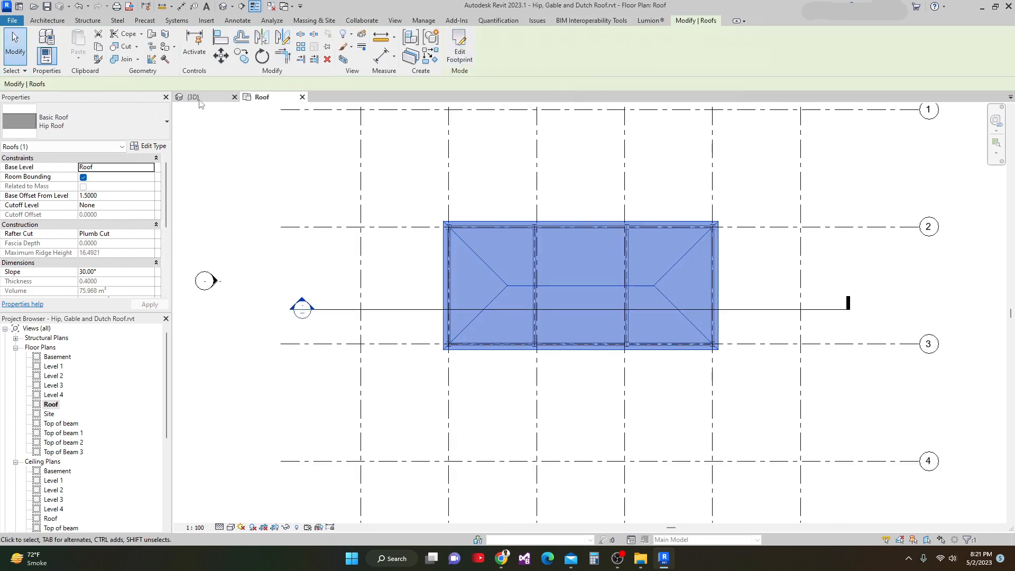
left_click(213, 98)
scroll(470, 275, "down", 4)
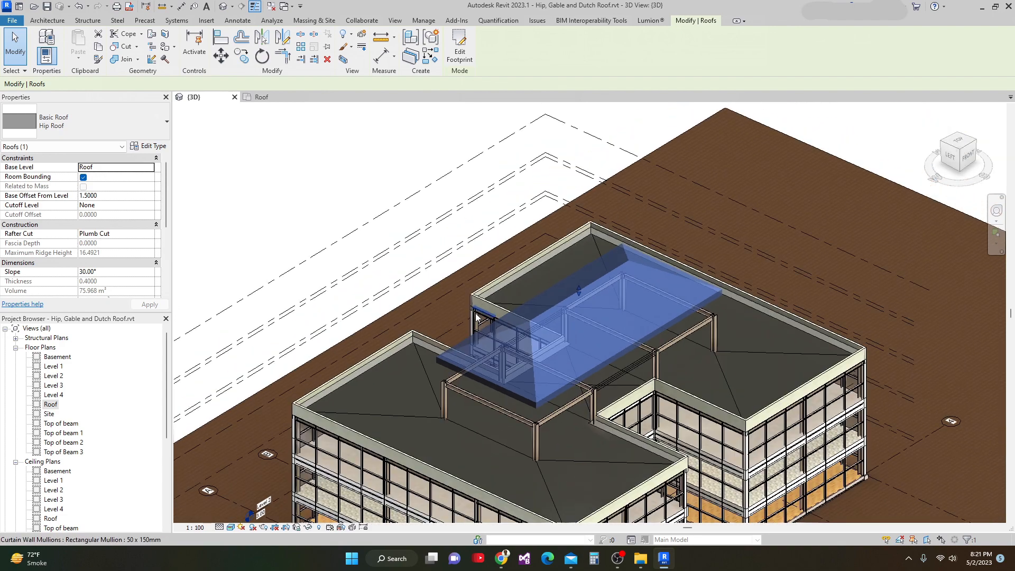
Set the new hip roof's base offset from the Roof level to 0.
scroll(528, 296, "up", 1)
left_click(105, 195)
type("1")
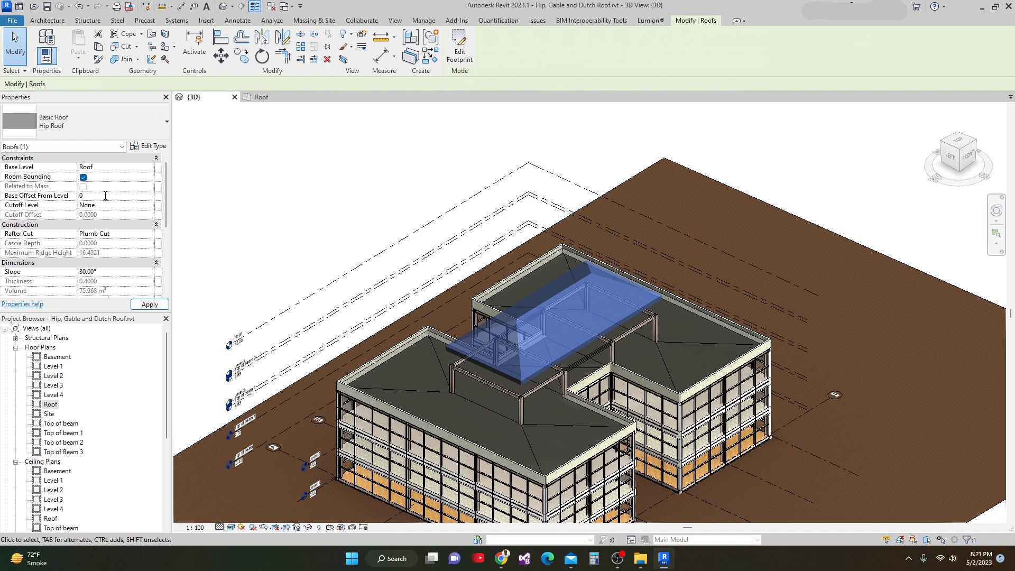
left_click(149, 305)
scroll(483, 358, "up", 2)
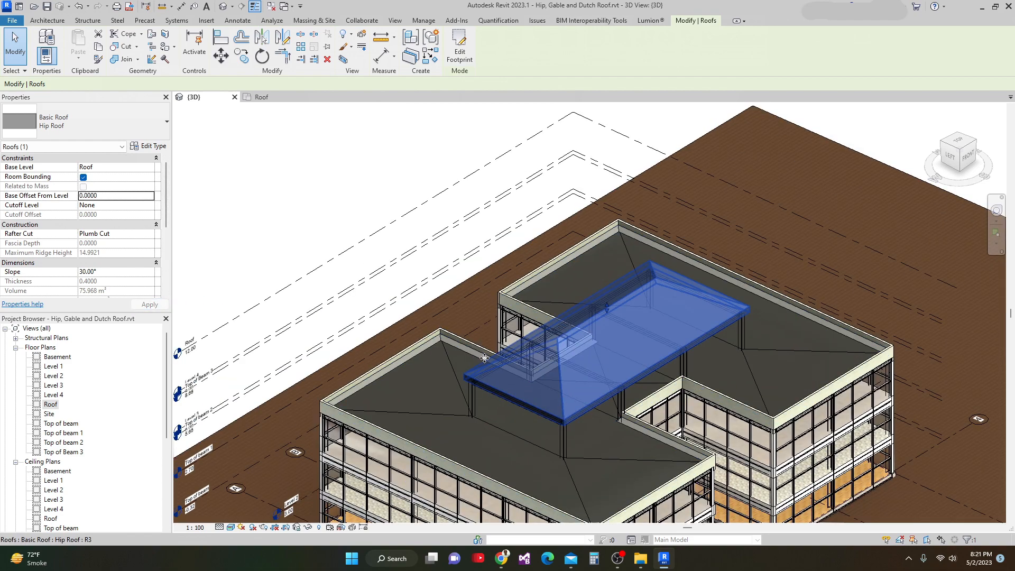
scroll(483, 358, "up", 1)
middle_click_drag(483, 359, 469, 324)
key("Escape")
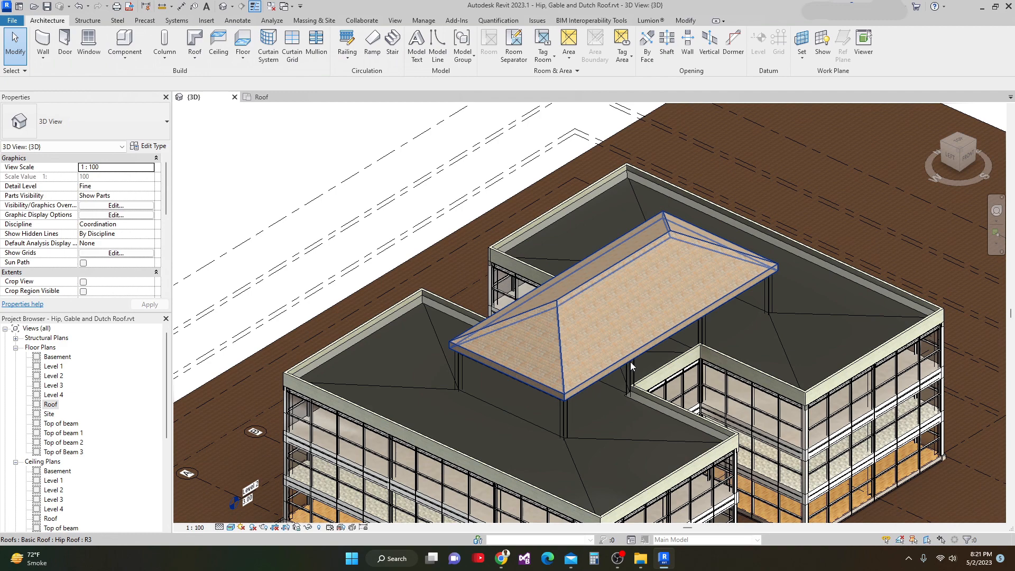
Set the slope of the hip roof over the rooftop frame to 70°.
scroll(631, 362, "up", 1)
middle_click_drag(630, 362, 616, 318)
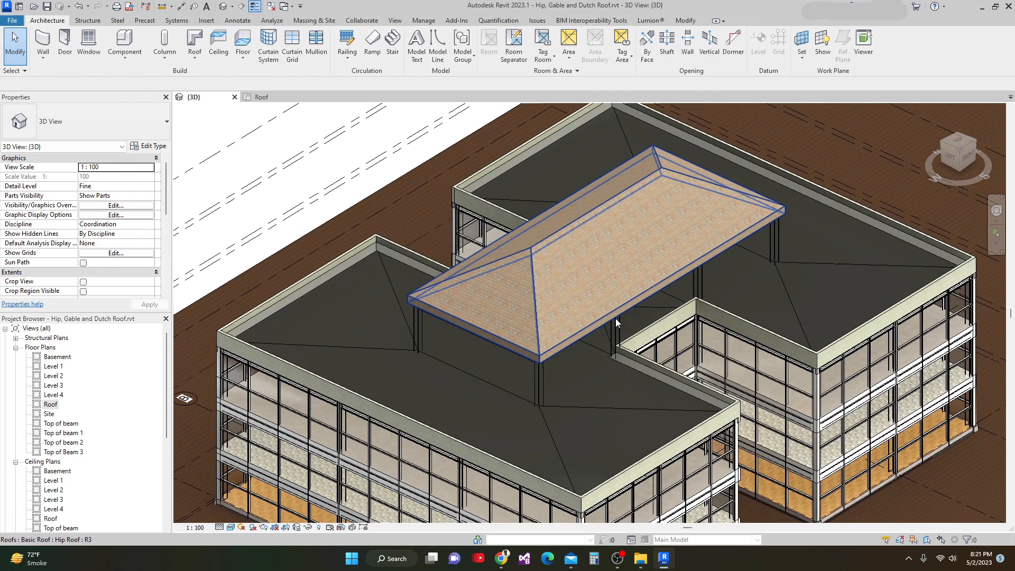
middle_click_drag(571, 311, 559, 328)
scroll(559, 327, "down", 1)
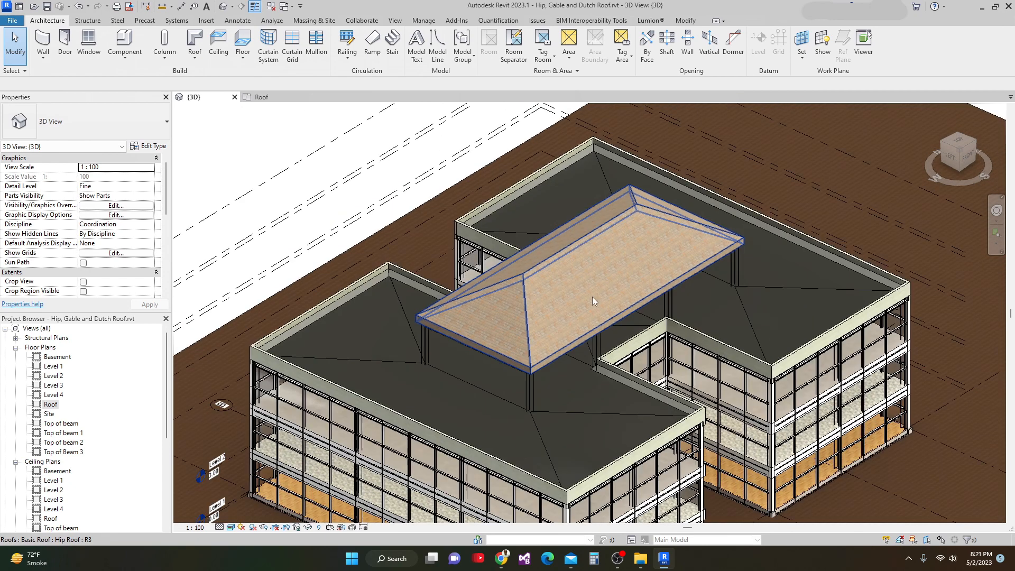
left_click(534, 289)
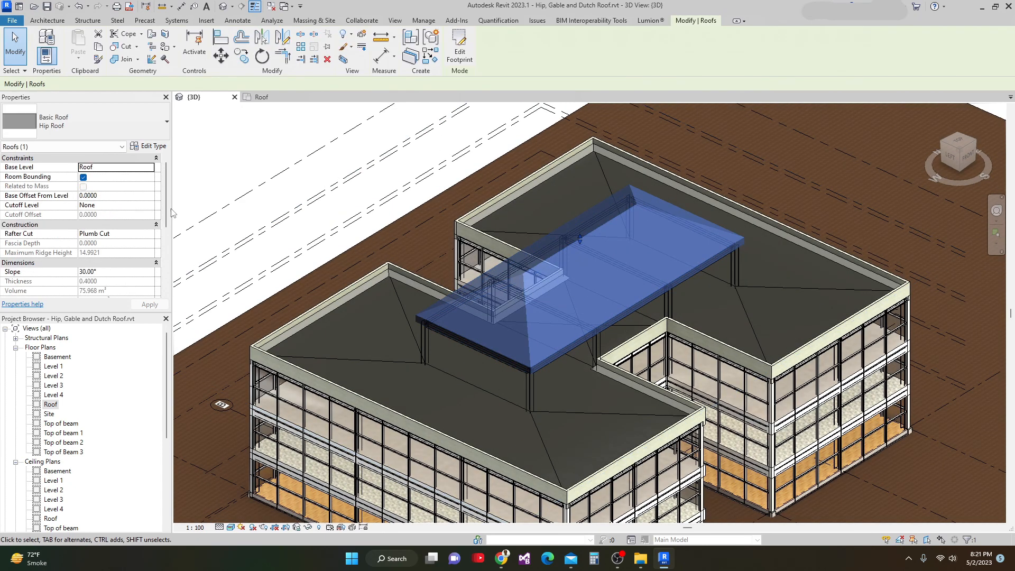
left_click_drag(170, 210, 169, 223)
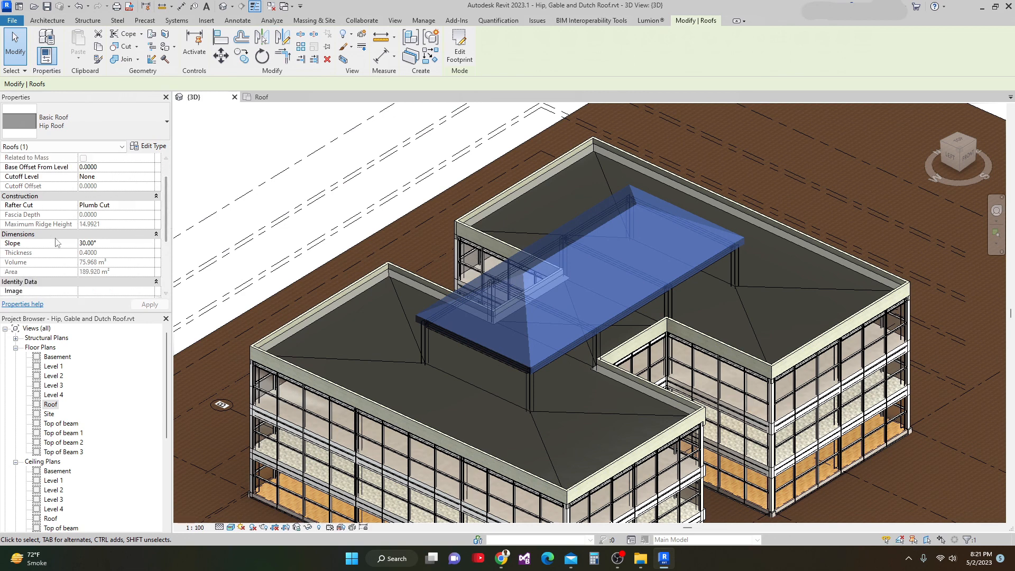
left_click(99, 244)
left_click_drag(100, 245, 24, 244)
type("70")
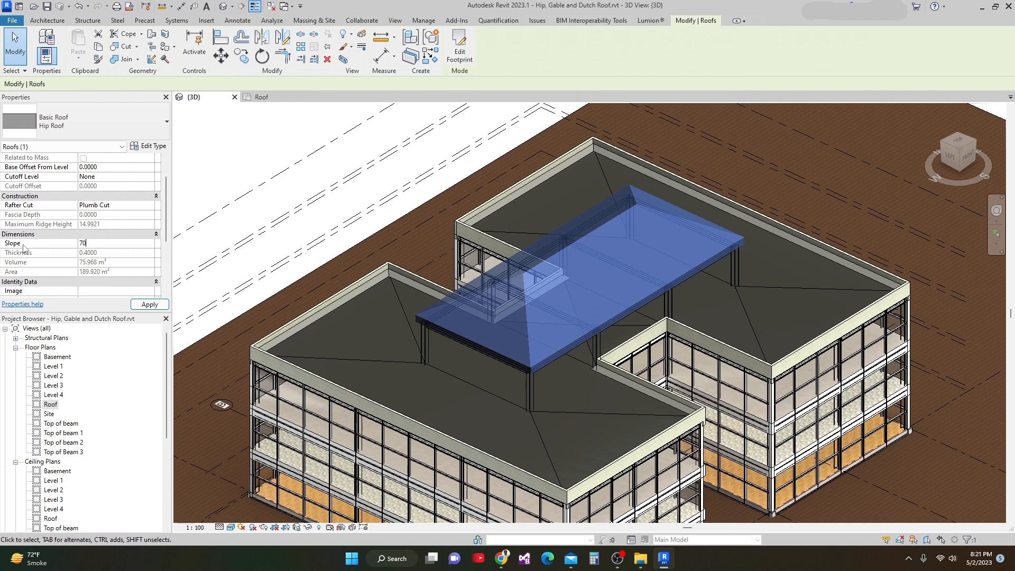
left_click(158, 305)
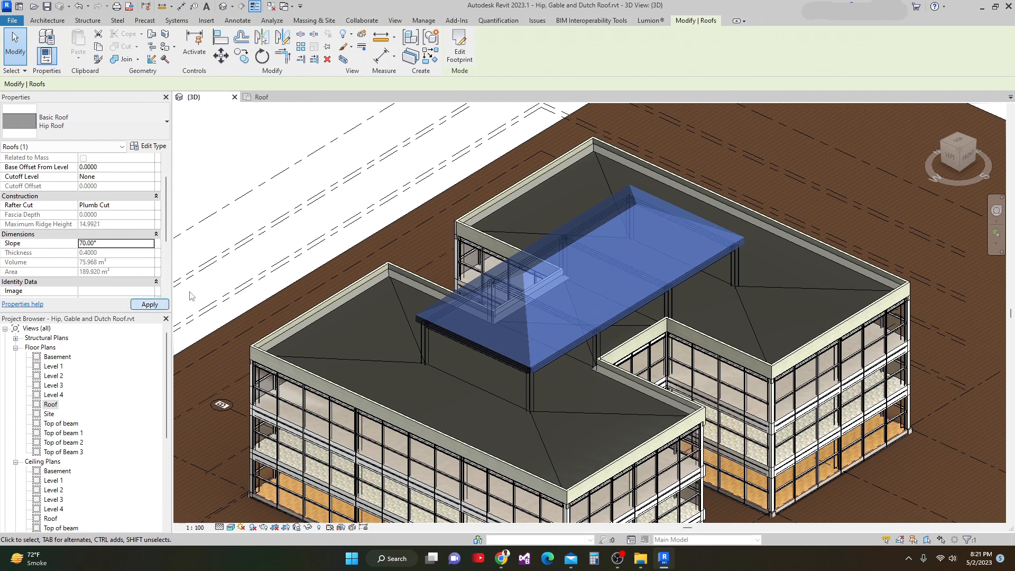
Cut off the steep hip roof at the Roof level with a cutoff offset of 1.5.
scroll(332, 308, "down", 3)
middle_click_drag(335, 322, 337, 351)
scroll(336, 347, "up", 4)
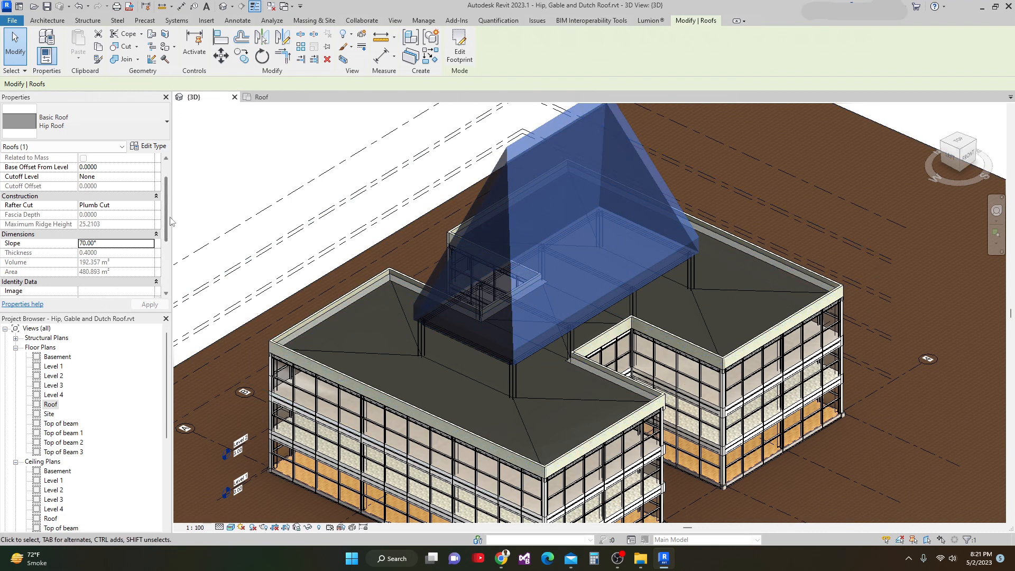
scroll(170, 221, "down", 2)
scroll(174, 236, "up", 4)
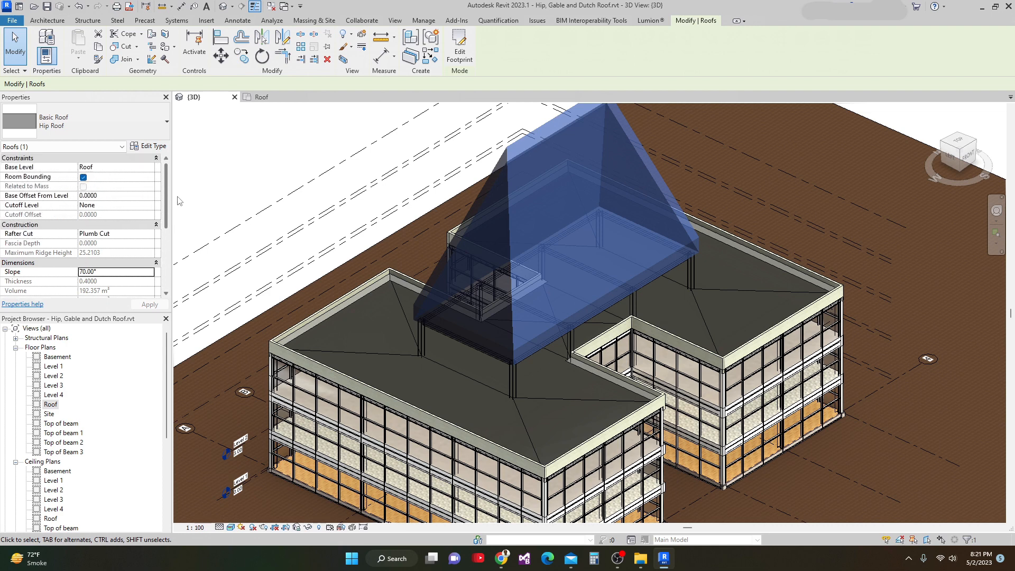
left_click(152, 207)
left_click(150, 206)
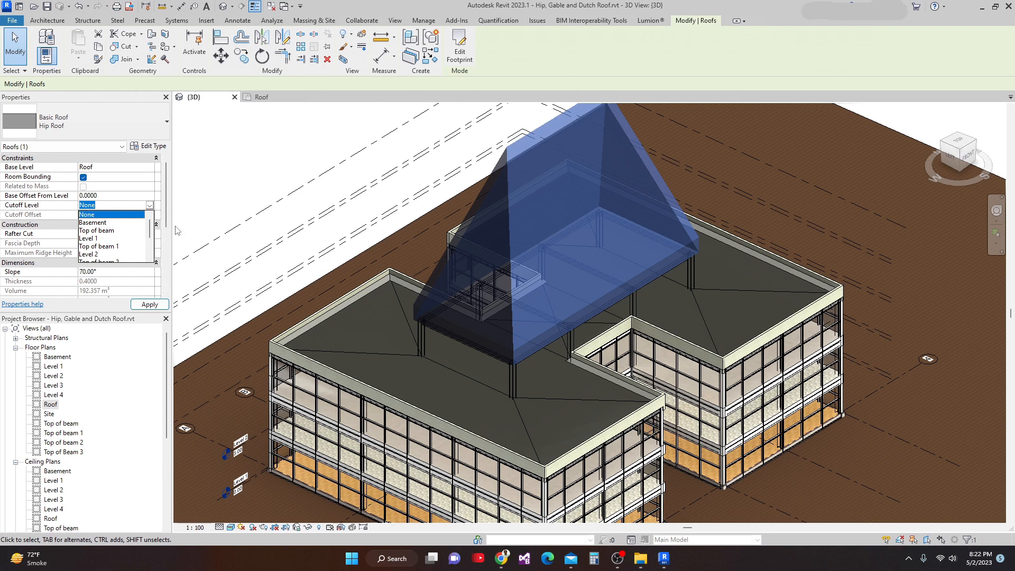
left_click_drag(151, 229, 159, 247)
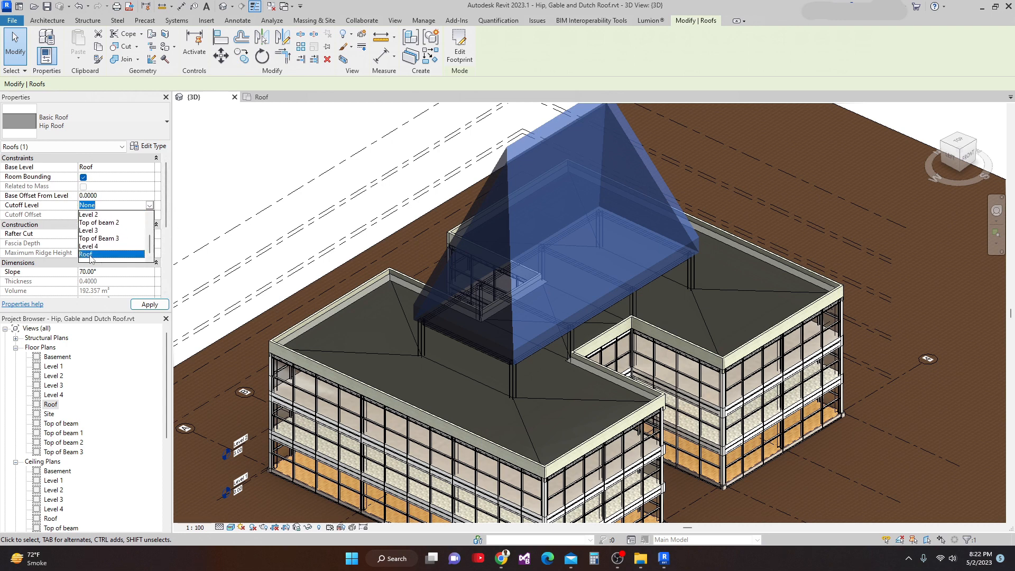
left_click(91, 255)
left_click(111, 215)
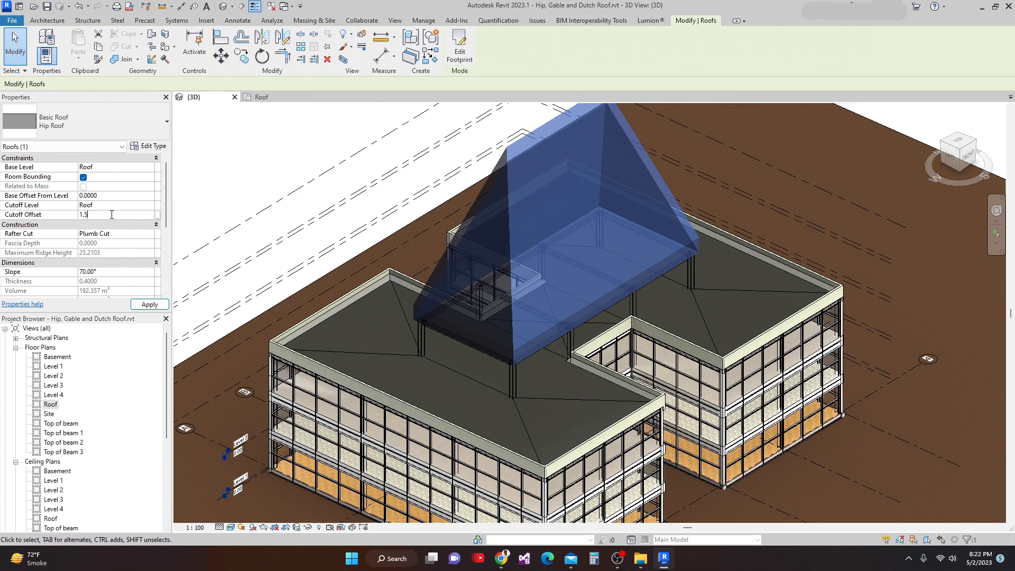
left_click(150, 305)
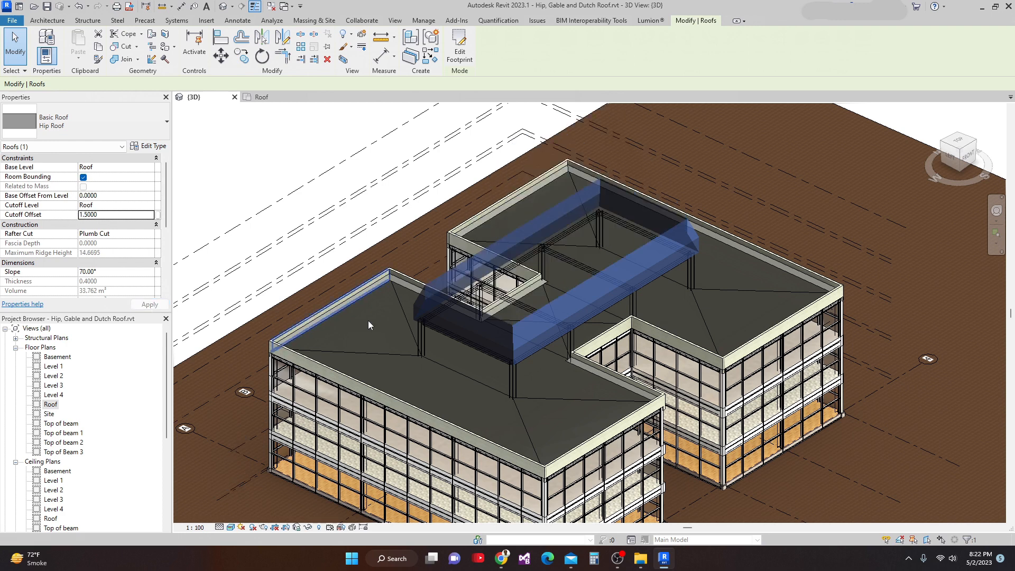
scroll(421, 283, "up", 3)
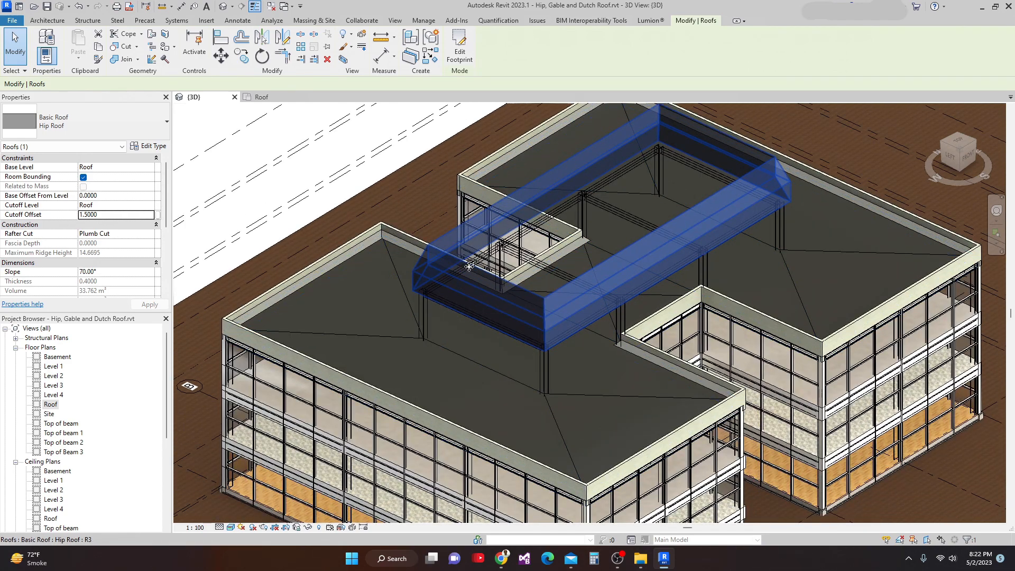
Change the steep hip roof's rafter cut to Two Cut - Plumb with a fascia depth of 0.30.
scroll(463, 268, "up", 5)
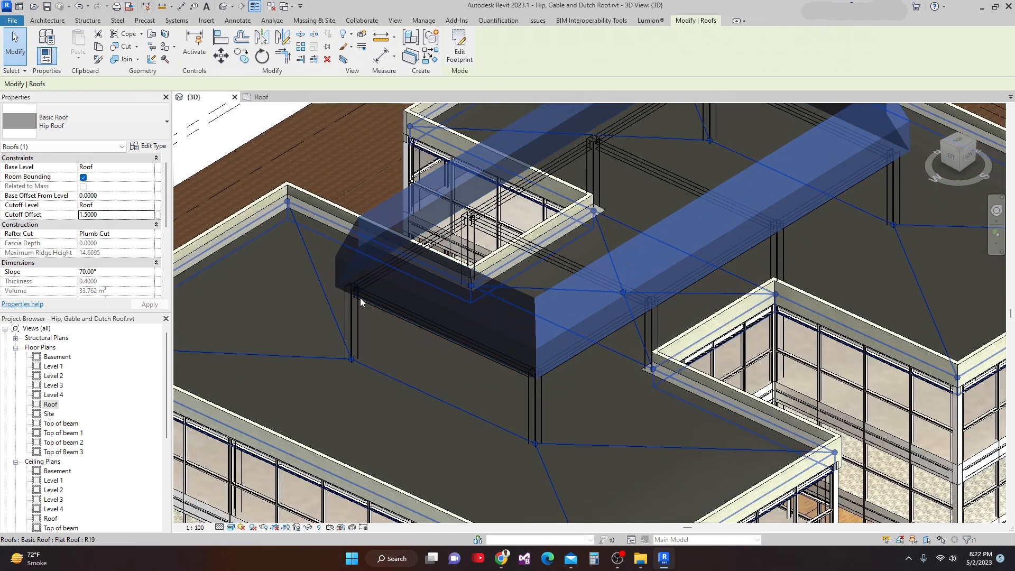
left_click(149, 234)
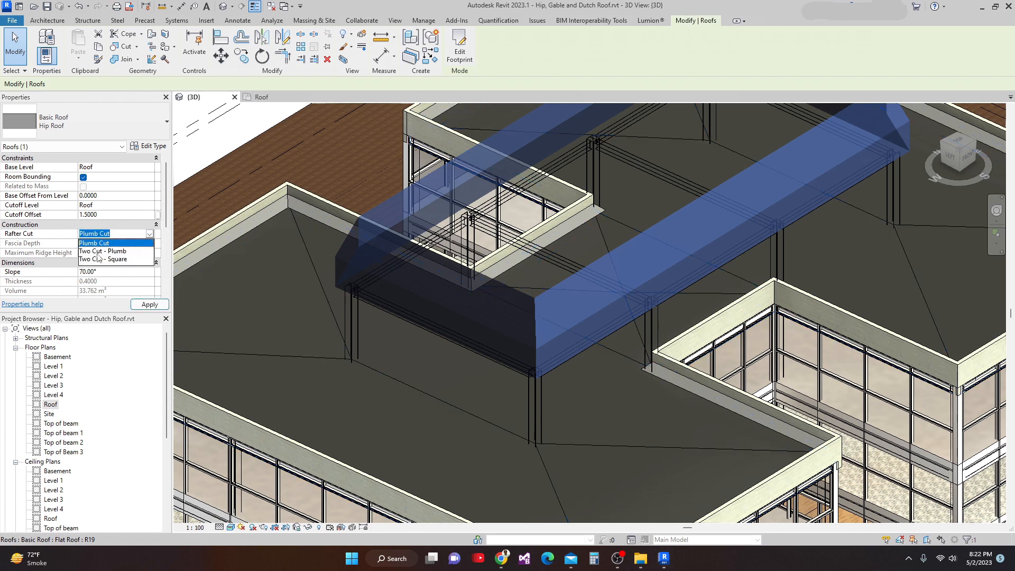
left_click(98, 252)
left_click(104, 244)
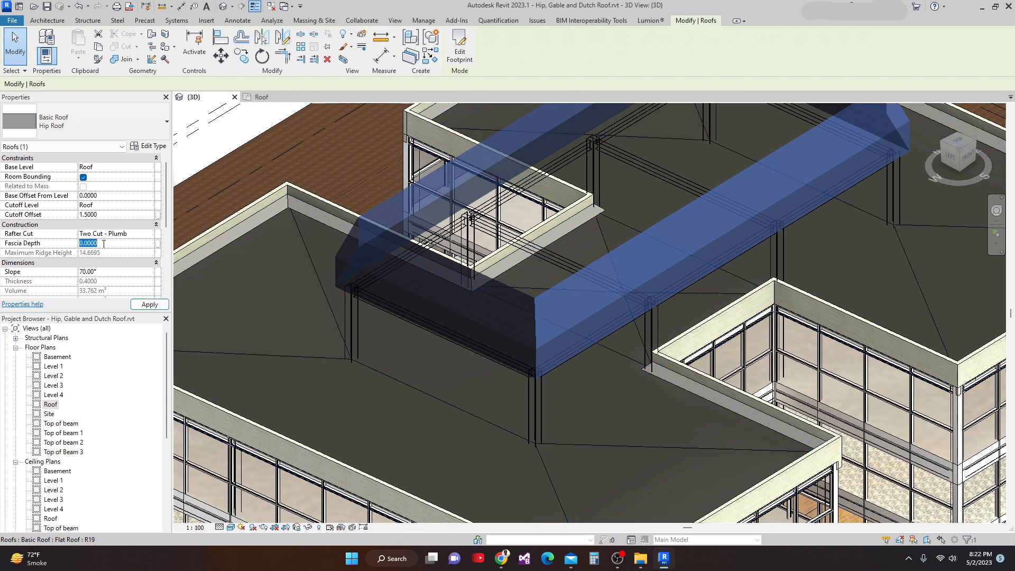
key("BackSpace")
type(".30")
left_click(150, 304)
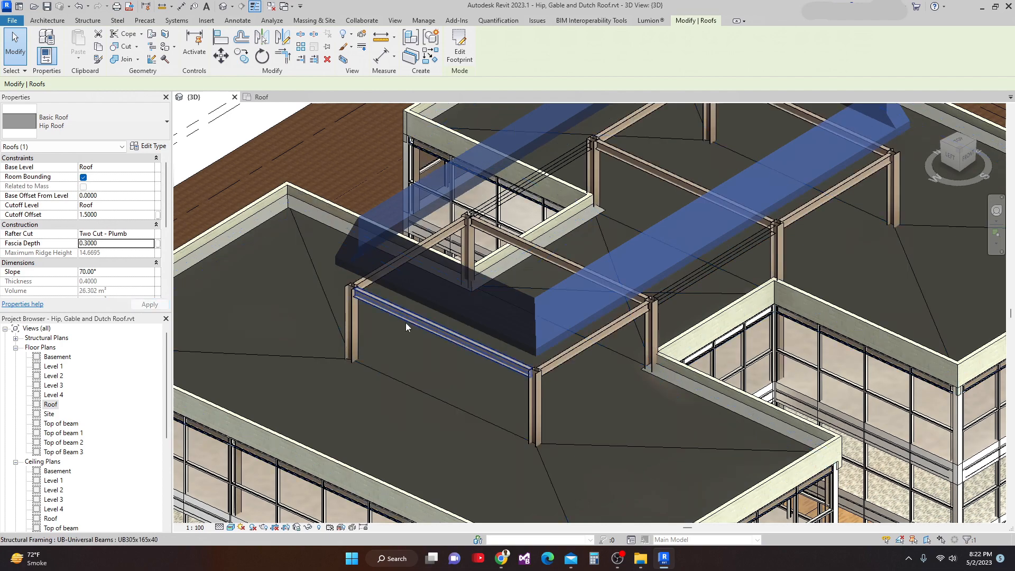
middle_click_drag(405, 323, 427, 349)
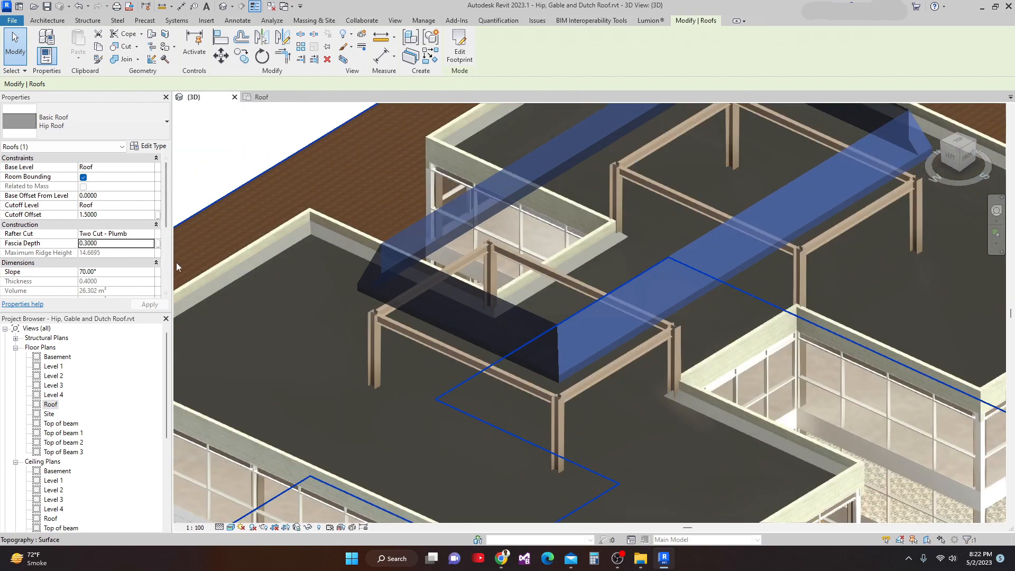
scroll(319, 294, "down", 4)
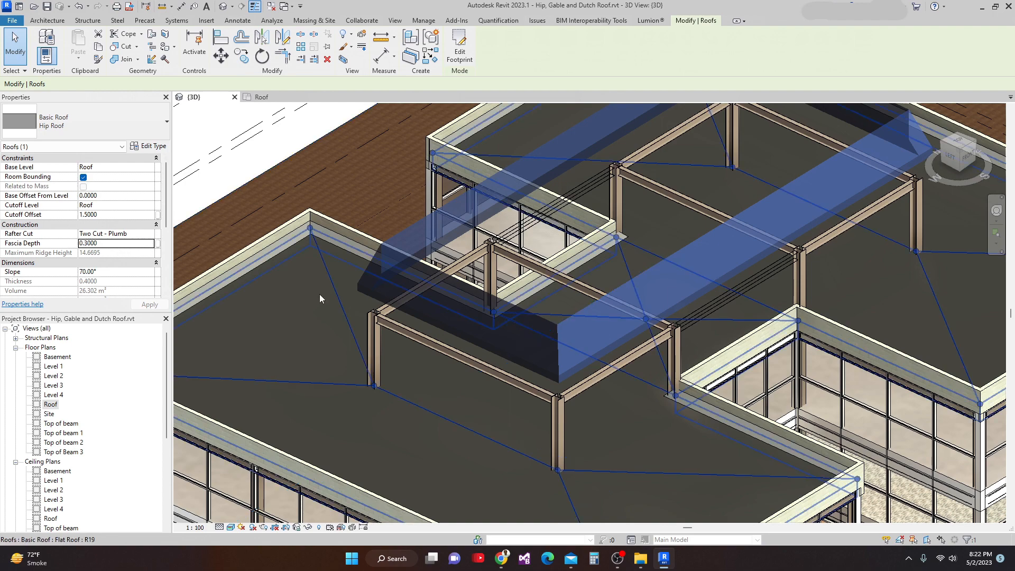
scroll(439, 338, "up", 2)
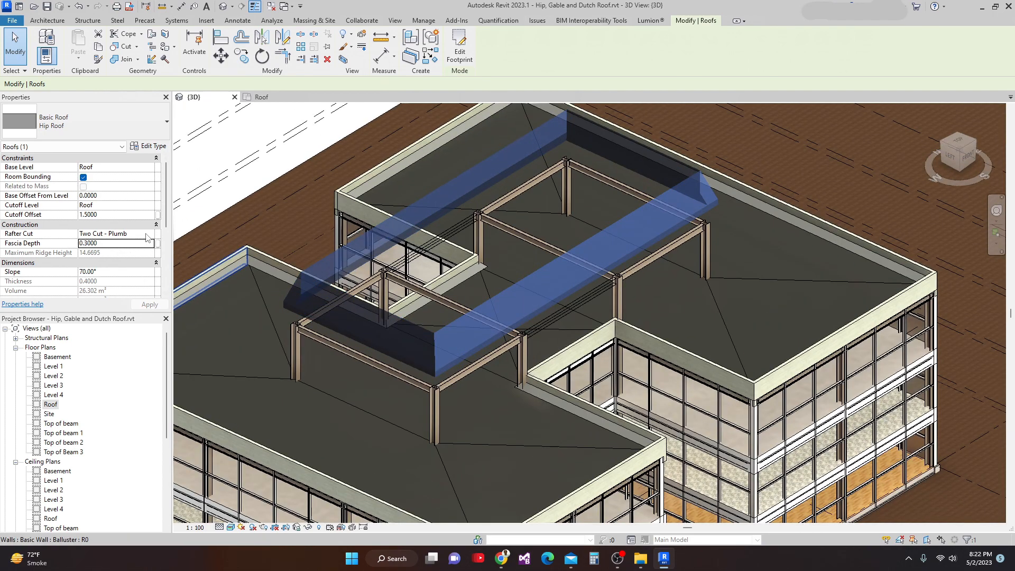
Try the Two Cut - Square rafter cut on the steep hip roof and return it to Two Cut - Plumb.
left_click(149, 234)
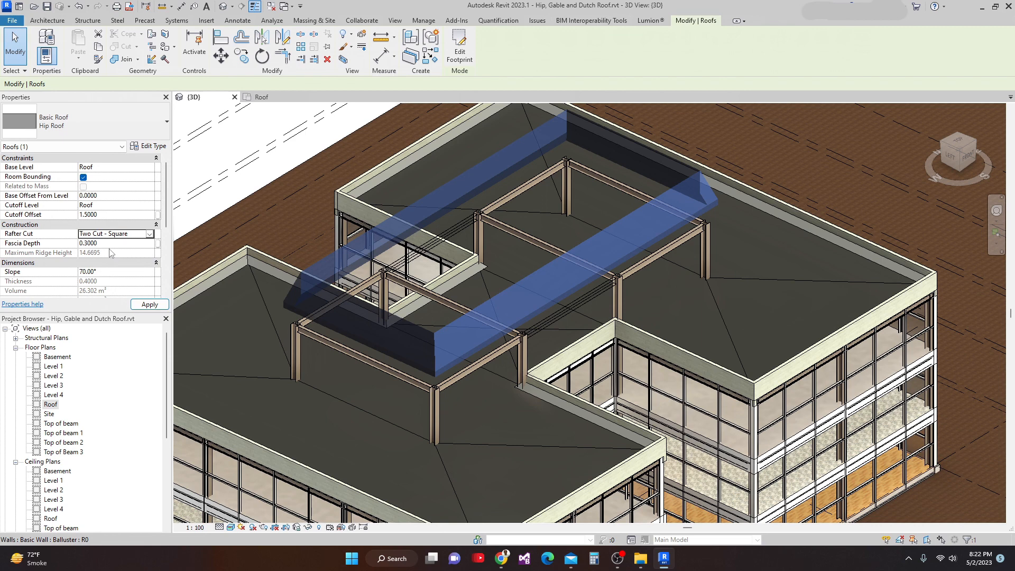
left_click(157, 303)
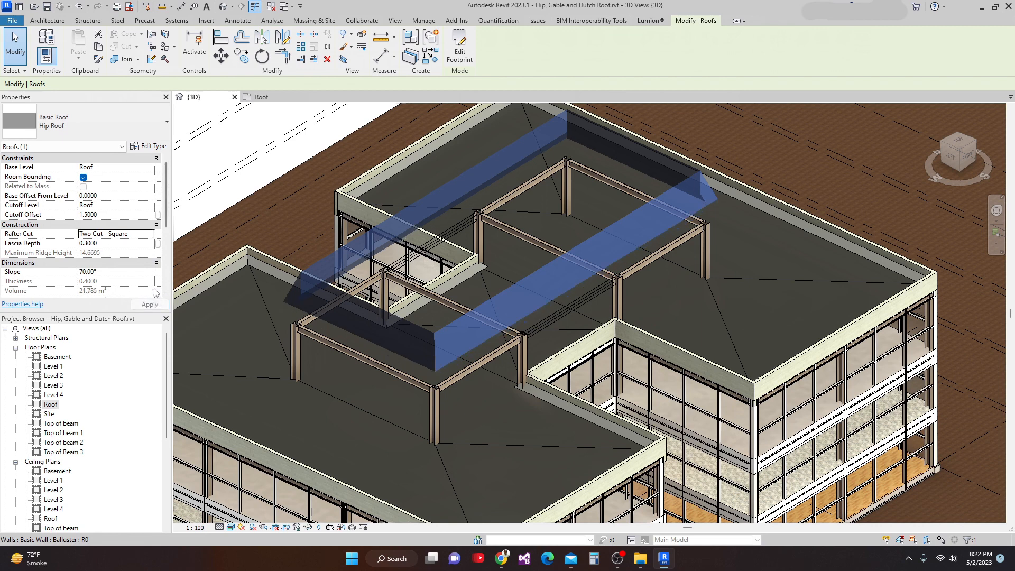
left_click(141, 237)
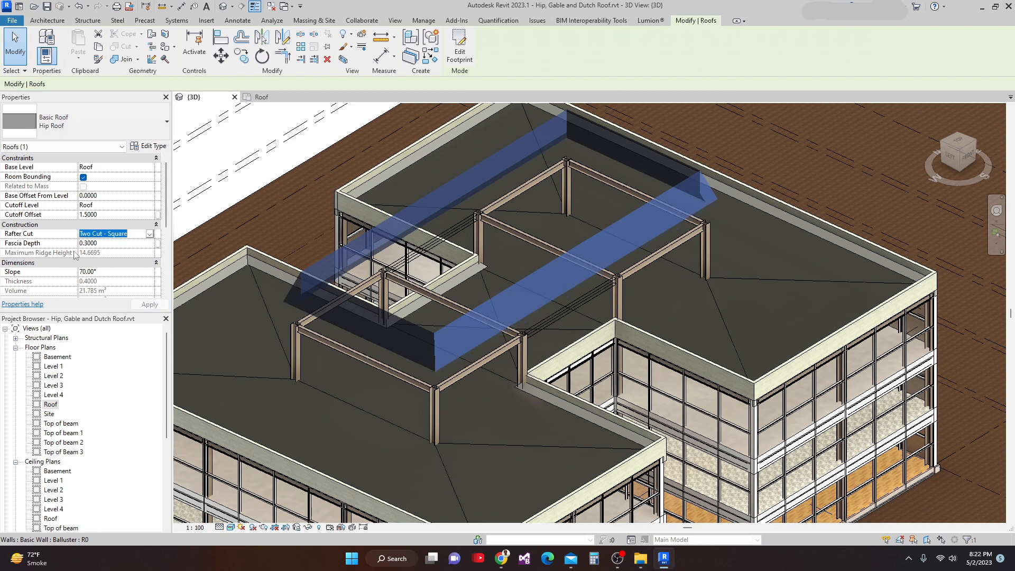
left_click(149, 234)
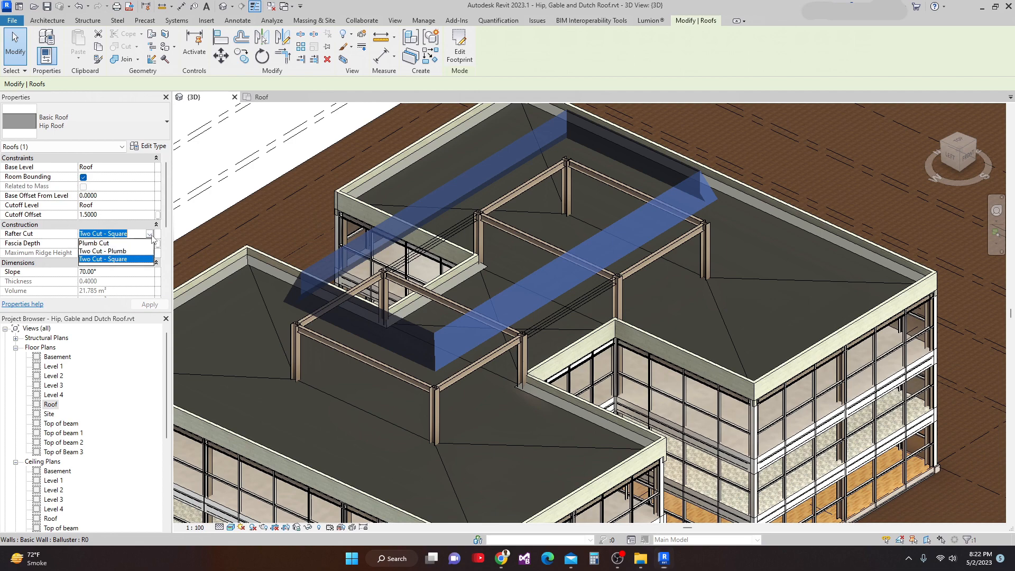
left_click(109, 251)
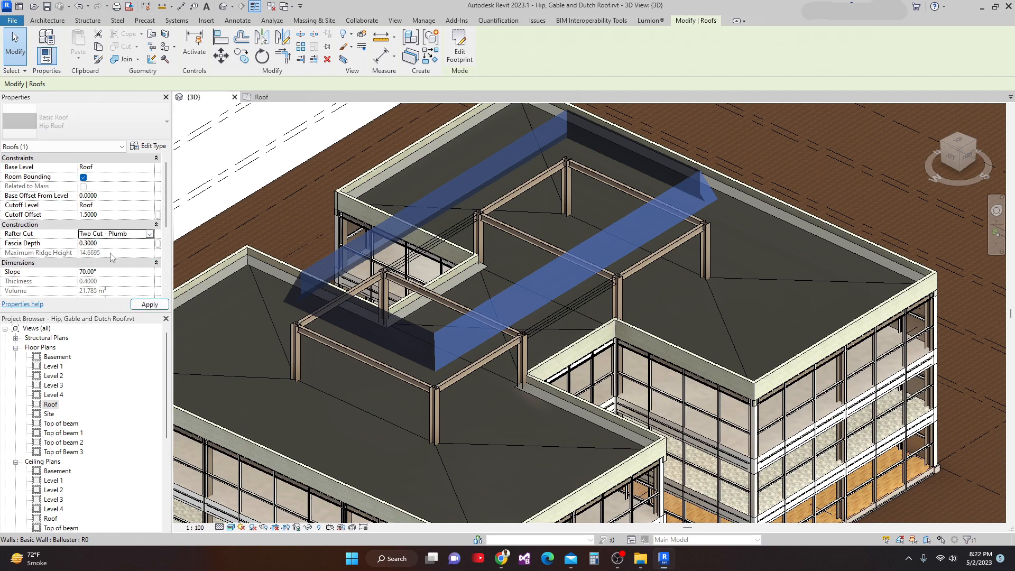
left_click(149, 305)
scroll(312, 343, "up", 3)
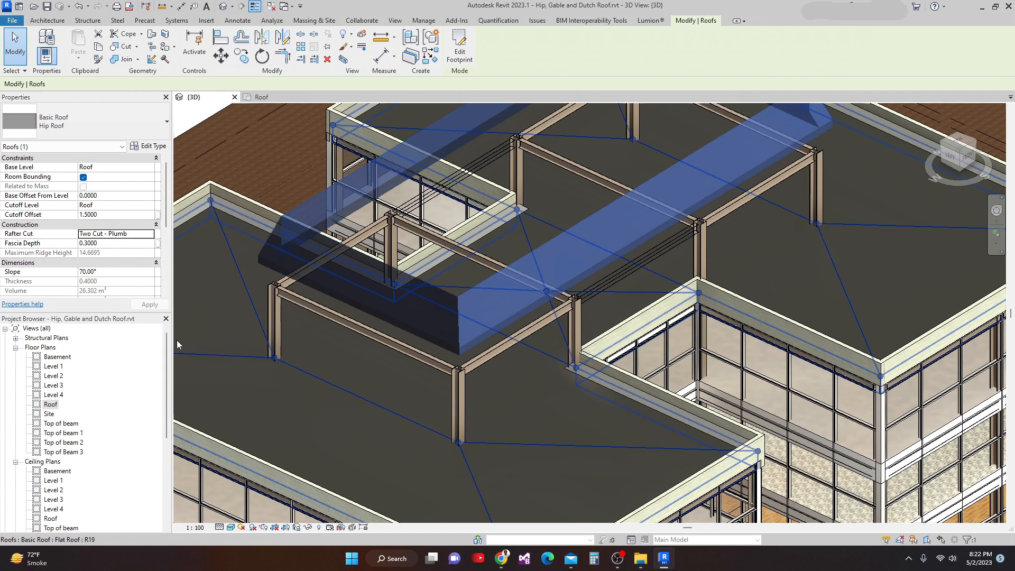
In the South elevation, align the upper edge of the steep roof's fascia with the top of the rooftop frame's beams.
key("Escape")
left_click_drag(169, 370, 164, 433)
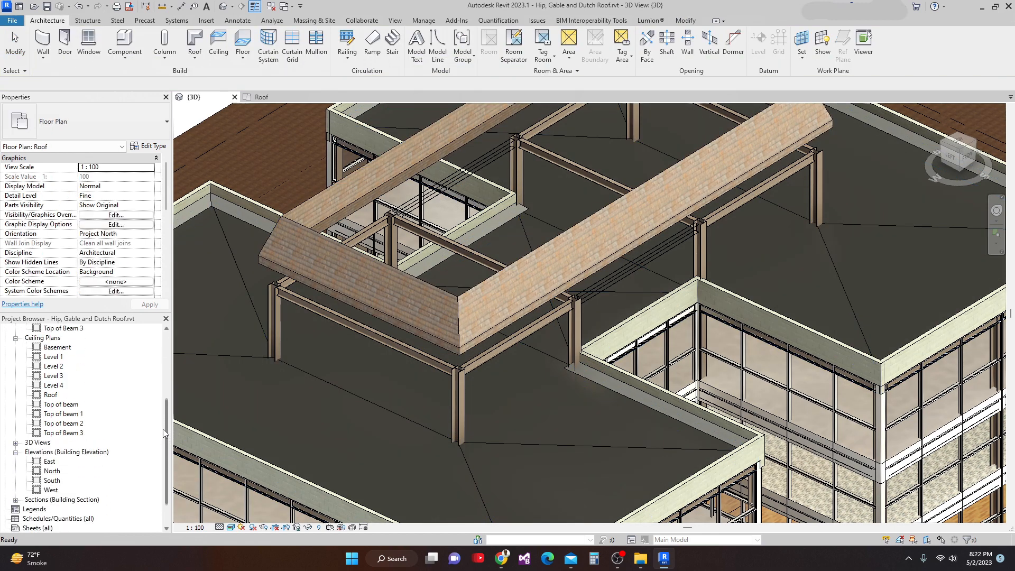
double_click(52, 480)
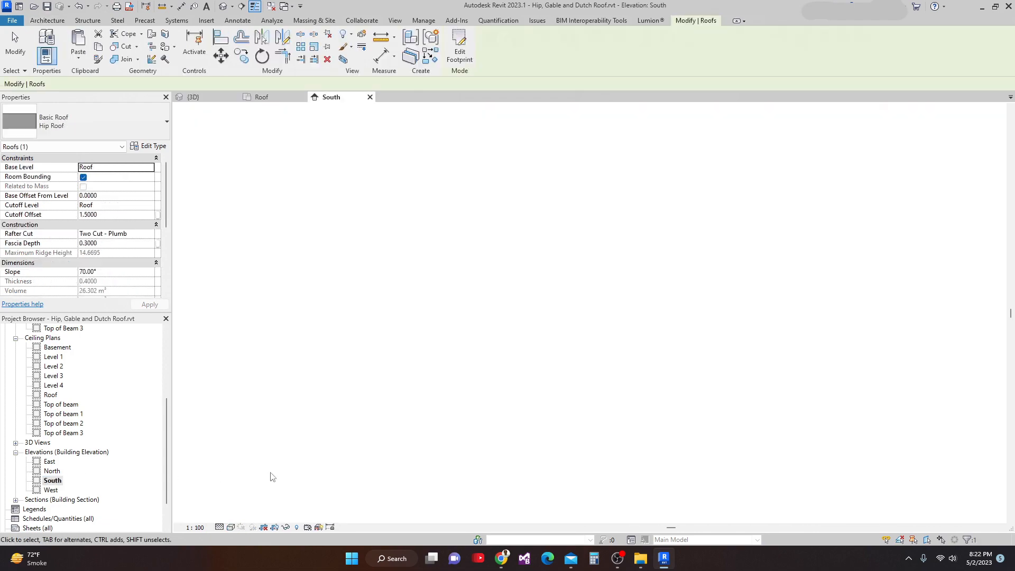
scroll(523, 254, "up", 5)
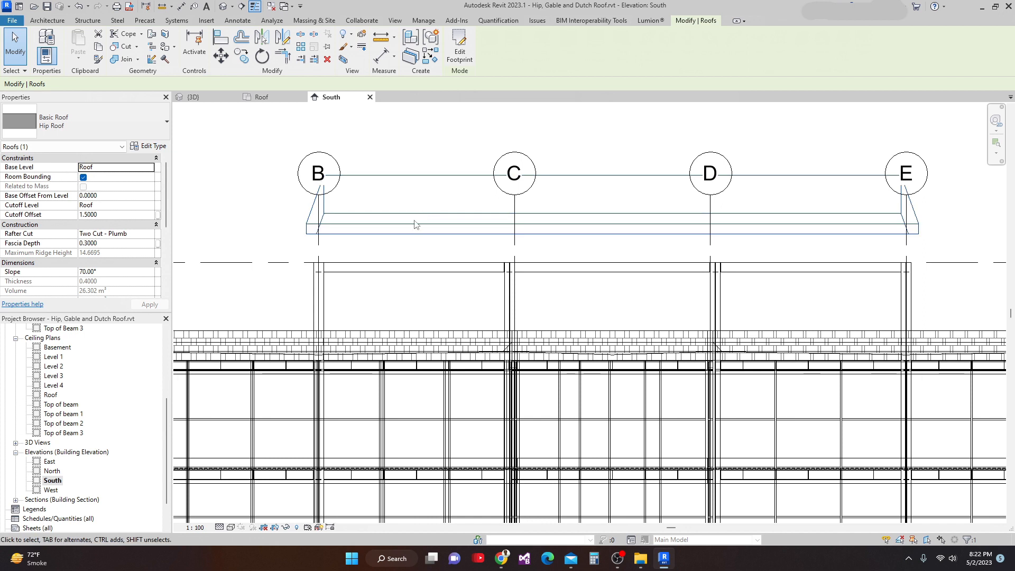
left_click(224, 39)
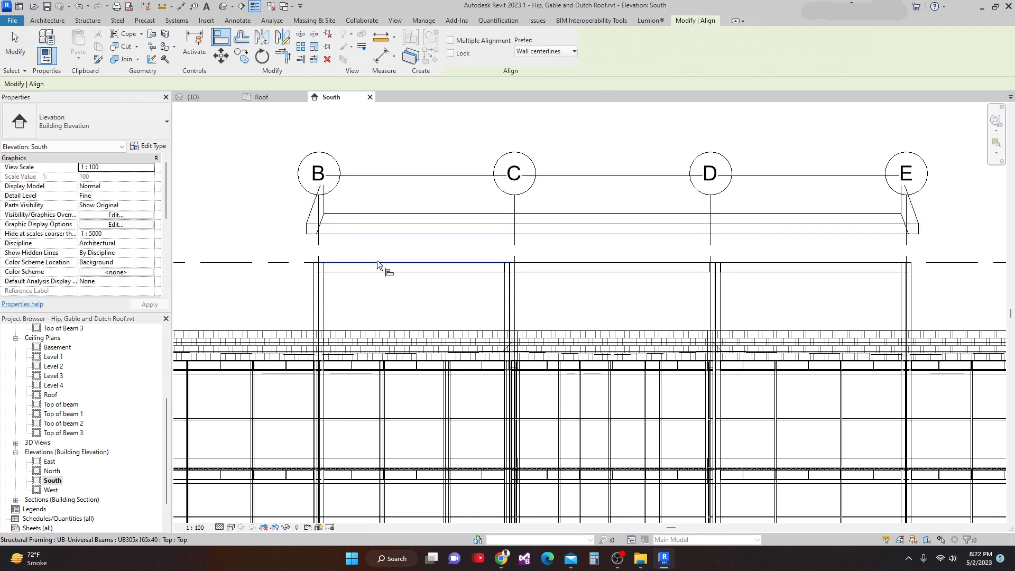
left_click(376, 261)
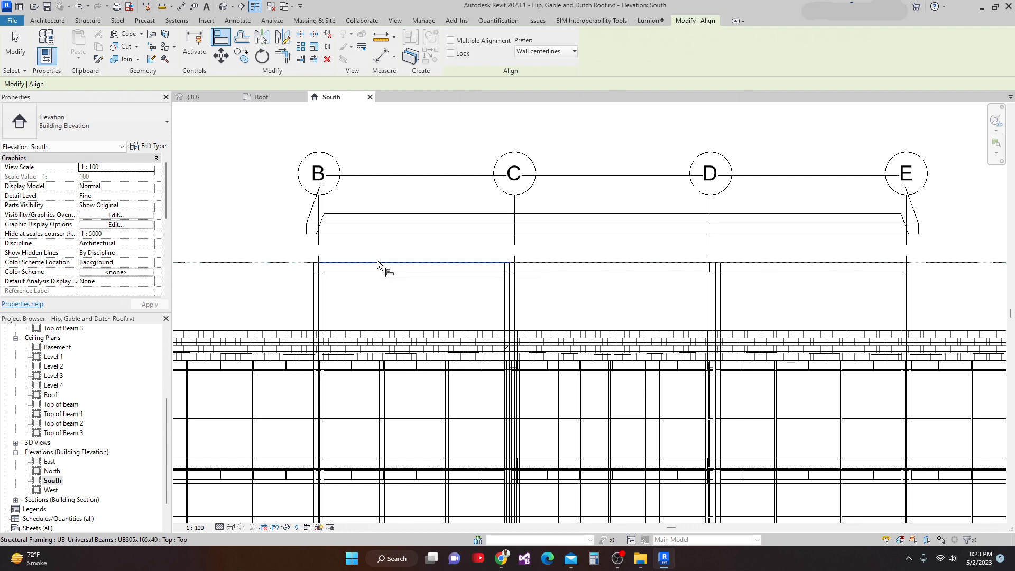
left_click(382, 223)
scroll(382, 220, "down", 3)
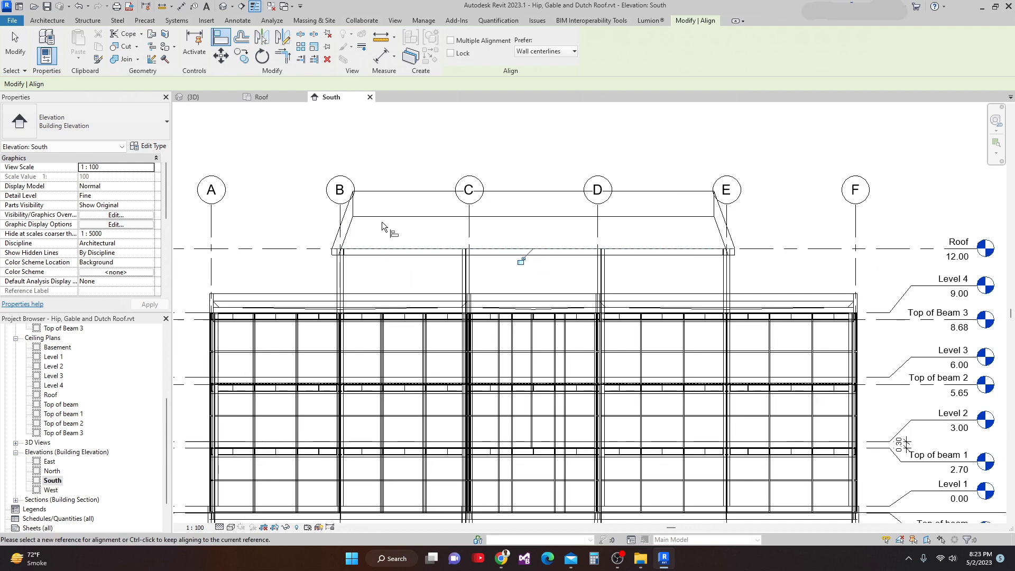
middle_click_drag(382, 221, 383, 265)
Examine the aligned cut-off roof over the rooftop frame from the front in the 3D view.
left_click(202, 96)
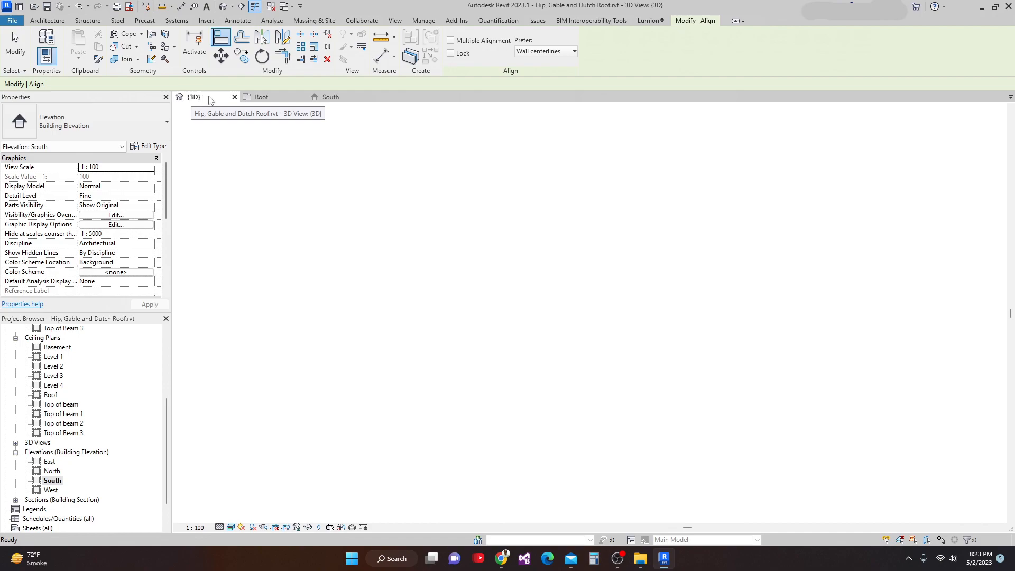
scroll(333, 164, "down", 5)
middle_click_drag(395, 318, 361, 372, "shift")
scroll(408, 307, "up", 2)
scroll(365, 330, "down", 1)
middle_click_drag(361, 372, 458, 346, "shift")
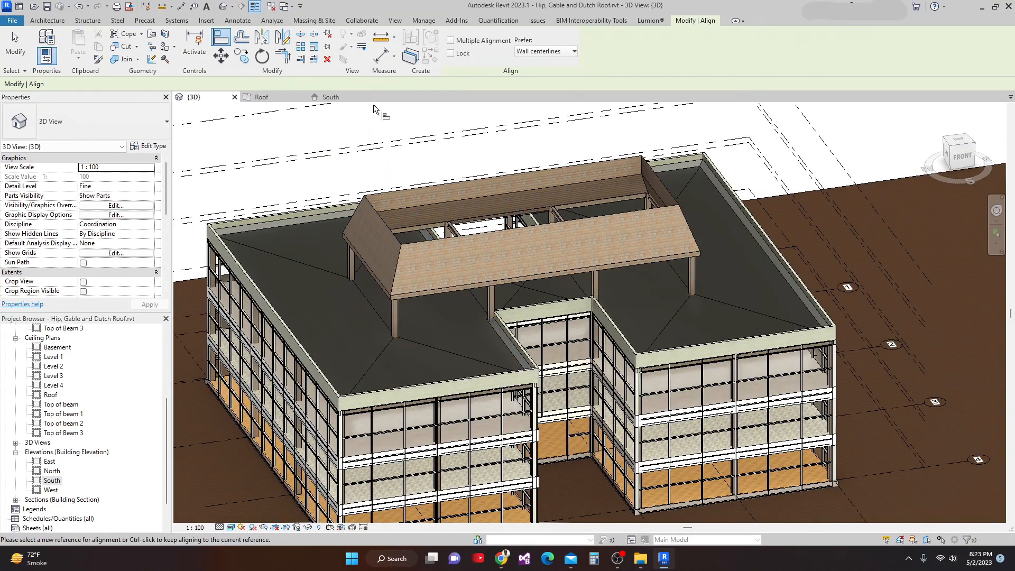
Start a new Hip Roof by footprint in the Roof floor plan and review its constraint, construction and dimension properties.
left_click(273, 95)
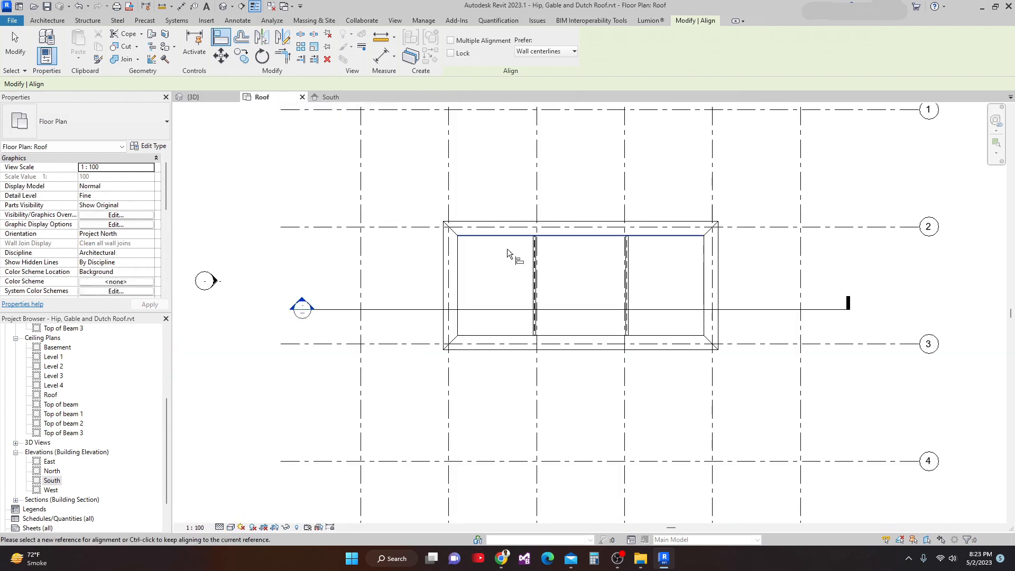
scroll(500, 286, "up", 2)
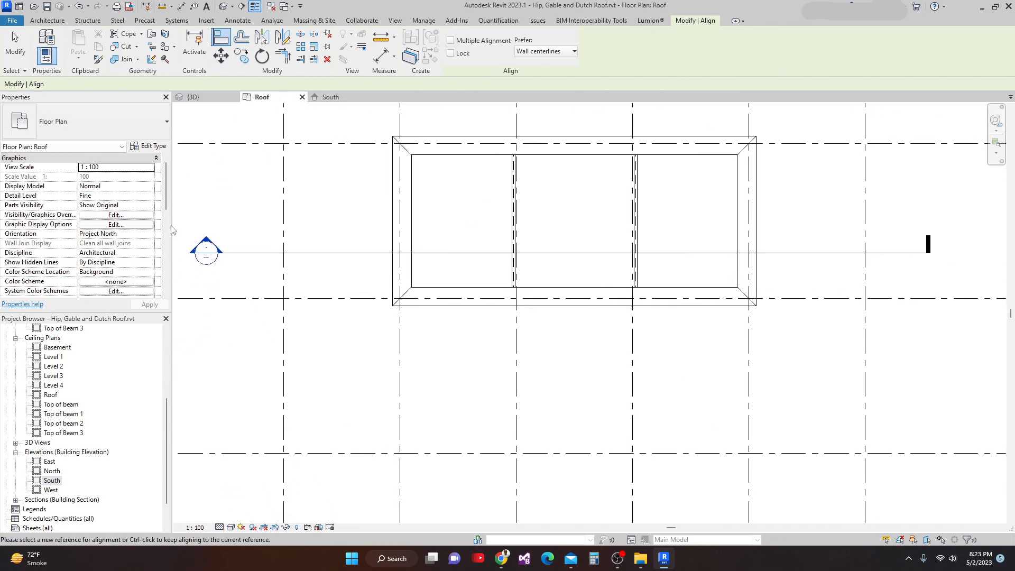
left_click(48, 21)
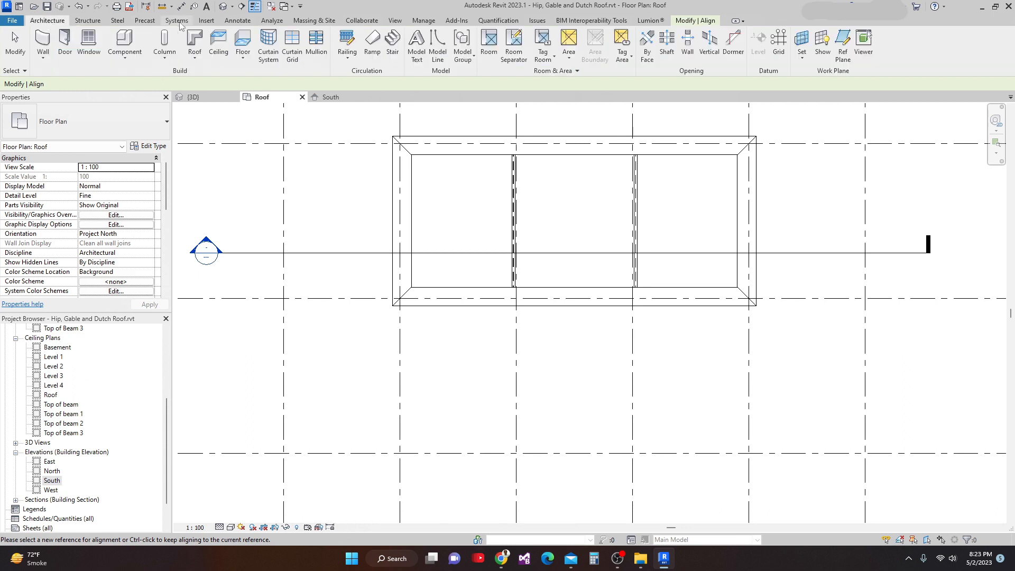
left_click(201, 46)
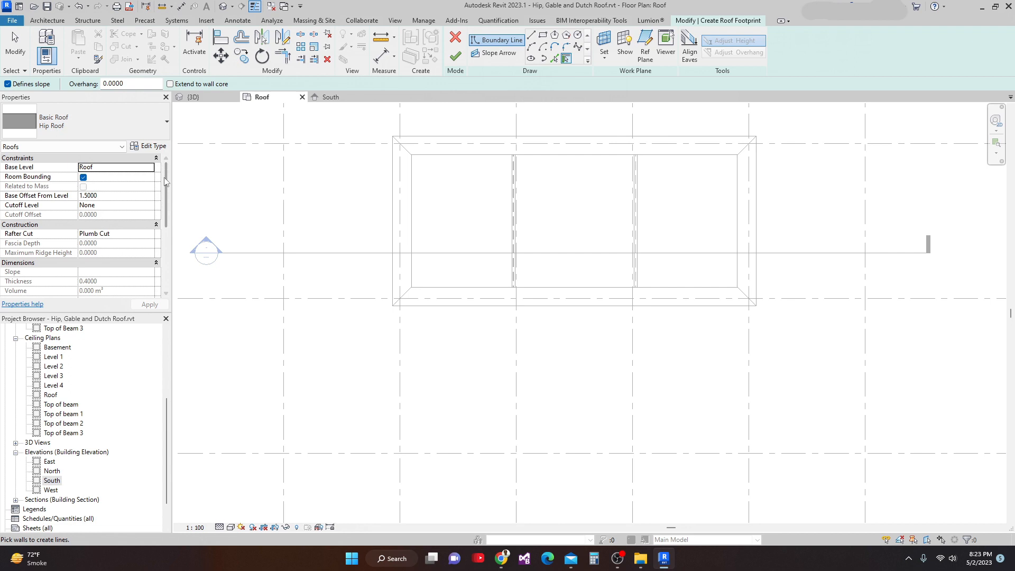
scroll(169, 201, "down", 5)
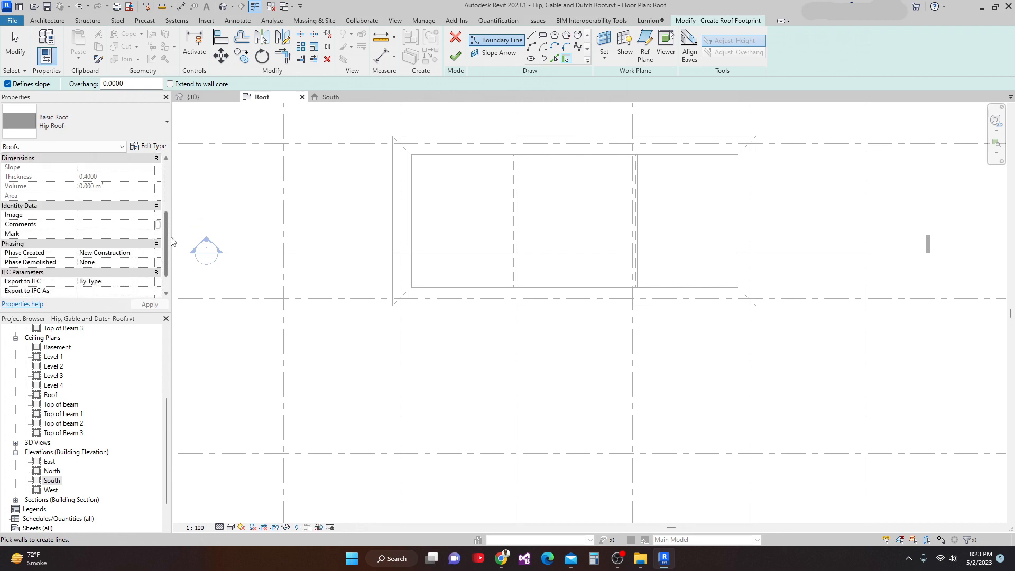
scroll(173, 249, "up", 5)
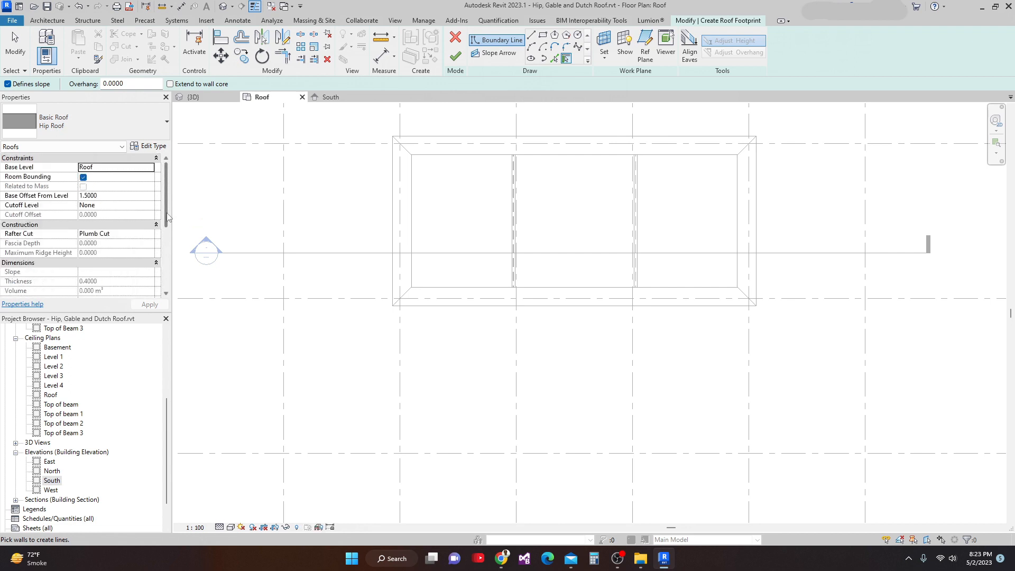
scroll(168, 215, "down", 5)
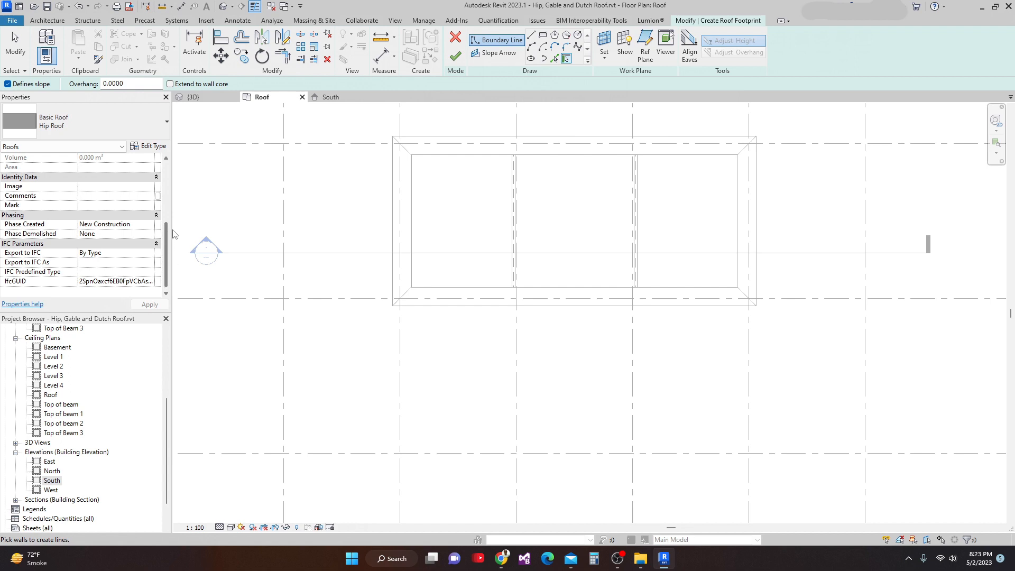
scroll(175, 233, "up", 5)
scroll(174, 177, "down", 3)
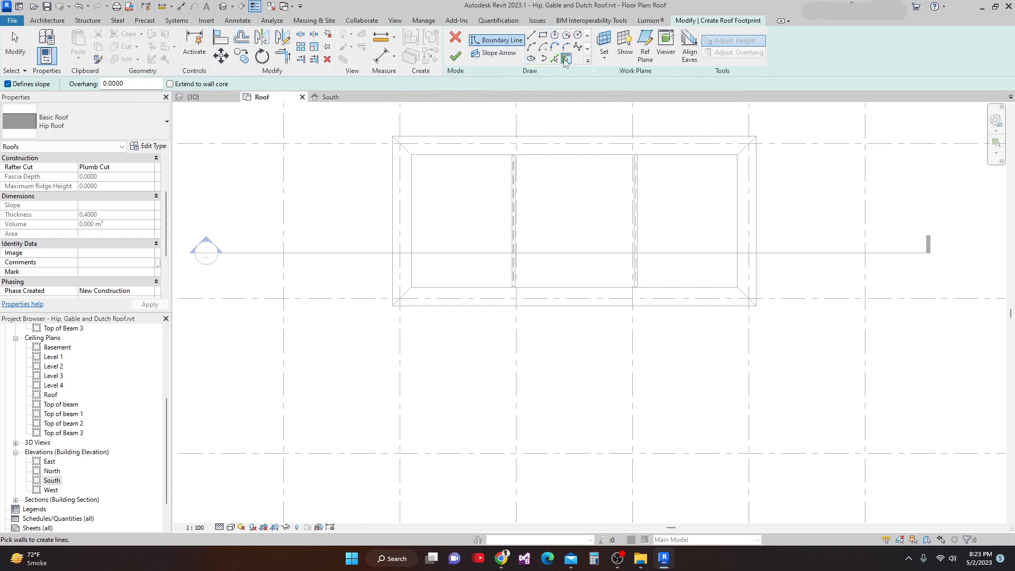
Pick the four inner edges of the cut-off roof as slope-defining boundary lines at 30° and finish the footprint.
left_click(554, 59)
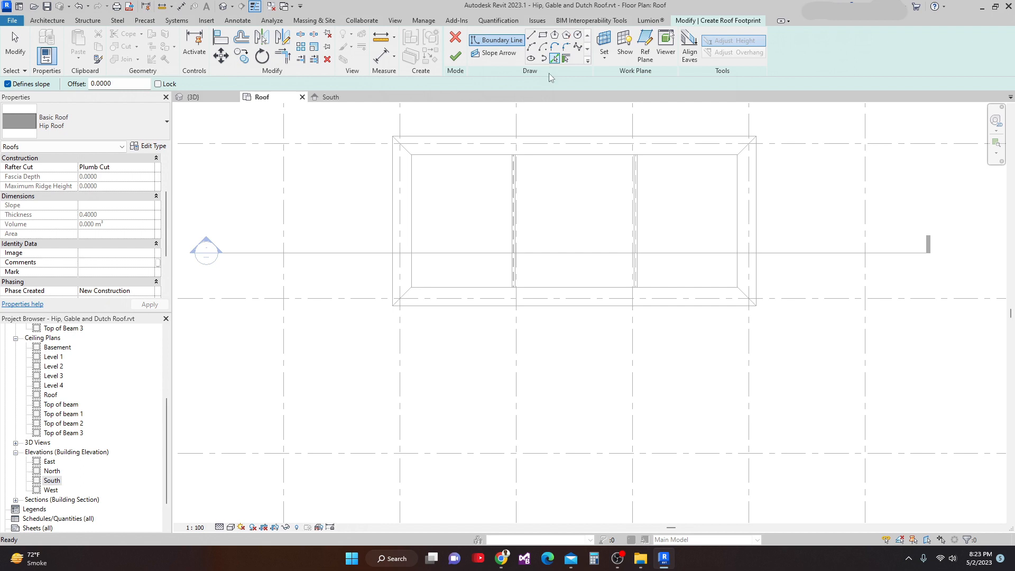
left_click(492, 157)
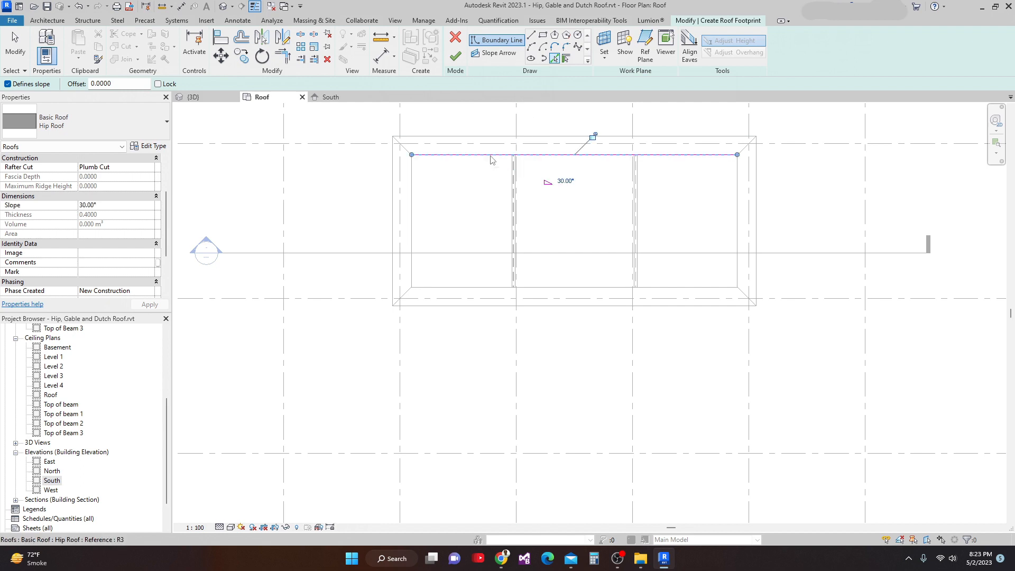
left_click(414, 218)
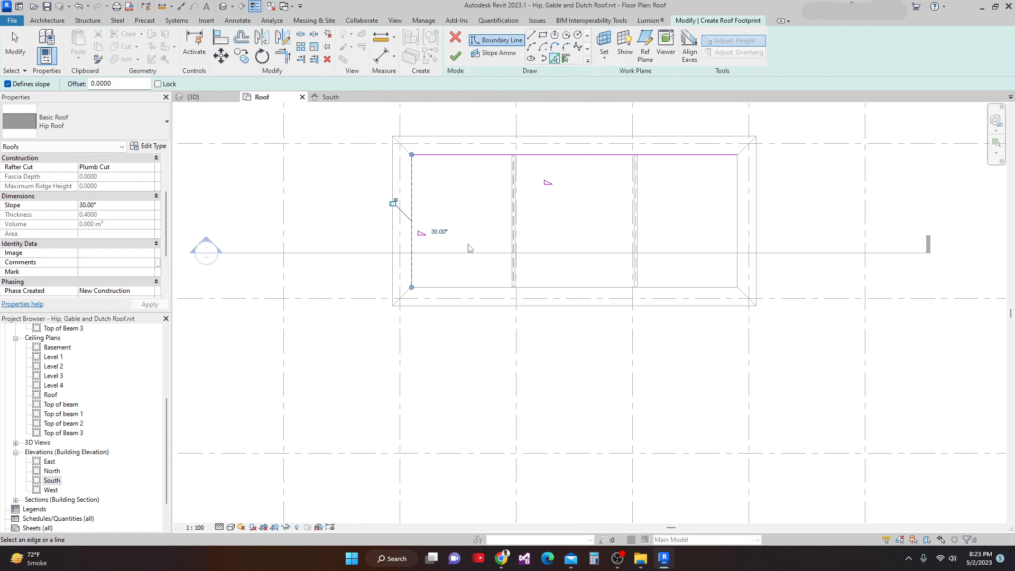
left_click(500, 288)
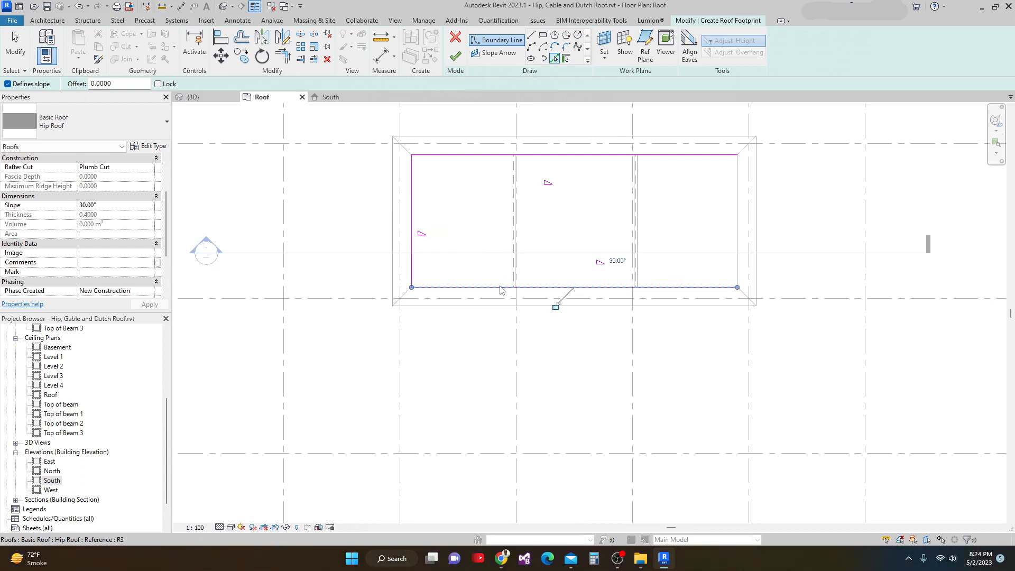
scroll(689, 240, "up", 1)
left_click(743, 221)
scroll(744, 233, "down", 2)
middle_click_drag(652, 244, 580, 245)
scroll(597, 222, "down", 1)
scroll(525, 158, "up", 2)
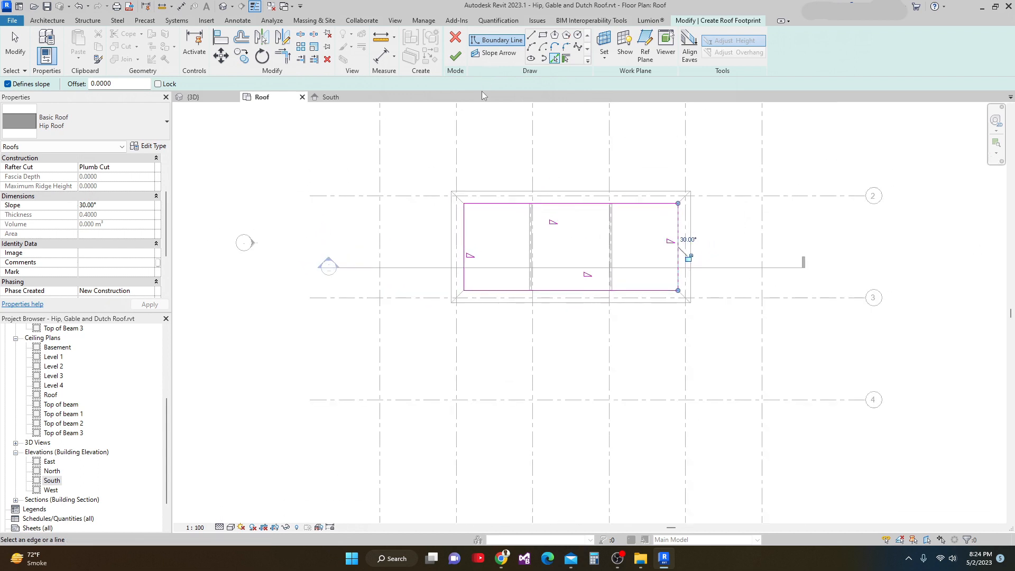
left_click(456, 56)
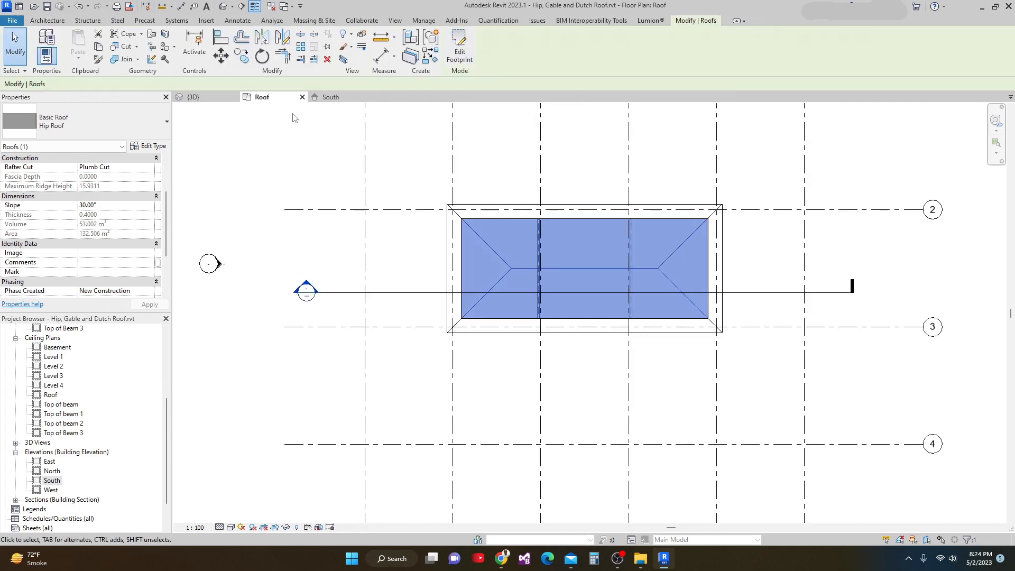
Examine how the new 30° hip roof sits within the cut-off roof's opening in the 3D view.
left_click(194, 97)
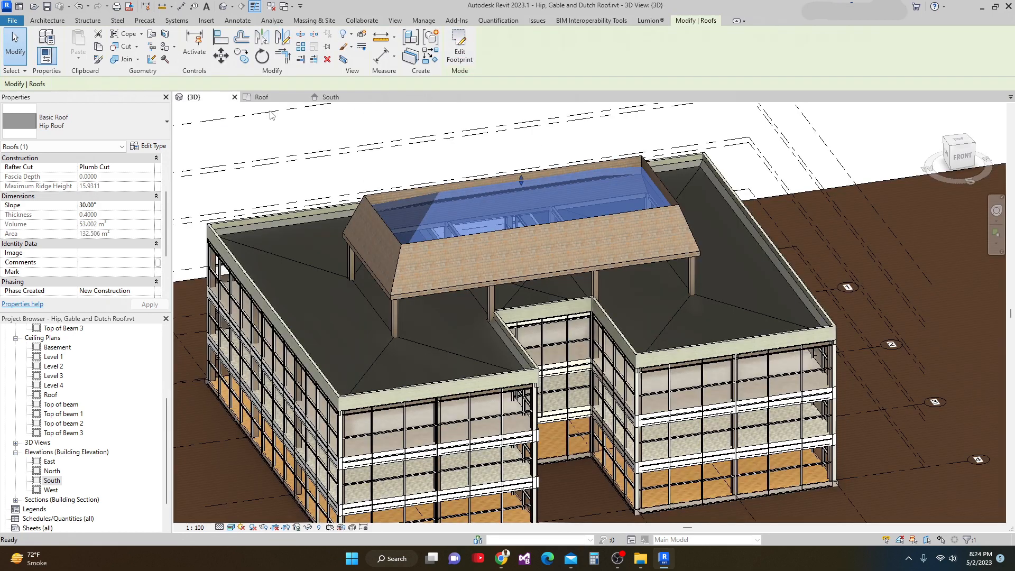
scroll(537, 266, "up", 2)
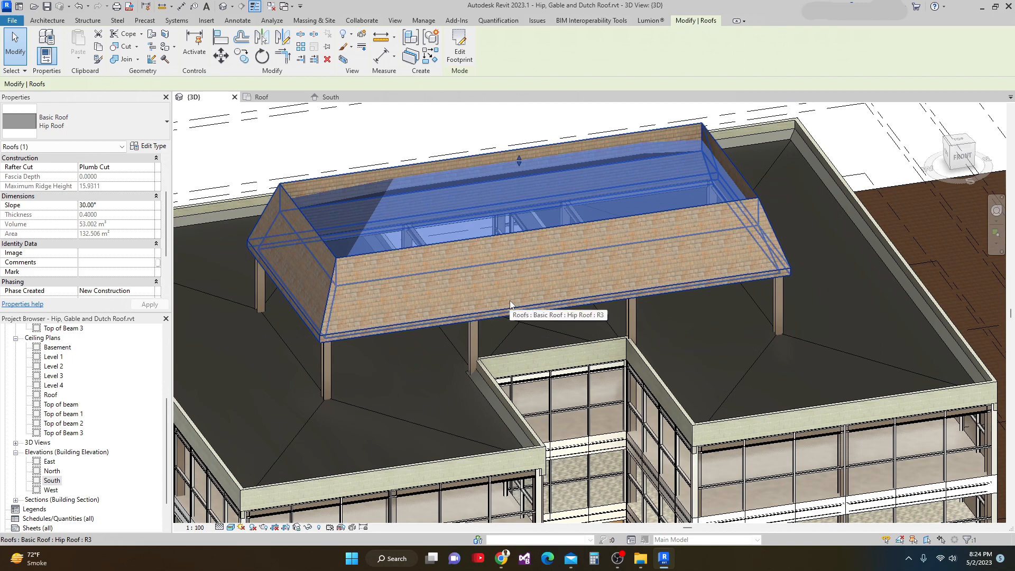
scroll(509, 301, "up", 1)
scroll(518, 311, "down", 2)
scroll(378, 261, "up", 1)
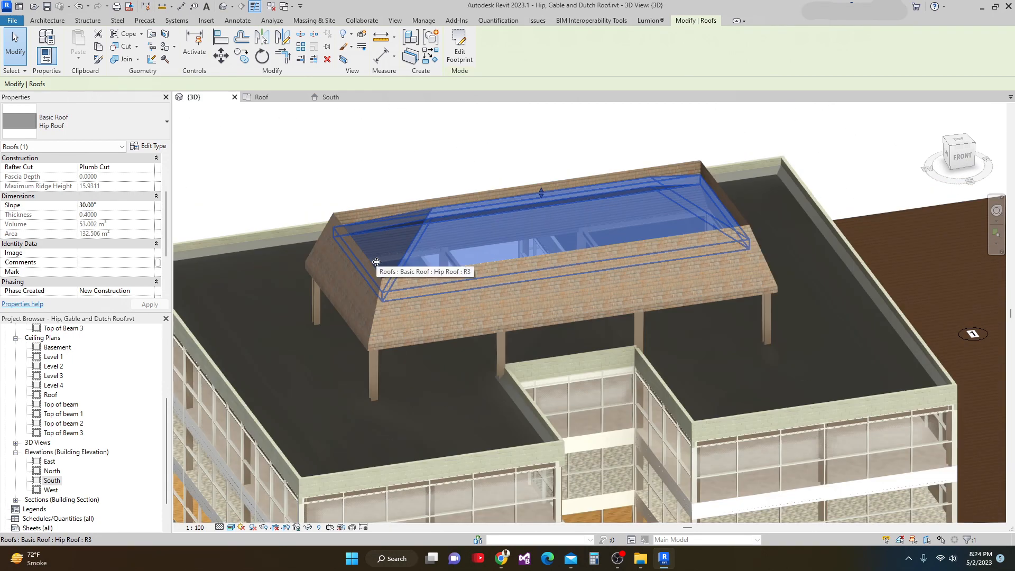
scroll(427, 233, "down", 2)
scroll(459, 224, "up", 1)
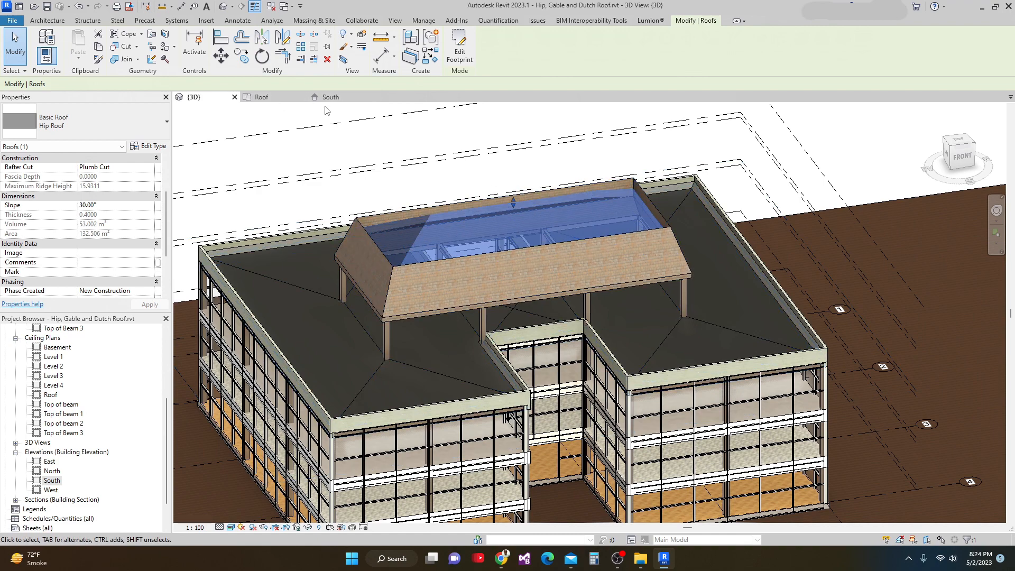
In the South elevation, move the 30° hip roof up from its upper eave corner to the steep roof's top corner.
left_click(339, 99)
scroll(555, 268, "up", 2)
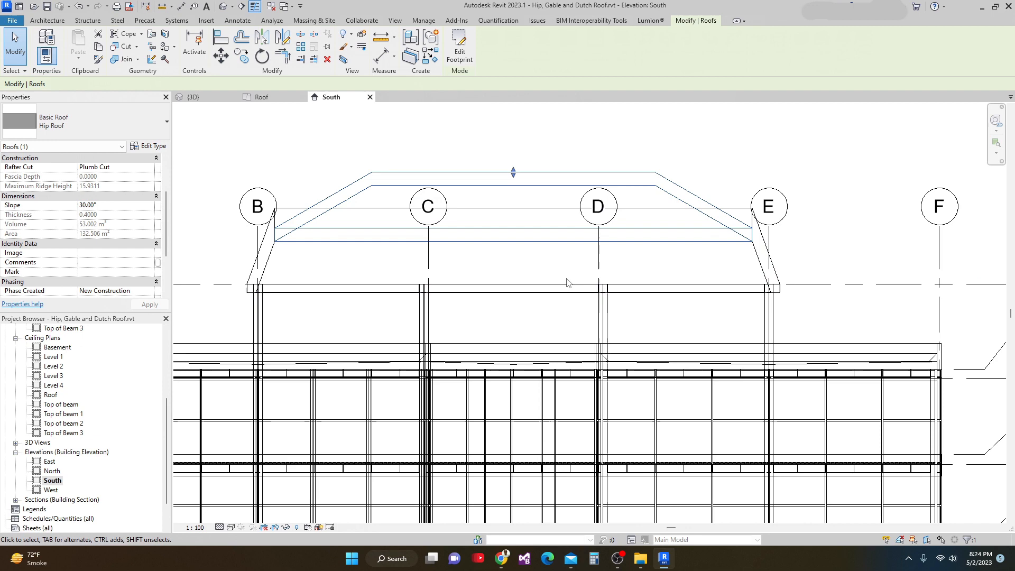
middle_click_drag(576, 280, 584, 257)
scroll(438, 243, "up", 1)
middle_click_drag(438, 243, 429, 292)
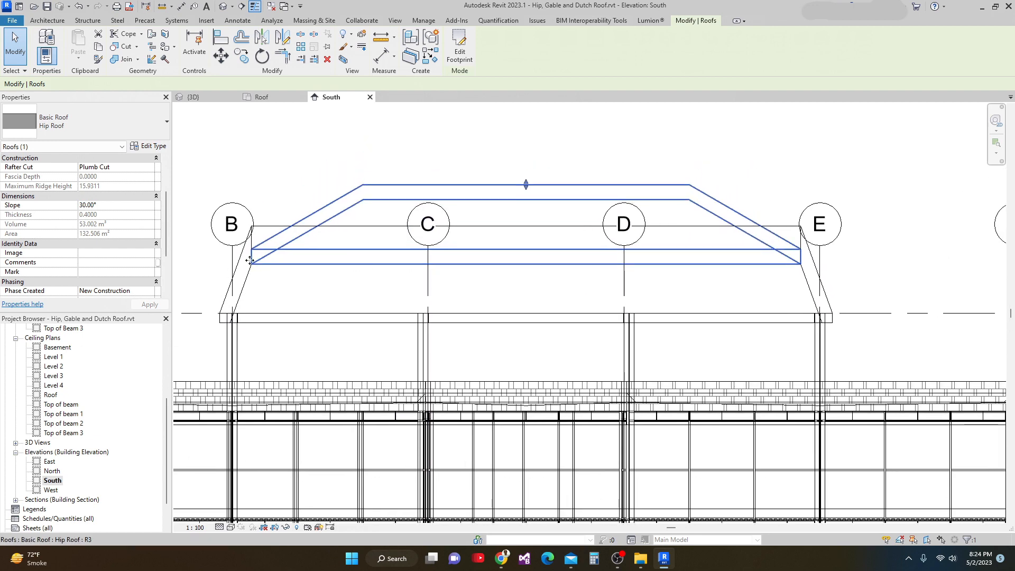
scroll(248, 259, "up", 1)
left_click(221, 55)
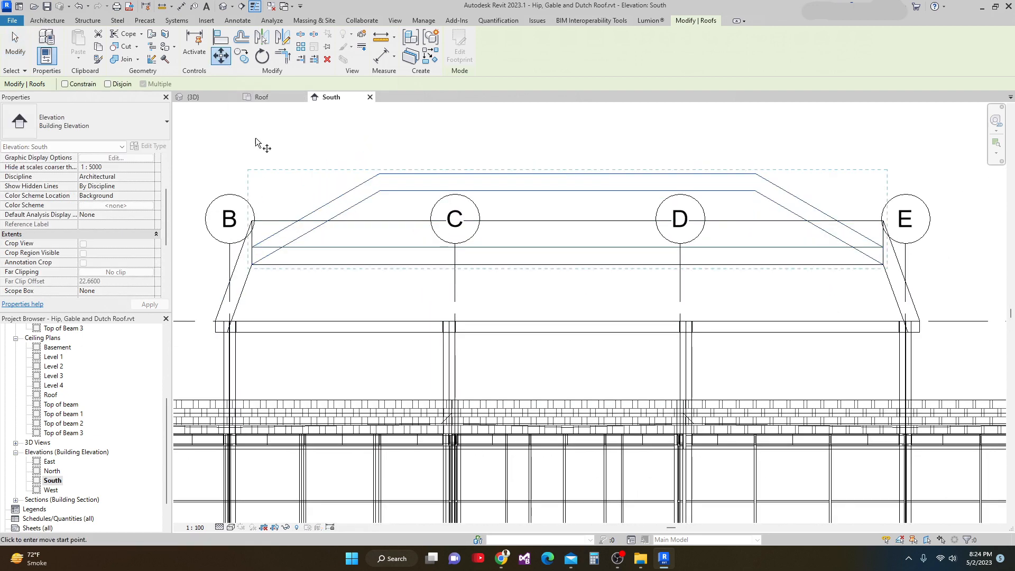
left_click(252, 247)
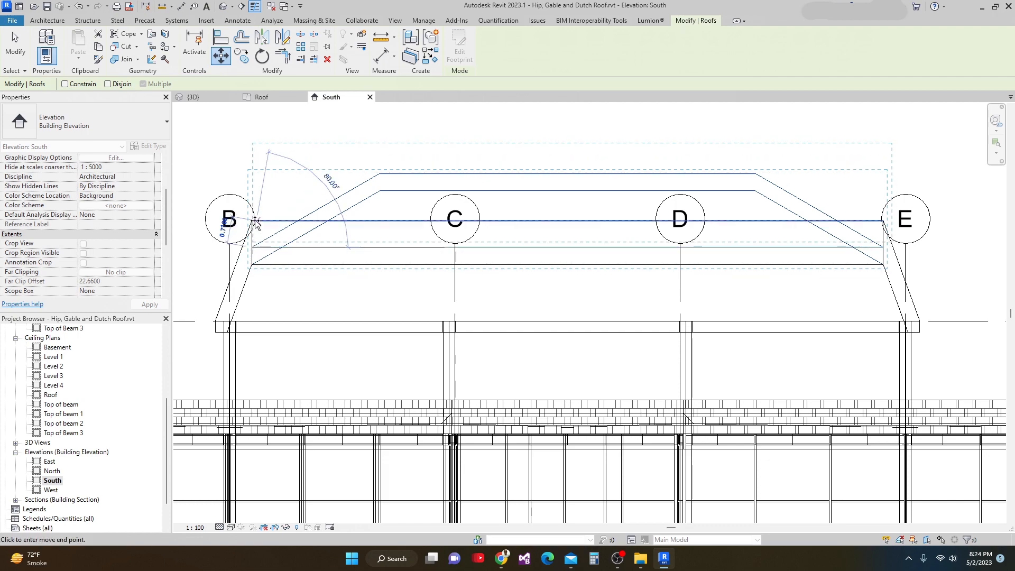
left_click(252, 220)
scroll(377, 208, "down", 1)
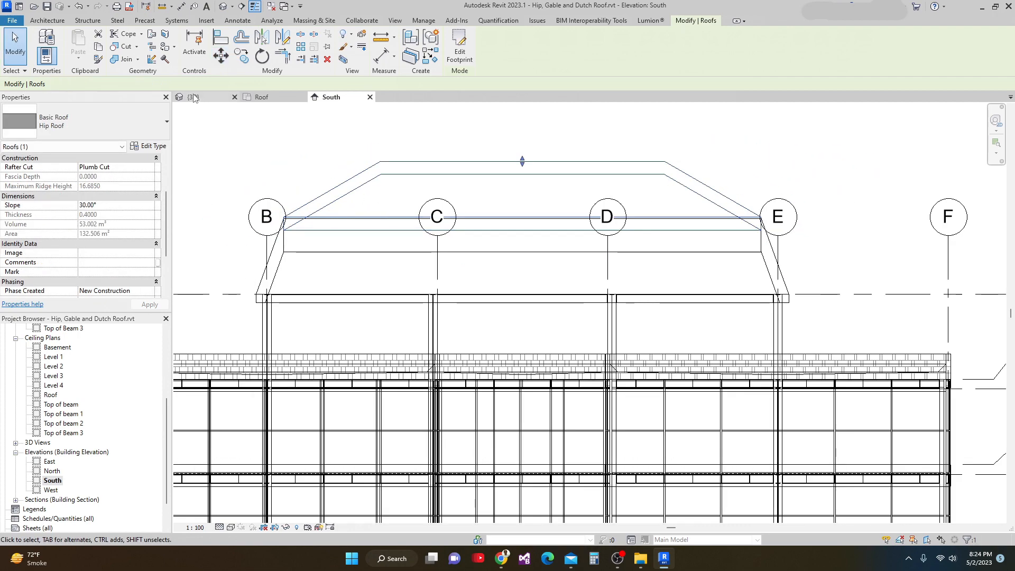
Examine the raised hip roof and its seam with the steep roof from the front and the corner in 3D.
left_click(195, 96)
middle_click_drag(432, 235, 436, 273)
scroll(436, 273, "down", 1)
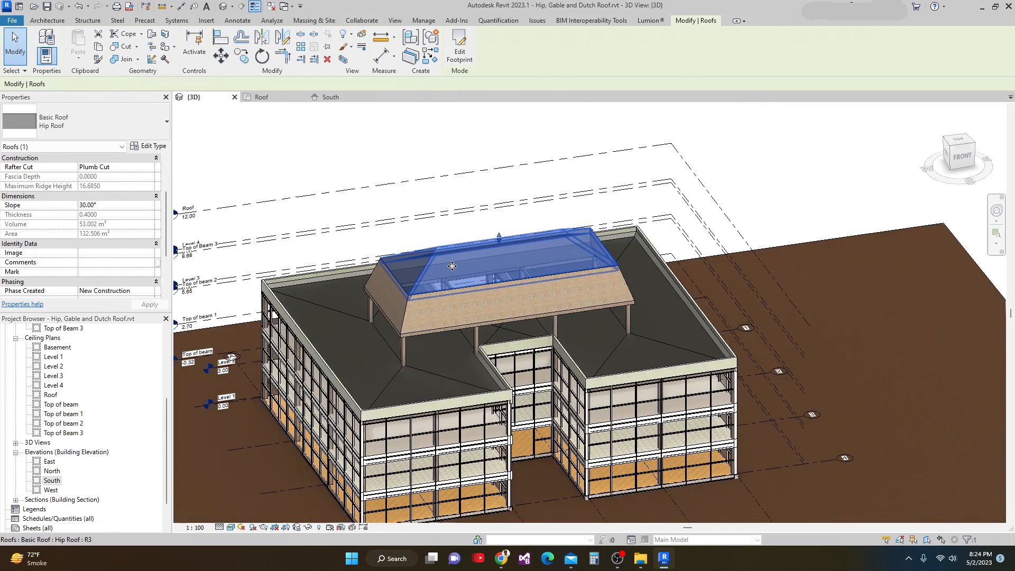
key("Escape")
scroll(459, 263, "up", 6)
scroll(404, 319, "up", 3)
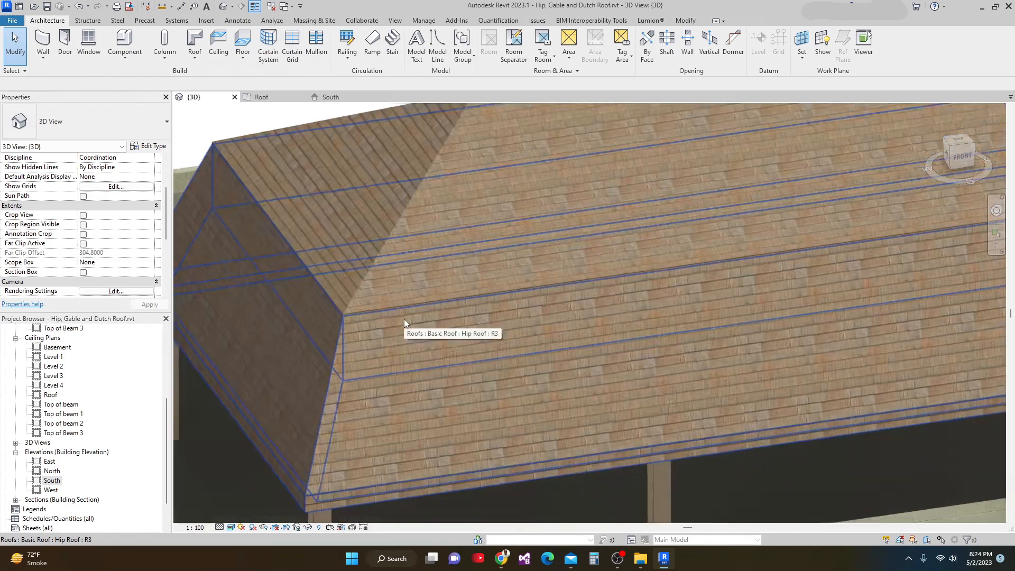
scroll(457, 316, "down", 6)
middle_click_drag(533, 329, 559, 285, "shift")
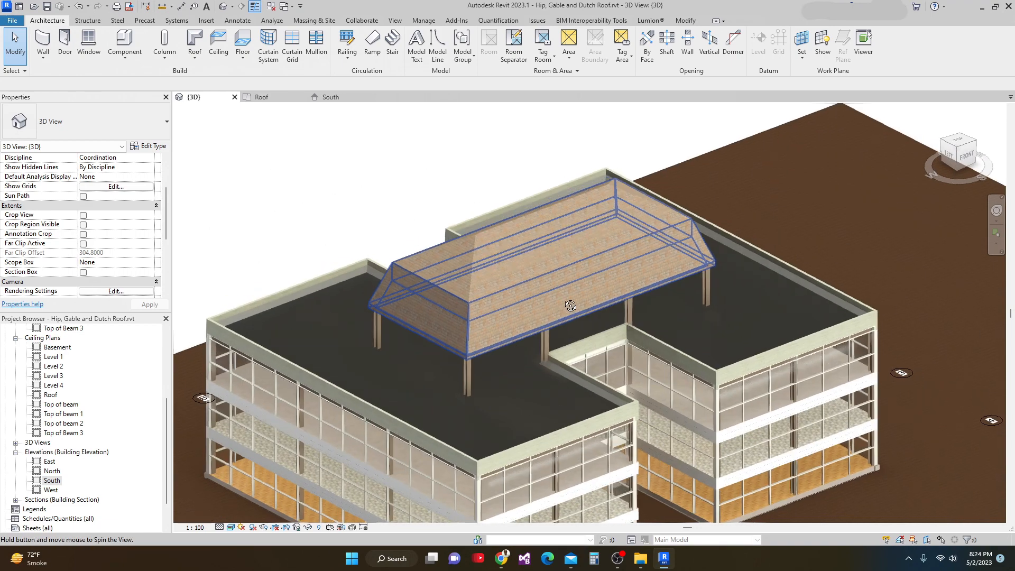
scroll(562, 297, "up", 2)
scroll(515, 244, "up", 1)
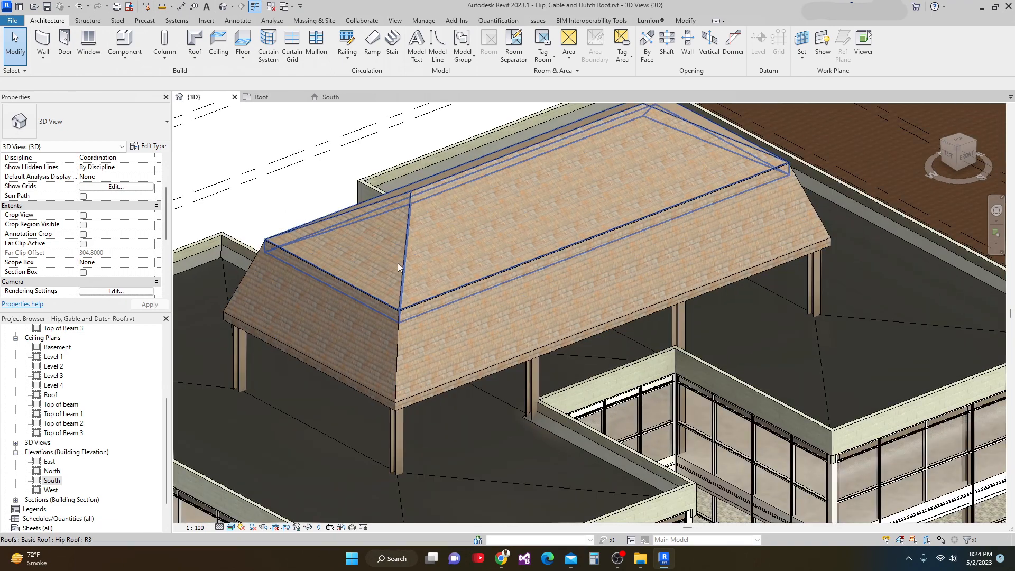
scroll(472, 249, "up", 4)
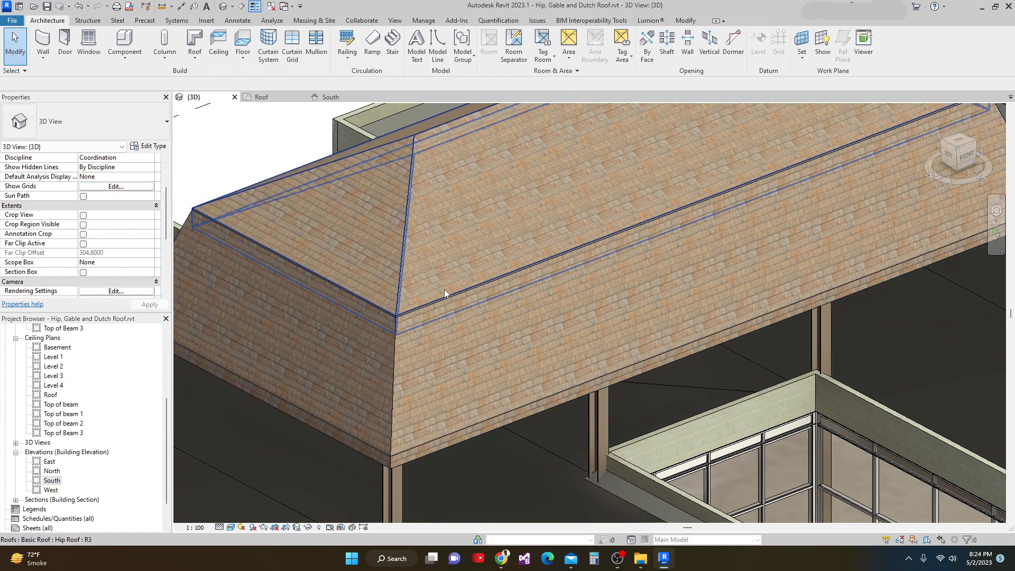
scroll(468, 289, "down", 4)
Try to join the steep lower roof's geometry with the 30° hip roof above it.
left_click(506, 300)
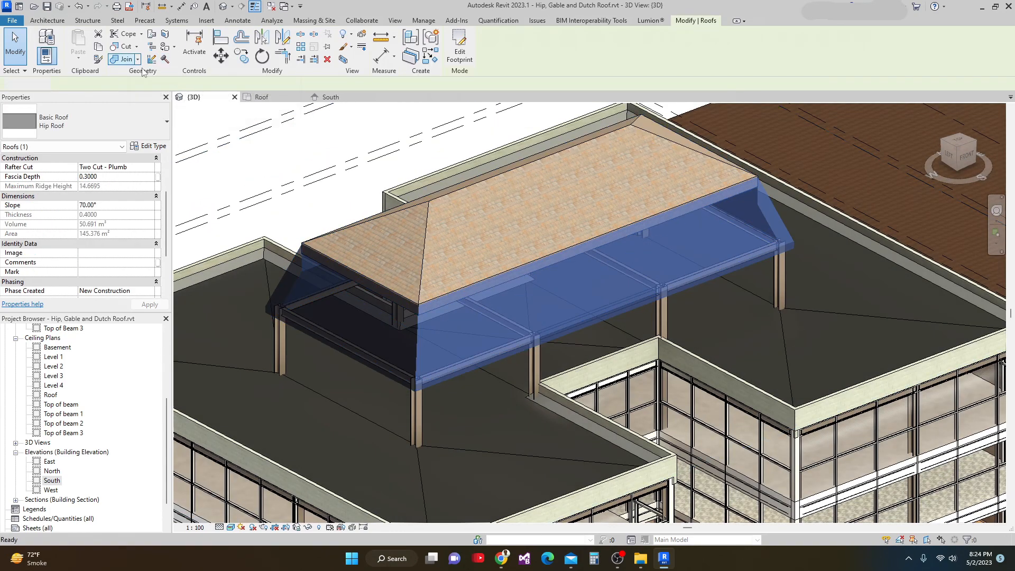
left_click(126, 60)
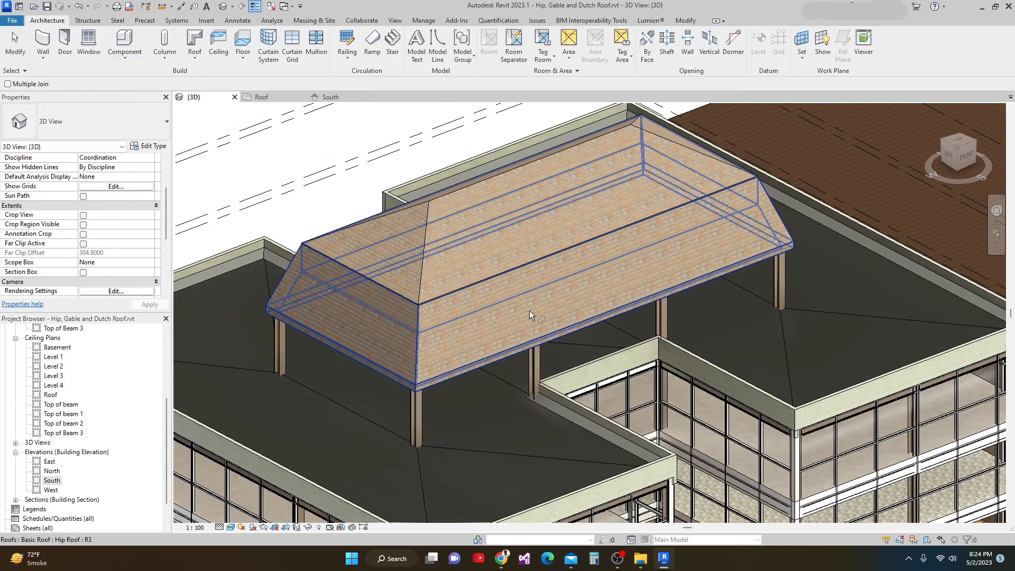
left_click(509, 248)
scroll(566, 275, "down", 3)
key("Escape")
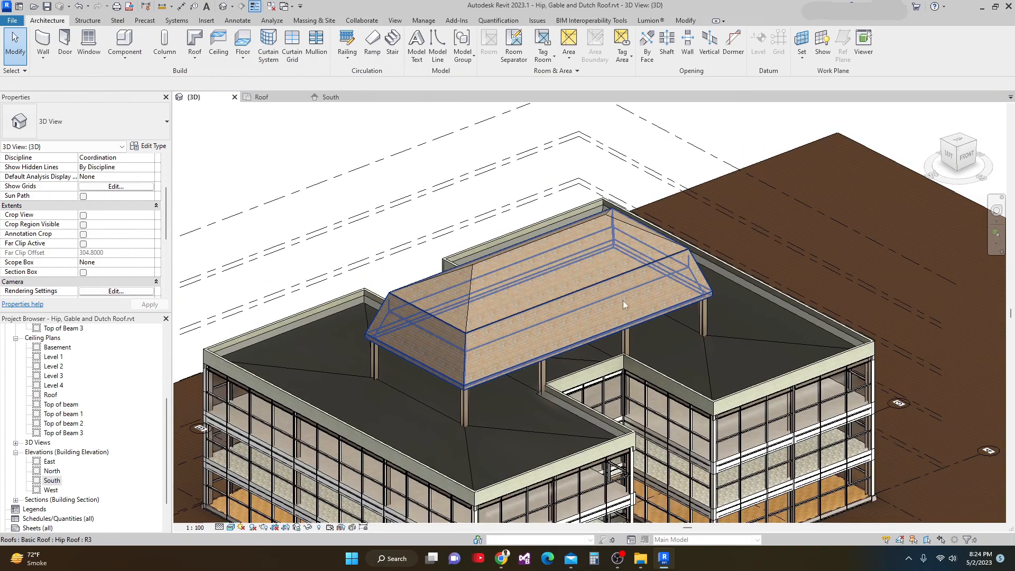
Inspect the seam between the two roofs up close at the front corner in the 3D view.
scroll(617, 287, "up", 3)
middle_click_drag(543, 322, 600, 304)
scroll(587, 289, "down", 1)
scroll(599, 296, "up", 2)
scroll(458, 275, "down", 3)
middle_click_drag(458, 275, 465, 298, "shift")
scroll(460, 331, "up", 4)
scroll(460, 332, "up", 6)
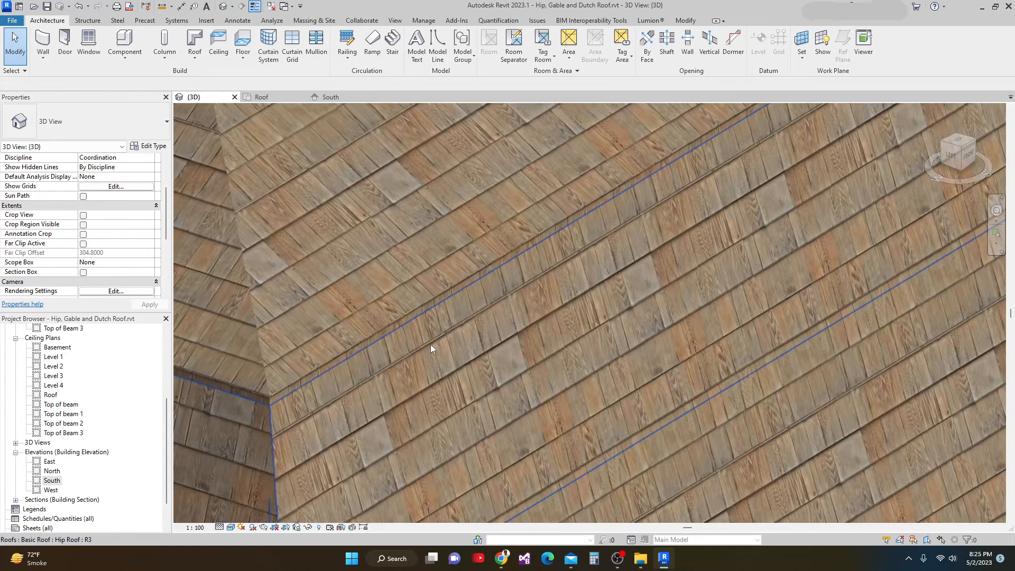
scroll(430, 344, "up", 2)
middle_click_drag(338, 342, 423, 290)
scroll(339, 353, "up", 2)
scroll(317, 370, "up", 3)
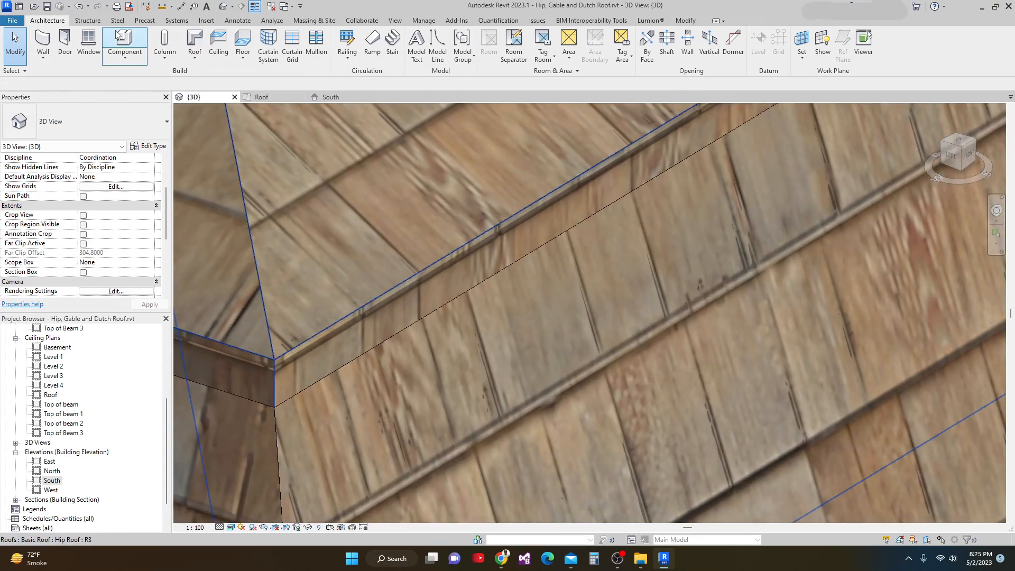
Try to align the upper hip roof's eave edge with the steep roof's sloped face in the 3D view.
left_click(686, 21)
left_click(214, 40)
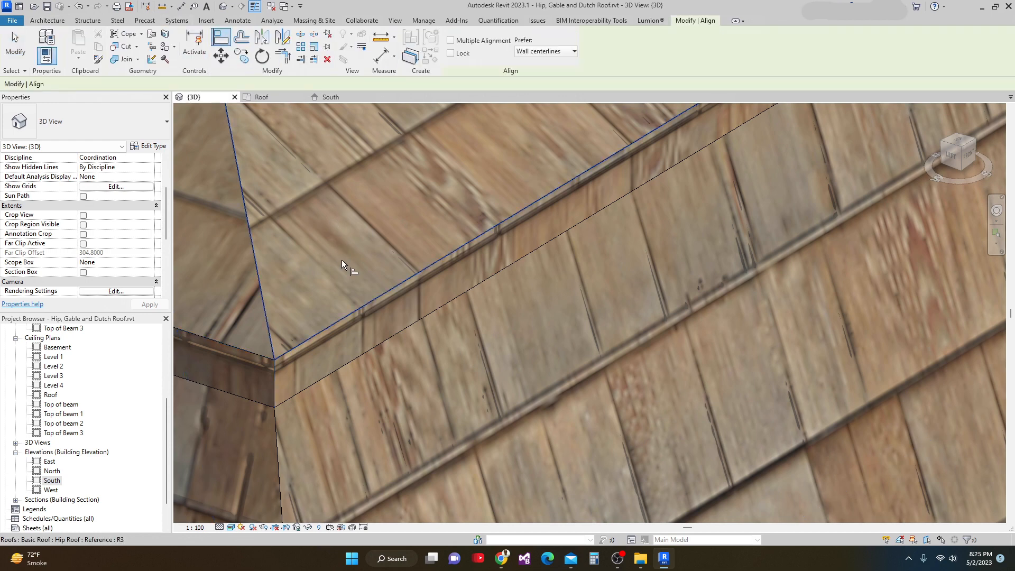
left_click(394, 328)
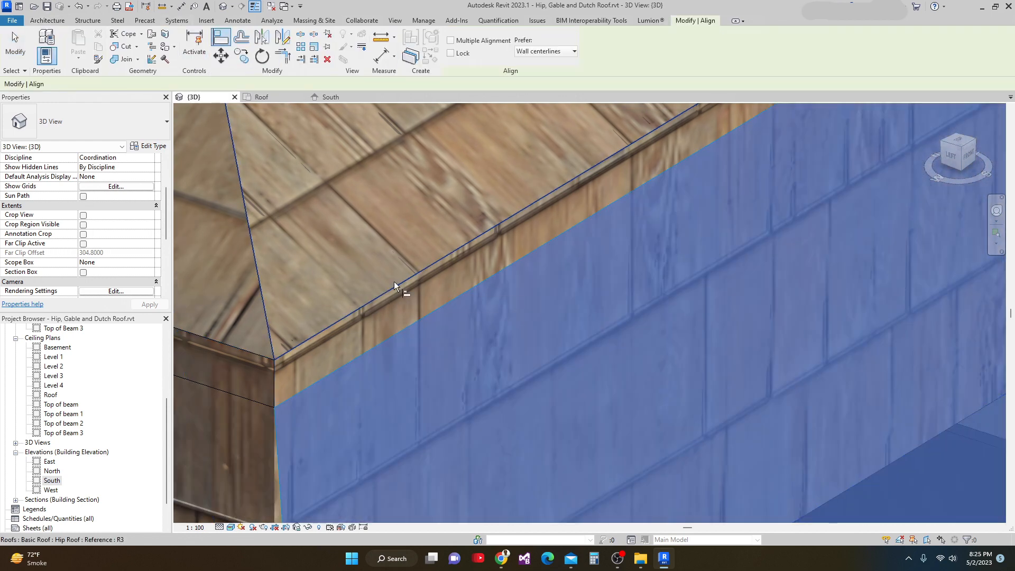
left_click(394, 282)
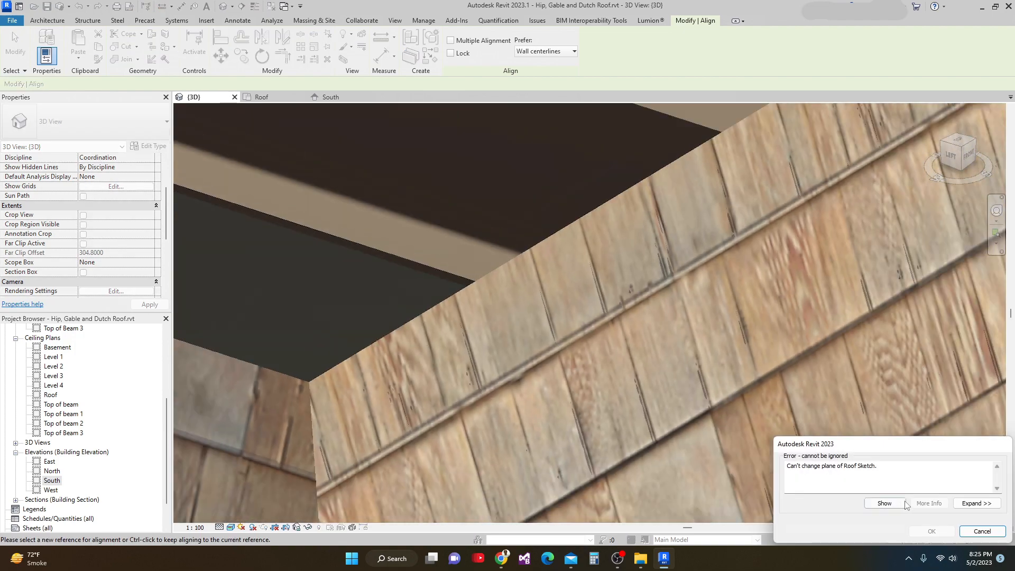
left_click(981, 531)
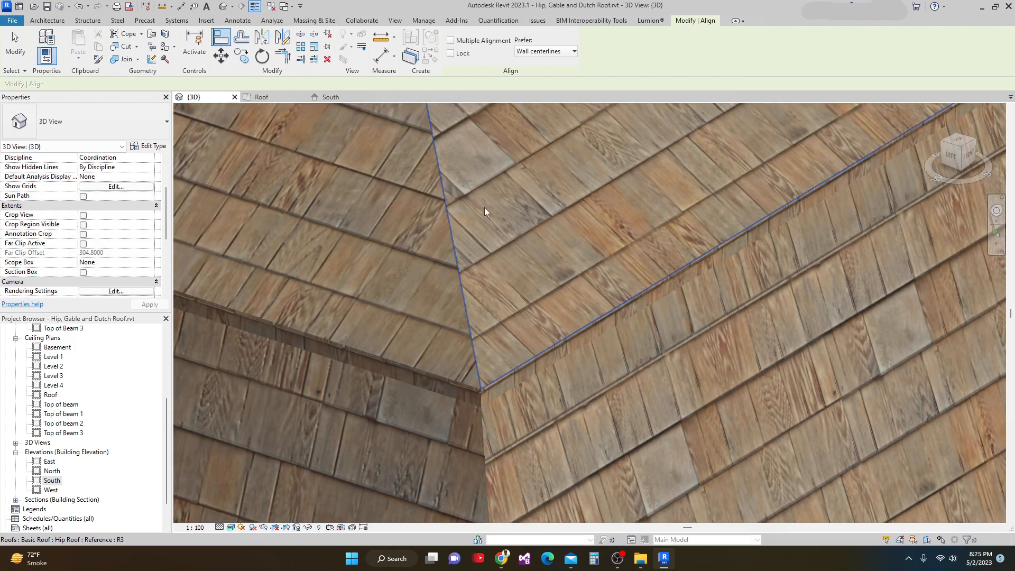
In the South elevation, align the upper hip roof's top eave line with the steep roof's top edge.
left_click(324, 97)
scroll(306, 215, "up", 5)
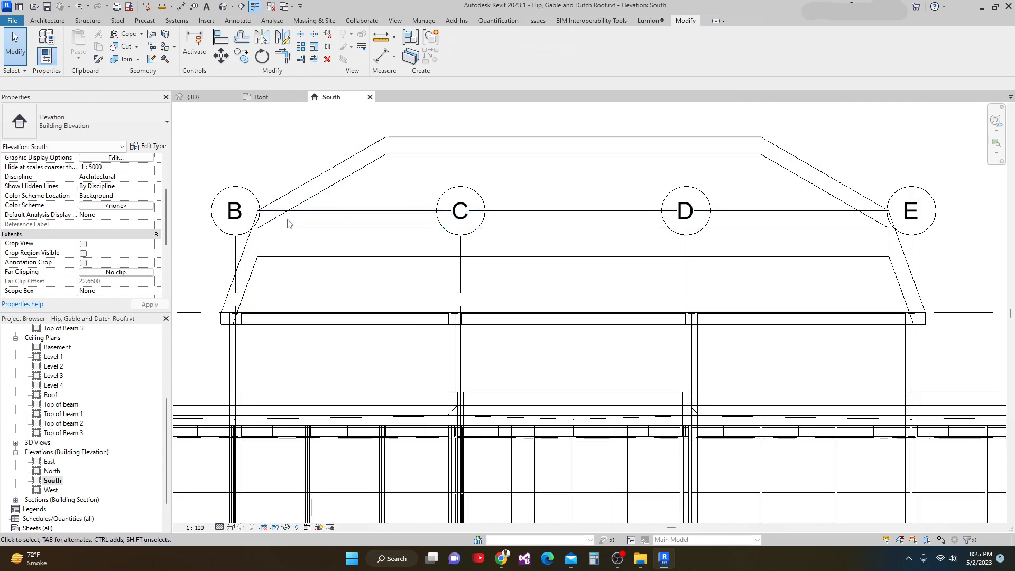
scroll(296, 217, "up", 2)
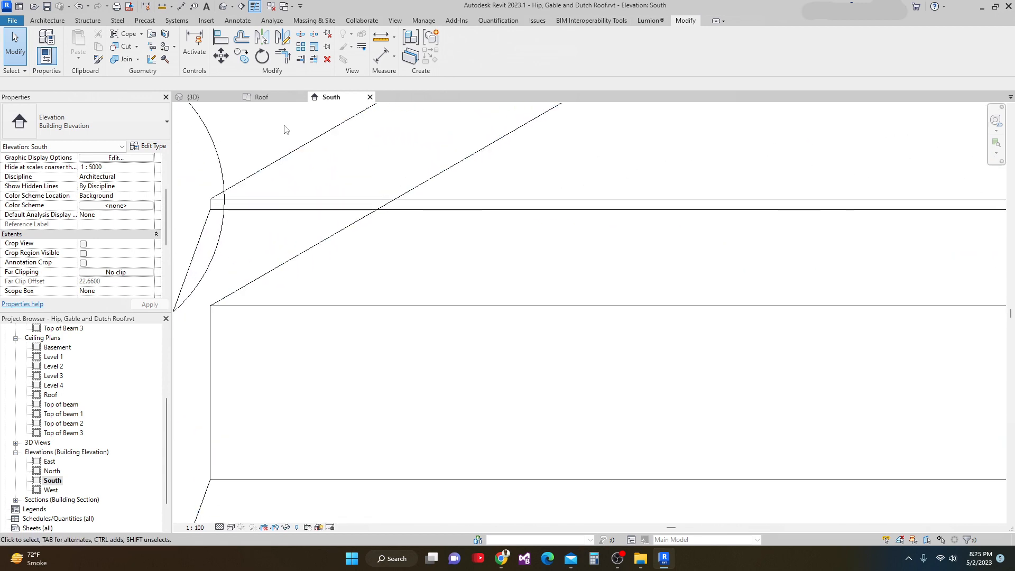
left_click(221, 36)
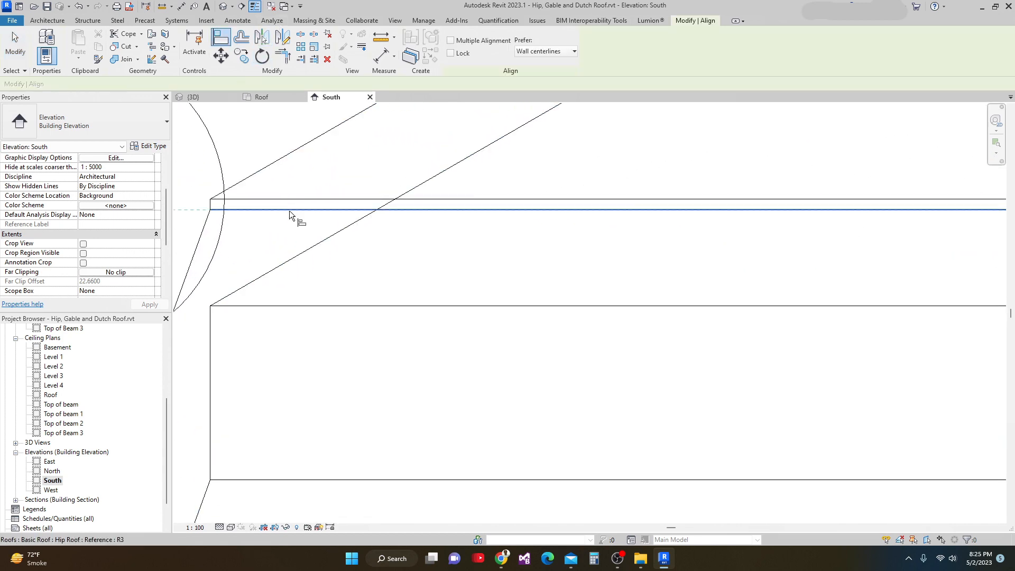
scroll(296, 203, "down", 5)
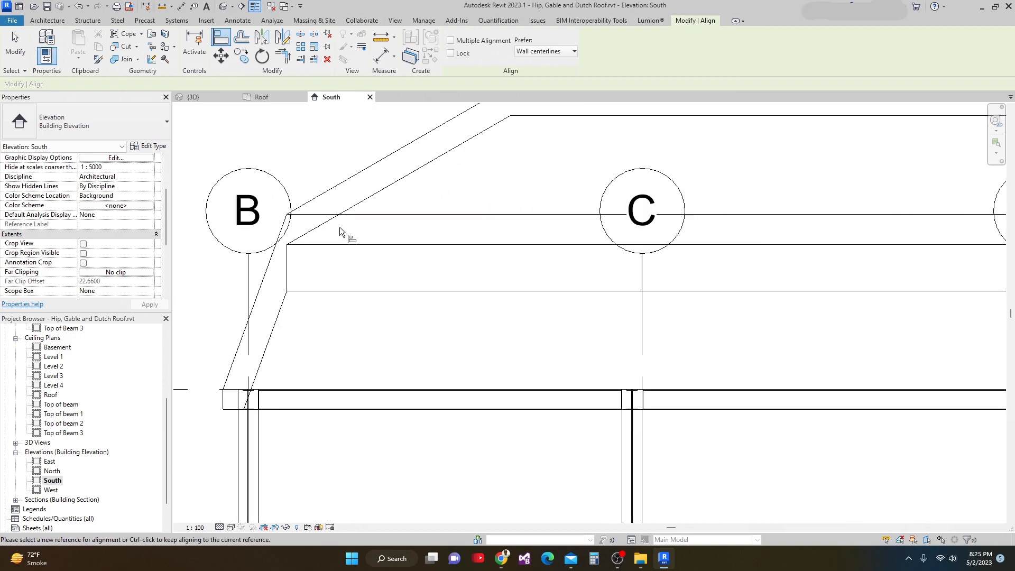
key("Escape")
Join the steep roof's geometry with the aligned upper hip roof in the 3D view.
left_click(194, 97)
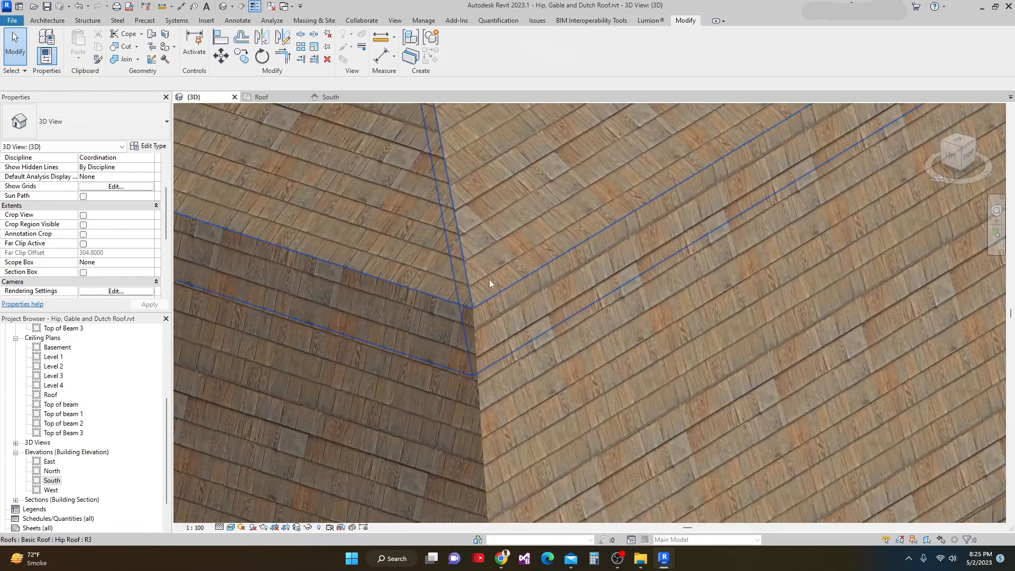
scroll(509, 372, "down", 8)
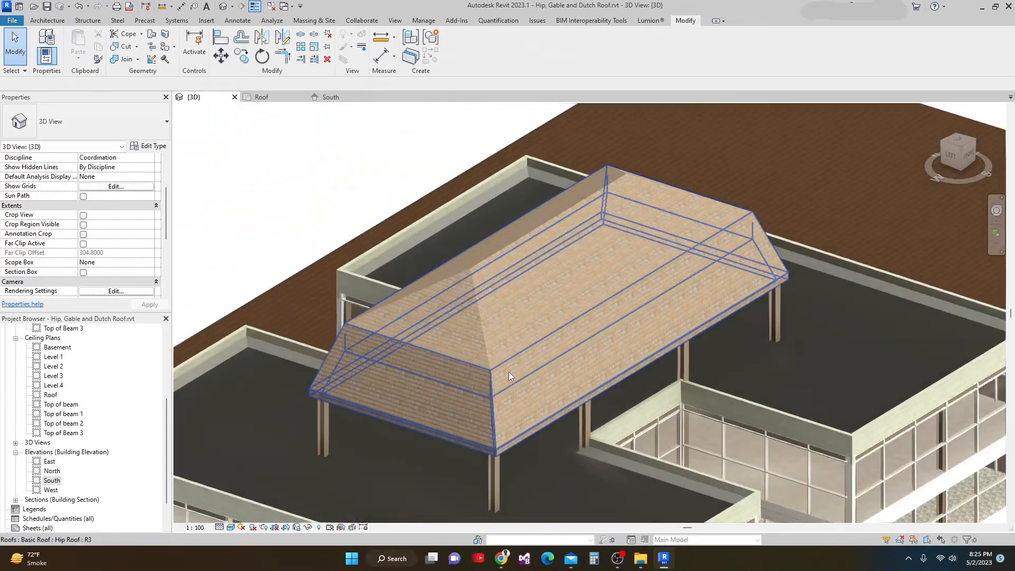
scroll(481, 358, "up", 6)
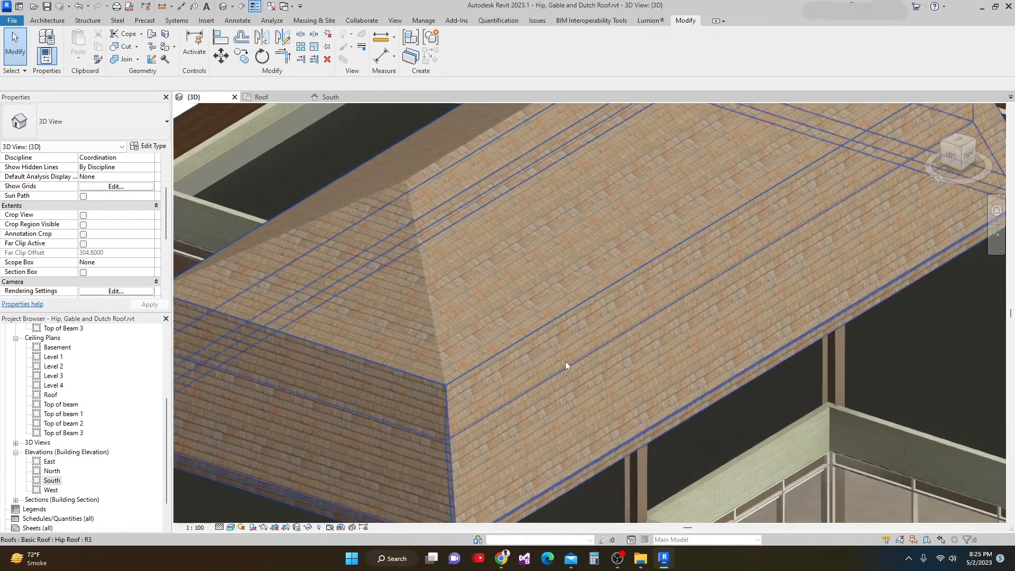
left_click(558, 371)
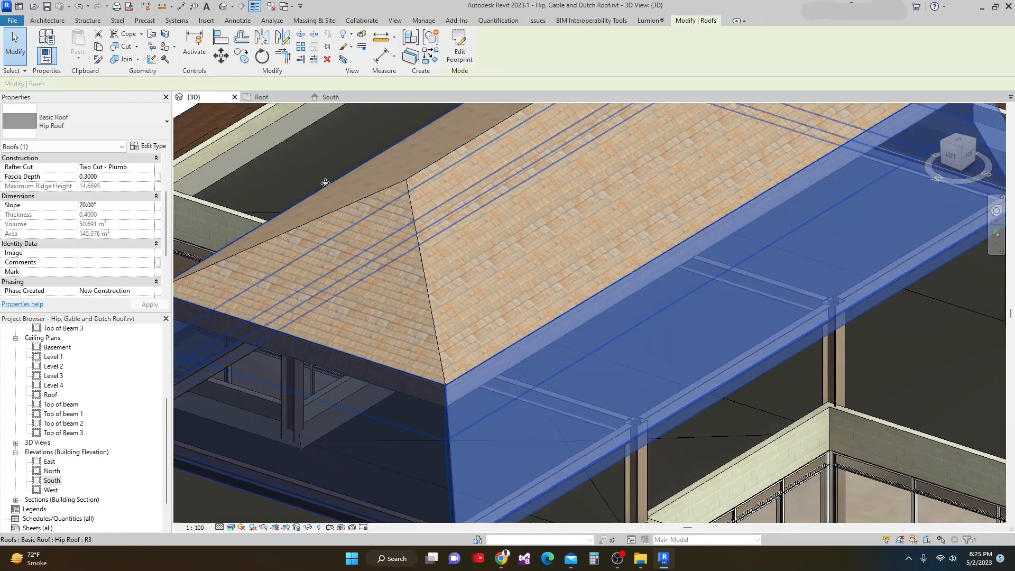
left_click(111, 61)
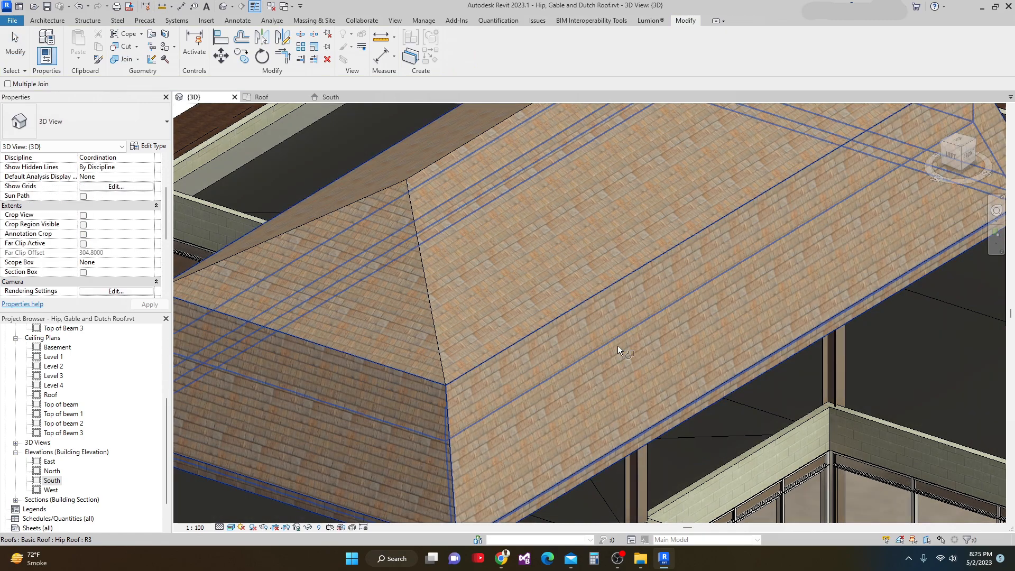
left_click(603, 328)
left_click(570, 278)
scroll(582, 278, "down", 3)
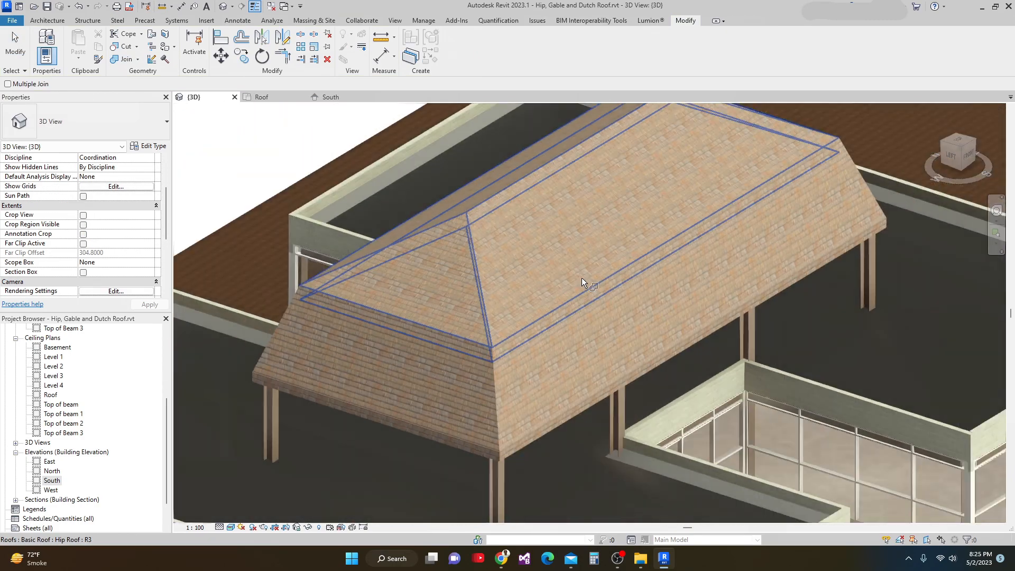
key("Escape")
Apply the <Invisible lines> linework style to the seam between the two roofs along the front long side and the left end.
middle_click_drag(634, 284, 602, 328)
scroll(588, 314, "up", 3)
scroll(584, 315, "down", 2)
scroll(584, 315, "down", 3)
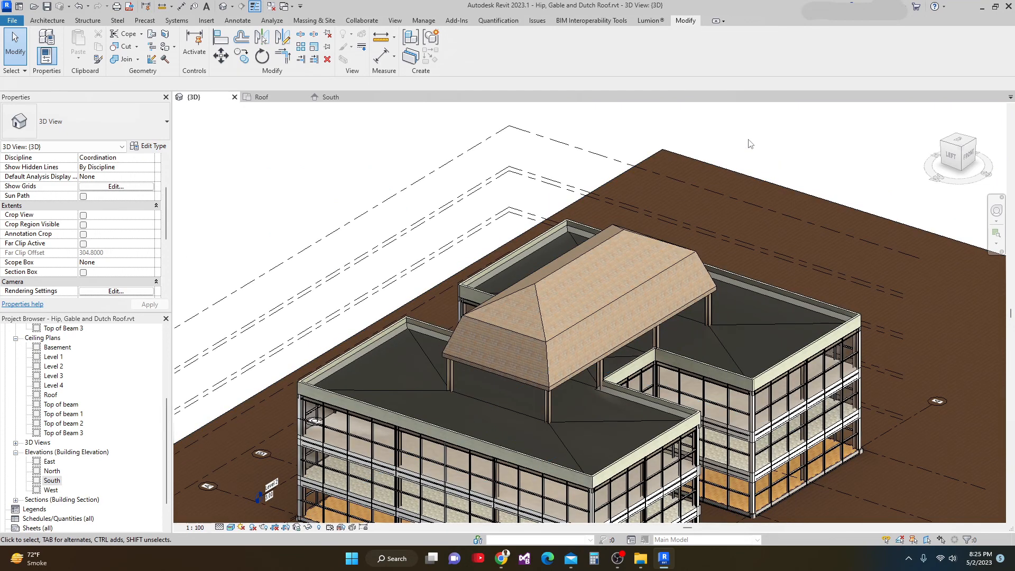
left_click(362, 48)
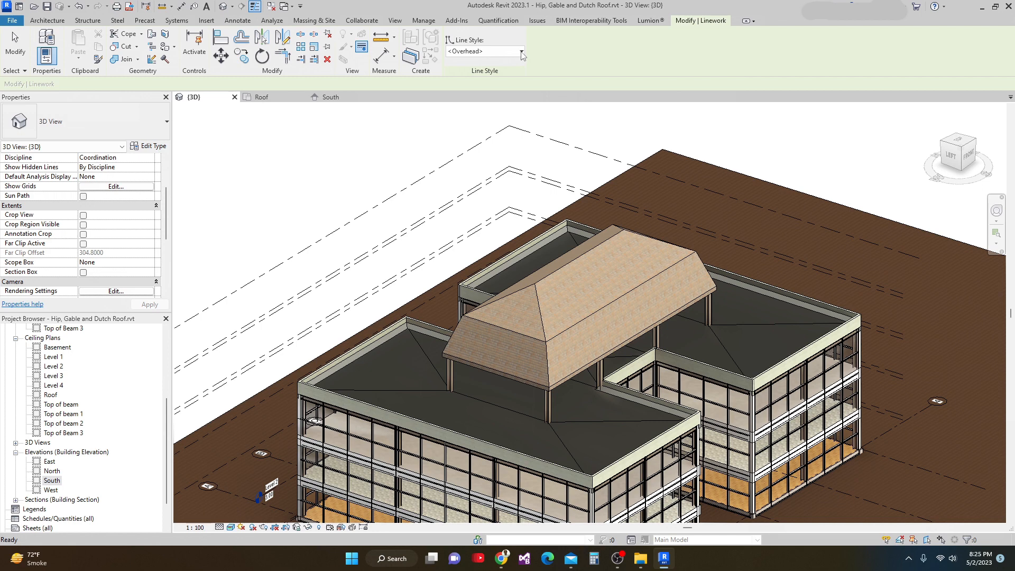
left_click(521, 52)
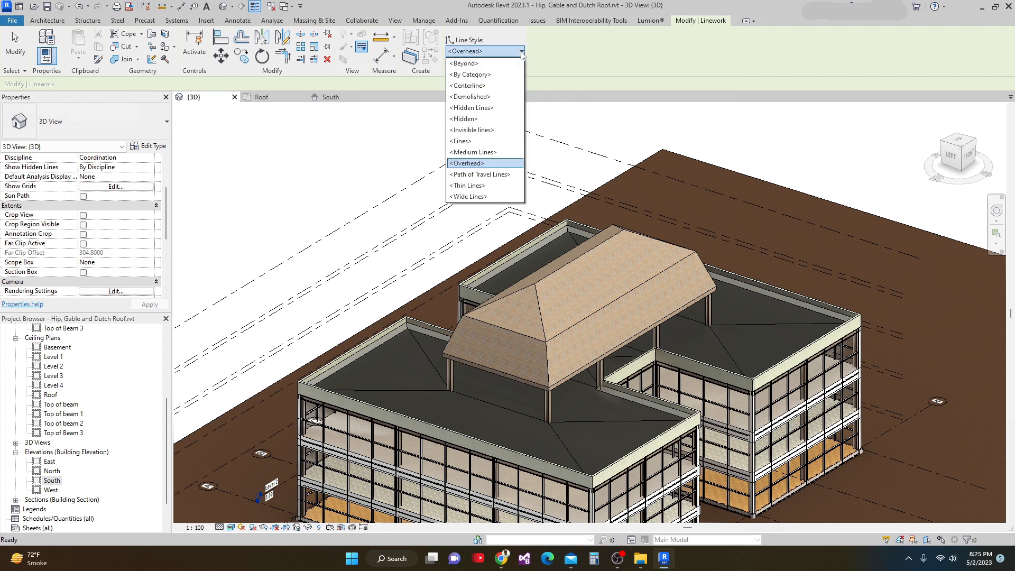
left_click(481, 133)
scroll(608, 297, "up", 3)
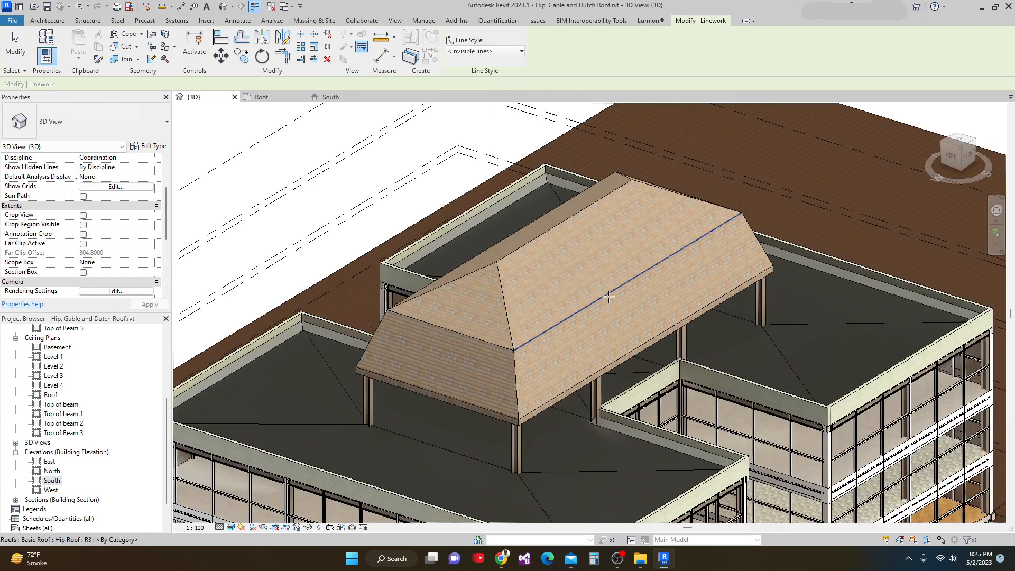
left_click(610, 292)
left_click(552, 324)
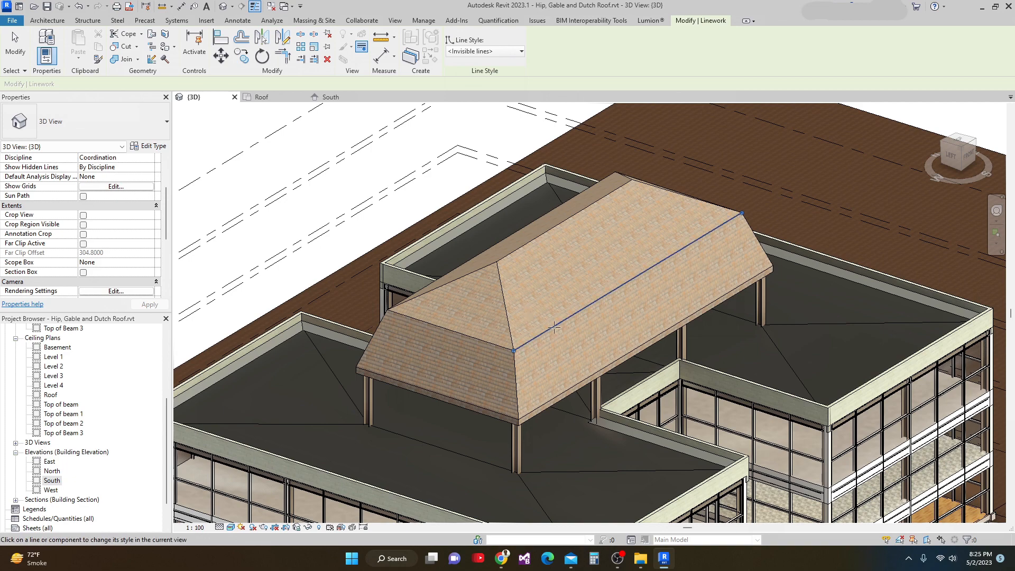
left_click(465, 337)
Hide the roof seam with the same invisible linework along the back long side and the right end.
scroll(516, 356, "down", 1)
middle_click_drag(451, 366, 646, 363, "shift")
scroll(675, 344, "up", 2)
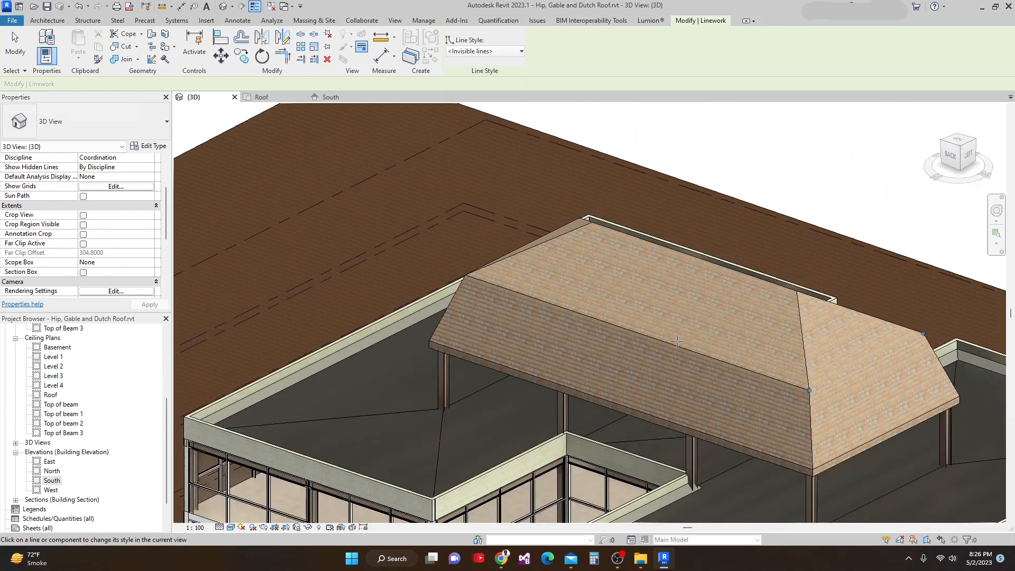
scroll(673, 345, "down", 2)
middle_click_drag(673, 346, 756, 349, "shift")
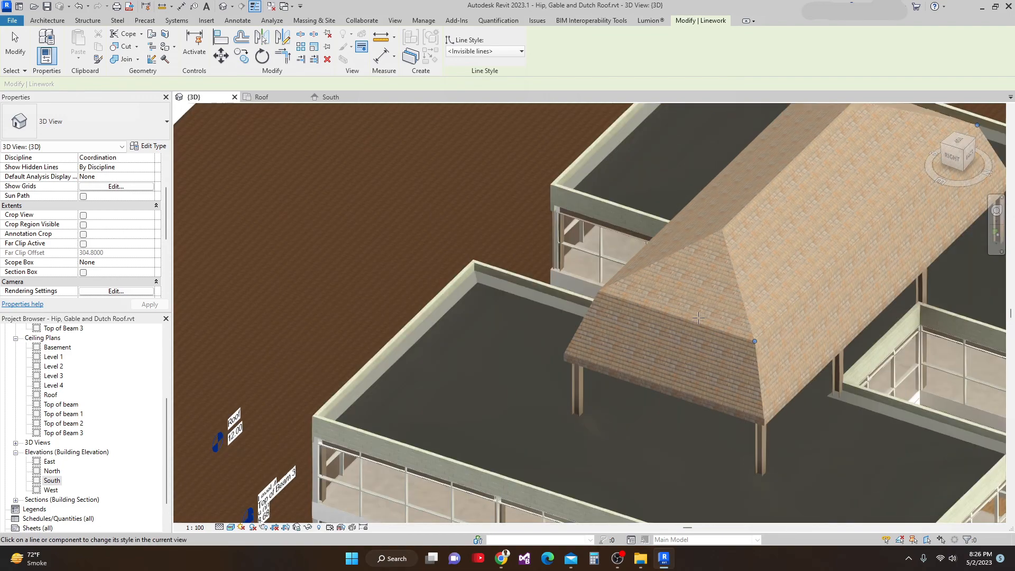
scroll(690, 321, "down", 5)
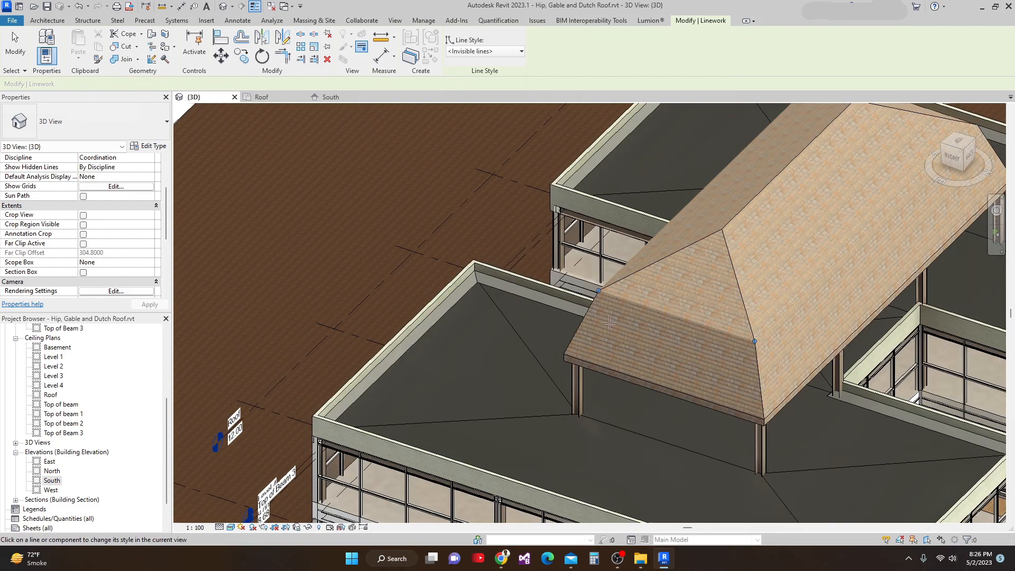
key("Escape")
Delete the steep lower roof and the upper hip roof, clearing the rooftop frame.
scroll(616, 327, "up", 3)
middle_click_drag(616, 327, 655, 323, "shift")
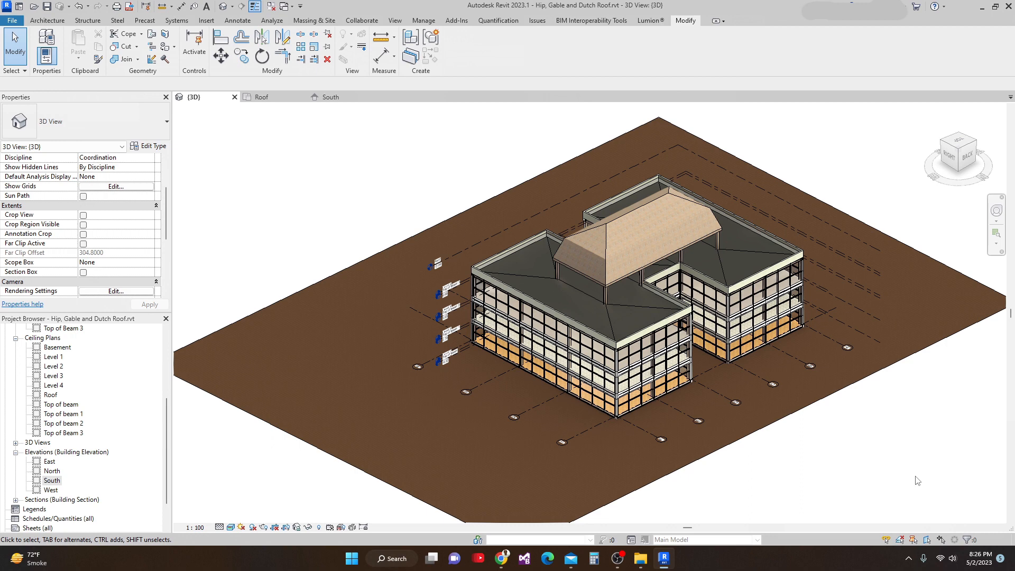
scroll(693, 365, "up", 3)
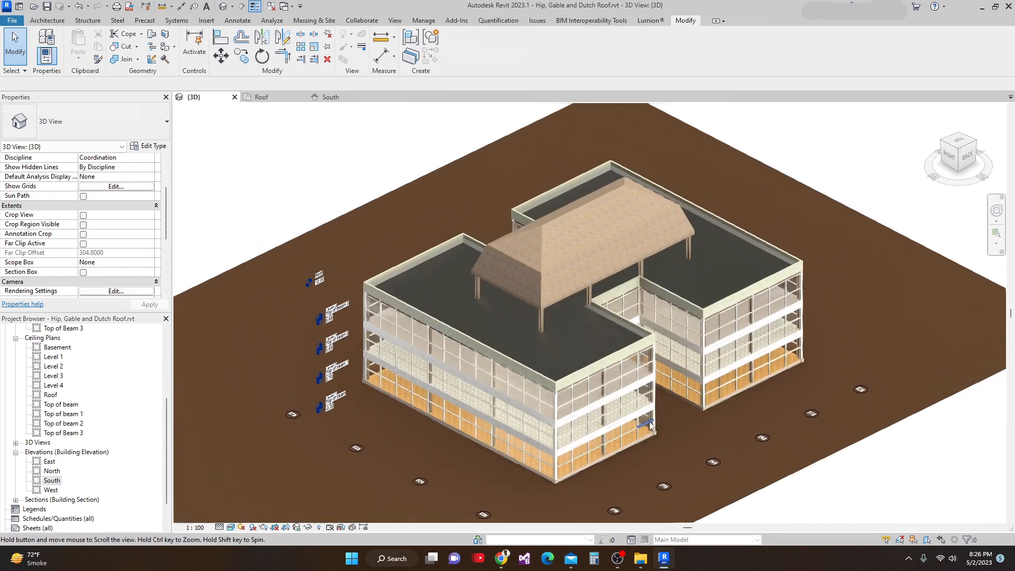
left_click(577, 286)
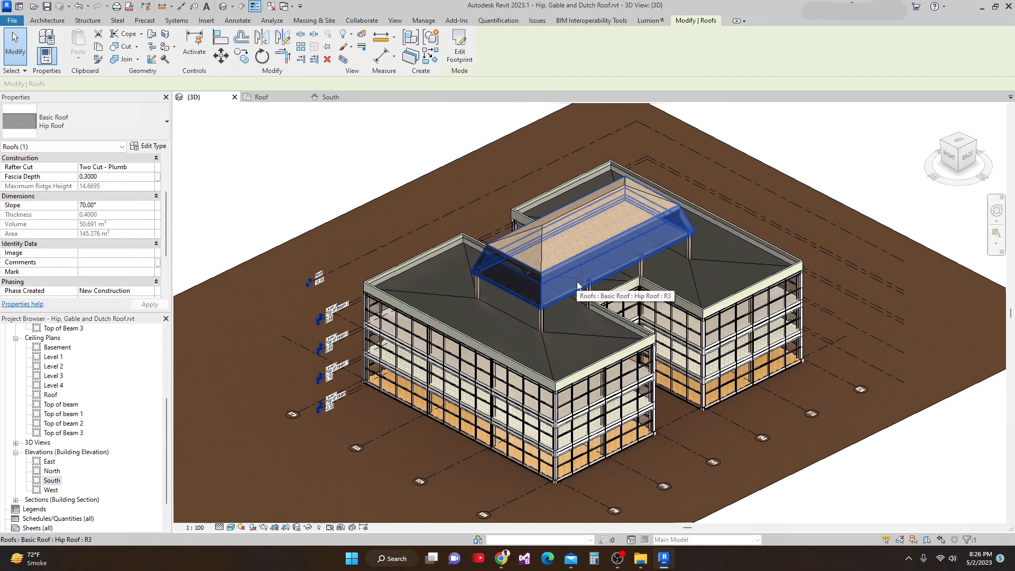
key("ctrl+z")
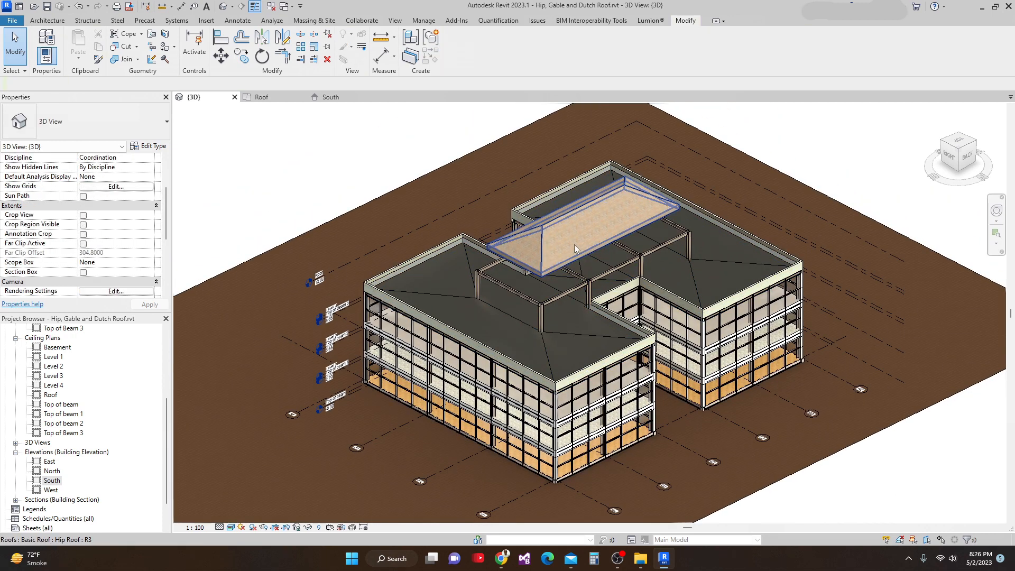
key("ctrl+z")
key("ctrl+z")
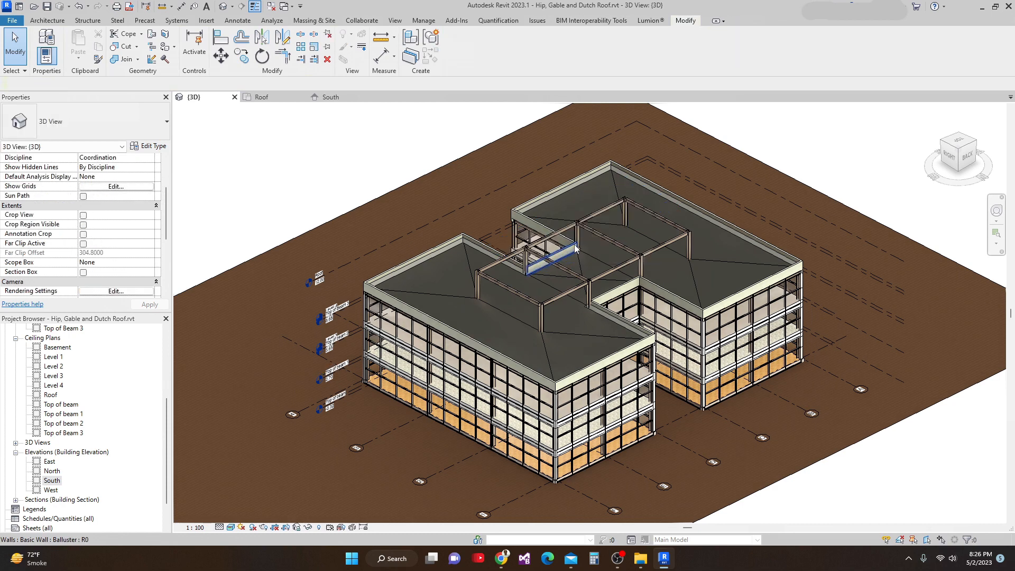
In the Roof floor plan, place a reference plane picked from the frame's west end beam with a 0.6 outward offset.
left_click(262, 98)
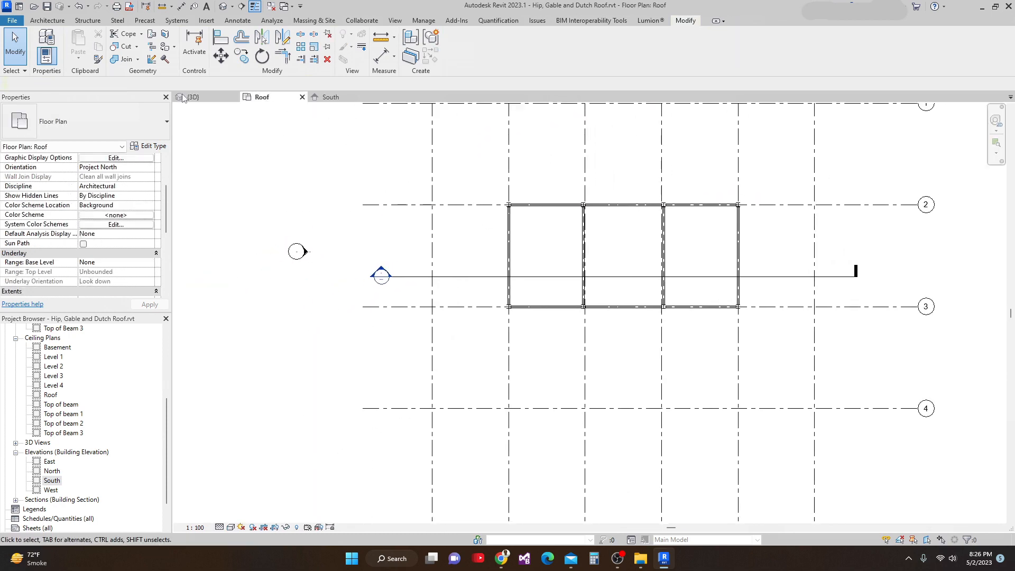
left_click(46, 20)
scroll(844, 128, "up", 3)
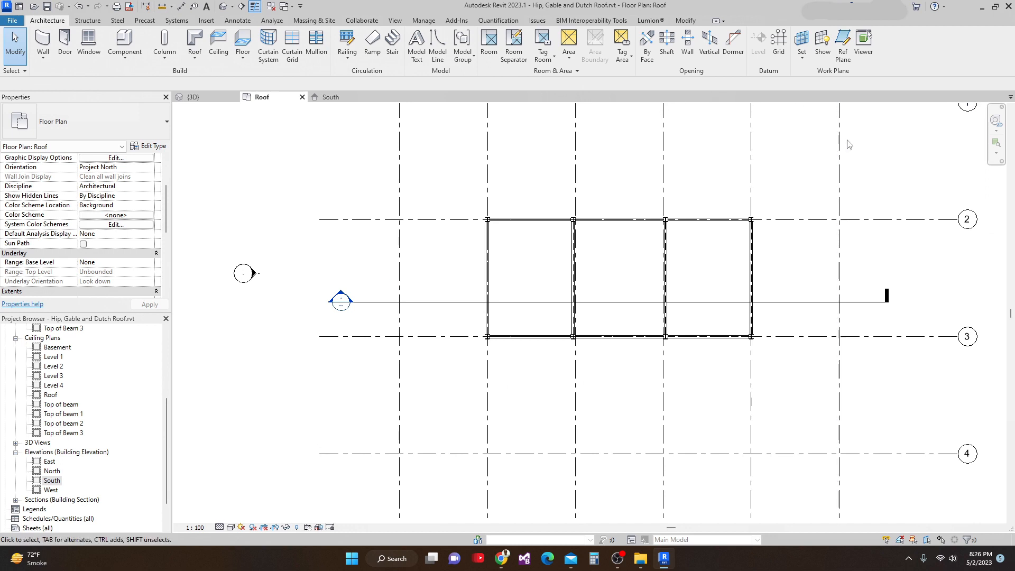
scroll(844, 127, "down", 1)
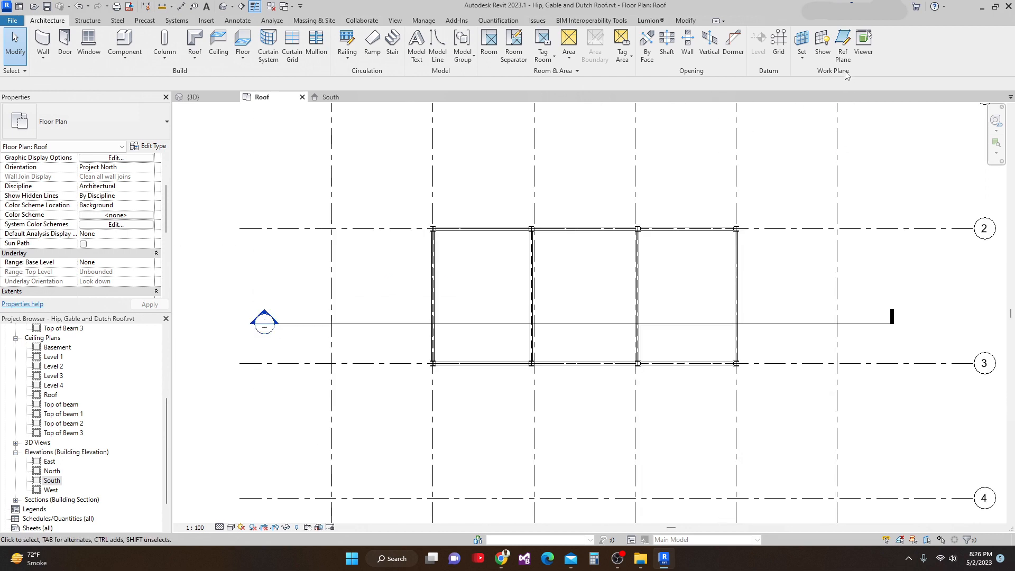
left_click(843, 53)
scroll(401, 252, "up", 2)
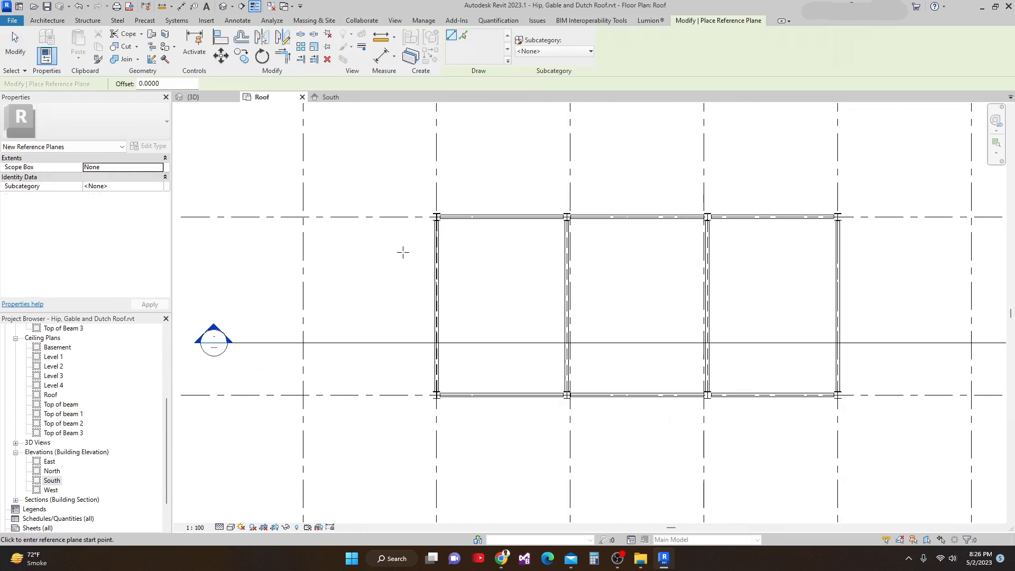
scroll(421, 210, "down", 1)
scroll(429, 225, "up", 1)
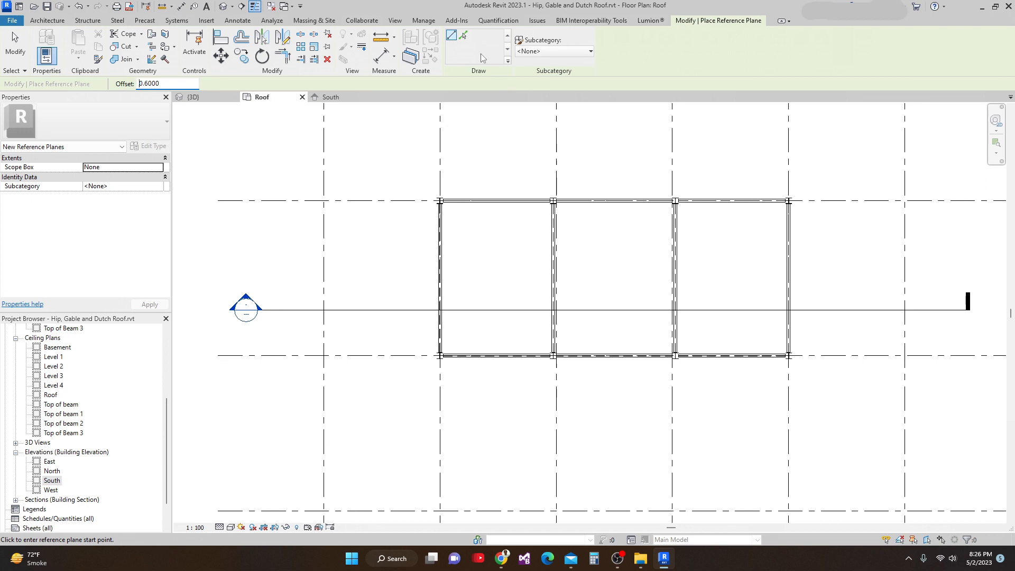
left_click(465, 37)
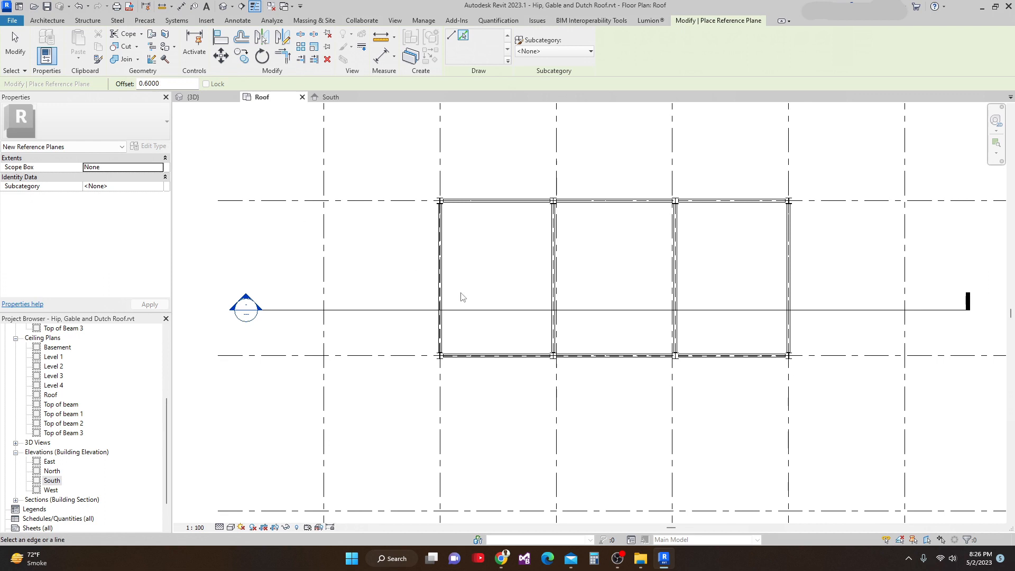
scroll(432, 262, "up", 2)
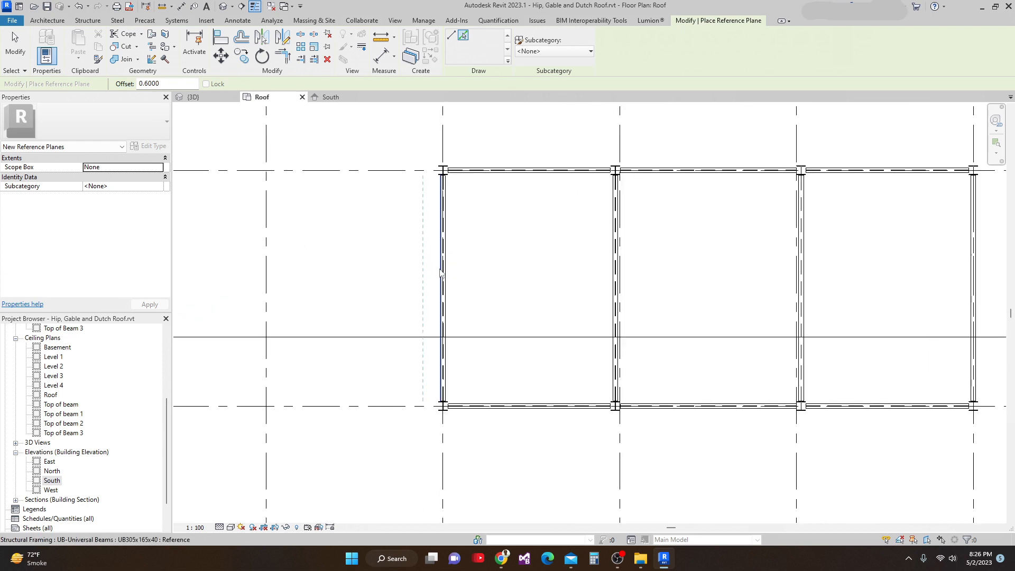
scroll(515, 287, "down", 2)
Place a reference plane with a 0.6 offset outside the frame's east end beam.
scroll(772, 307, "up", 3)
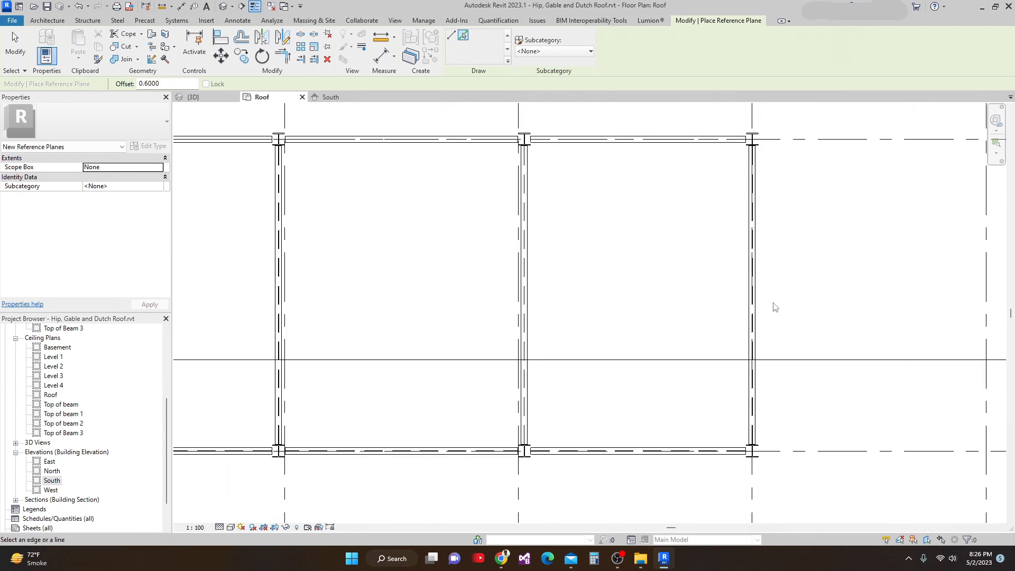
scroll(775, 306, "up", 1)
left_click(755, 312)
scroll(735, 310, "down", 2)
scroll(709, 308, "down", 1)
Place a reference plane with a 0.6 offset outside the frame's north beam along grid 2.
middle_click_drag(604, 296, 617, 357)
scroll(313, 262, "up", 4)
middle_click_drag(335, 264, 378, 256)
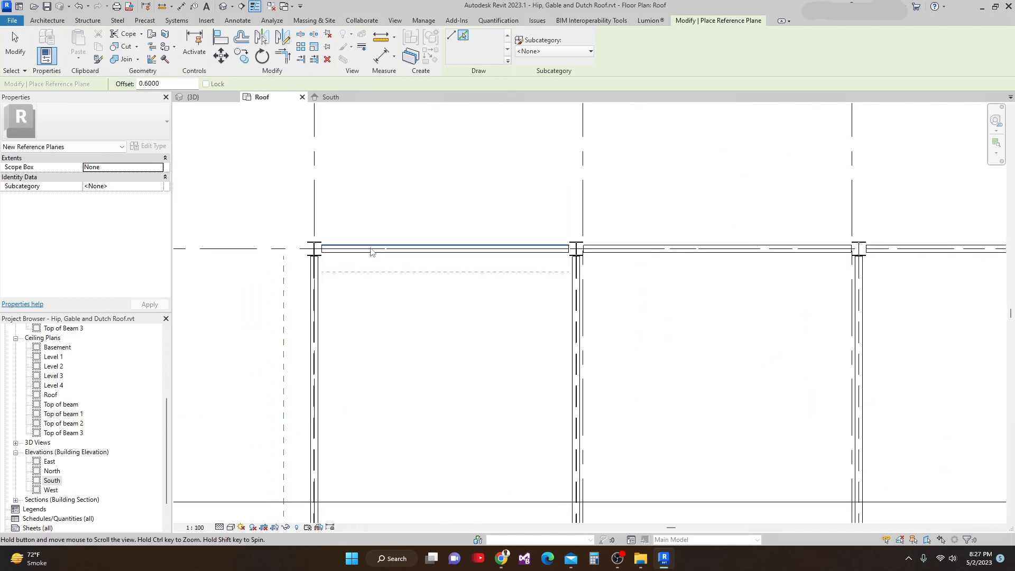
scroll(396, 244, "up", 1)
left_click(398, 246)
scroll(465, 268, "down", 5)
Place a reference plane with a 0.6 offset outside the frame's south beam along grid 3.
middle_click_drag(475, 291, 495, 239)
scroll(481, 420, "up", 3)
left_click(480, 414)
scroll(481, 414, "down", 2)
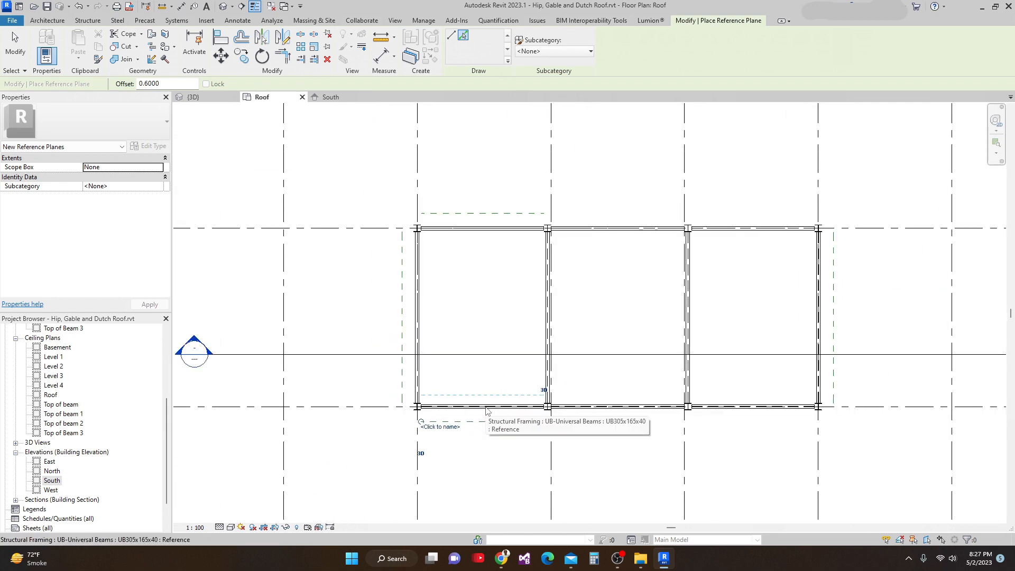
key("Escape")
key("Escape")
Extend both ends of the west reference plane well past the frame's north and south beams.
left_click(402, 317)
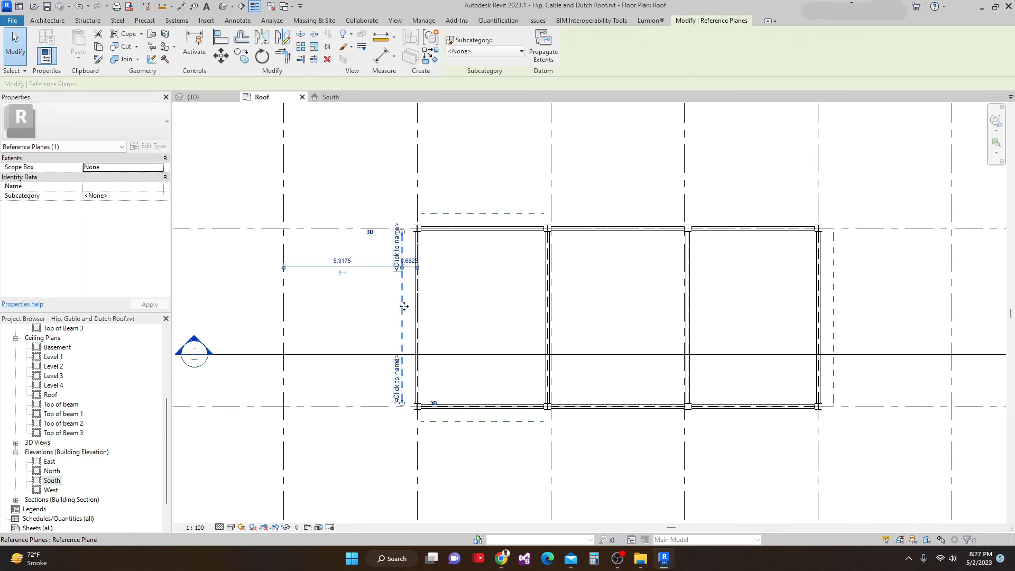
scroll(403, 310, "up", 1)
left_click_drag(402, 219, 408, 125)
scroll(408, 201, "down", 2)
key("Escape")
left_click(404, 323)
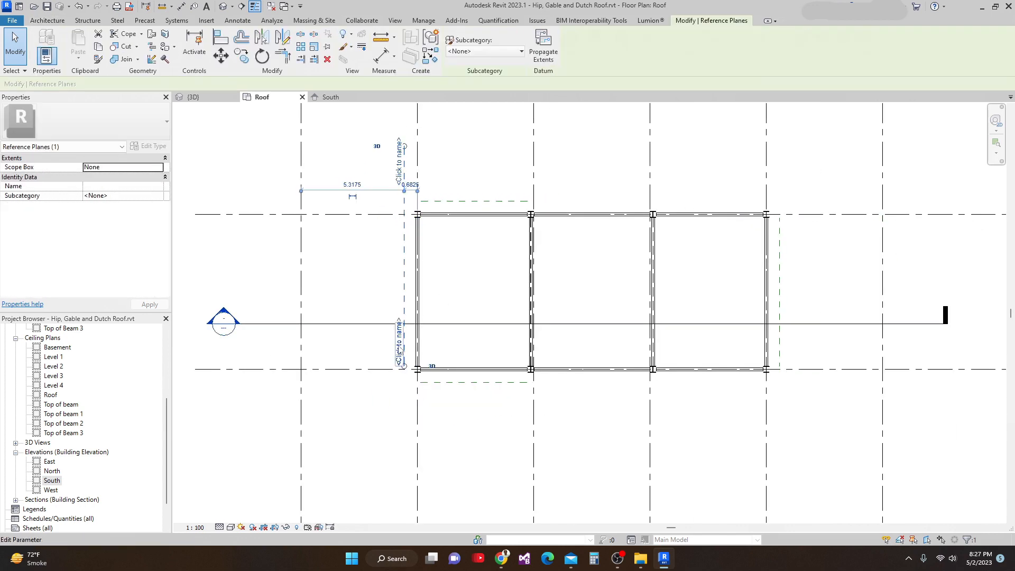
left_click_drag(400, 370, 403, 442)
Extend both ends of the east reference plane past the frame to match the west one.
scroll(729, 370, "down", 1)
middle_click_drag(730, 370, 626, 399)
left_click(670, 330)
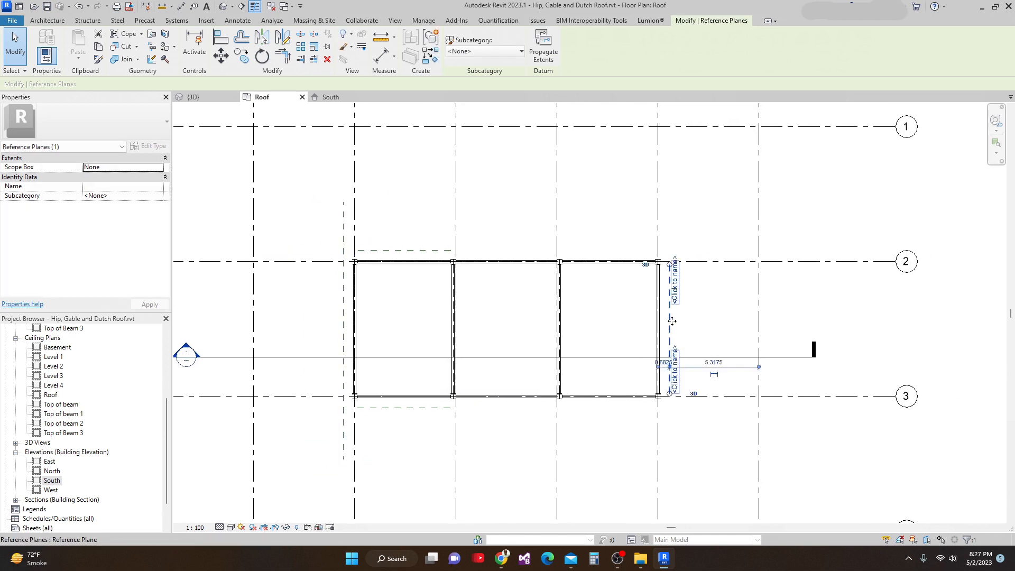
left_click_drag(669, 265, 669, 202)
left_click_drag(670, 398, 669, 456)
scroll(676, 428, "down", 2)
Stretch the south reference plane along the full frame so it crosses the west and east reference planes.
scroll(460, 440, "up", 2)
left_click(449, 405)
left_click_drag(433, 410, 382, 405)
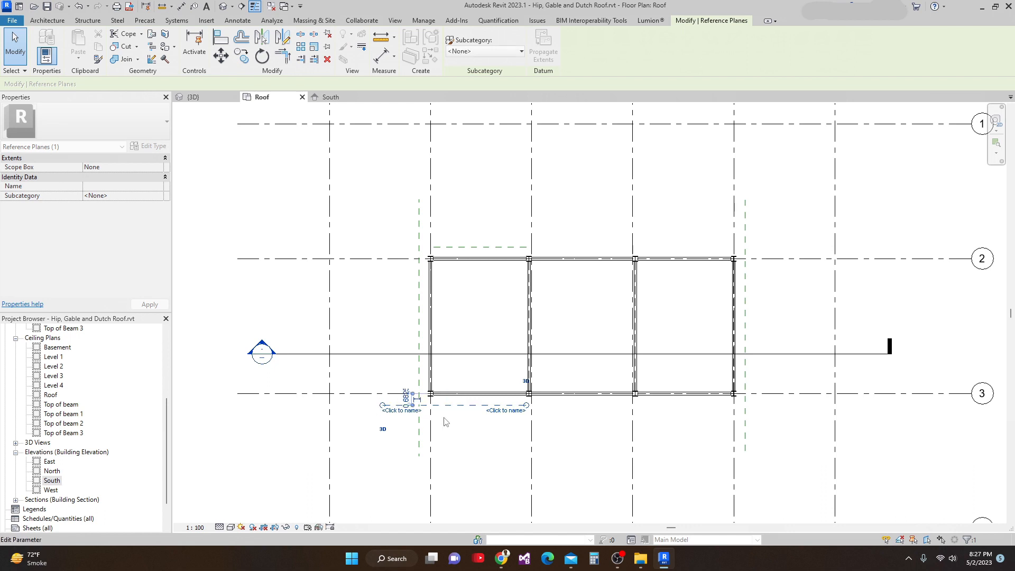
left_click_drag(527, 406, 797, 407)
middle_click_drag(574, 413, 550, 481)
scroll(417, 316, "up", 1)
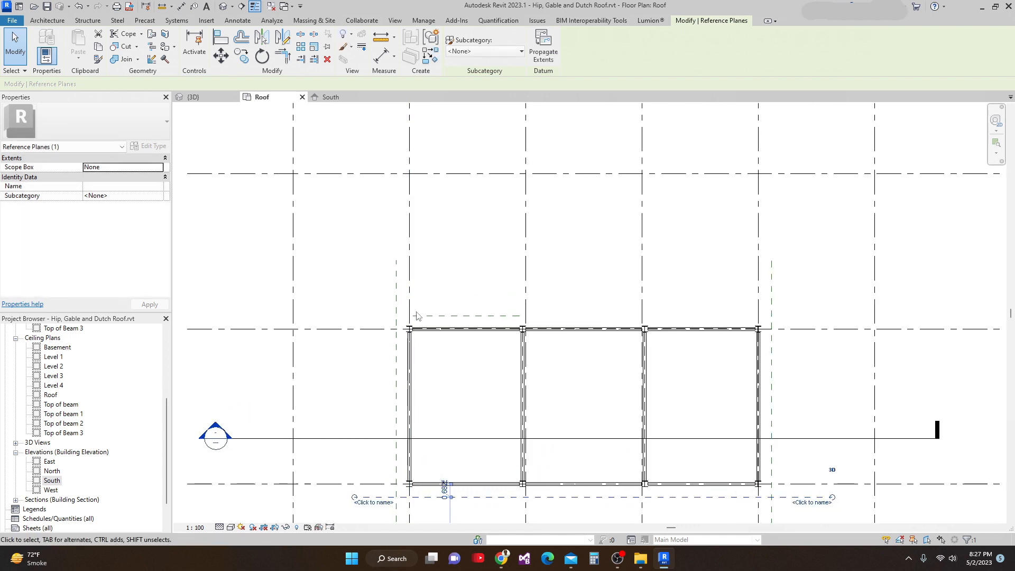
Stretch the north reference plane along the full frame so it crosses the west and east reference planes.
left_click(418, 315)
left_click_drag(413, 316, 360, 316)
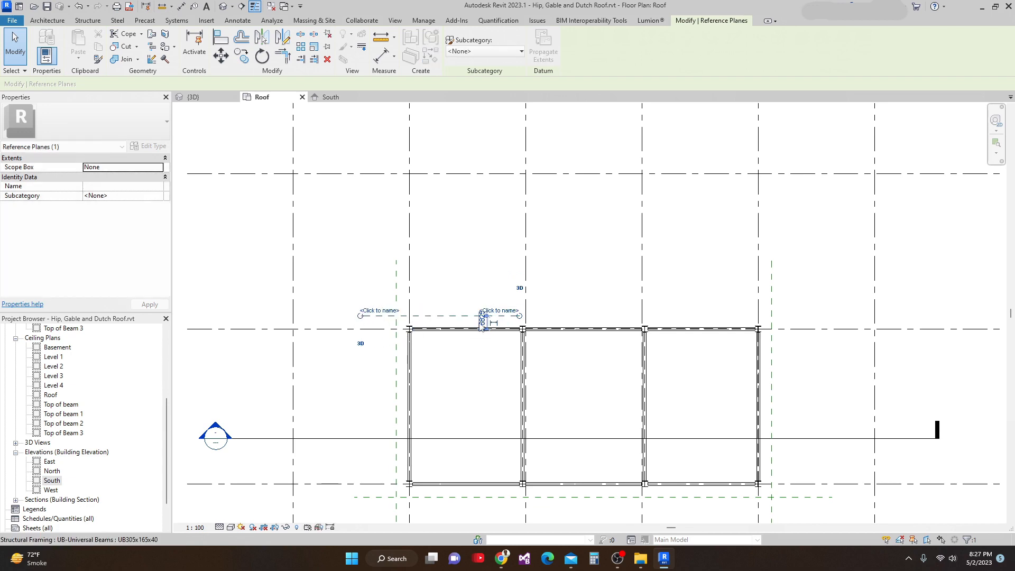
left_click_drag(520, 317, 797, 317)
scroll(793, 323, "down", 4)
left_click(686, 375)
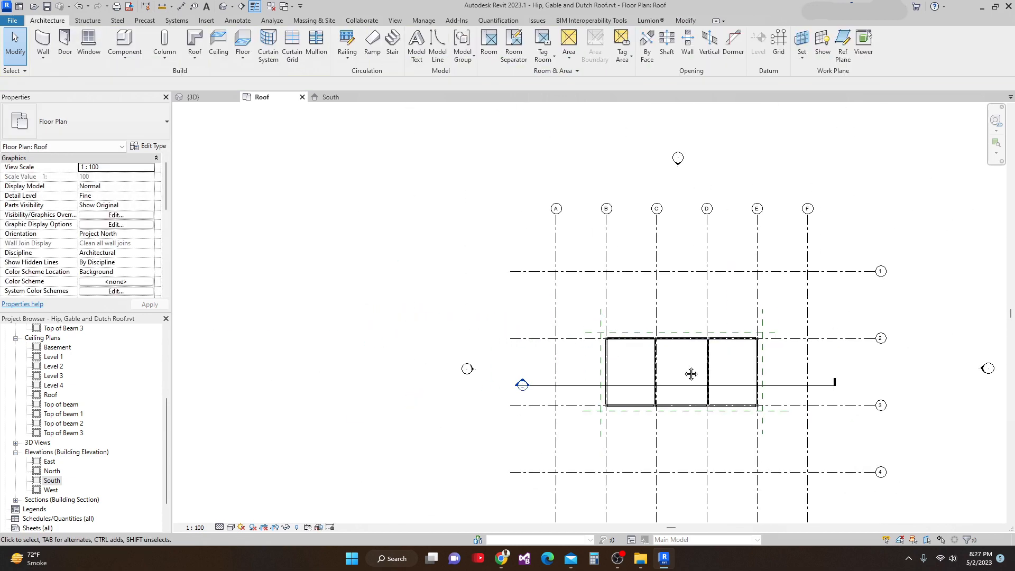
Name the west reference plane Ref 1.
scroll(518, 320, "up", 3)
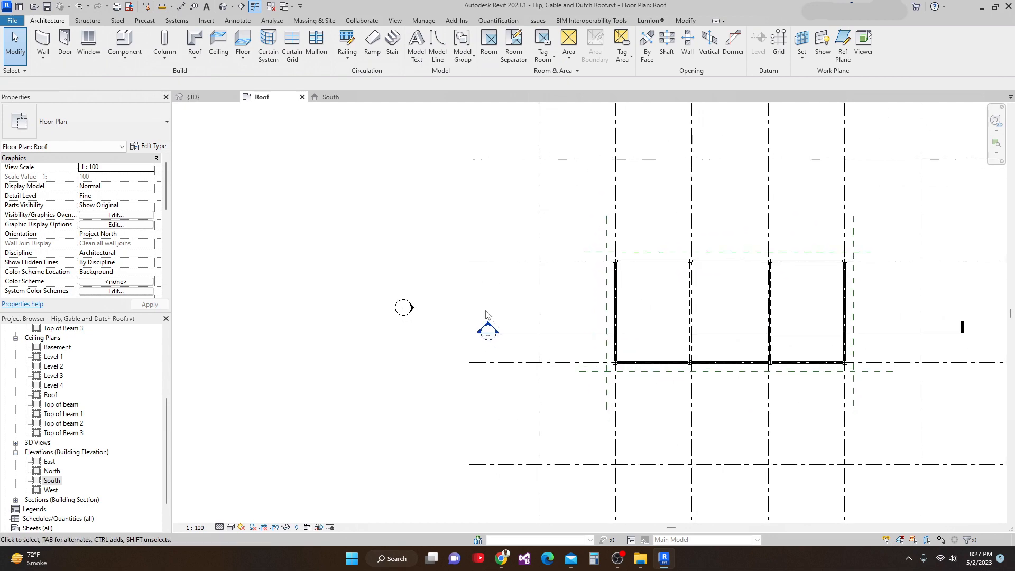
middle_click_drag(445, 300, 438, 287)
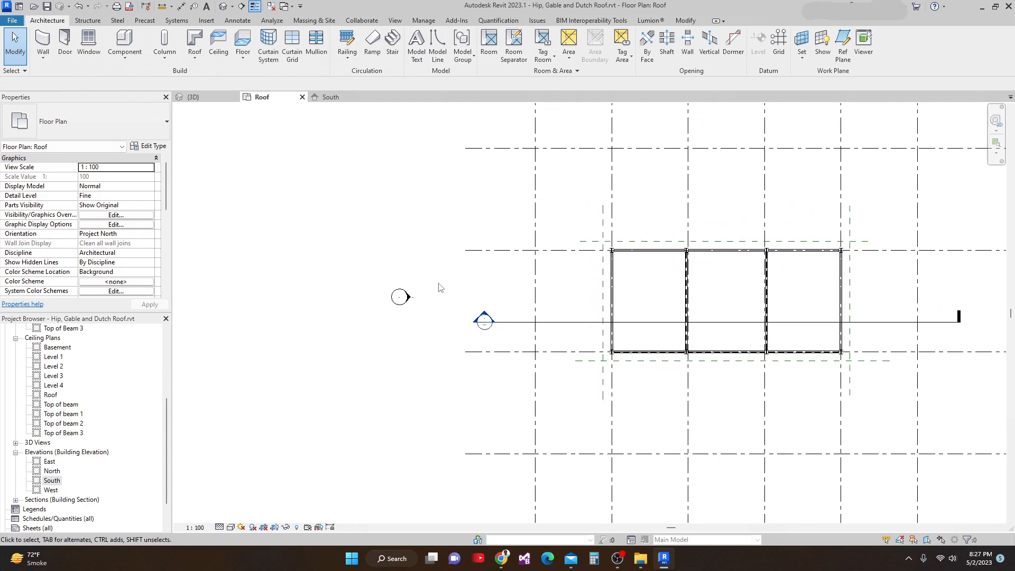
scroll(440, 285, "down", 3)
scroll(553, 304, "up", 1)
mouse_move(553, 303)
middle_mouse_down()
mouse_move(570, 268)
mouse_move(542, 312)
middle_mouse_up()
scroll(568, 268, "up", 1)
scroll(563, 235, "up", 3)
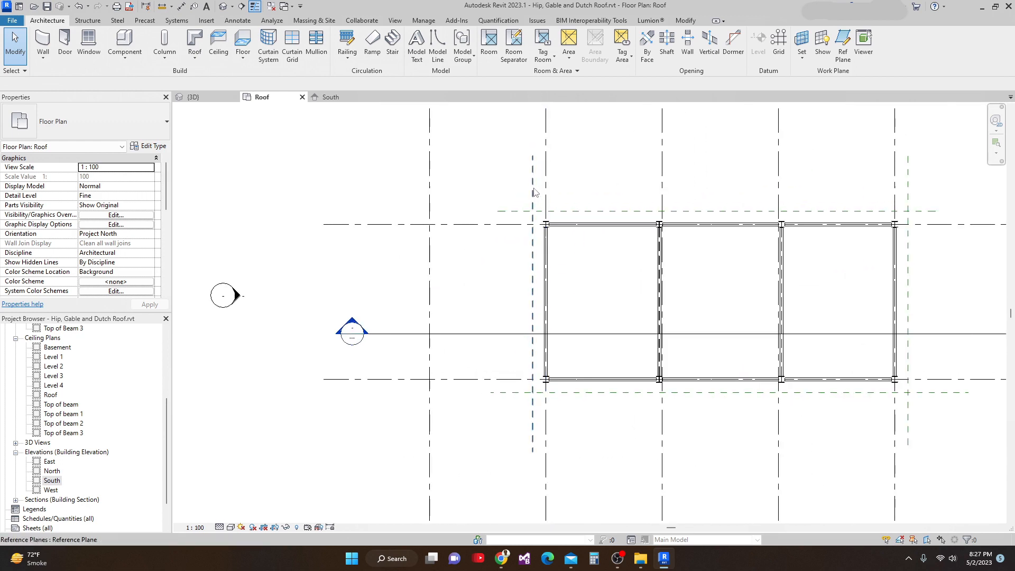
left_click(546, 210)
left_click(527, 183)
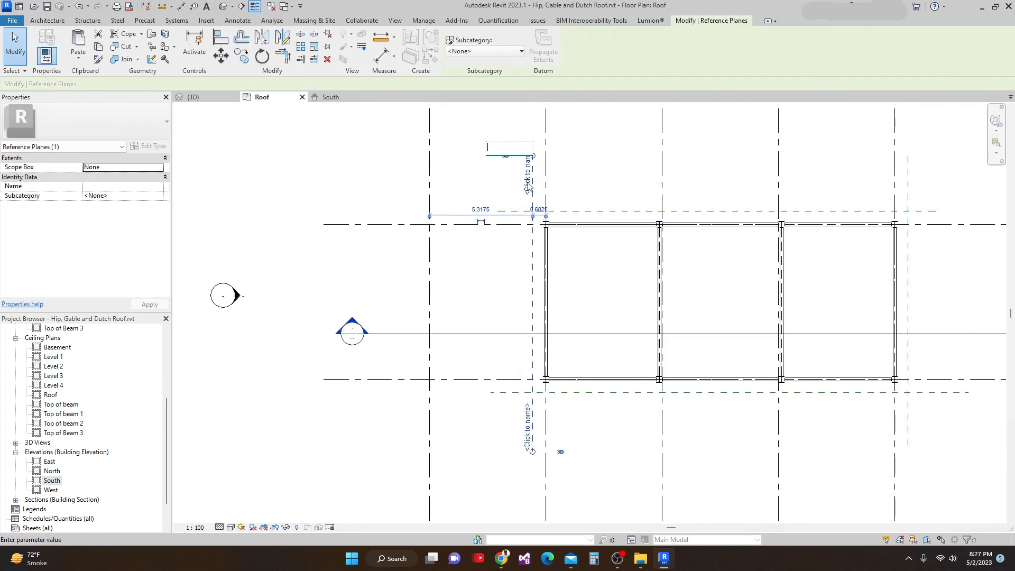
type("R")
left_click(328, 277)
scroll(330, 277, "down", 2)
middle_click_drag(405, 286, 459, 293)
scroll(409, 292, "up", 3)
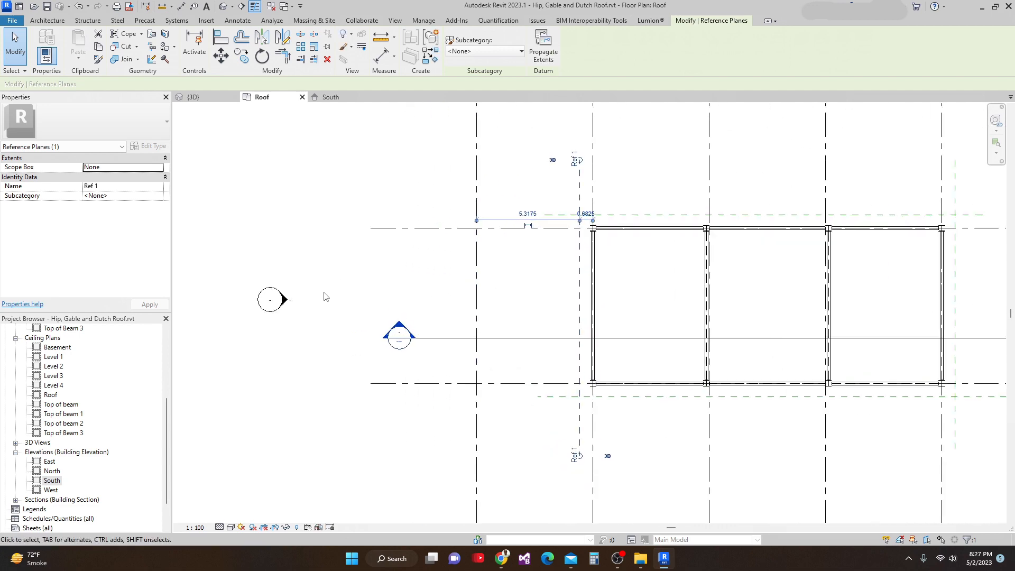
Open the West elevation from the elevation marker west of the building in the Roof plan.
left_click(337, 290)
scroll(353, 299, "down", 2)
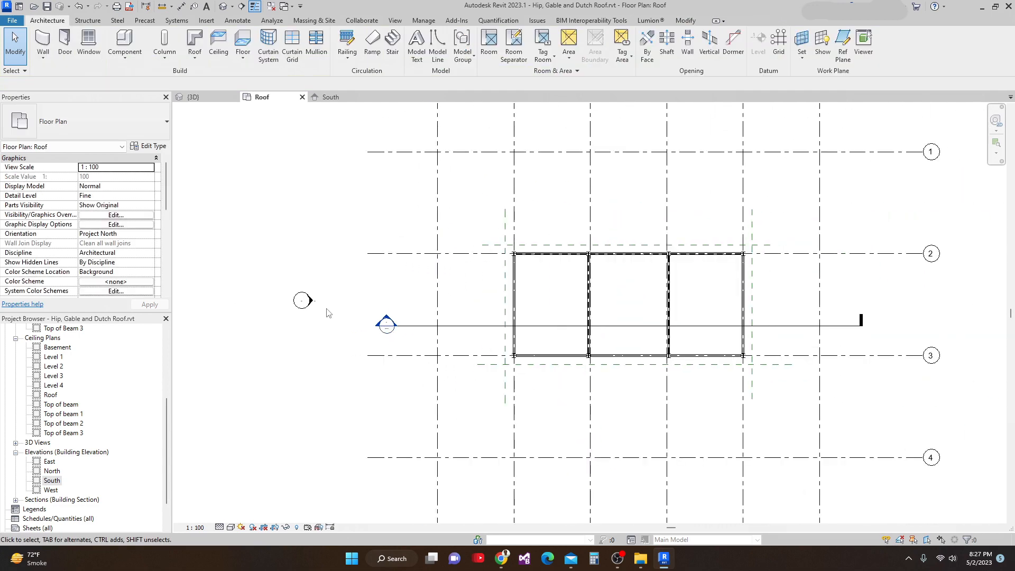
scroll(319, 300, "up", 2)
scroll(314, 307, "down", 4)
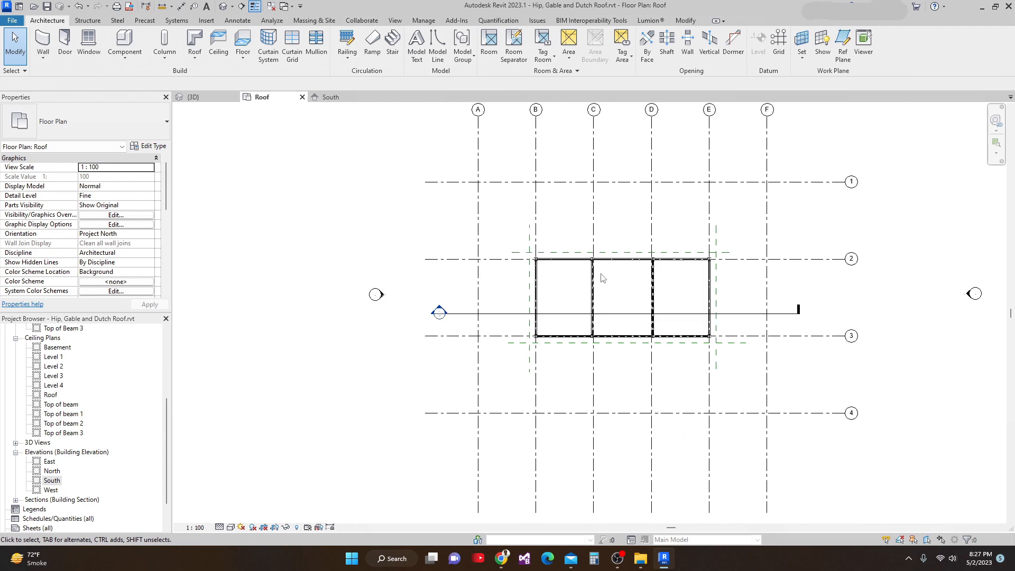
scroll(444, 293, "up", 2)
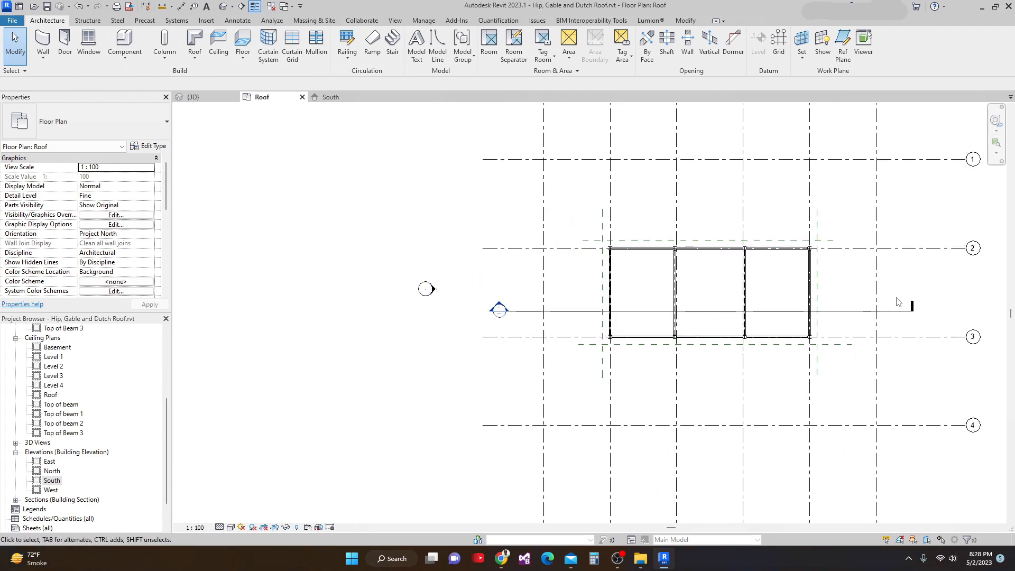
scroll(407, 284, "up", 4)
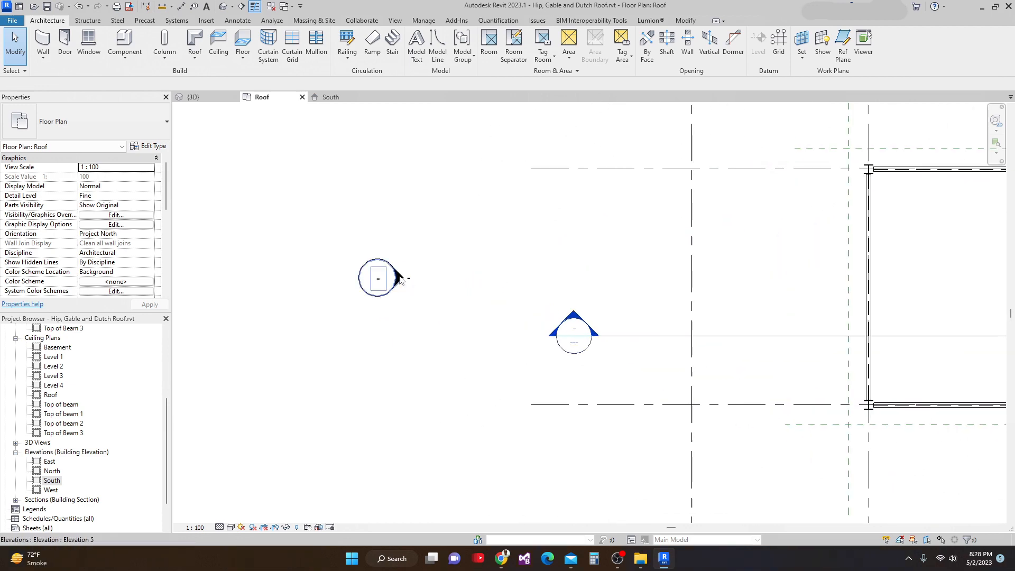
left_click(401, 279)
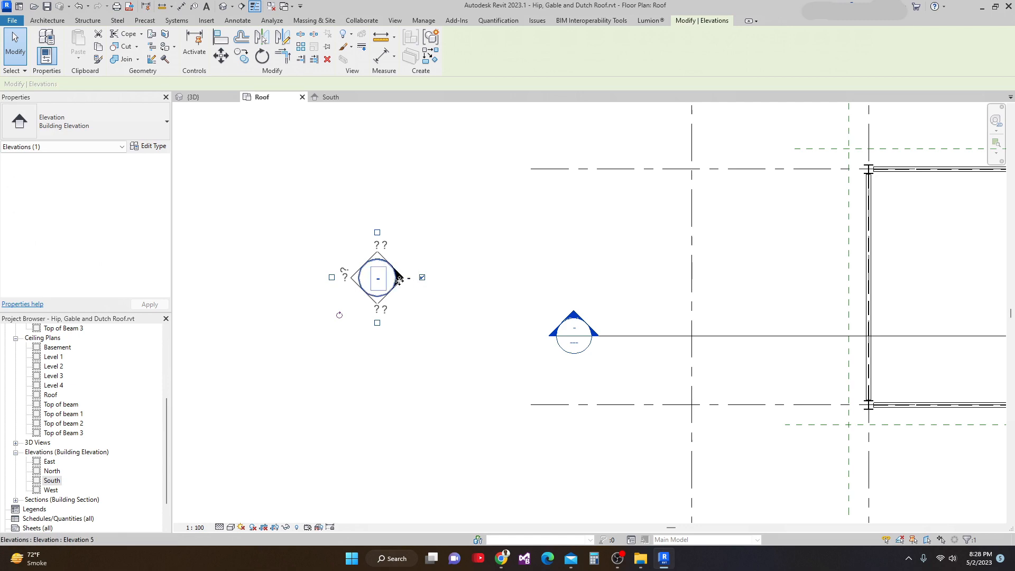
left_click(474, 247)
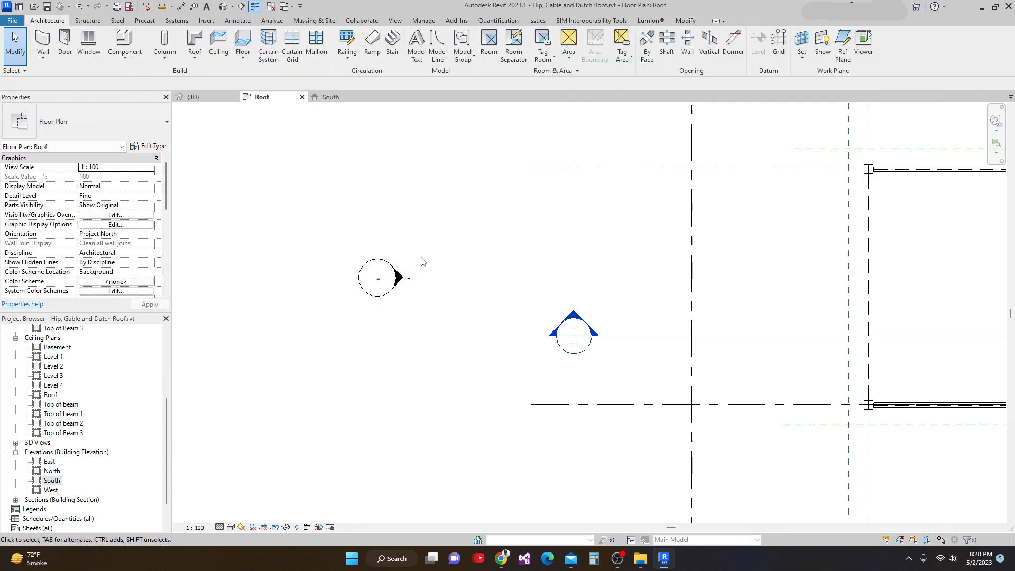
left_click(398, 276)
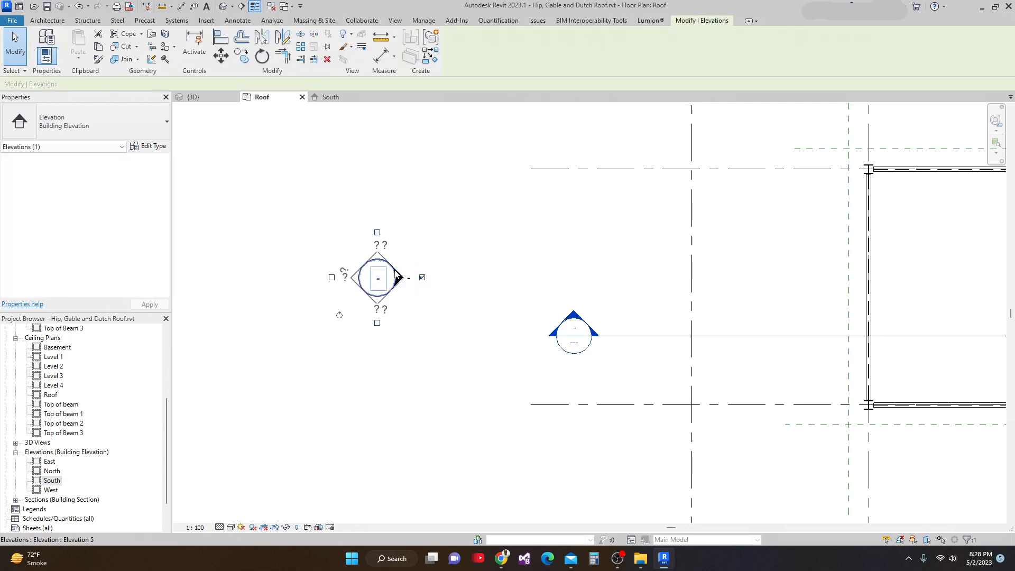
left_click(475, 264)
double_click(399, 278)
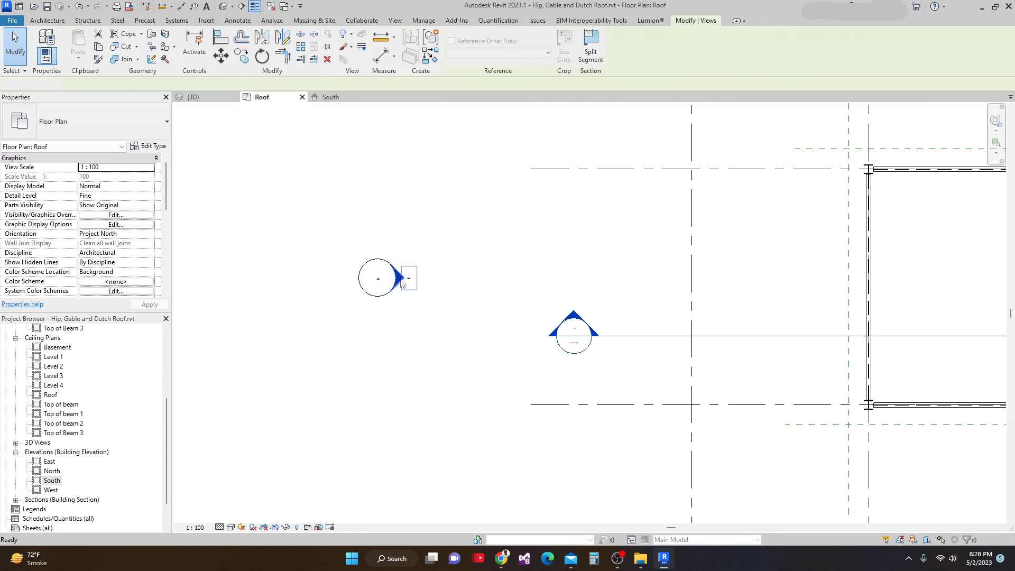
Examine the rooftop frame, levels and vertical reference planes in the West elevation.
middle_click_drag(519, 350, 521, 352)
mouse_move(518, 321)
middle_mouse_down()
mouse_move(527, 275)
mouse_move(533, 335)
middle_mouse_up()
scroll(526, 275, "down", 3)
scroll(518, 265, "up", 3)
scroll(528, 270, "up", 5)
middle_click_drag(540, 288, 509, 305)
scroll(512, 229, "down", 2)
scroll(523, 190, "down", 3)
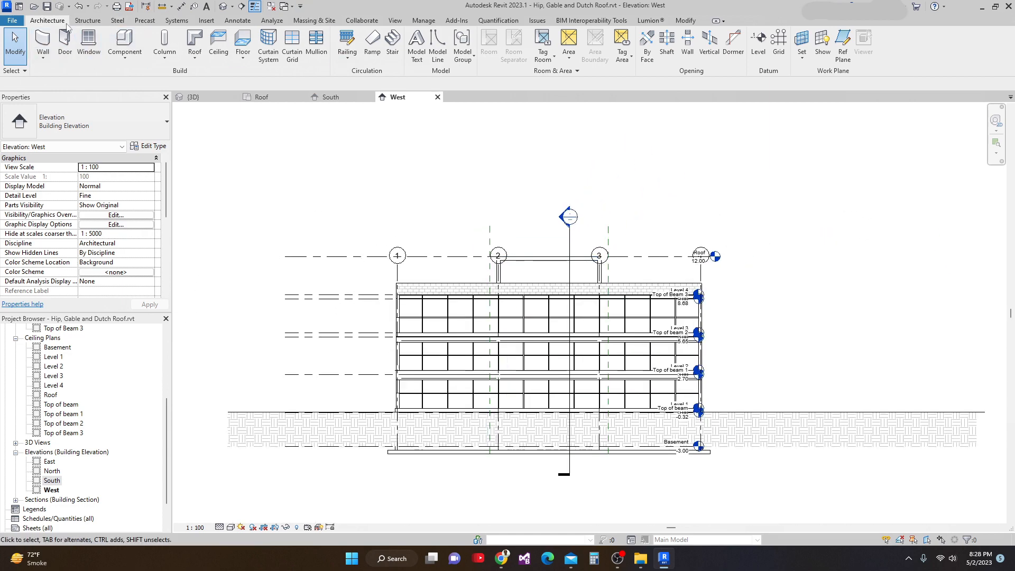
left_click(196, 60)
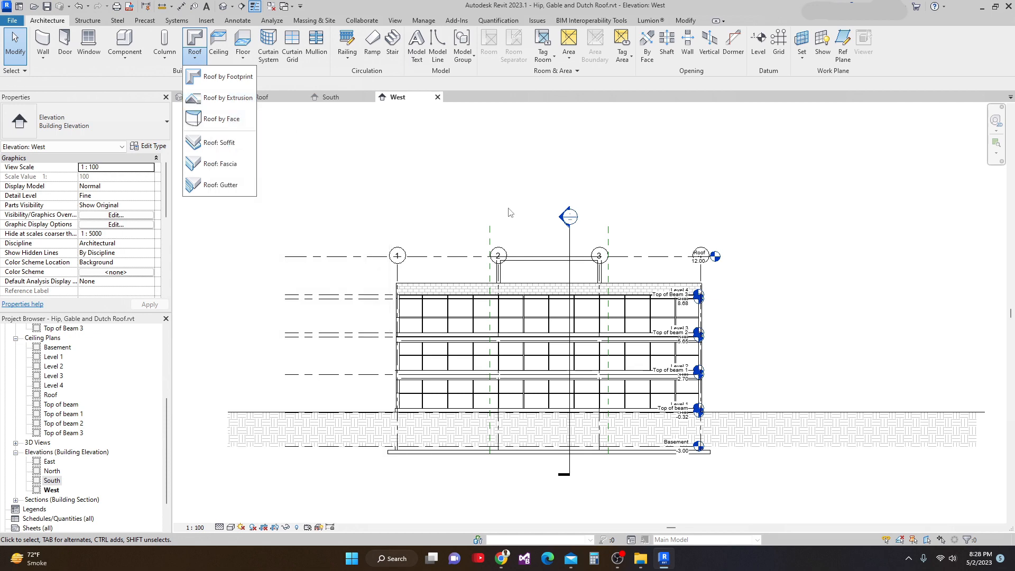
scroll(509, 212, "up", 2)
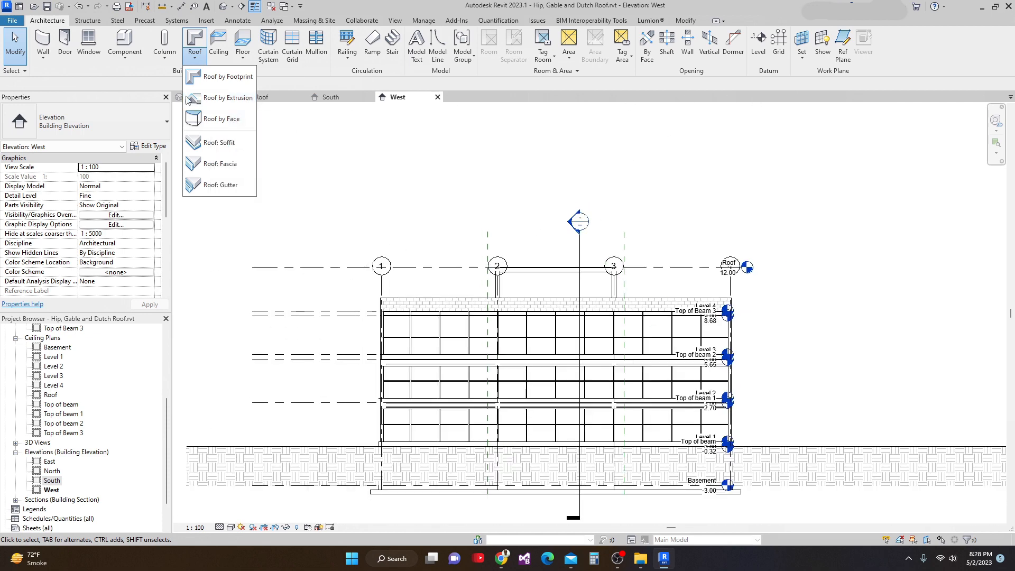
Place a horizontal reference plane above the Roof level by picking the level line with an offset of 3.0000.
left_click(845, 52)
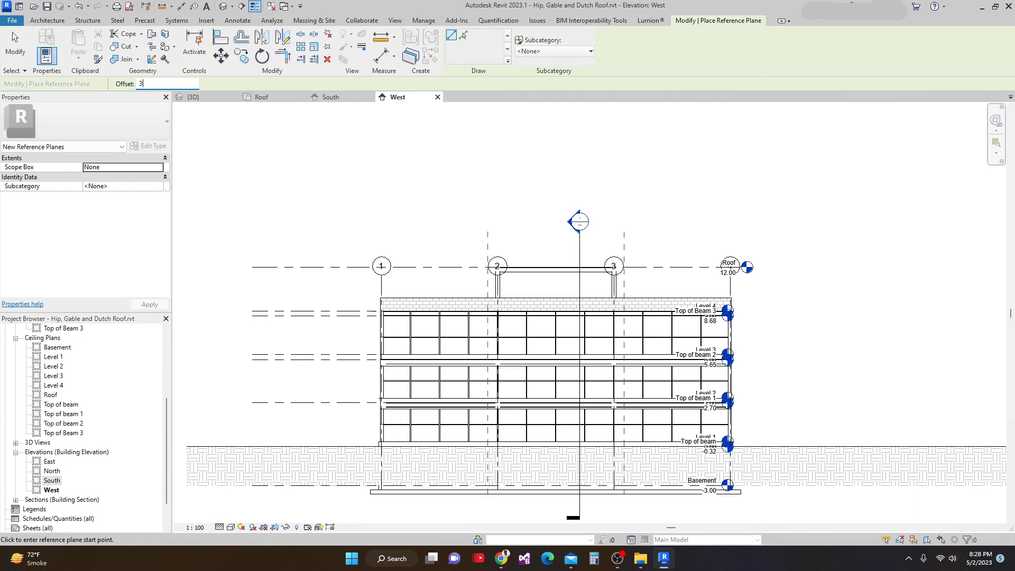
scroll(405, 281, "up", 1)
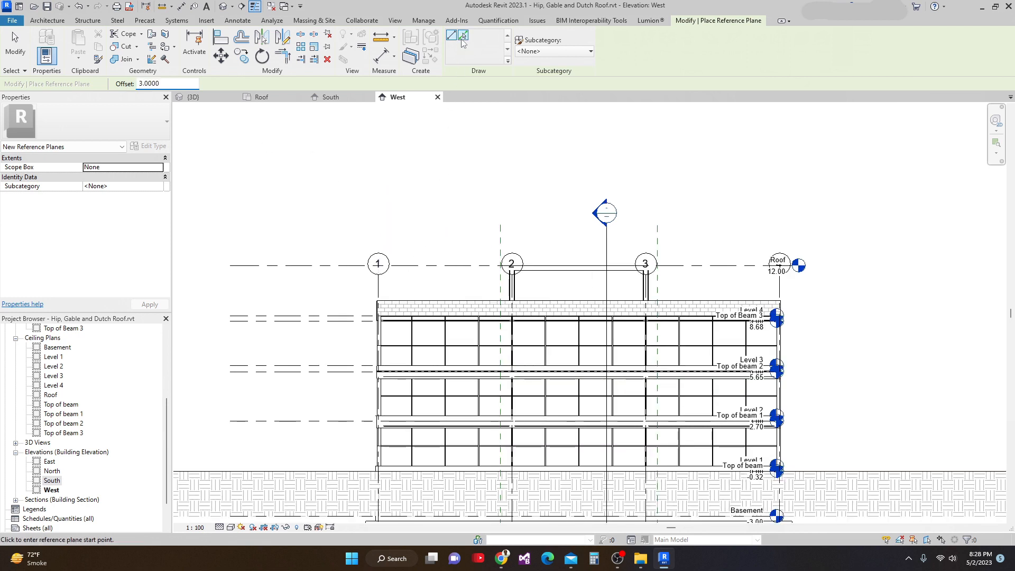
left_click(463, 37)
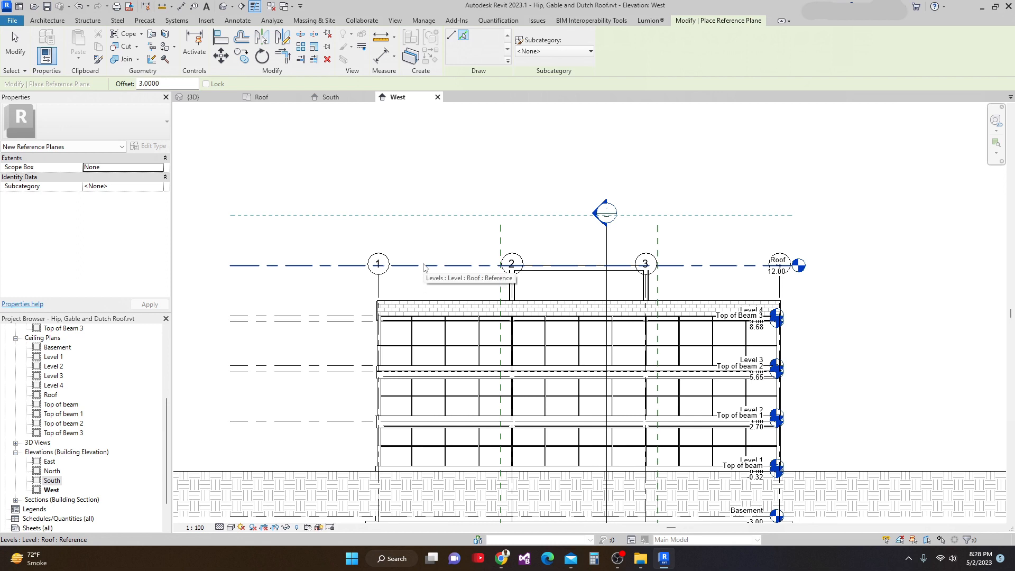
scroll(469, 236, "up", 1)
middle_click_drag(469, 236, 428, 211)
scroll(424, 204, "down", 3)
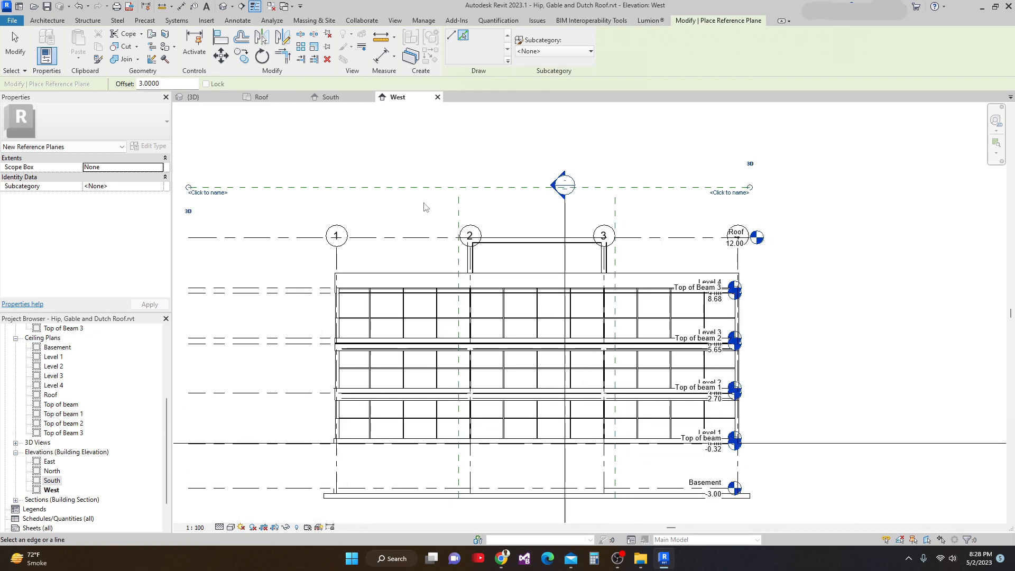
key("Escape")
Extend the upper ends of grids 1 to 4 together so their bubbles sit above the horizontal reference plane.
scroll(439, 186, "up", 4)
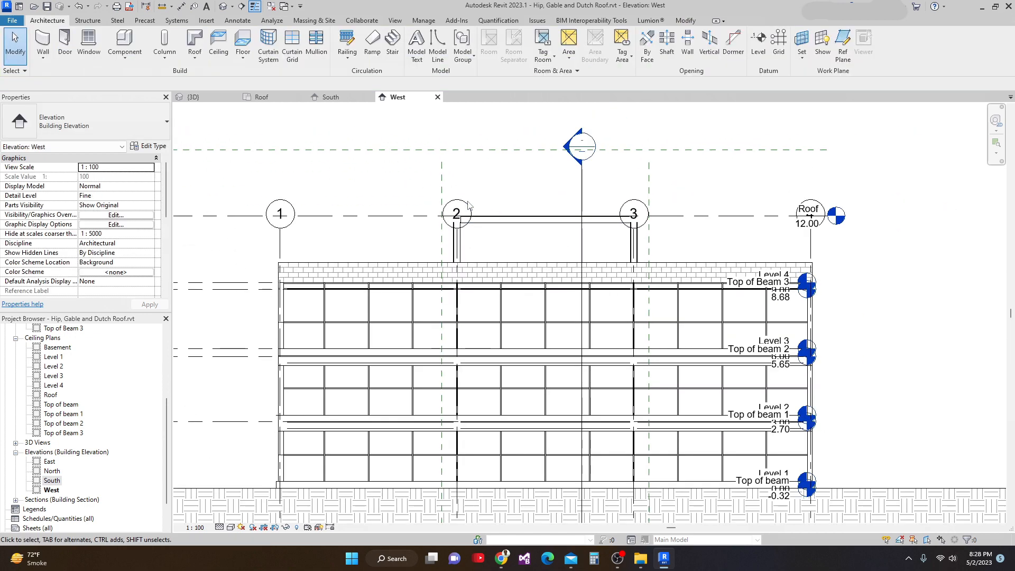
left_click(457, 241)
scroll(423, 231, "down", 2)
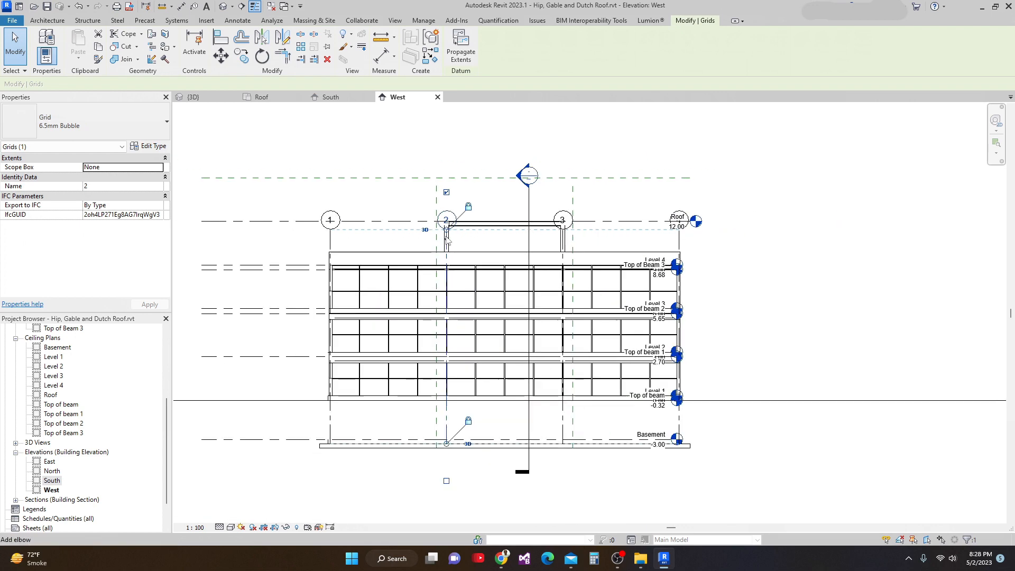
key("Escape")
left_click(332, 241)
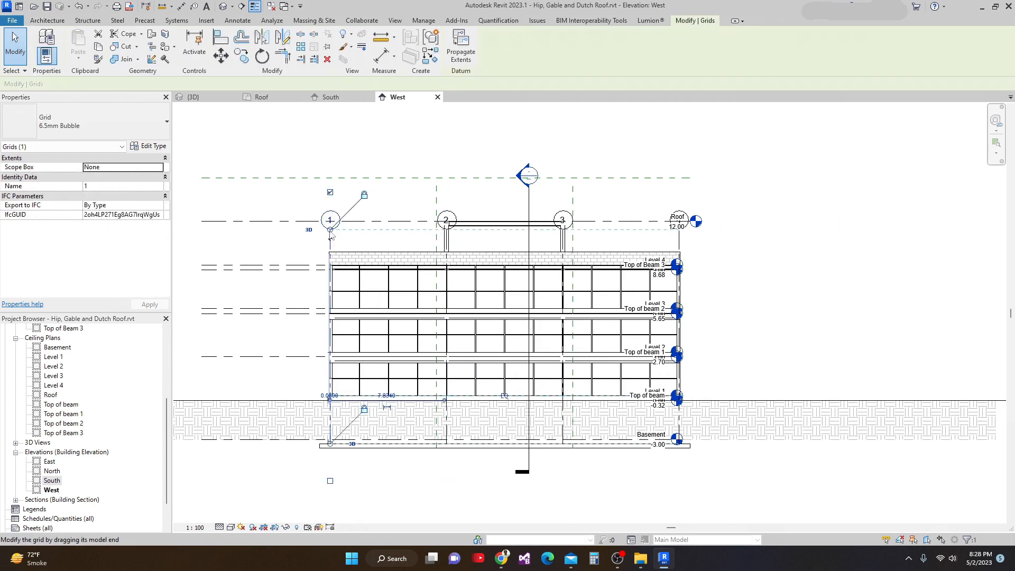
left_click_drag(331, 229, 332, 128)
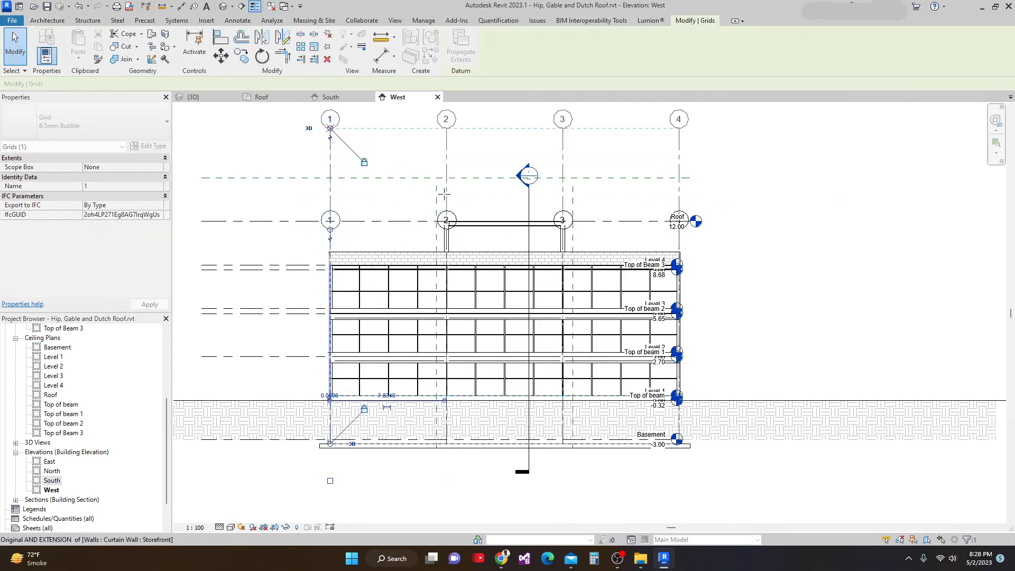
key("Escape")
Start a Roof by Extrusion on work plane Reference Plane : Ref 1, with reference level Roof and offset 0.0000.
scroll(476, 211, "up", 3)
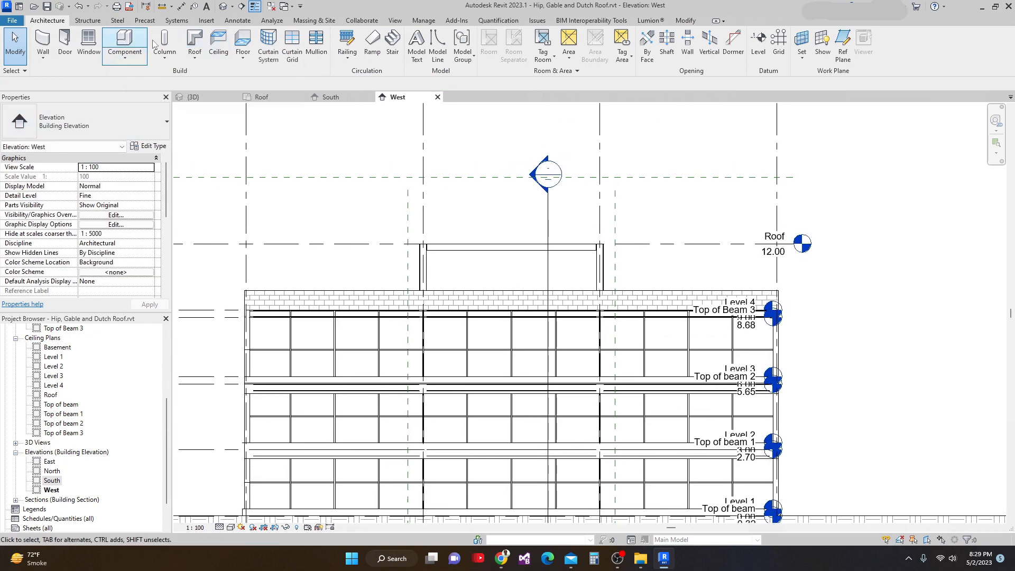
left_click(194, 64)
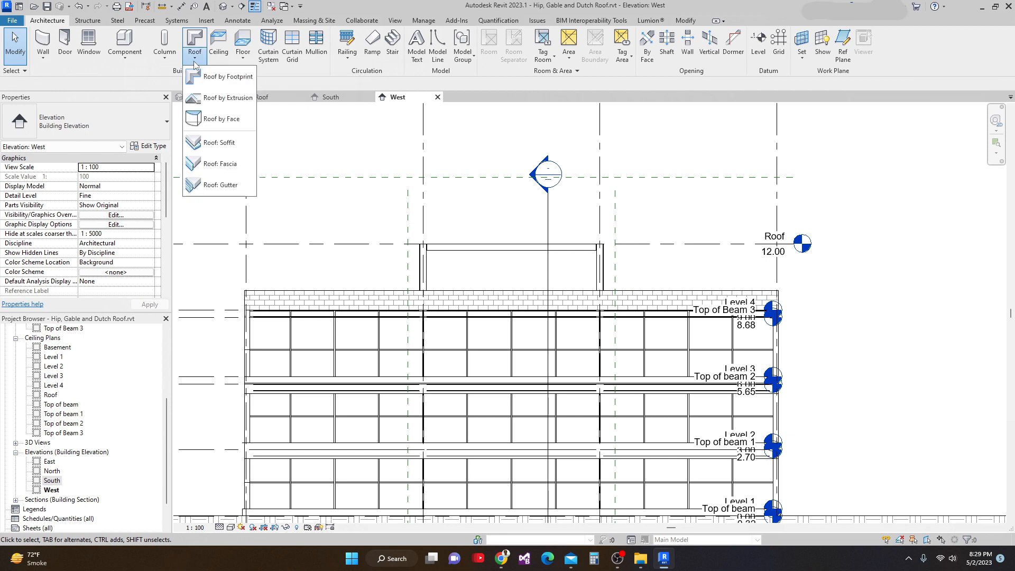
left_click(201, 99)
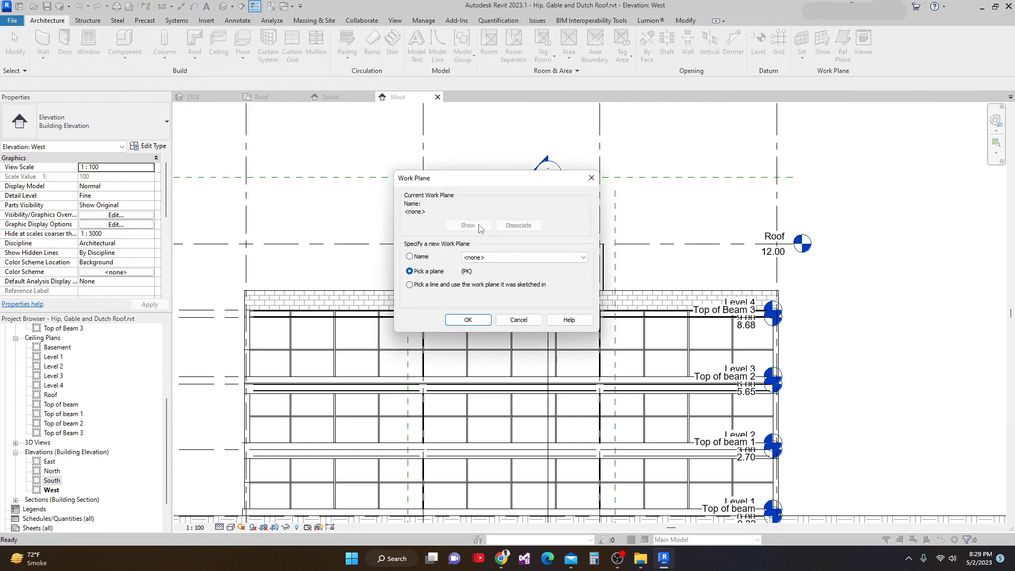
left_click_drag(472, 180, 393, 135)
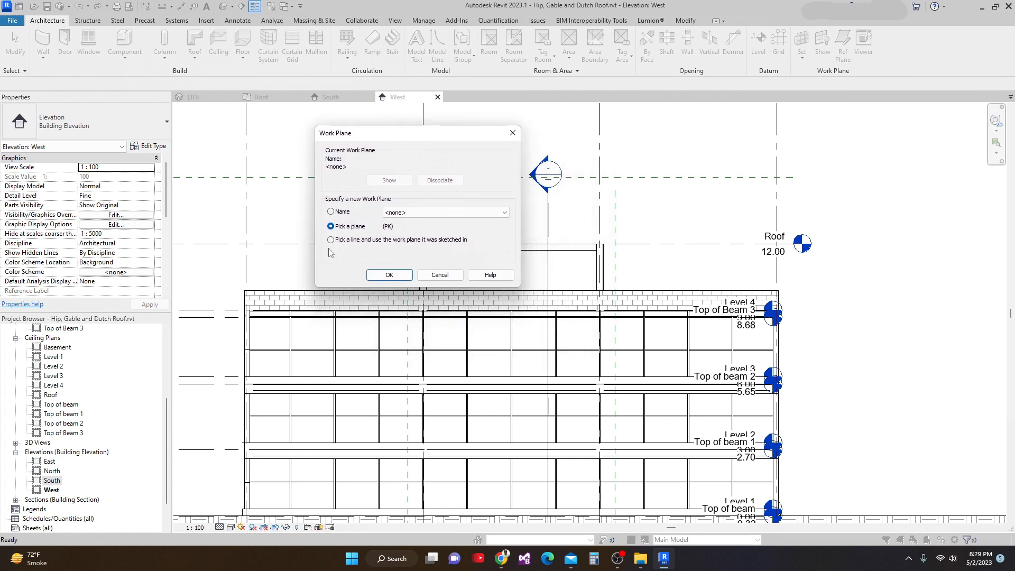
left_click(350, 212)
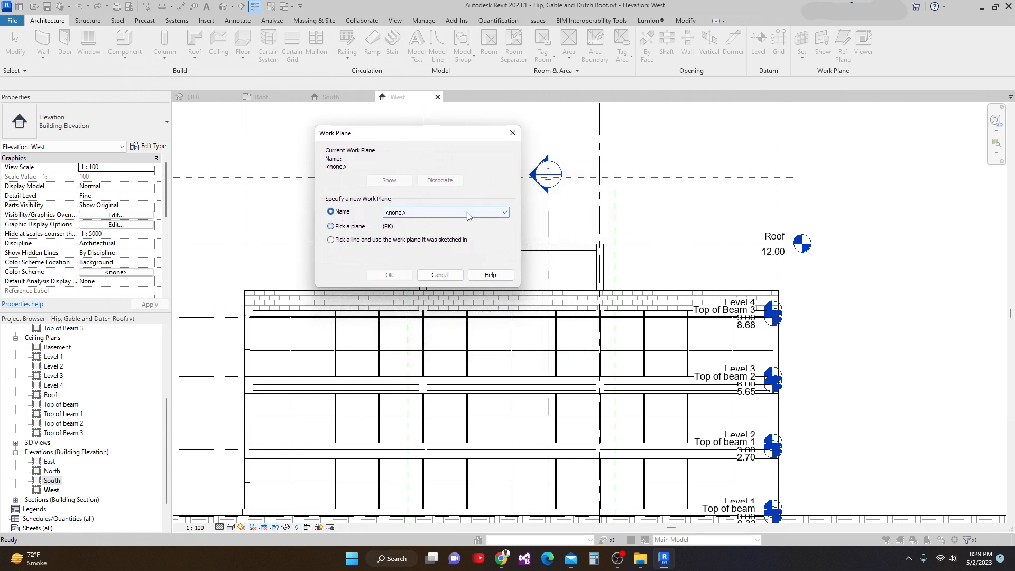
left_click(506, 213)
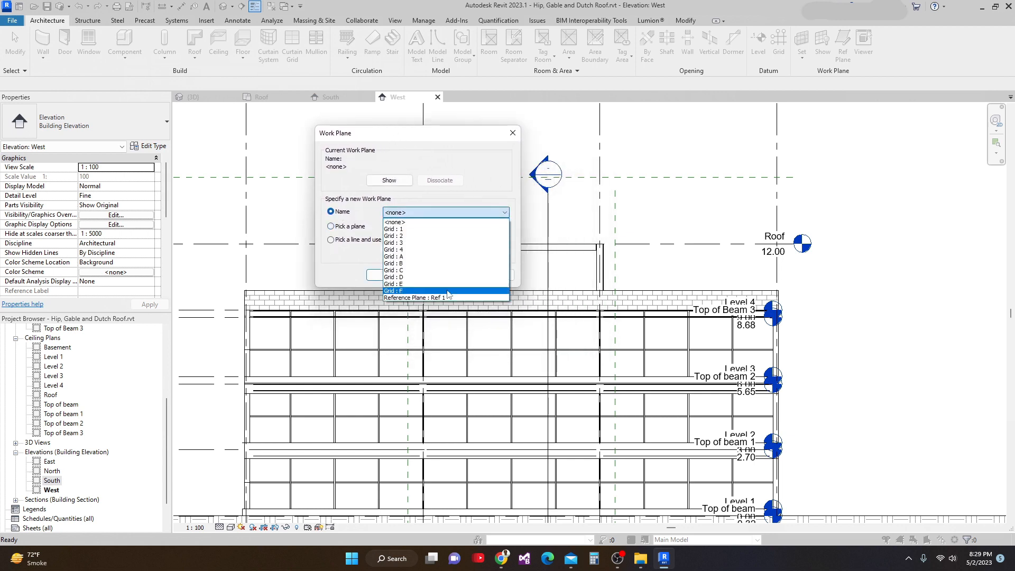
left_click(430, 298)
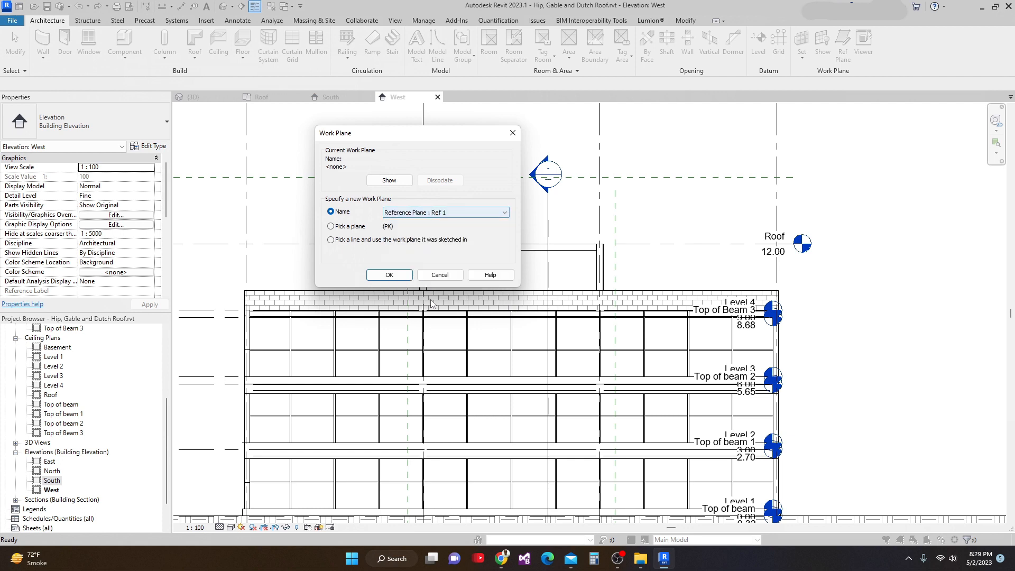
left_click(389, 275)
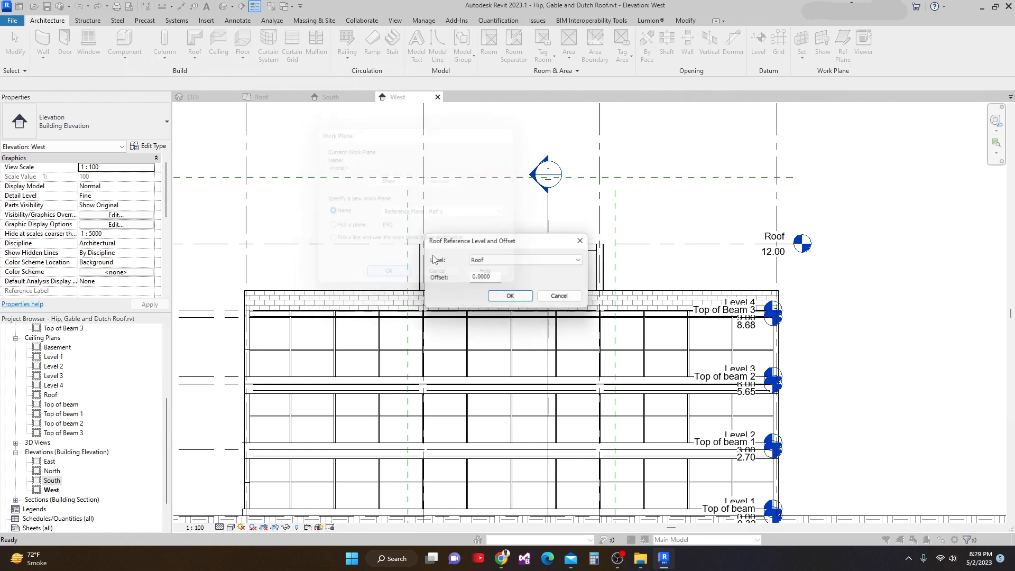
left_click(510, 298)
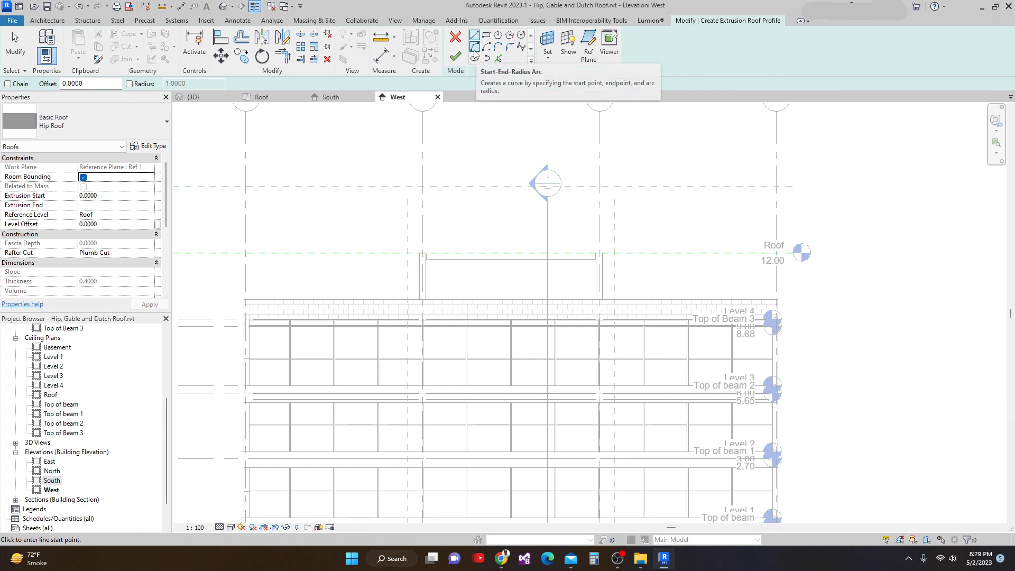
Sketch an inward-curving arc, radius about 4.18, from the reference plane beside grid 2 at Roof level to the upper reference plane, and finish the roof.
left_click(474, 48)
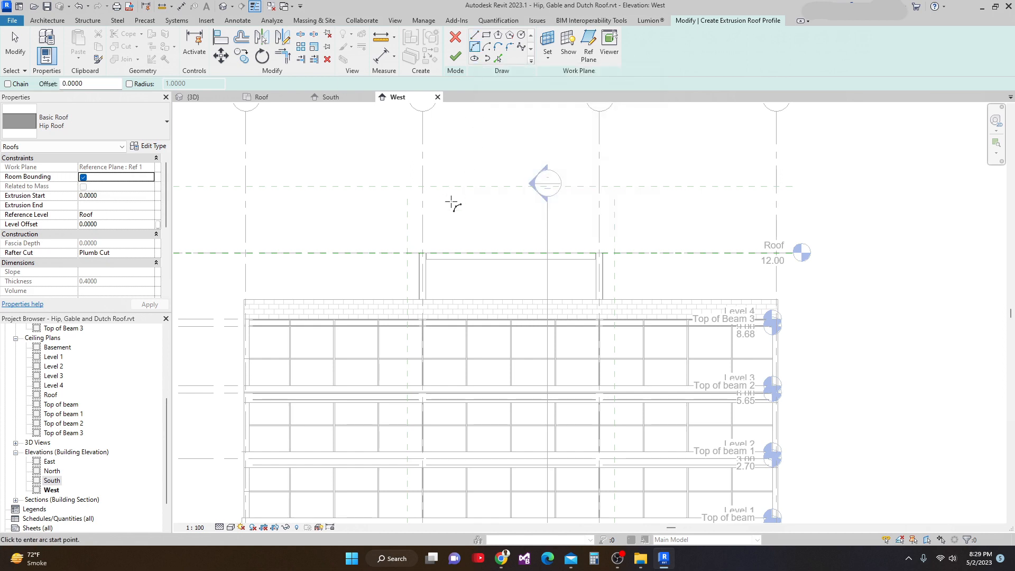
scroll(407, 262, "up", 2)
left_click(407, 252)
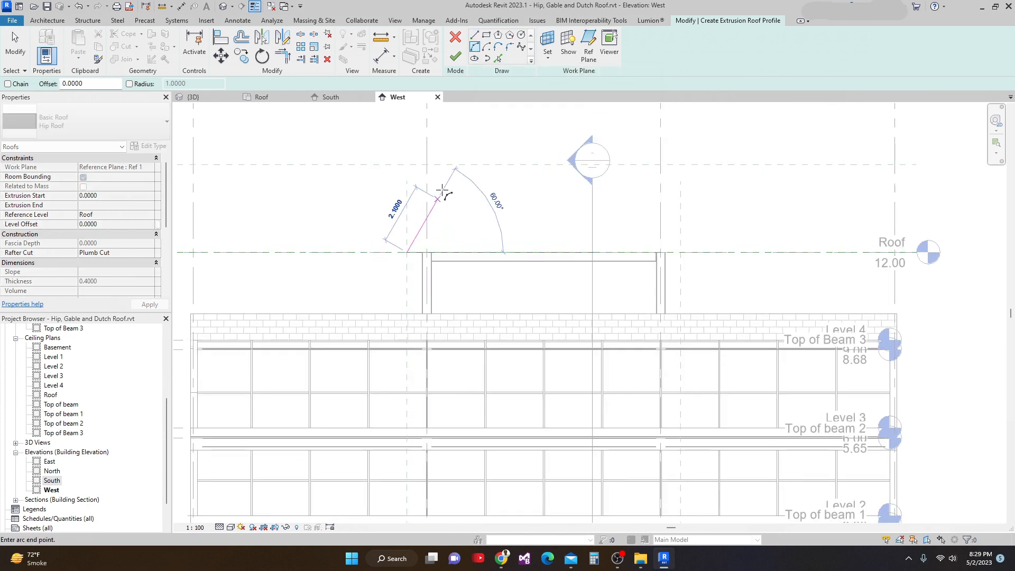
left_click(459, 165)
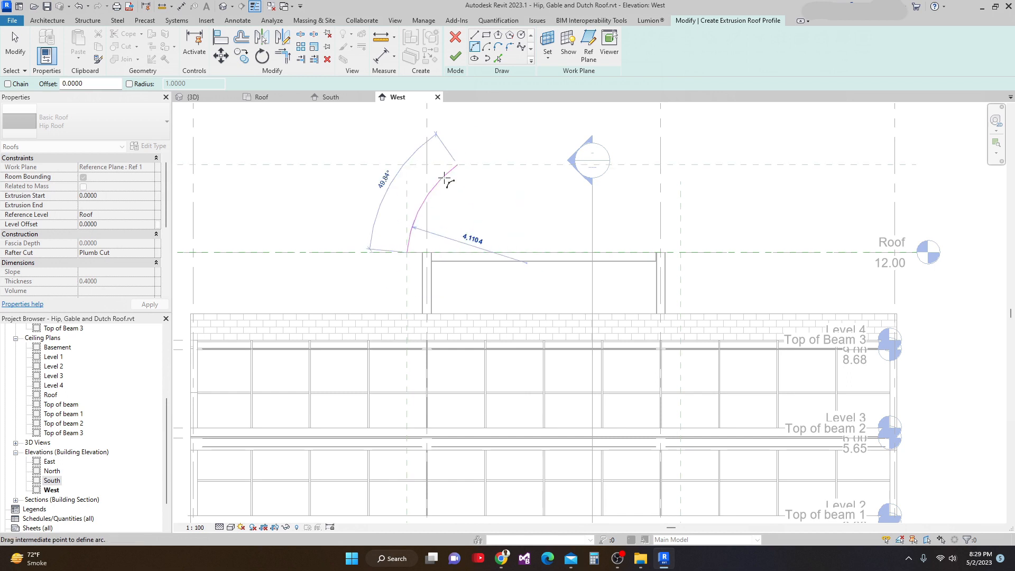
scroll(448, 182, "up", 2)
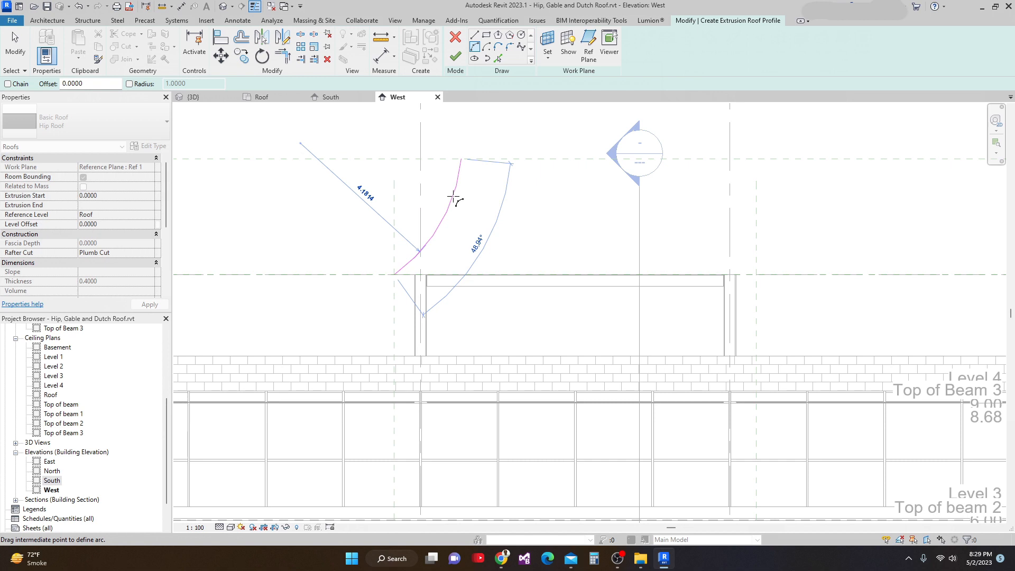
left_click(453, 197)
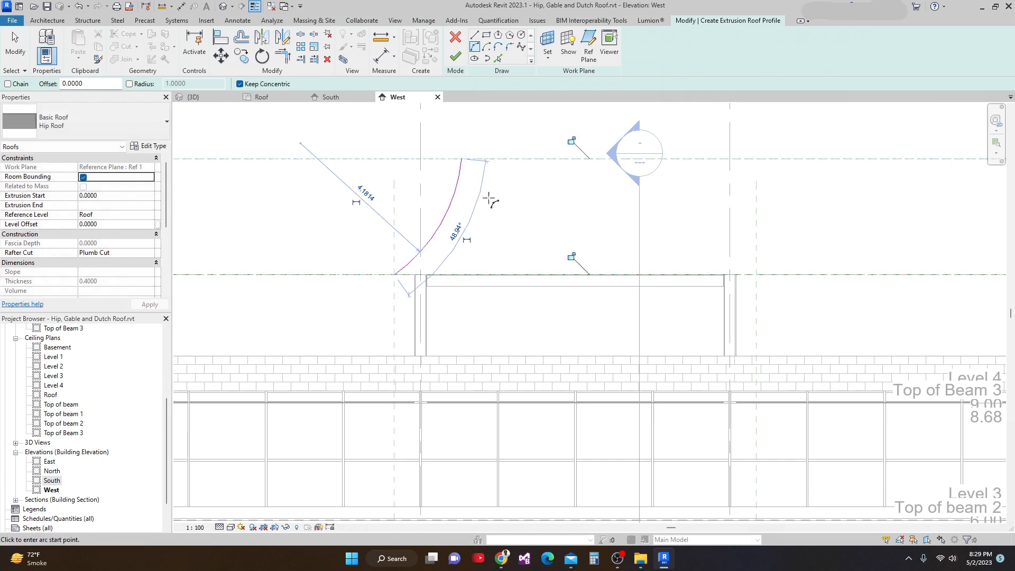
scroll(463, 244, "down", 2)
scroll(464, 243, "down", 1)
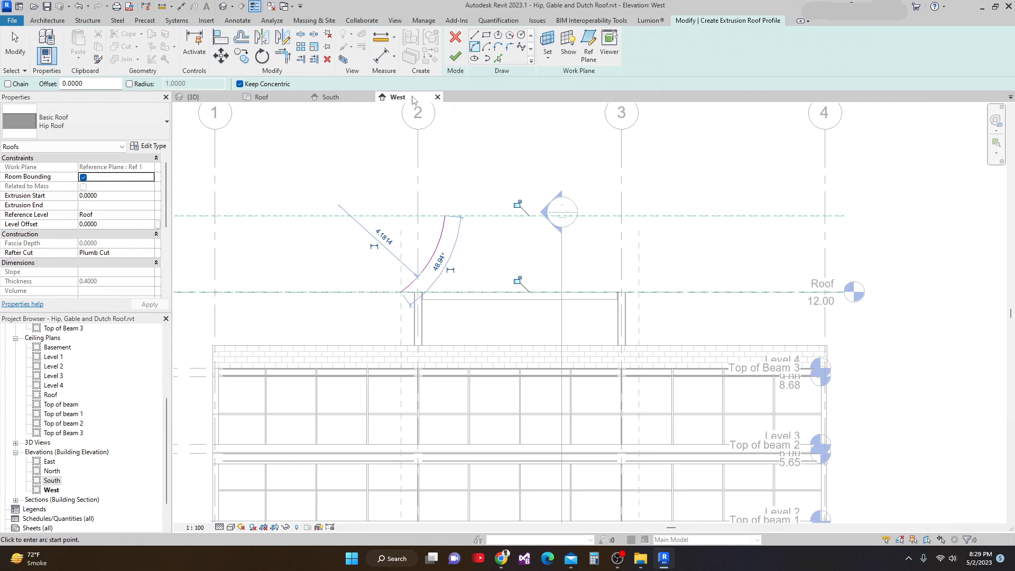
left_click(457, 59)
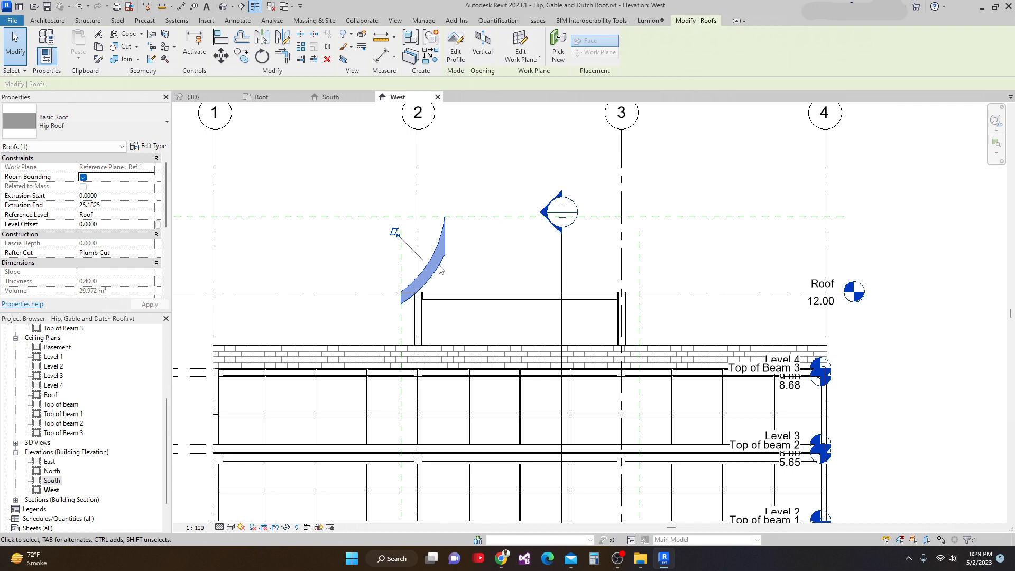
Change the curved extrusion roof's type from the roof types list to Generic - 125mm.
scroll(431, 246, "up", 2)
scroll(431, 246, "up", 1)
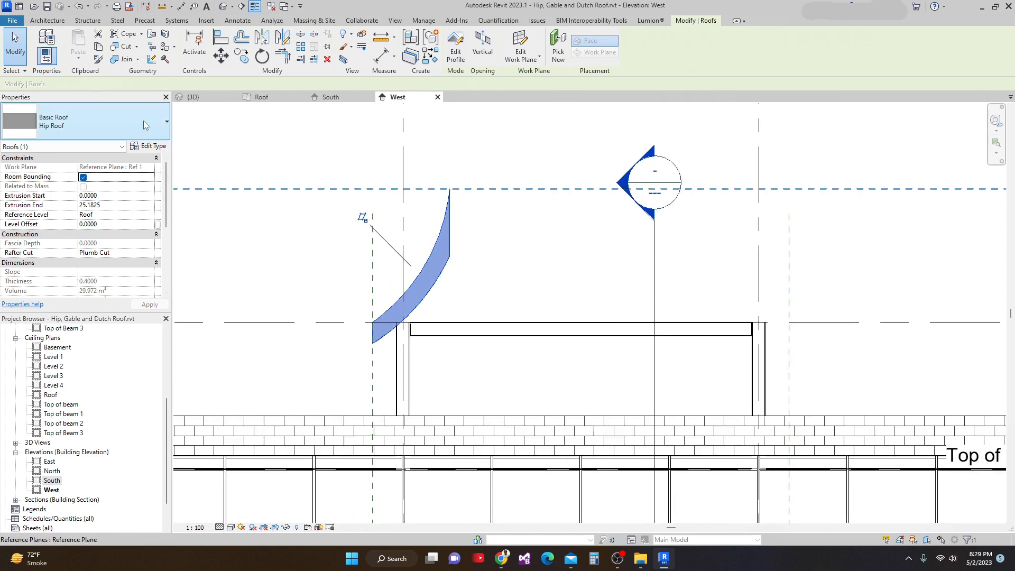
left_click(167, 123)
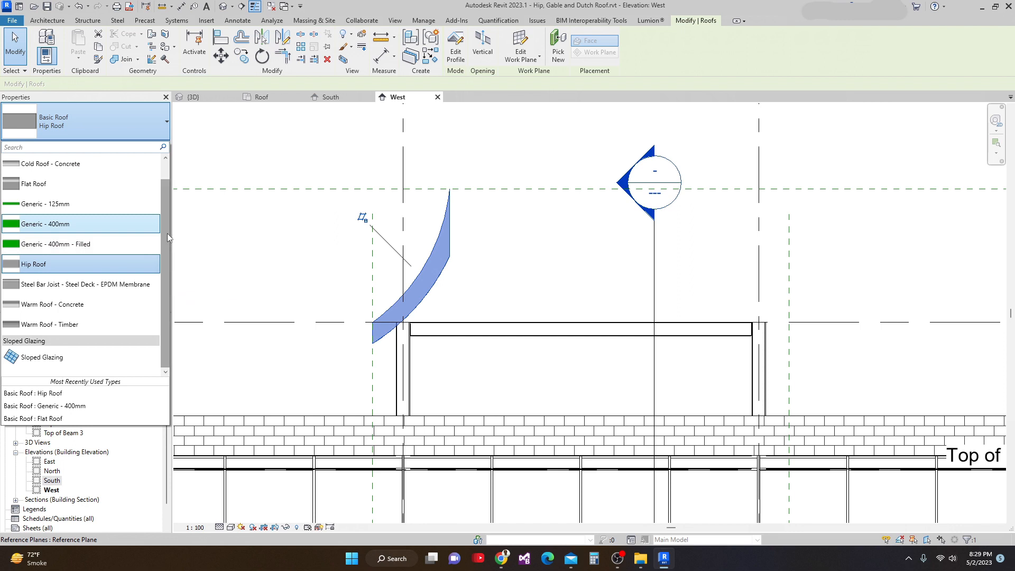
scroll(169, 235, "up", 1)
scroll(170, 238, "down", 1)
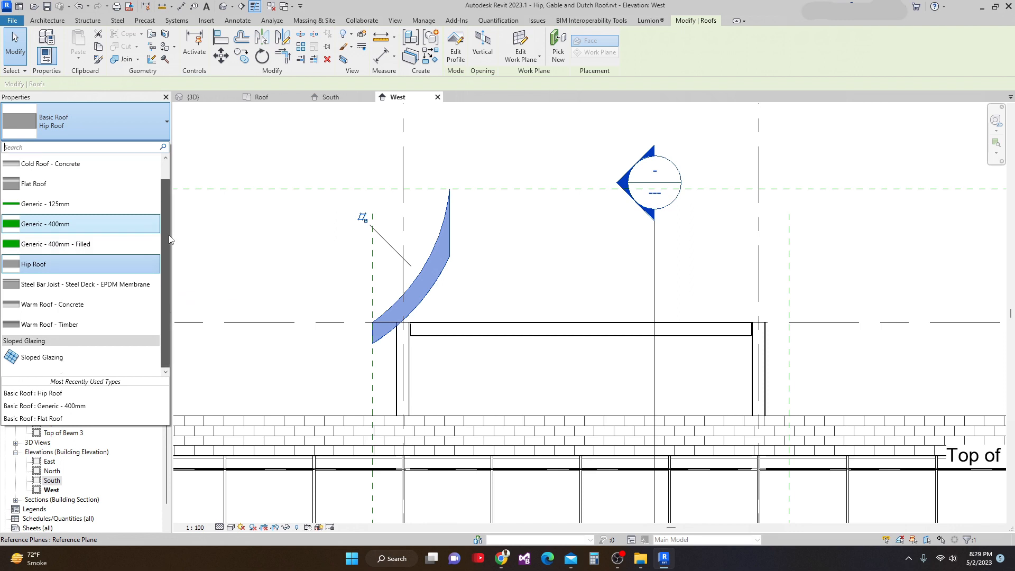
scroll(170, 235, "up", 1)
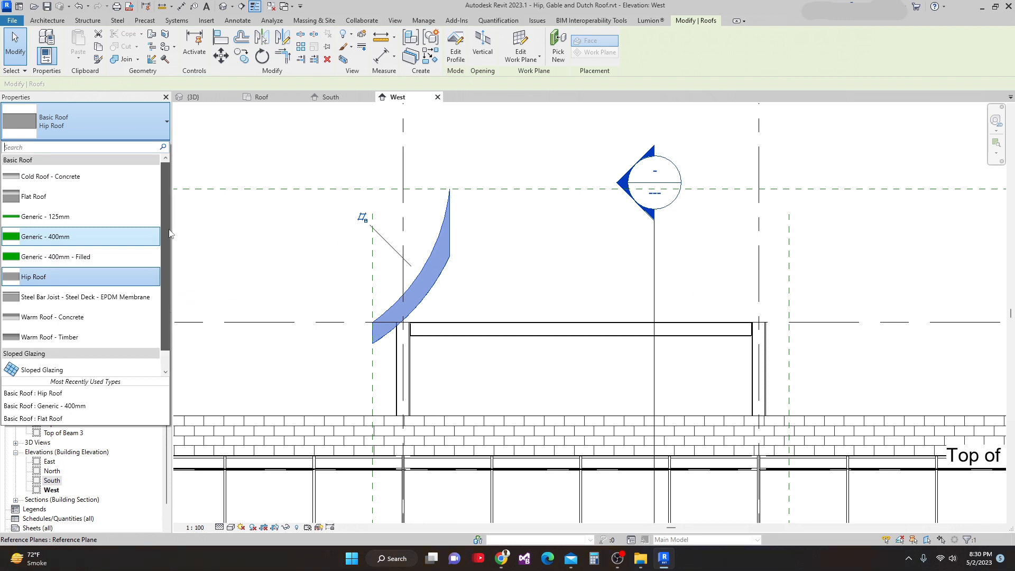
left_click(75, 221)
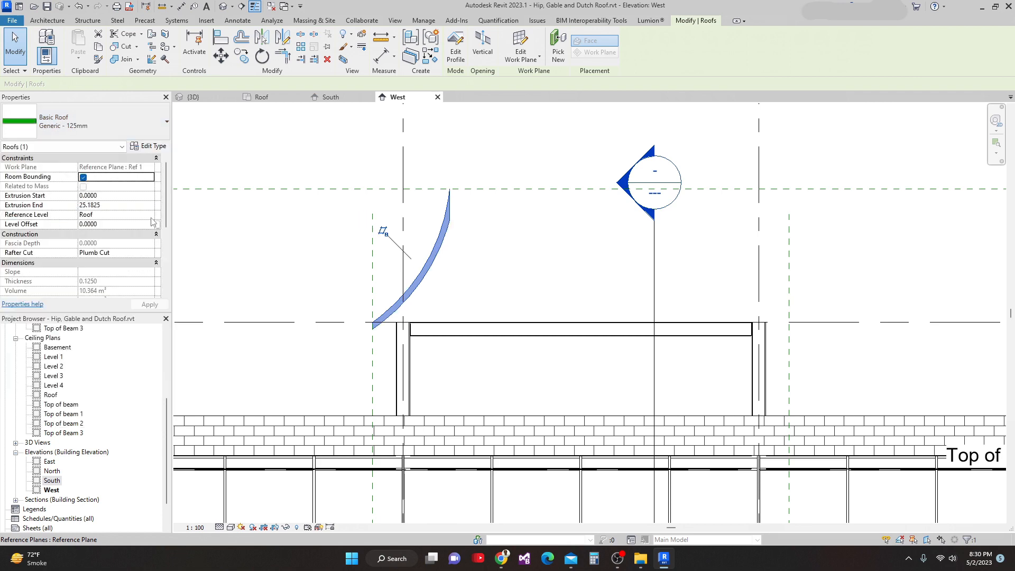
scroll(340, 256, "down", 4)
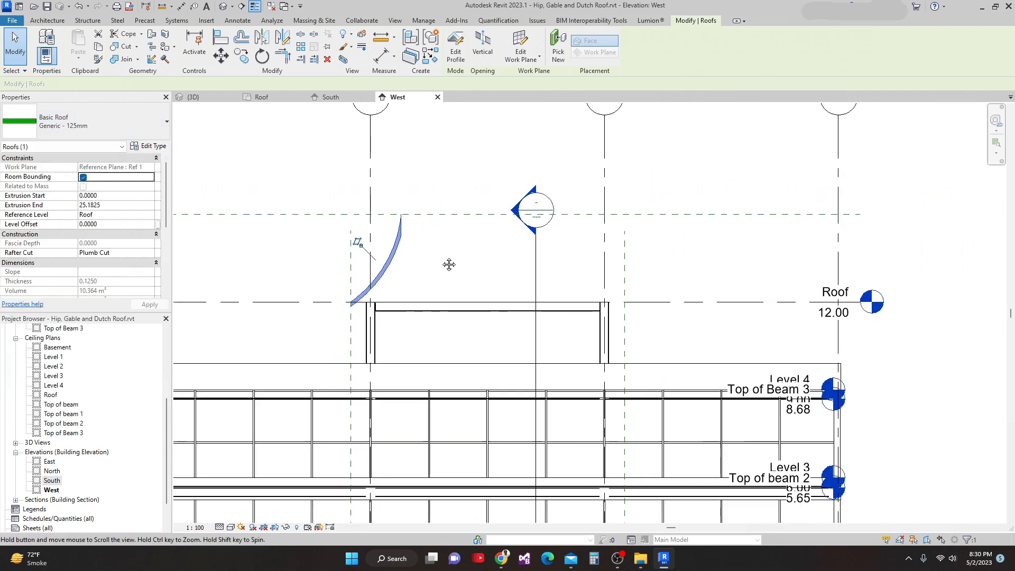
middle_click_drag(449, 264, 468, 279)
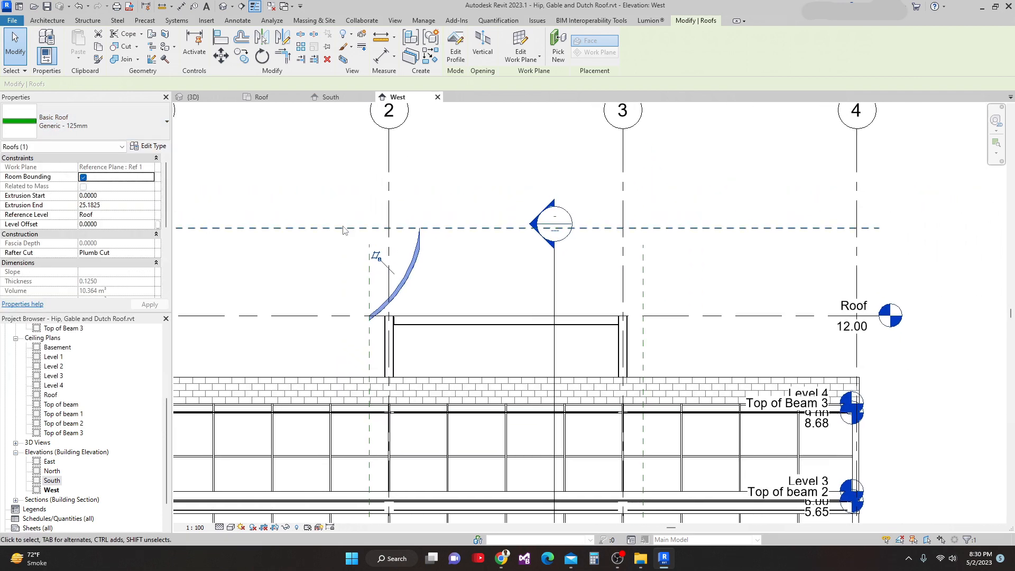
Duplicate the Generic - 125mm roof type under the name Gambrel Roof.
left_click(153, 147)
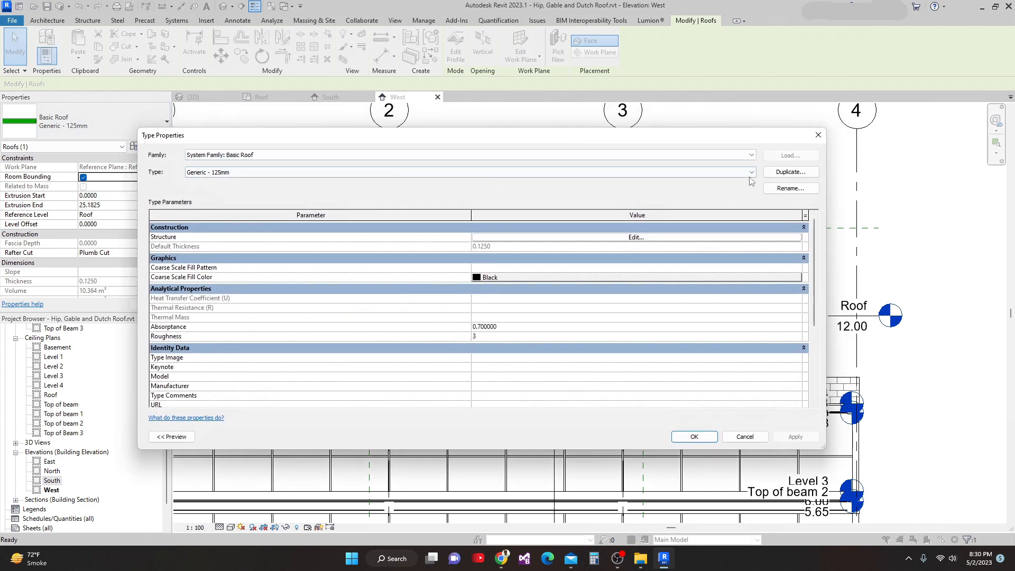
left_click(788, 171)
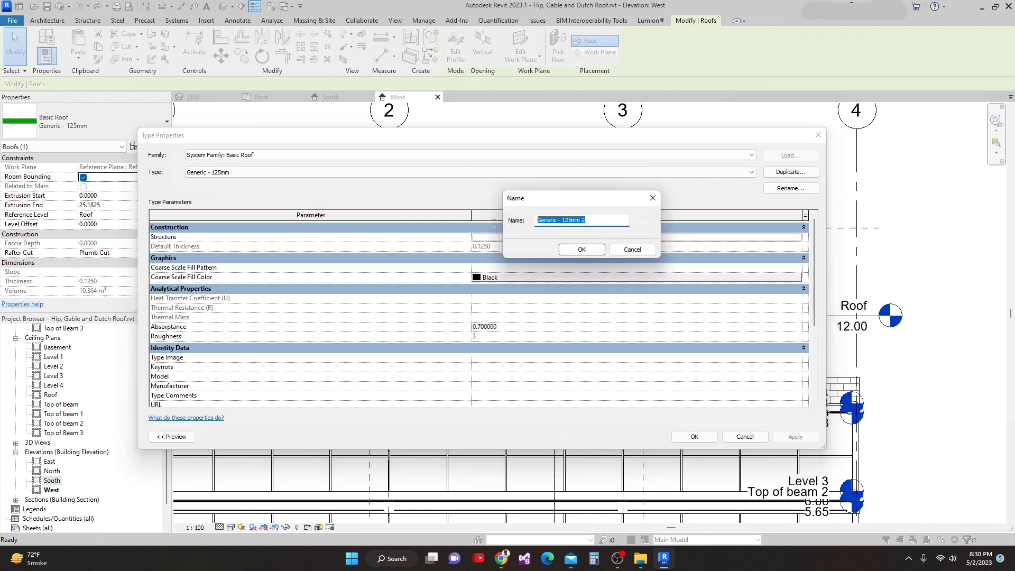
type("Gambrel Roof")
left_click(581, 249)
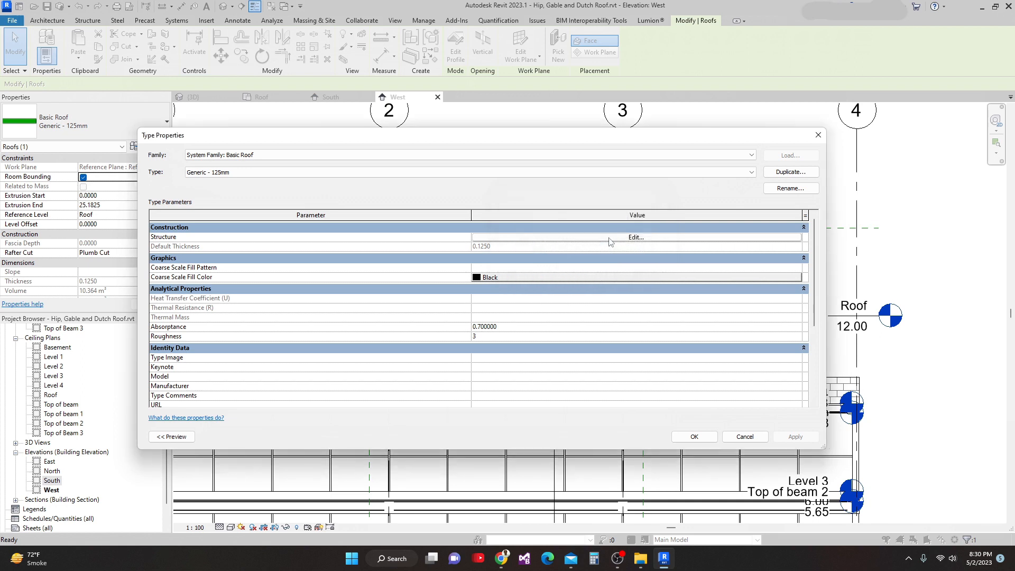
Set the Gambrel Roof structure layer's material to Wood Shake and accept the type changes.
left_click(634, 238)
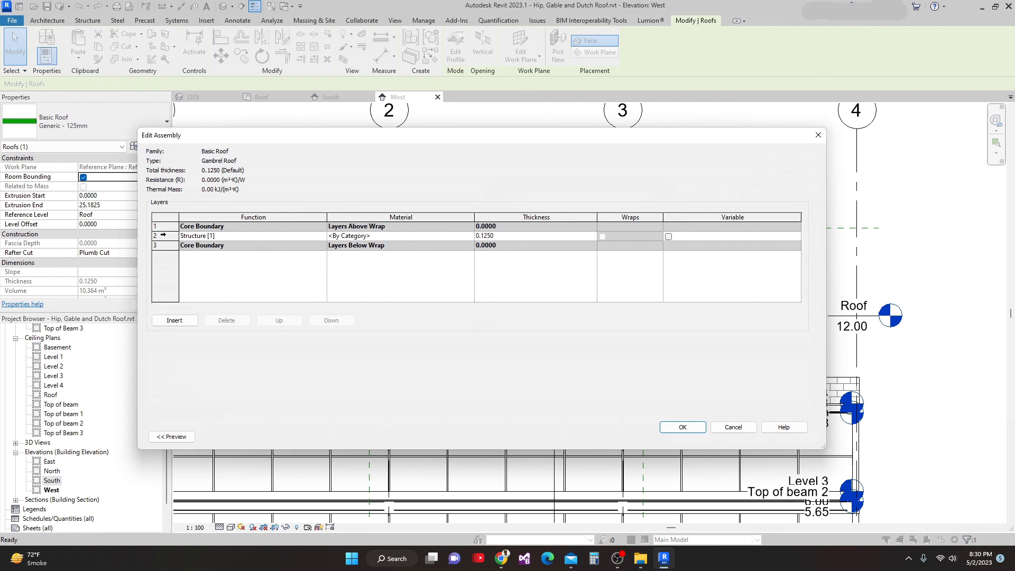
left_click(455, 236)
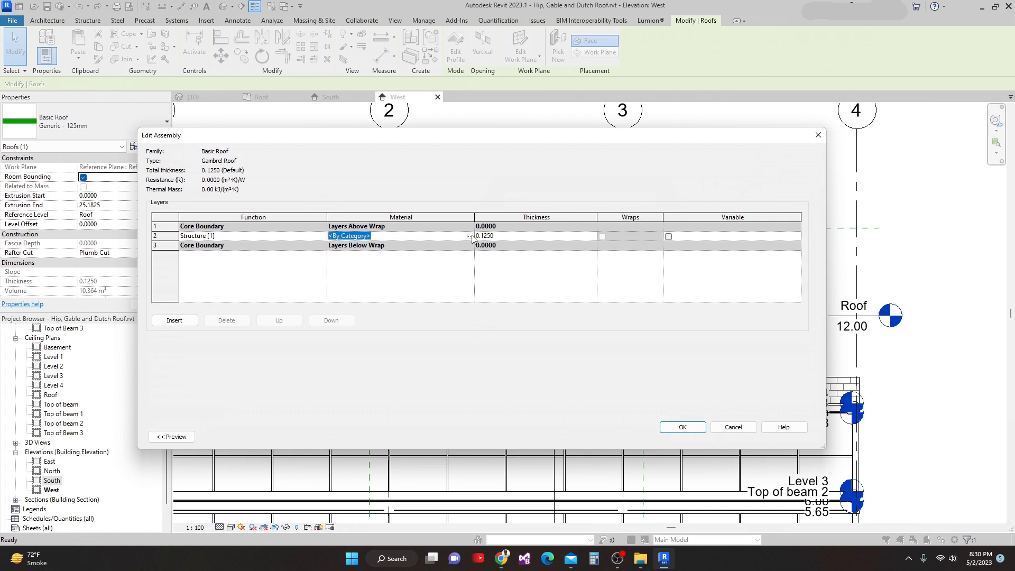
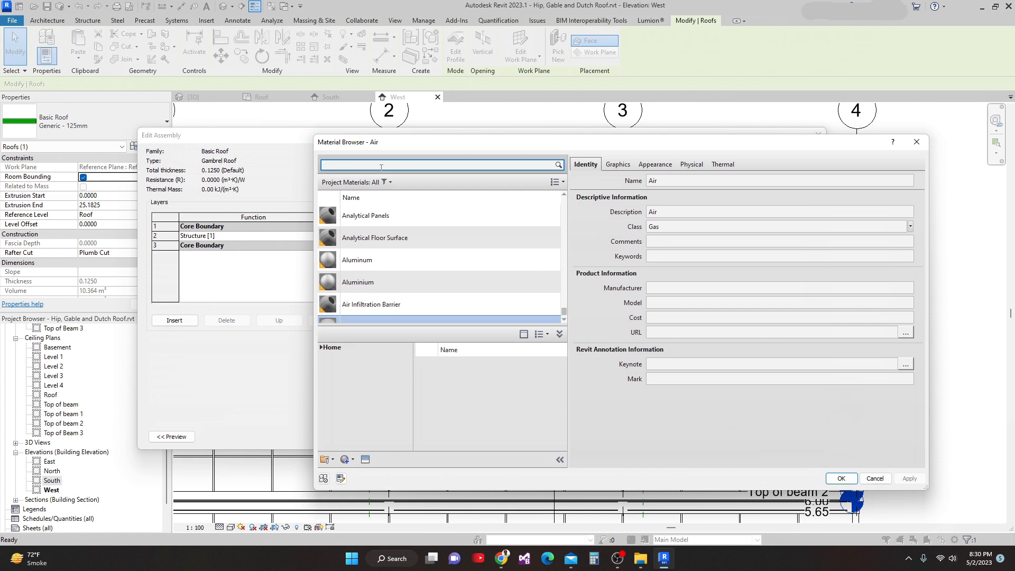
left_click(381, 167)
type("Wood Sha")
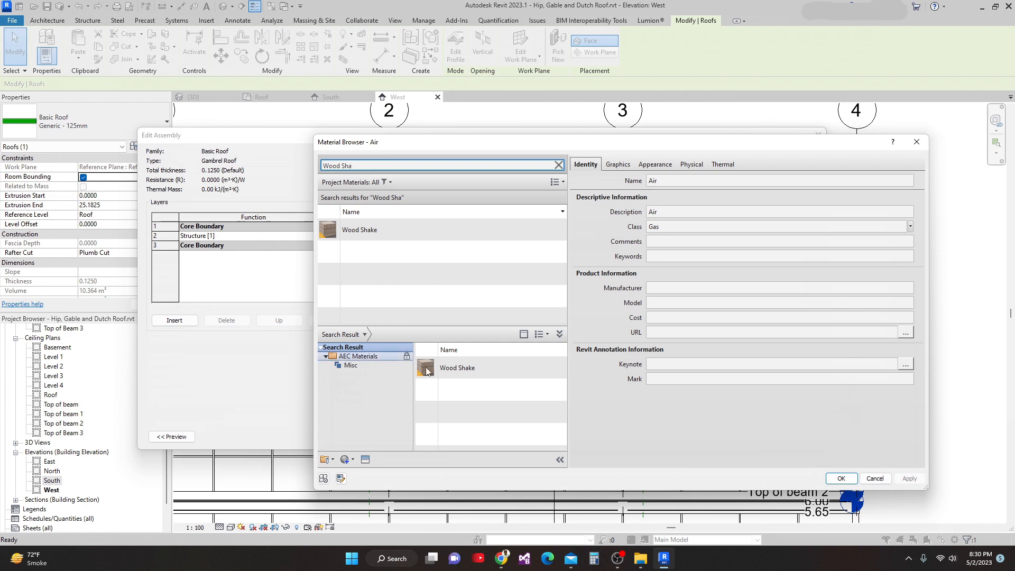
left_click(518, 367)
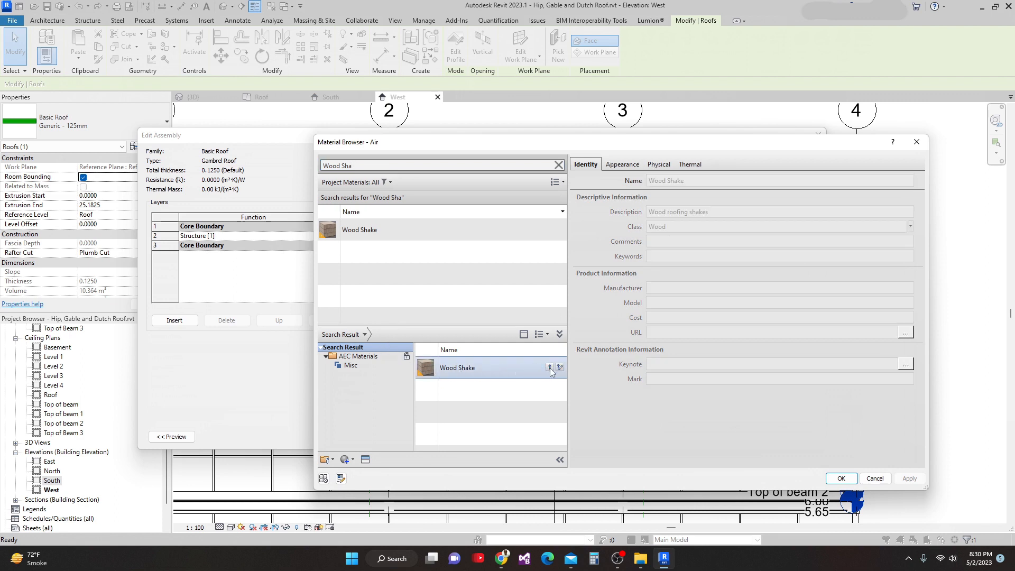
left_click(502, 229)
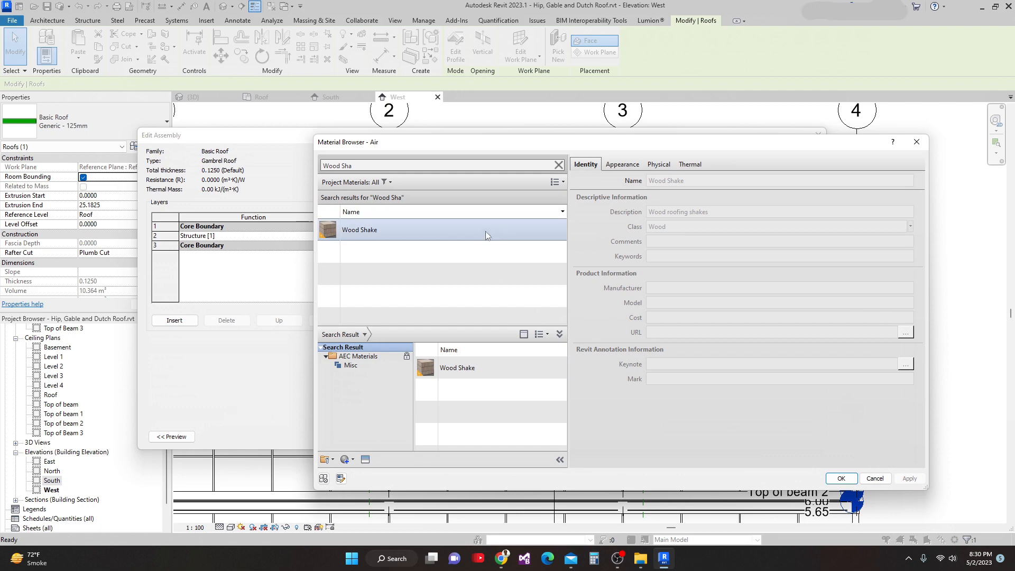
left_click(420, 229)
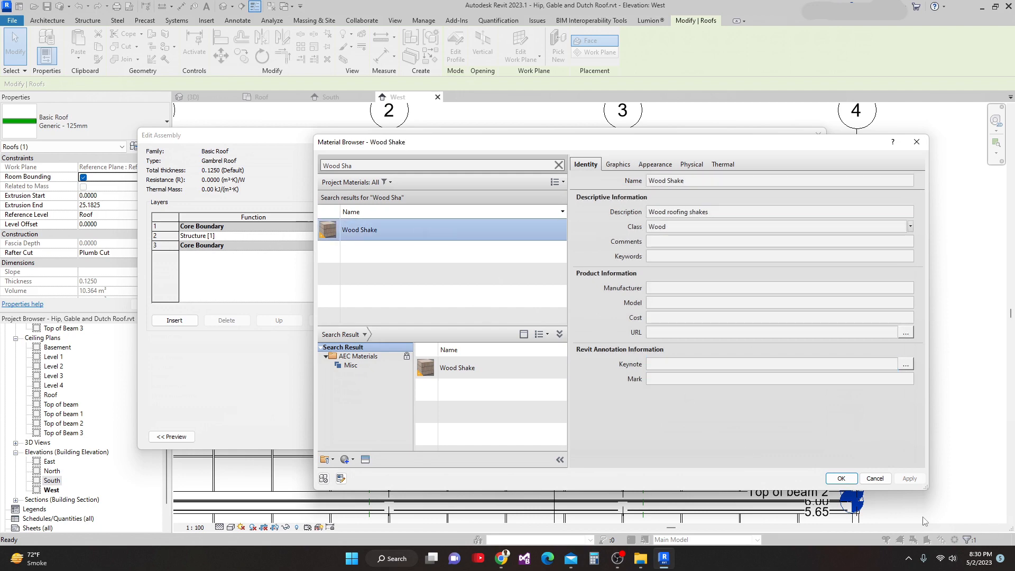
left_click(843, 478)
left_click(690, 428)
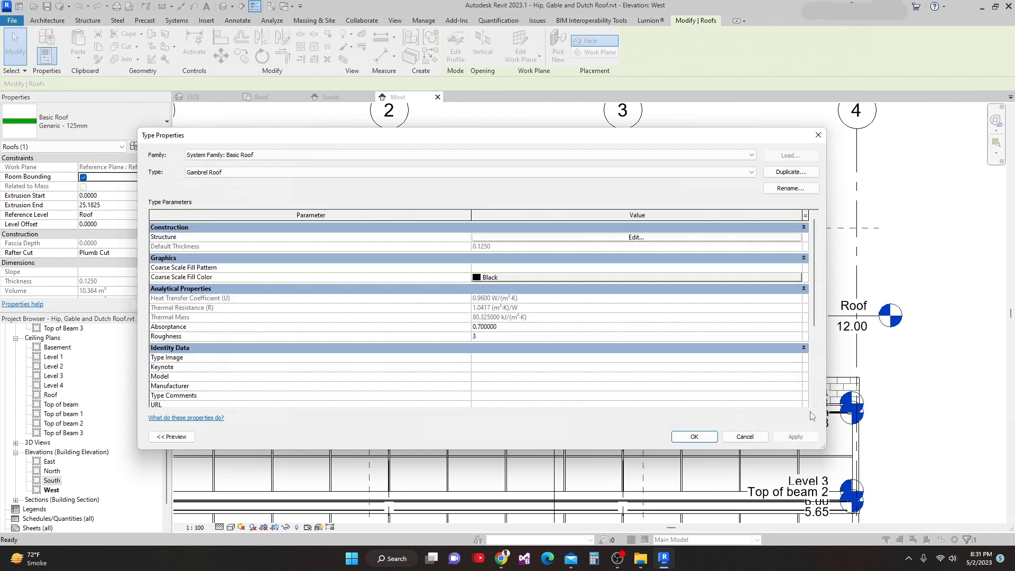
left_click(697, 436)
scroll(566, 367, "down", 2)
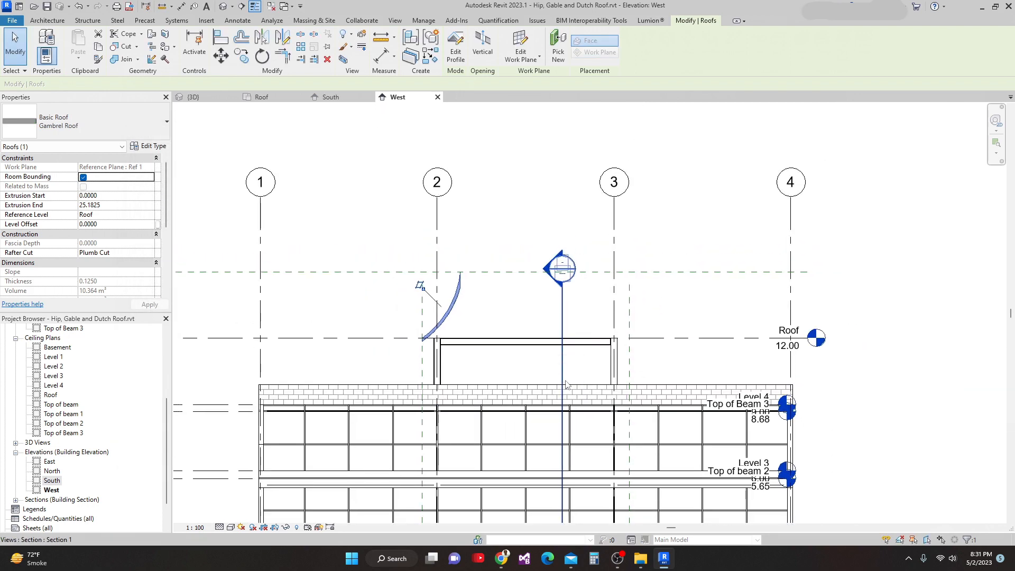
scroll(566, 385, "up", 2)
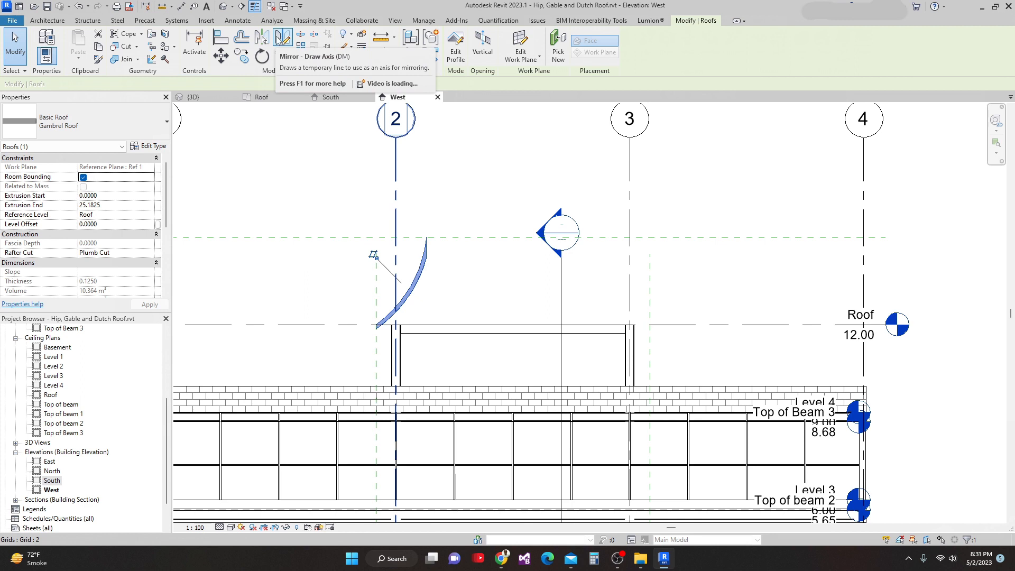
left_click(262, 38)
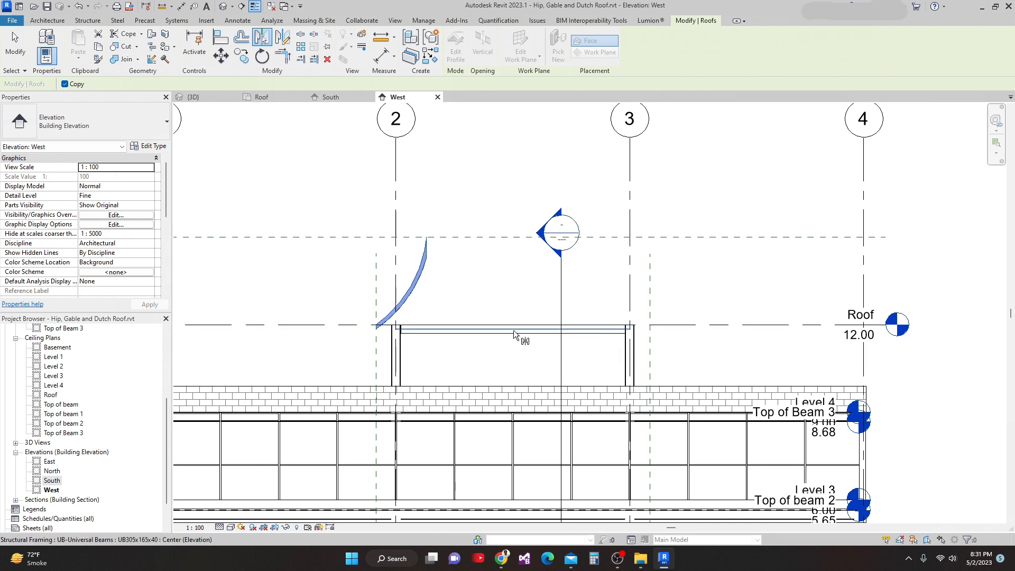
scroll(513, 333, "up", 1)
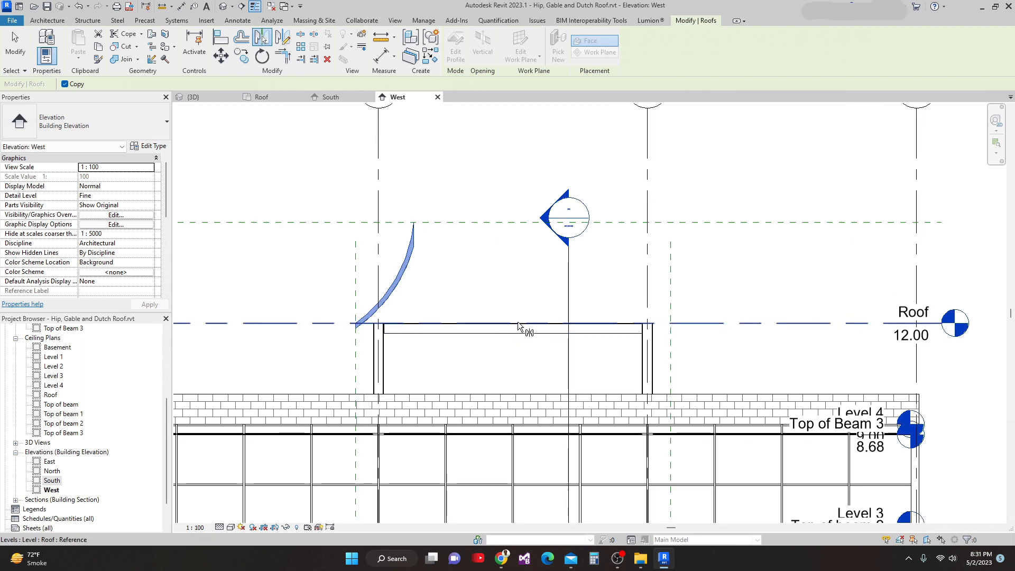
scroll(518, 325, "down", 3)
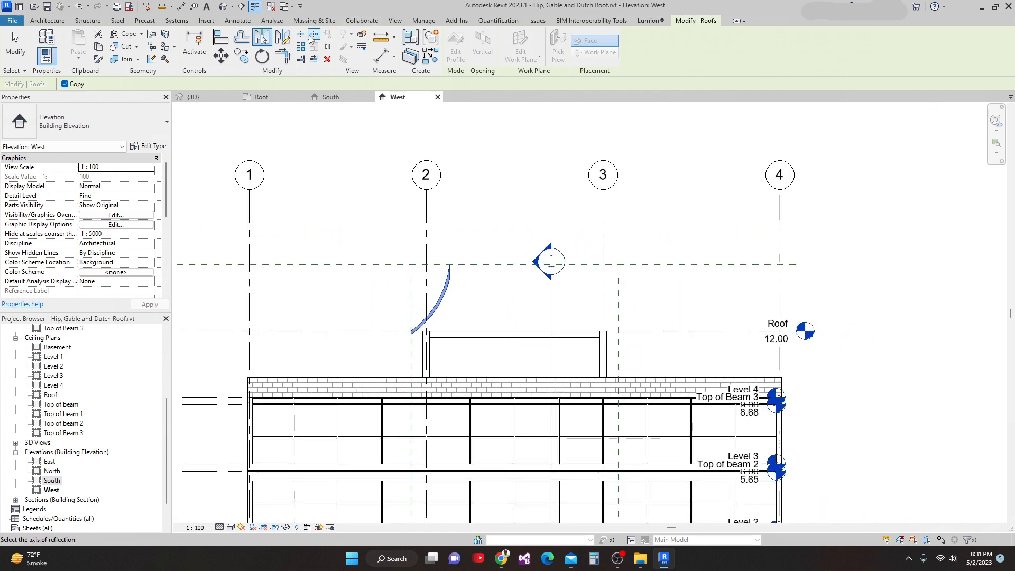
Mirror a copy of the curved roof about a drawn vertical axis from the rooftop beam's midpoint between grids 2 and 3.
left_click(282, 37)
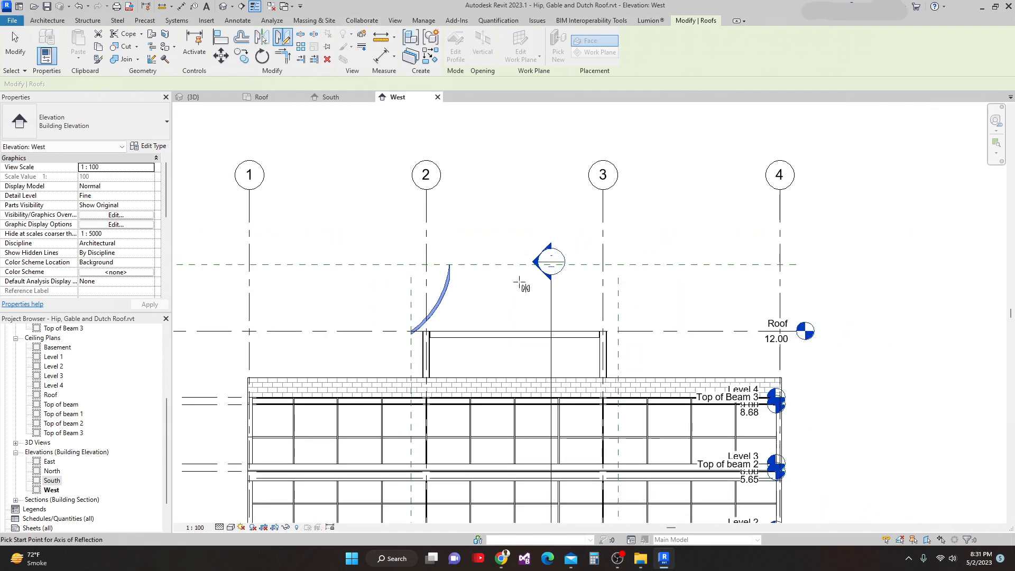
scroll(514, 331, "up", 2)
left_click(515, 332)
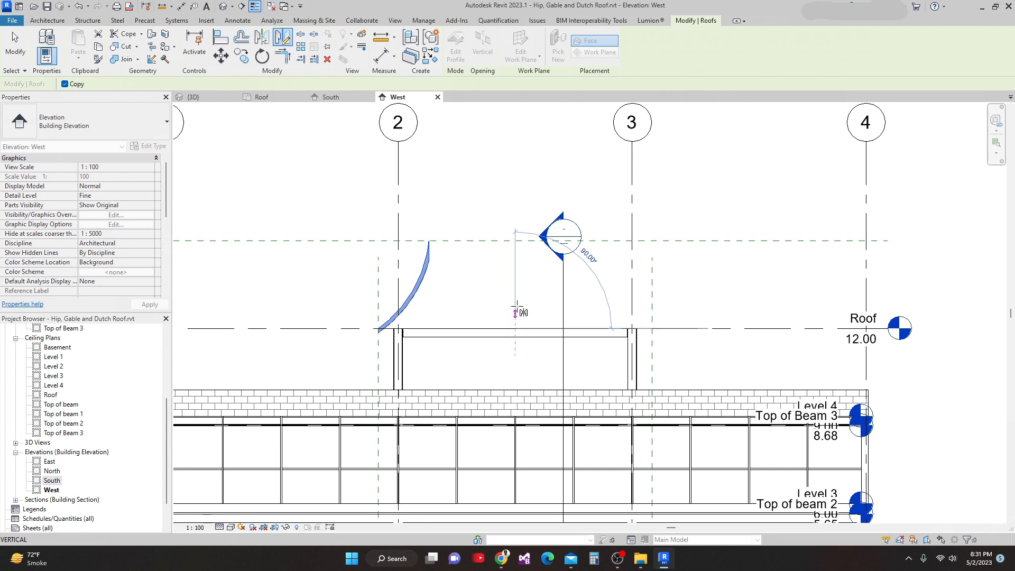
left_click(516, 261)
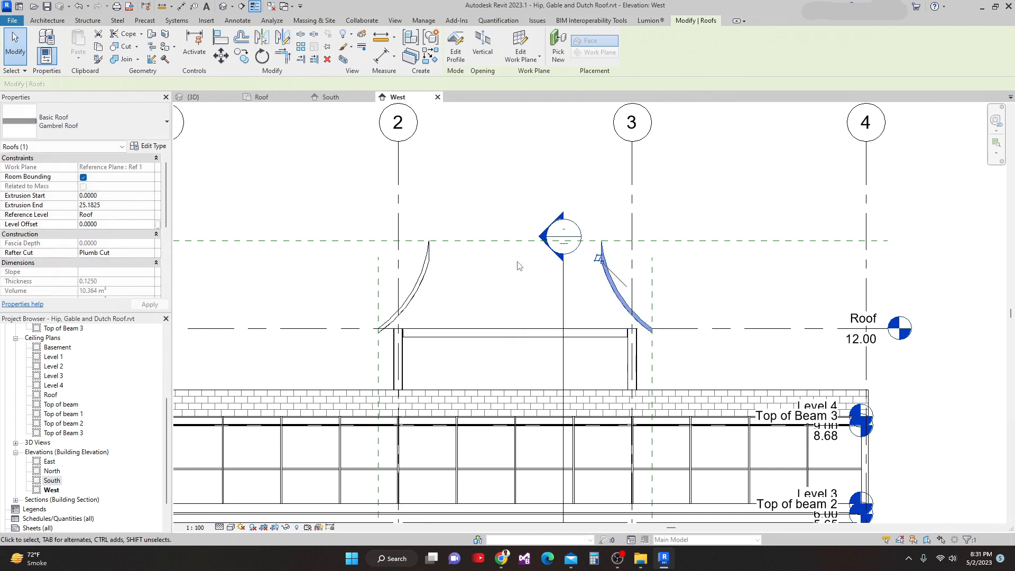
scroll(519, 265, "up", 2)
scroll(518, 265, "down", 1)
left_click(518, 264)
Examine the two mirrored curved roofs in the elevation and in the 3D view.
scroll(571, 321, "down", 2)
middle_click_drag(570, 322, 566, 322)
scroll(550, 299, "down", 1)
middle_click_drag(513, 277, 532, 270)
scroll(603, 345, "up", 1)
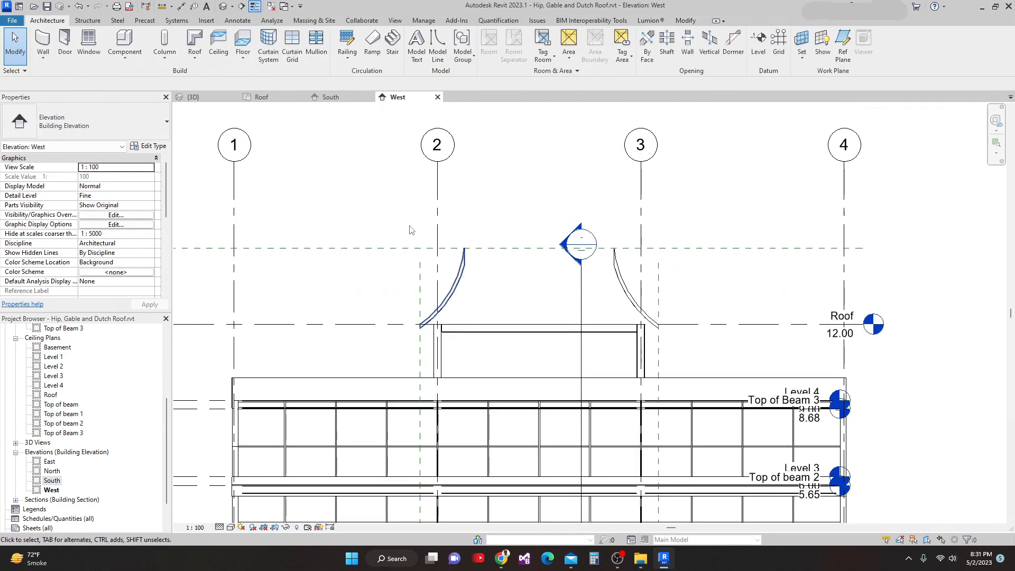
left_click(200, 100)
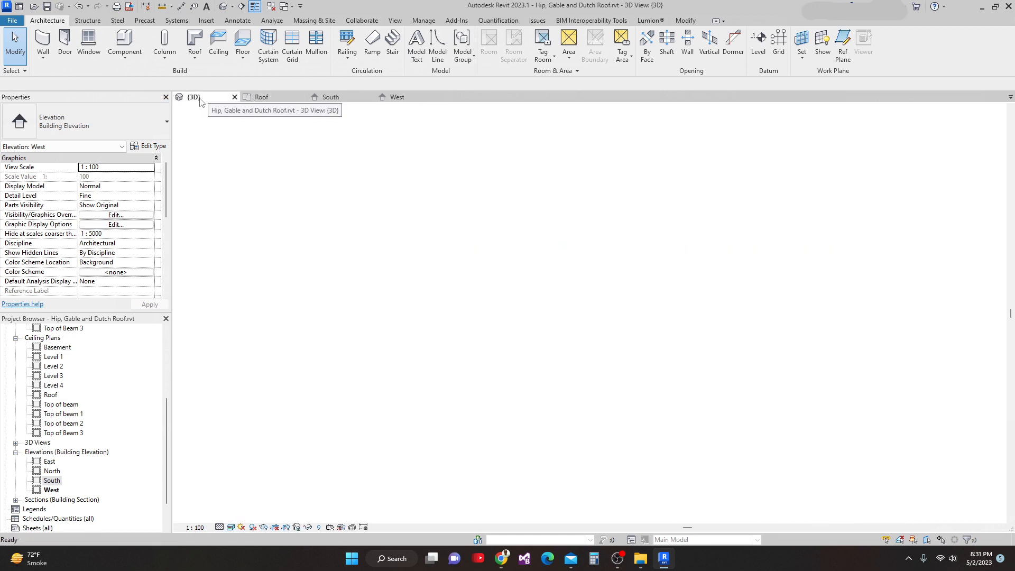
mouse_move(538, 350)
middle_mouse_down("shift")
mouse_move(541, 360)
mouse_move(370, 333)
mouse_move(399, 266)
mouse_move(655, 324)
mouse_move(433, 229)
mouse_move(559, 356)
mouse_move(545, 342)
middle_mouse_up("shift")
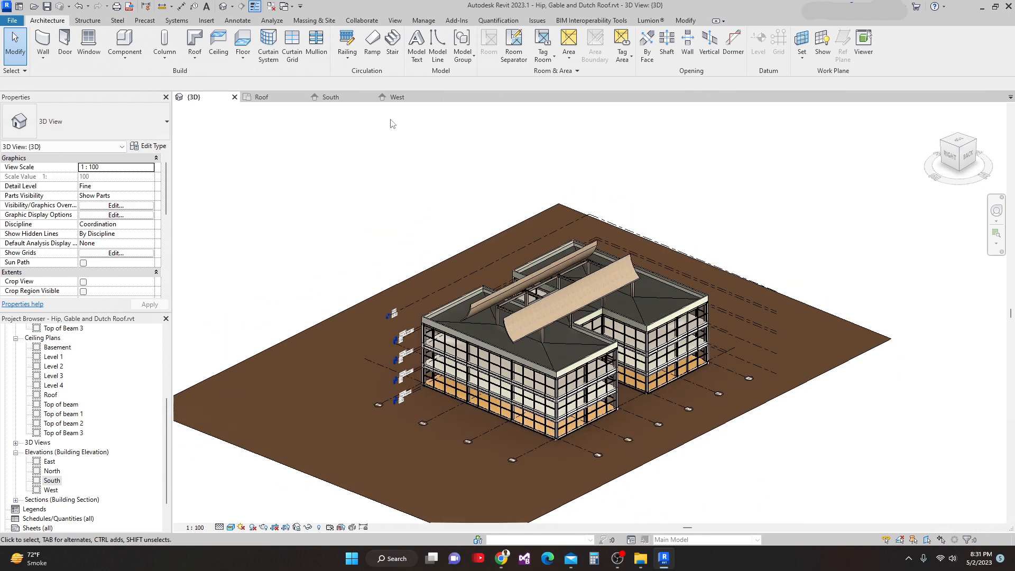
In the Roof floor plan, align the overhanging end of the curved roof along grid 2 to the vertical reference plane beyond the last roof beam.
left_click(274, 99)
scroll(742, 372, "down", 6)
middle_click_drag(693, 363, 493, 344)
scroll(547, 311, "up", 2)
middle_click_drag(539, 311, 448, 318)
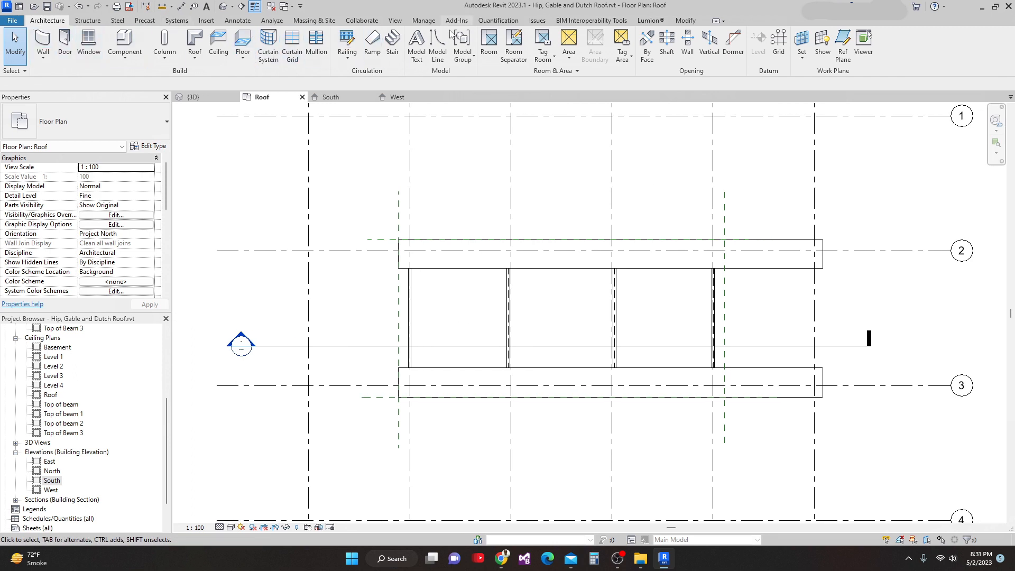
left_click(659, 249)
left_click(228, 38)
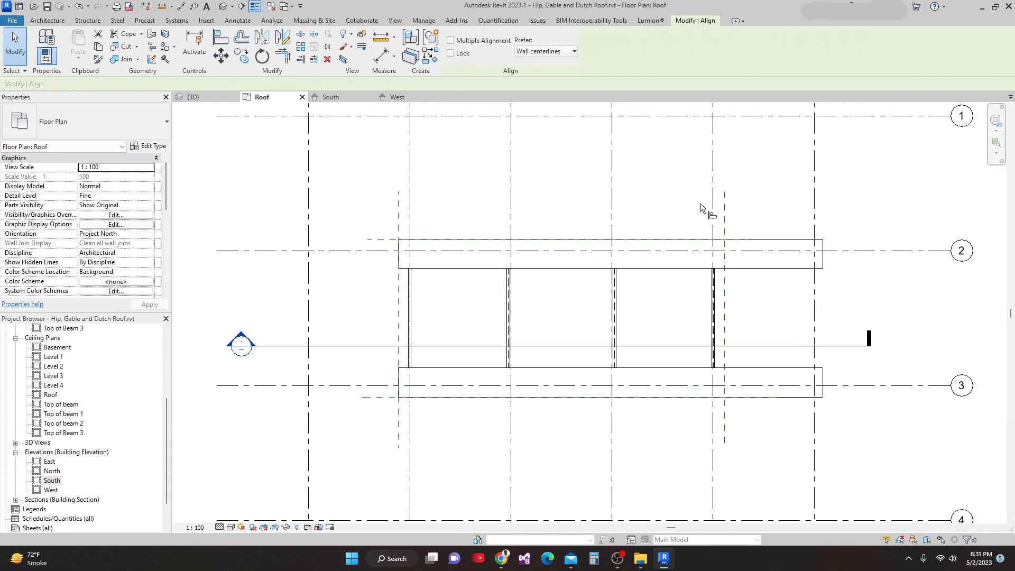
scroll(826, 258, "up", 1)
scroll(825, 261, "up", 1)
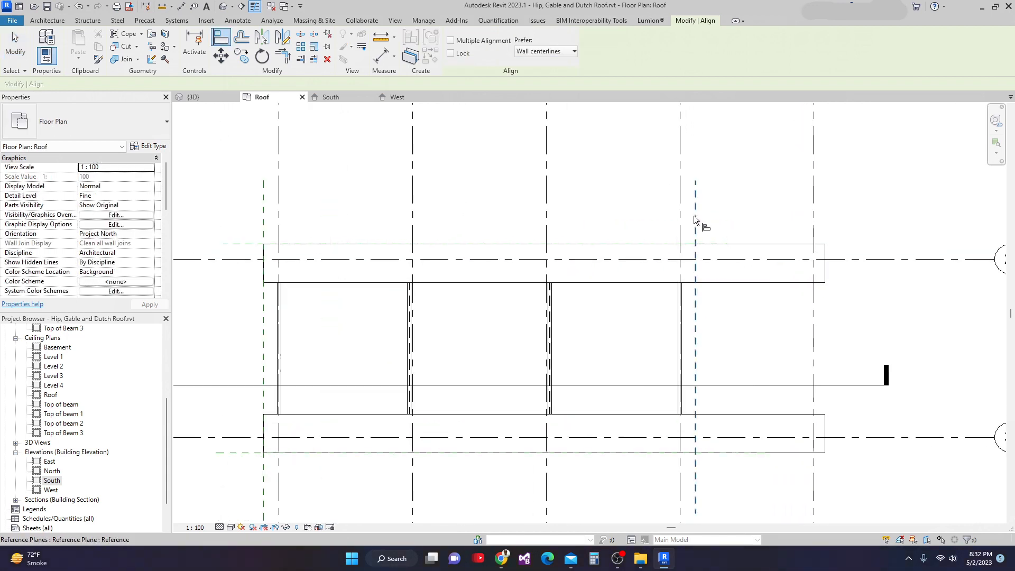
left_click(694, 220)
left_click(825, 264)
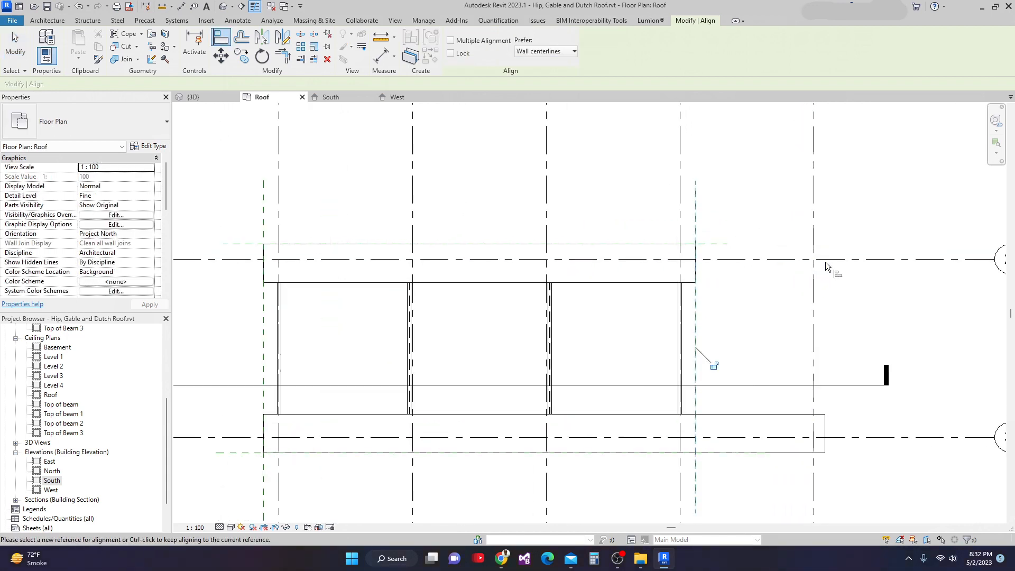
Align the overhanging end of the curved roof along grid 3 to the same vertical reference plane.
scroll(825, 264, "down", 4)
middle_click_drag(804, 287, 770, 260)
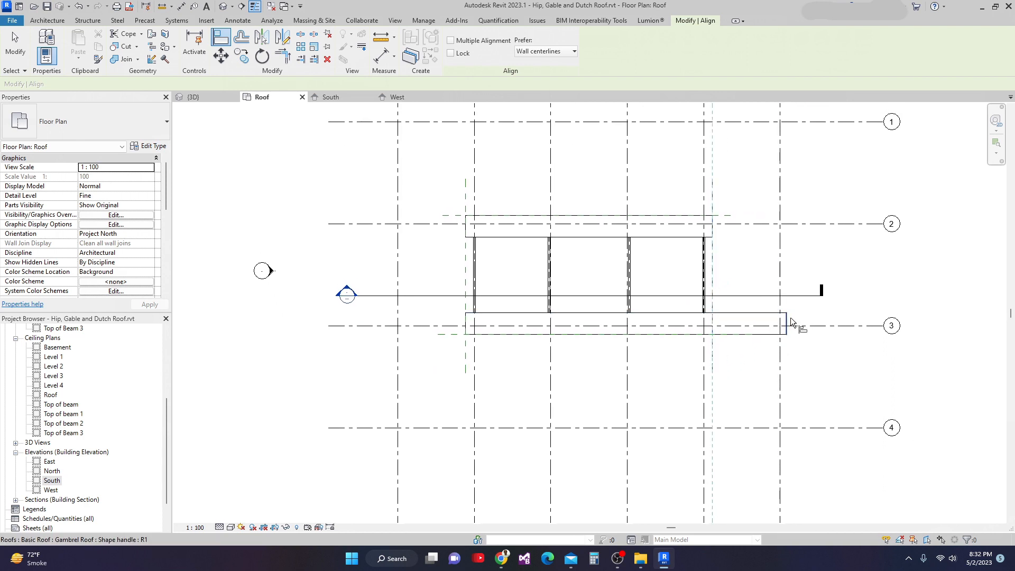
middle_click_drag(739, 315, 723, 345)
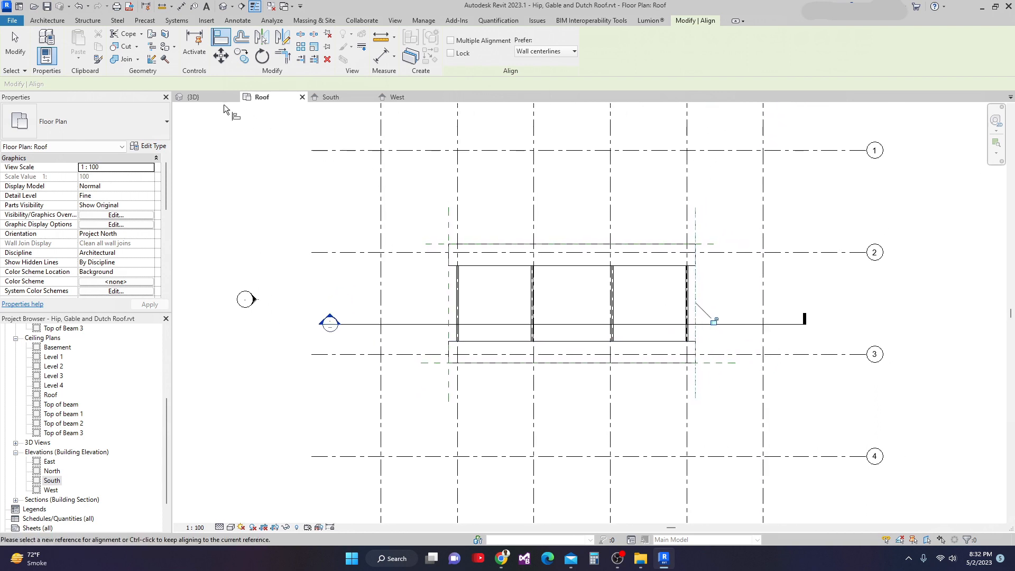
End the alignment and examine the two aligned curved roofs in the 3D view.
left_click(222, 97)
middle_click_drag(457, 255, 483, 278)
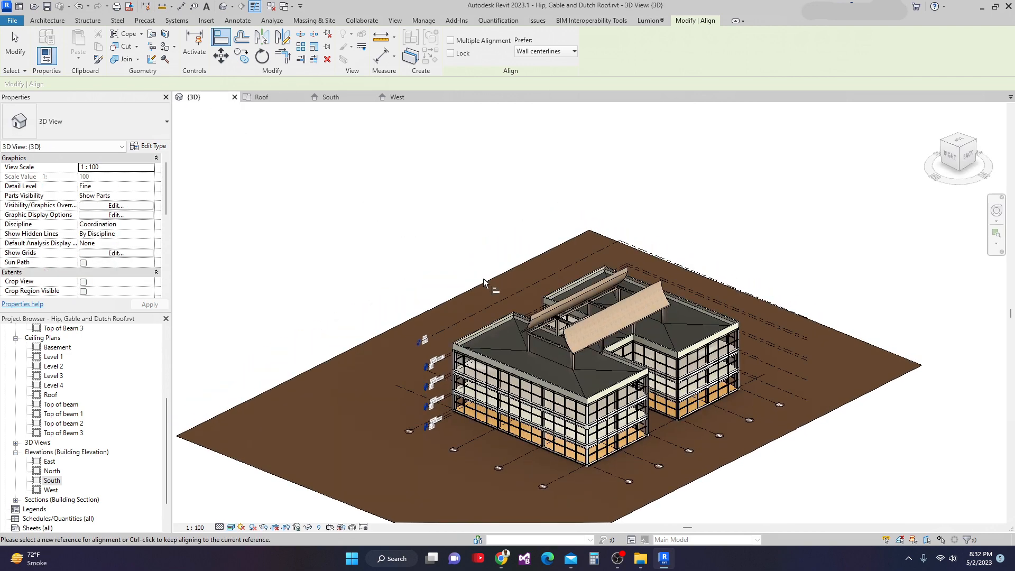
scroll(483, 278, "down", 1)
key("Escape")
key("Escape")
scroll(506, 295, "up", 1)
scroll(518, 268, "up", 1)
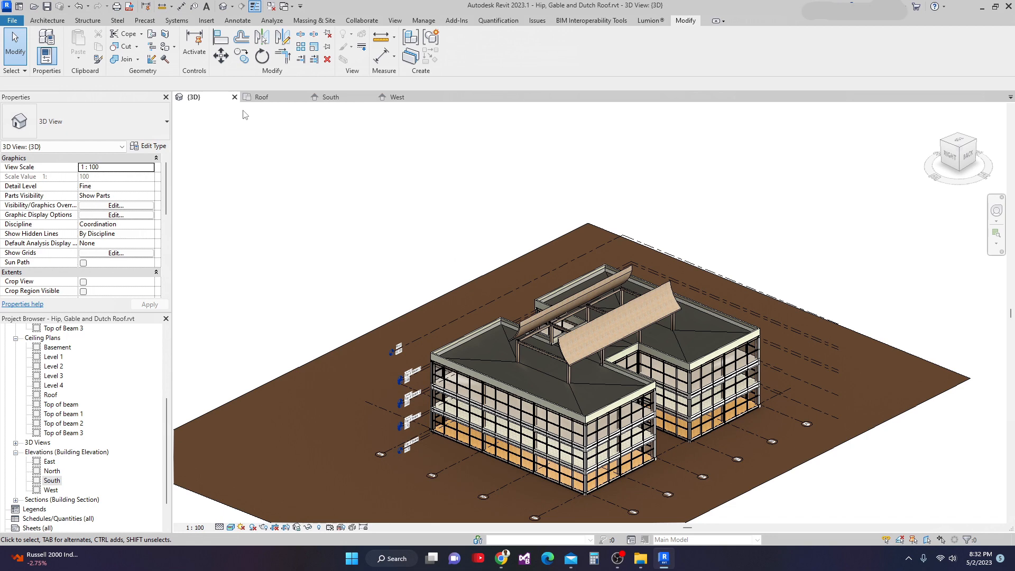
In the Roof floor plan, start a Hip Roof by footprint and pick both curved roofs' inner edges as slope-defining boundary lines.
left_click(261, 97)
middle_click_drag(462, 175, 388, 234)
scroll(422, 226, "up", 1)
scroll(383, 226, "up", 3)
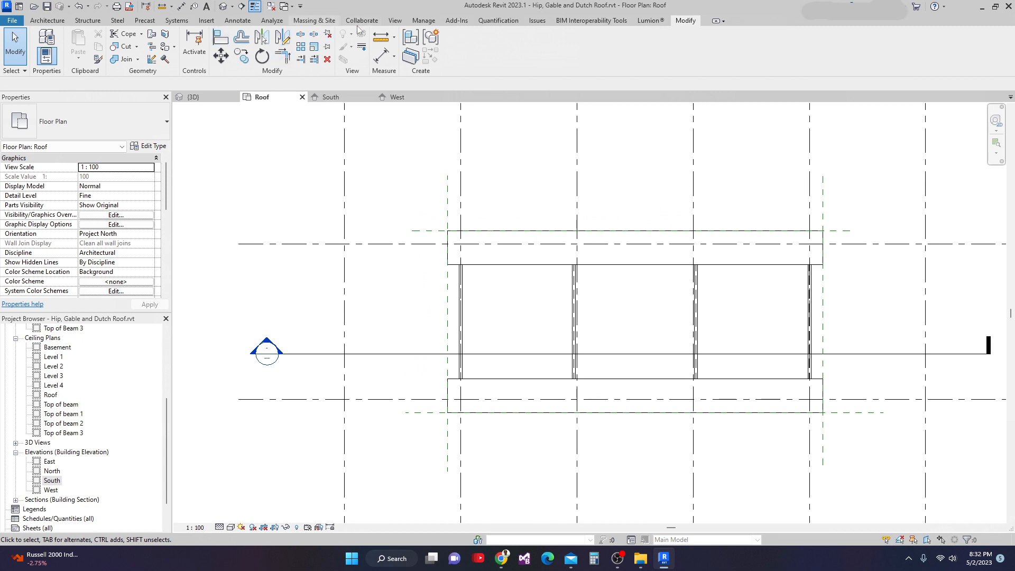
left_click(47, 21)
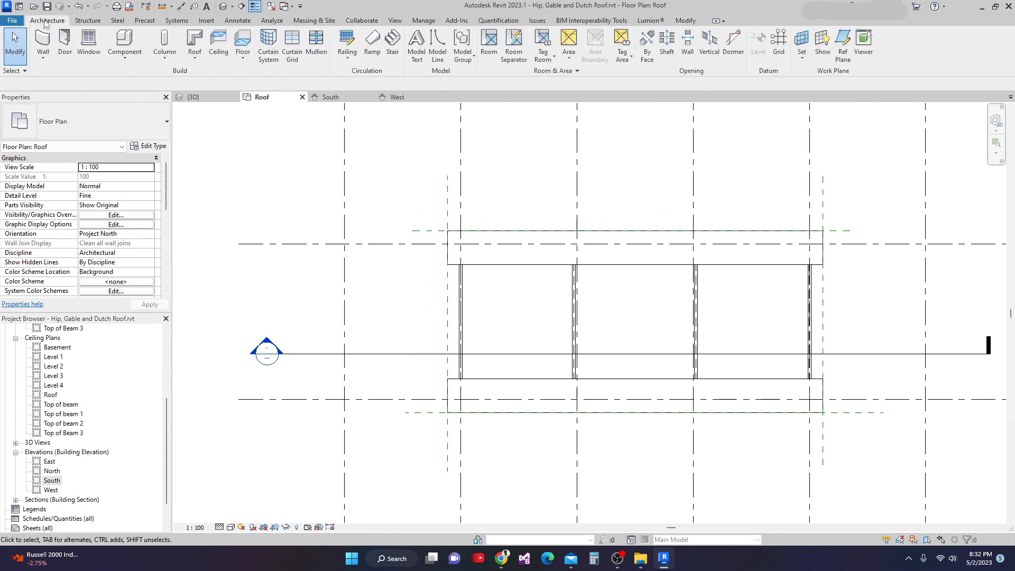
left_click(194, 45)
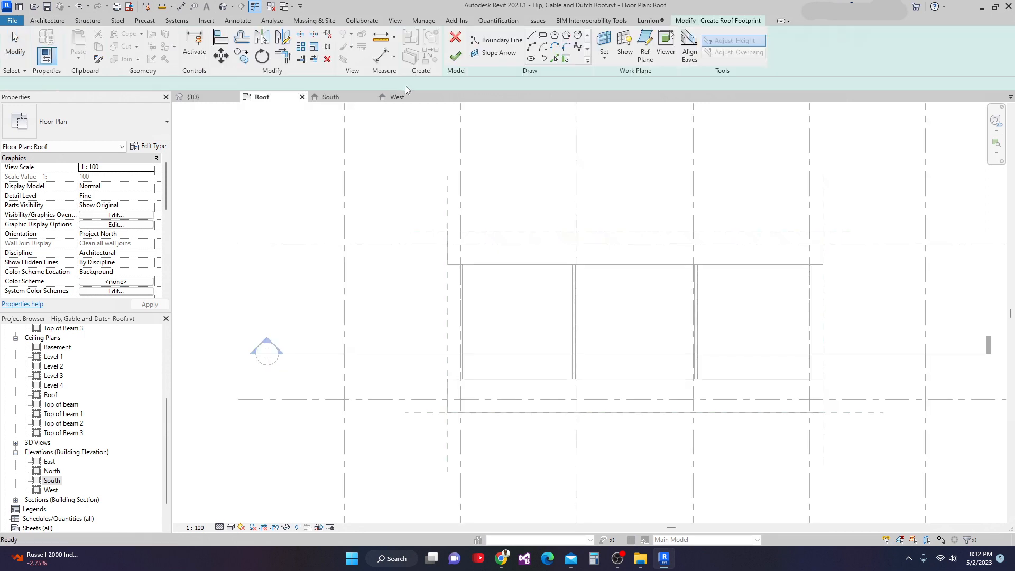
mouse_move(517, 317)
middle_mouse_down()
mouse_move(472, 259)
mouse_move(429, 326)
middle_mouse_up()
scroll(470, 257, "down", 1)
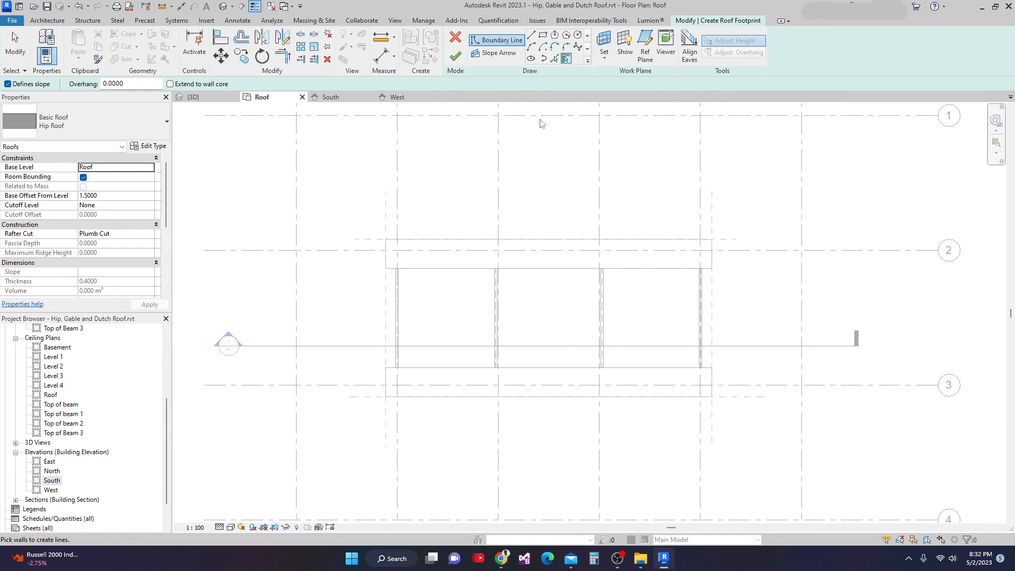
left_click(556, 60)
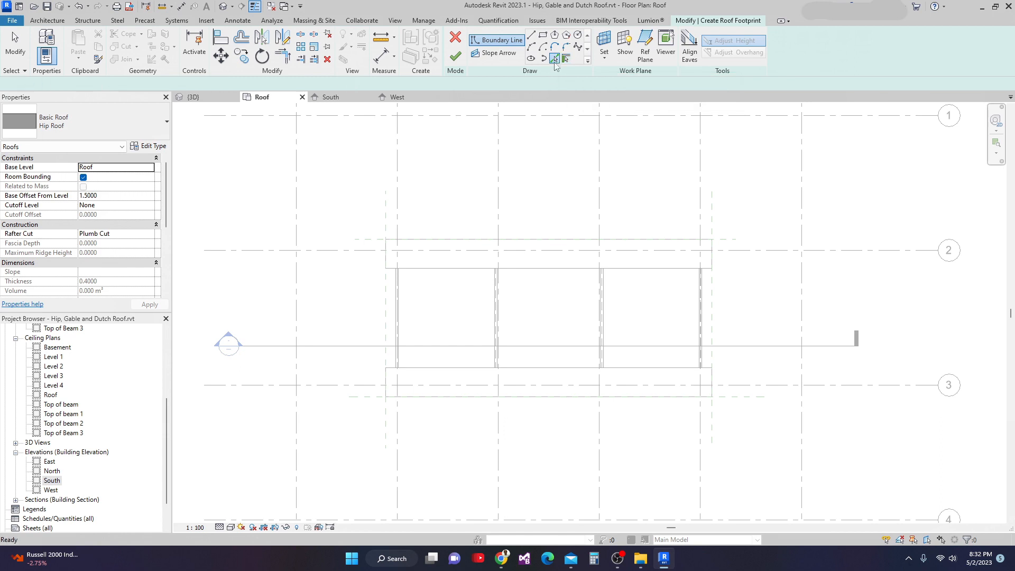
left_click(470, 272)
left_click(463, 368)
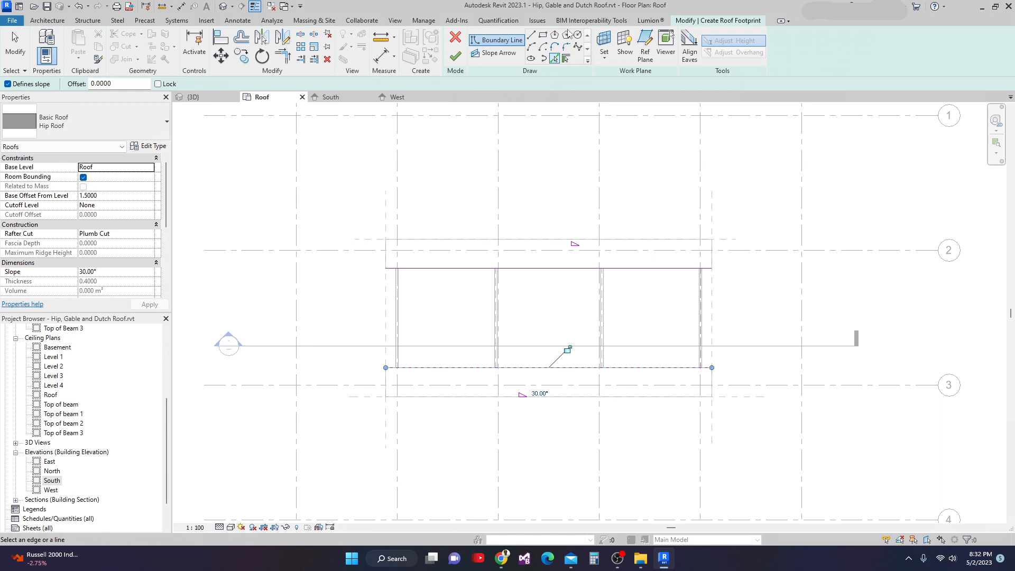
Close the footprint with a straight slope-defining boundary line at each end between the two picked edges, and finish the roof.
left_click(531, 36)
scroll(417, 280, "up", 1)
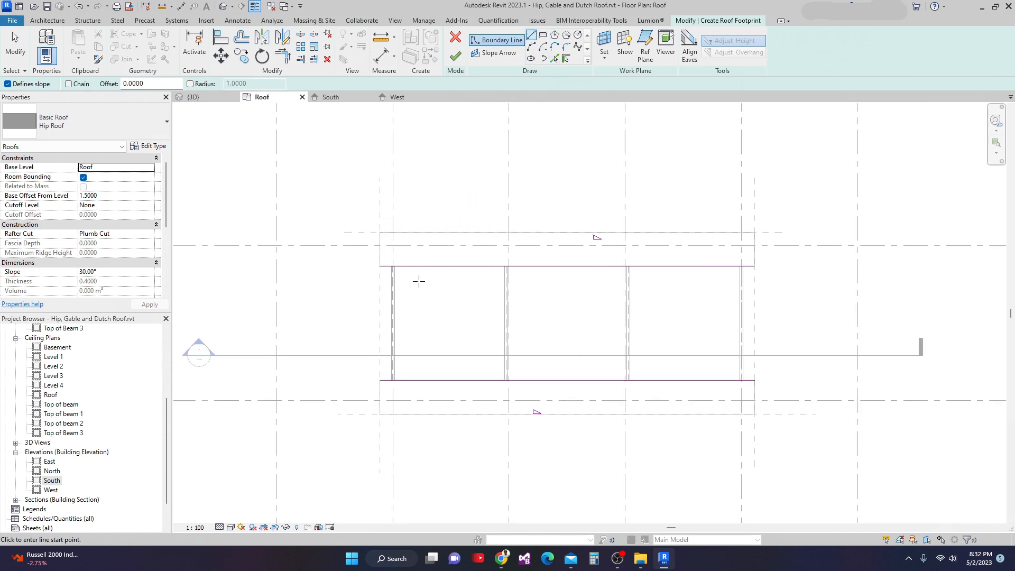
left_click(379, 266)
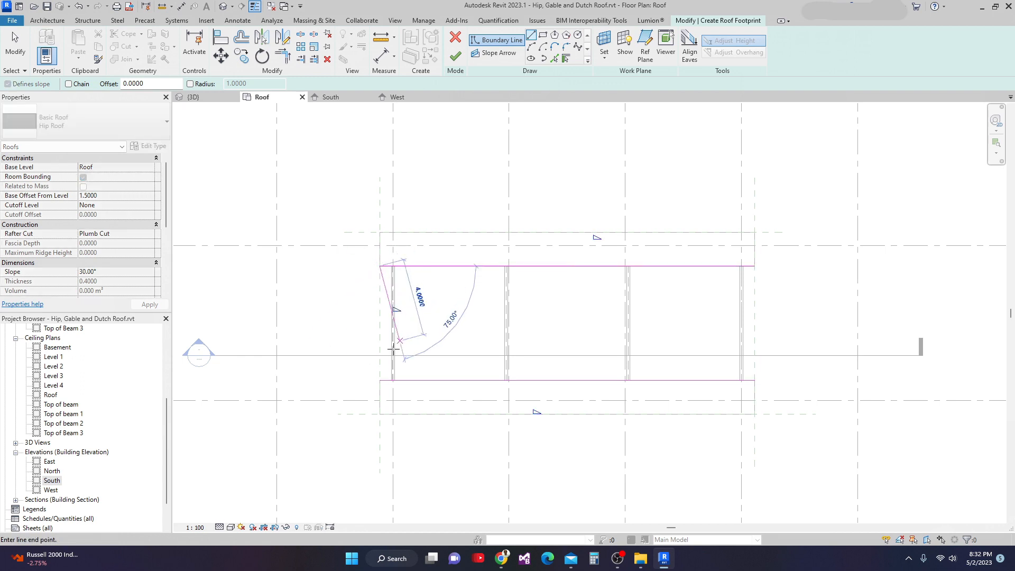
left_click(379, 380)
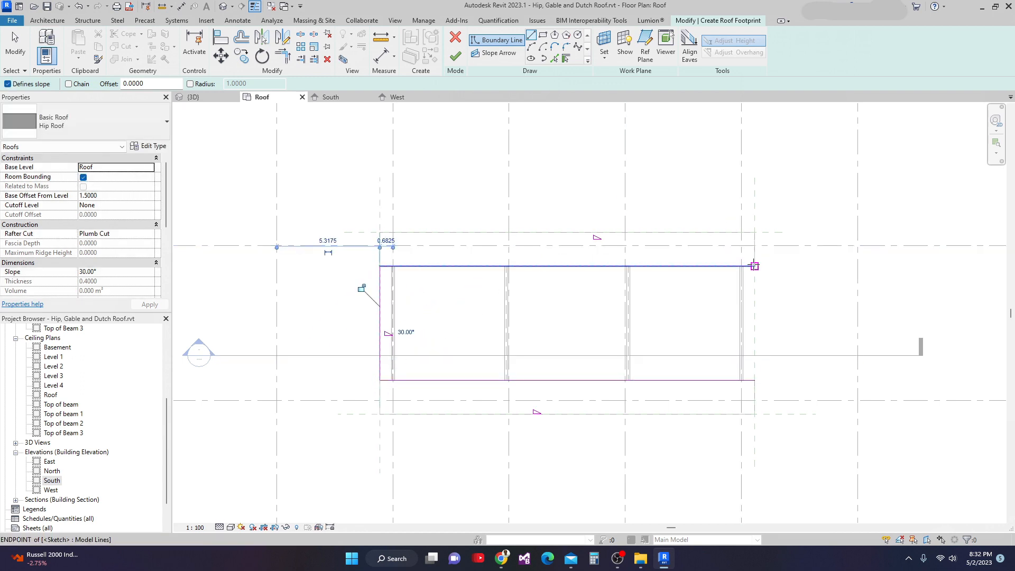
left_click(754, 266)
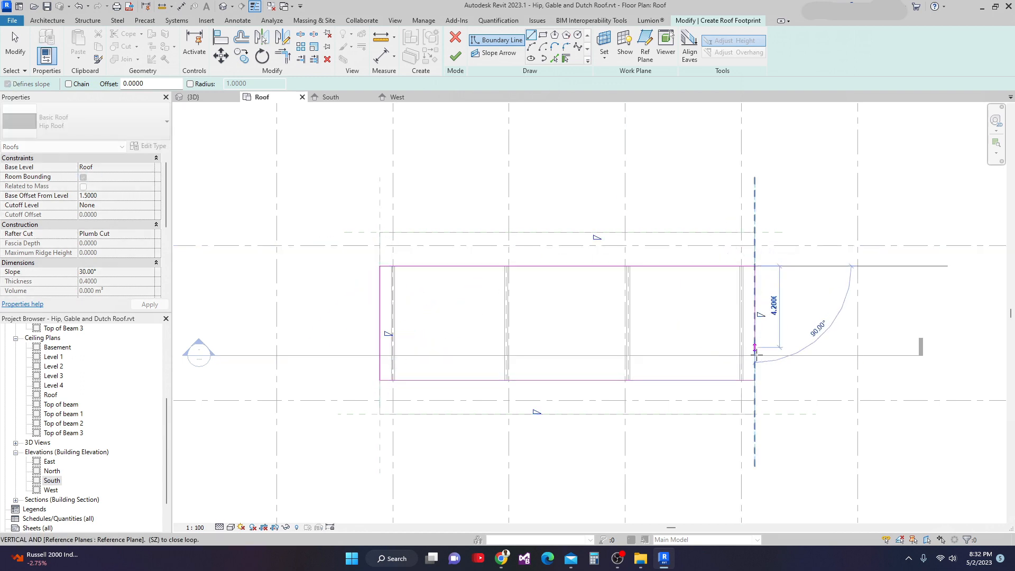
left_click(755, 376)
middle_click_drag(637, 280, 603, 247)
scroll(592, 233, "down", 2)
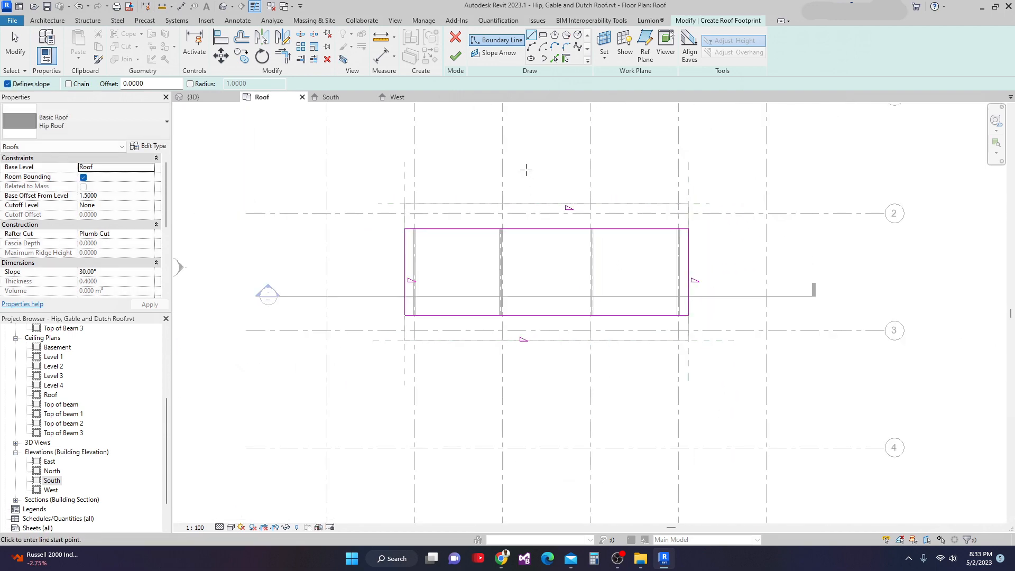
left_click(454, 58)
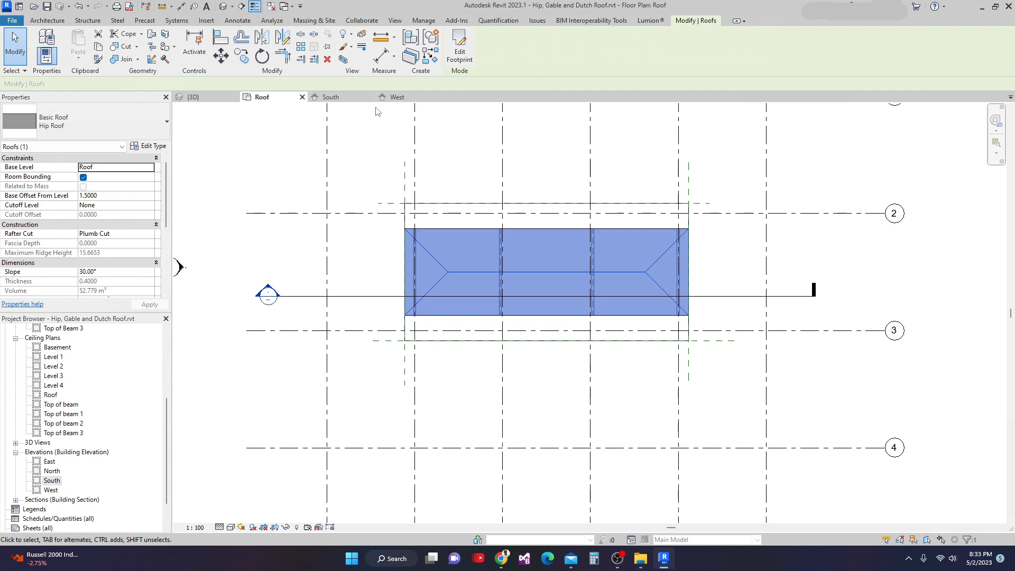
Examine the height of the hip roof against the curved roofs in the 3D view and the South elevation.
left_click(193, 97)
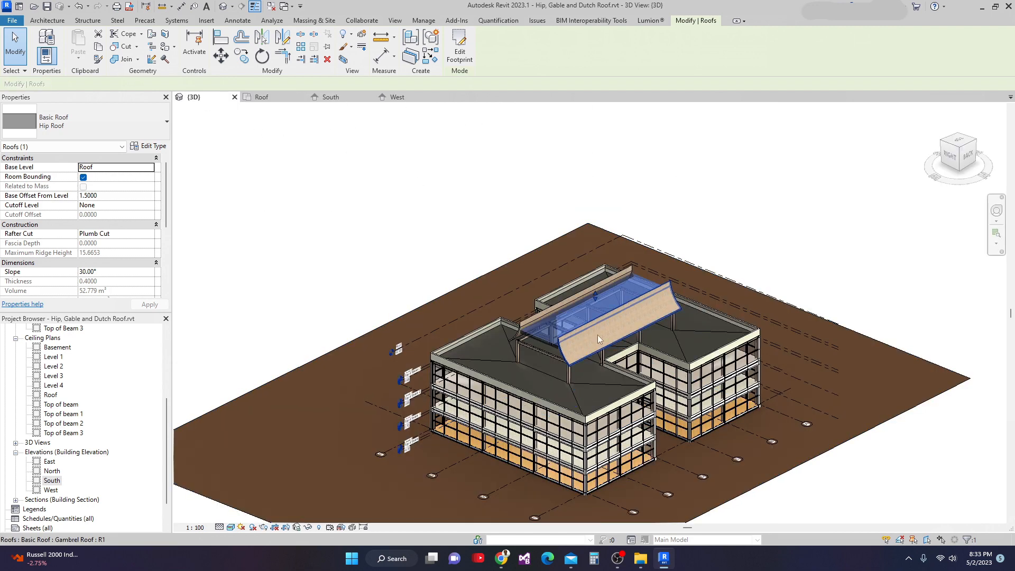
scroll(633, 321, "up", 5)
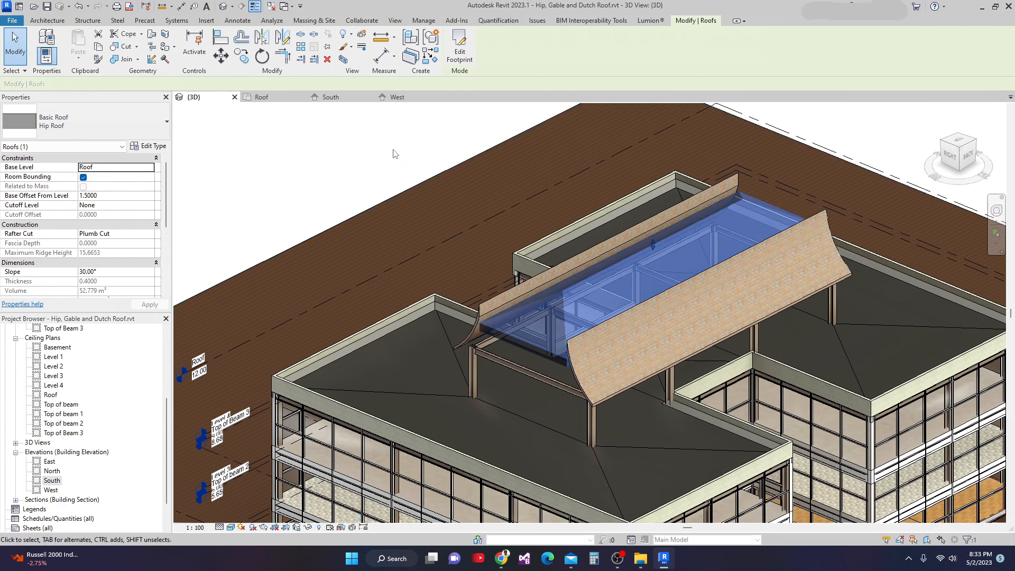
left_click(344, 100)
scroll(437, 218, "down", 2)
middle_click_drag(438, 218, 451, 299)
scroll(402, 294, "up", 1)
scroll(413, 284, "down", 5)
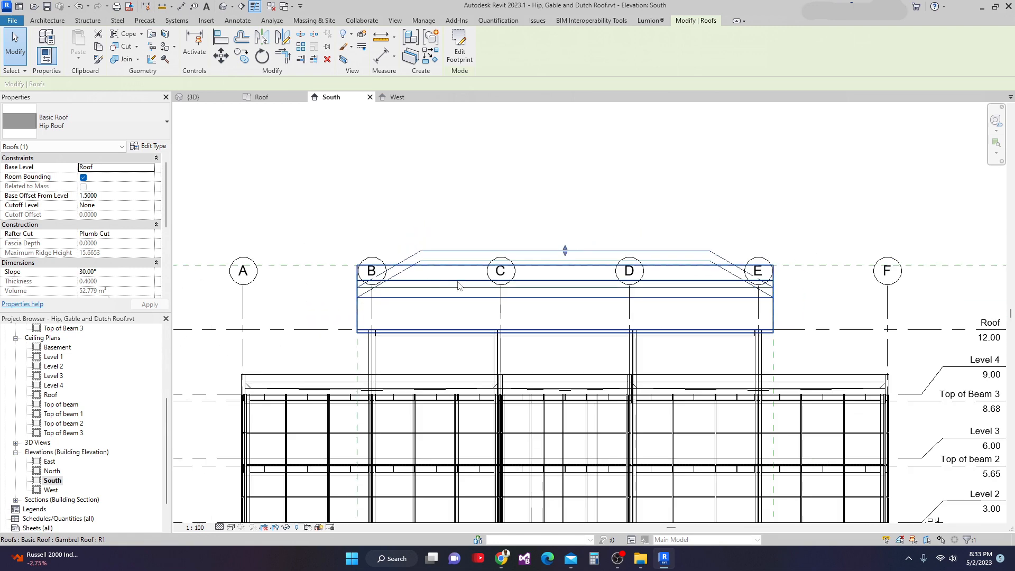
scroll(779, 281, "up", 5)
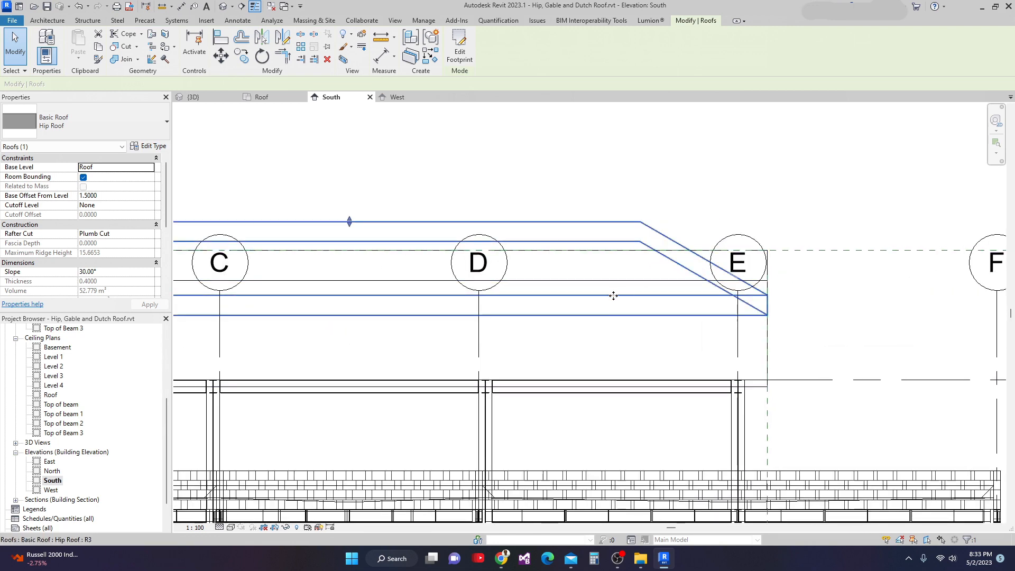
scroll(560, 296, "down", 2)
scroll(549, 249, "down", 3)
Raise the grid bubbles in the South elevation so they sit clear above the hip roof.
left_click(265, 227)
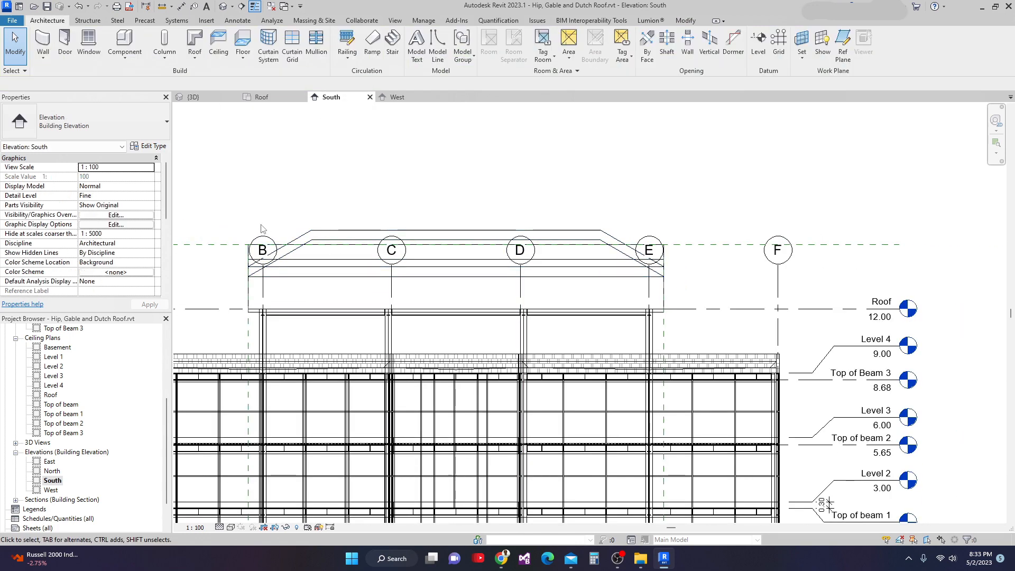
left_click(266, 255)
left_click_drag(263, 264, 263, 181)
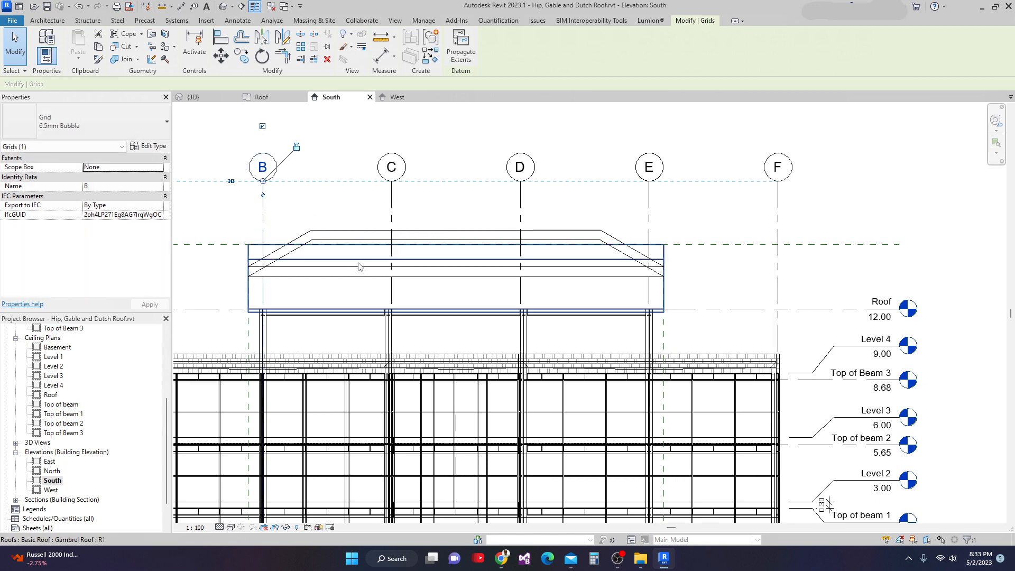
Move the hip roof straight up with the curved roof's top corner near grid B as end point, to a base offset of 2.2031.
left_click(309, 285)
left_click(310, 280)
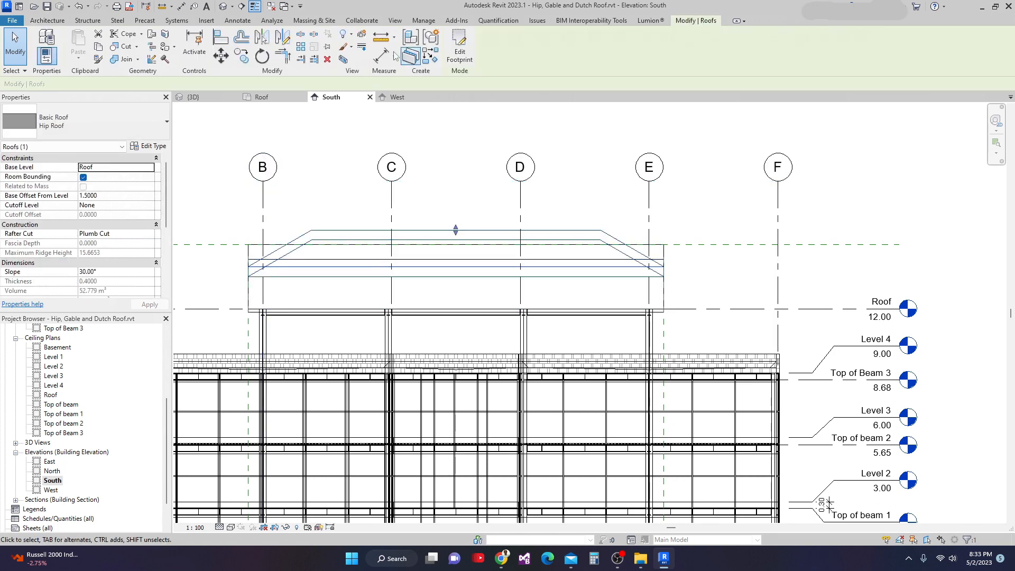
left_click(227, 63)
scroll(260, 267, "up", 1)
left_click(246, 259)
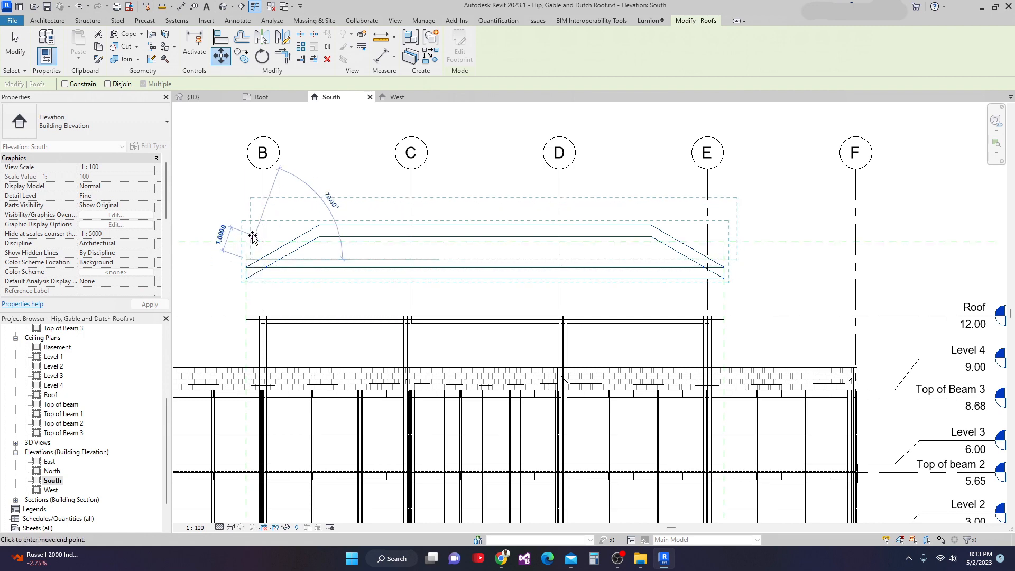
left_click(246, 242)
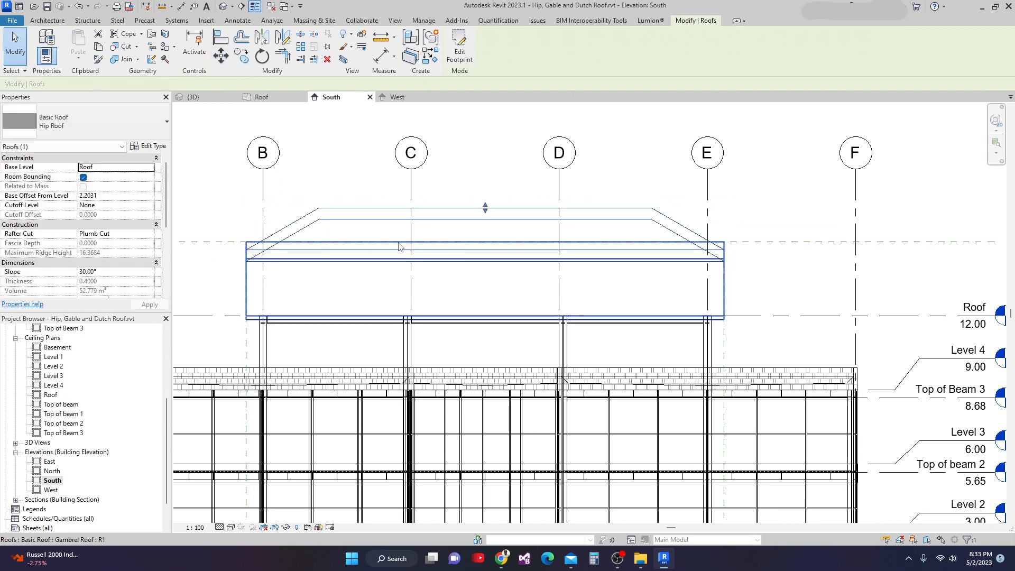
Move the hip roof up from its upper eave corner onto the curved roof's top corner near grid B, to a base offset of 2.5381.
scroll(399, 246, "down", 1)
scroll(287, 256, "up", 3)
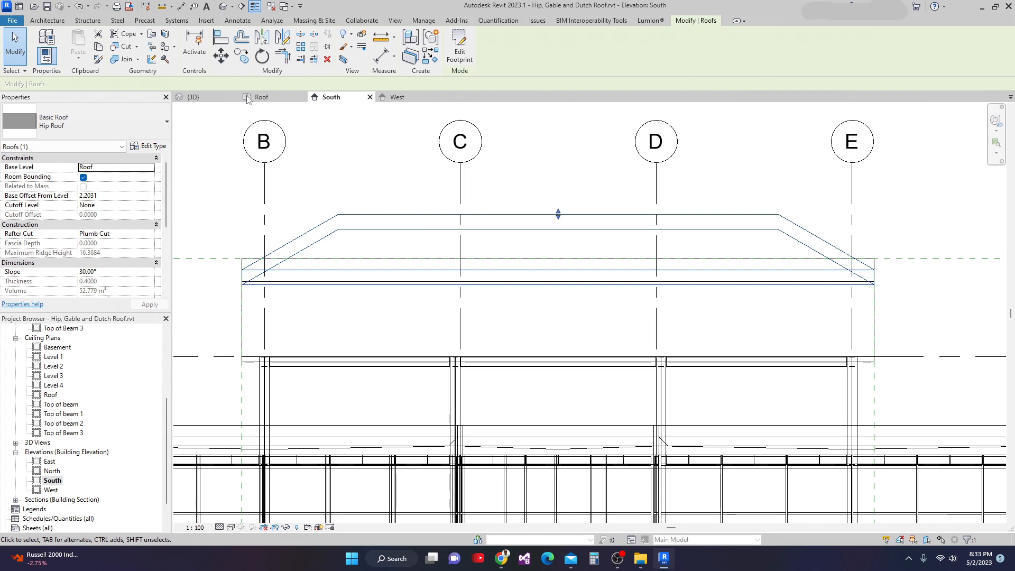
left_click(217, 59)
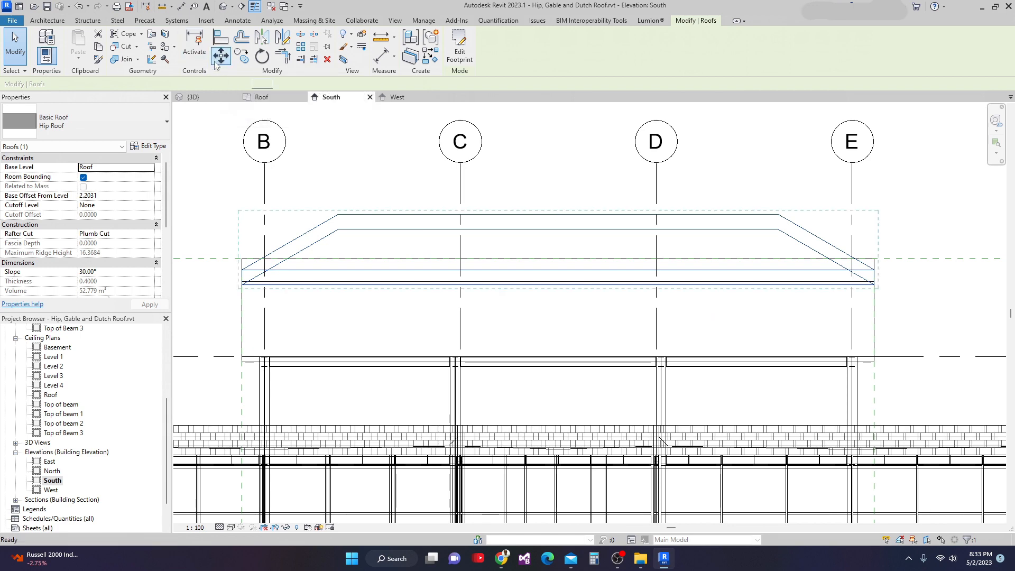
left_click(242, 270)
scroll(243, 264, "up", 1)
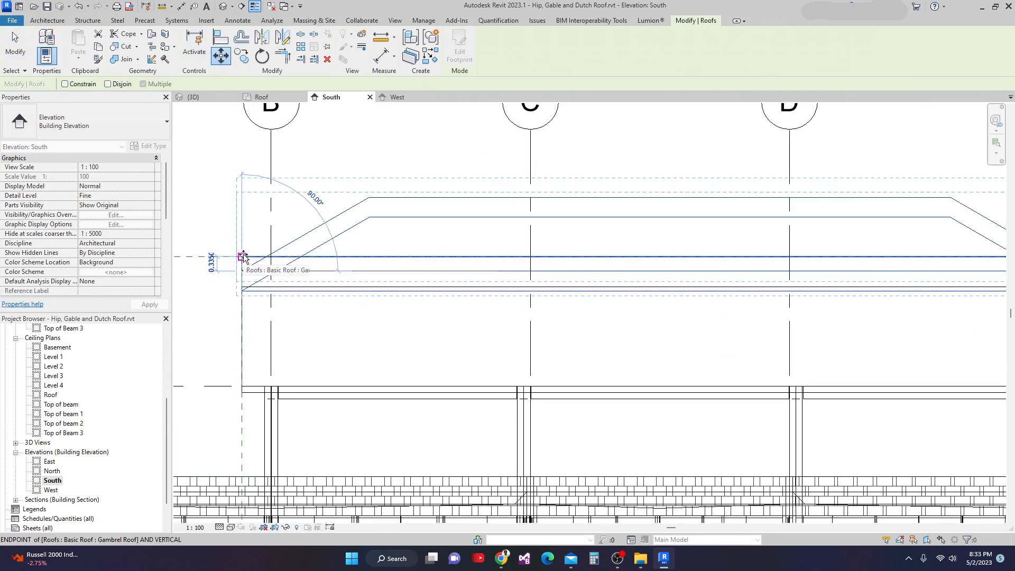
left_click(243, 257)
scroll(243, 258, "down", 5)
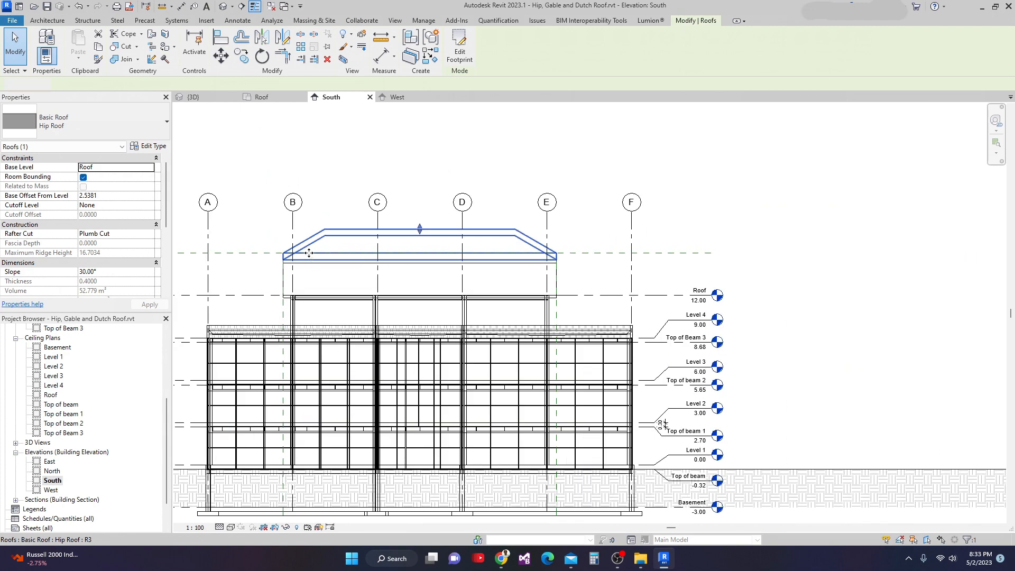
left_click(247, 146)
In the 3D view, set the slope of the hip roof between the curved roofs to 20 degrees.
left_click(194, 97)
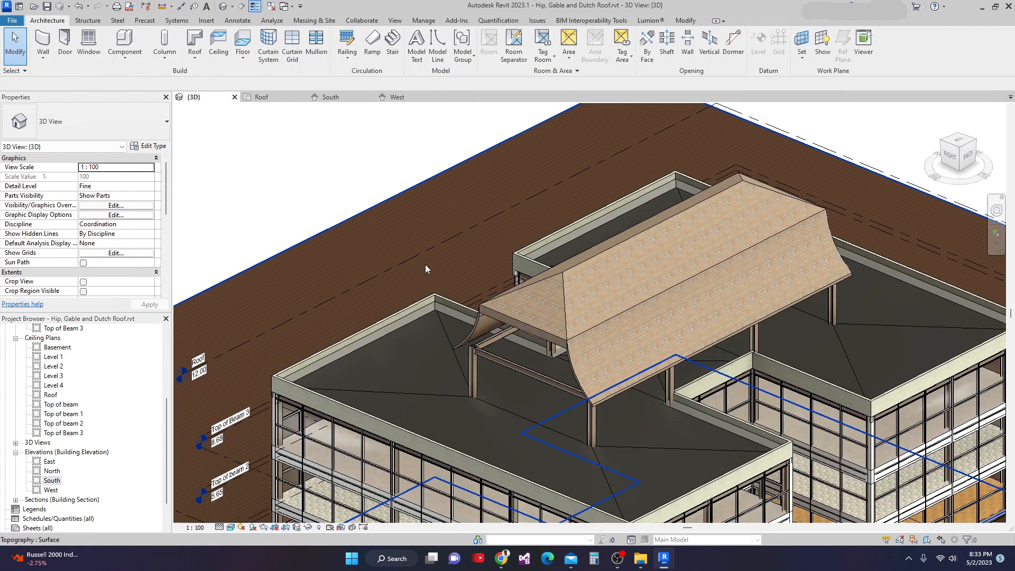
scroll(414, 270, "down", 4)
scroll(426, 303, "down", 2)
middle_click_drag(426, 302, 430, 330)
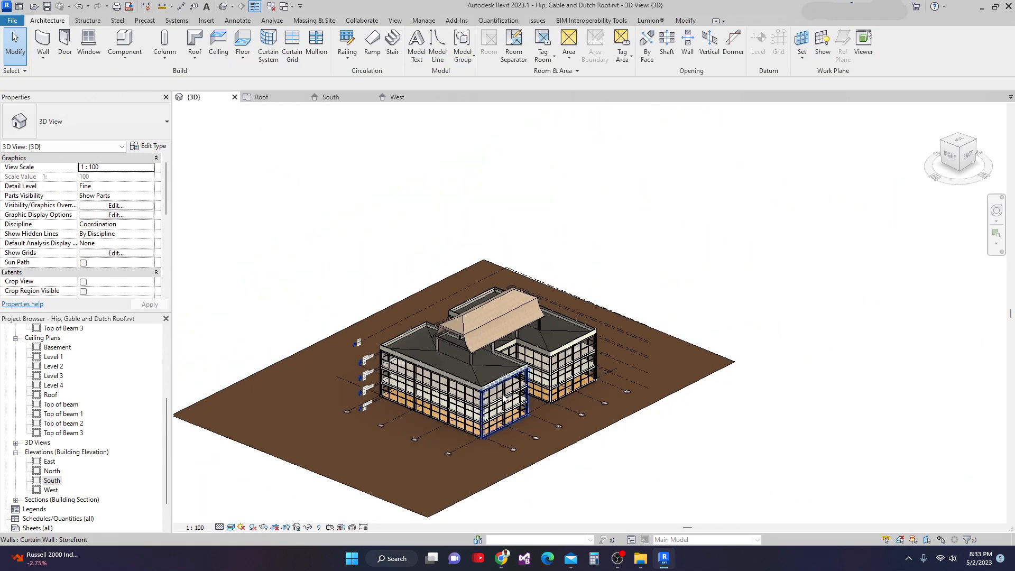
scroll(471, 367, "up", 7)
middle_click_drag(484, 372, 534, 317)
left_click(506, 221)
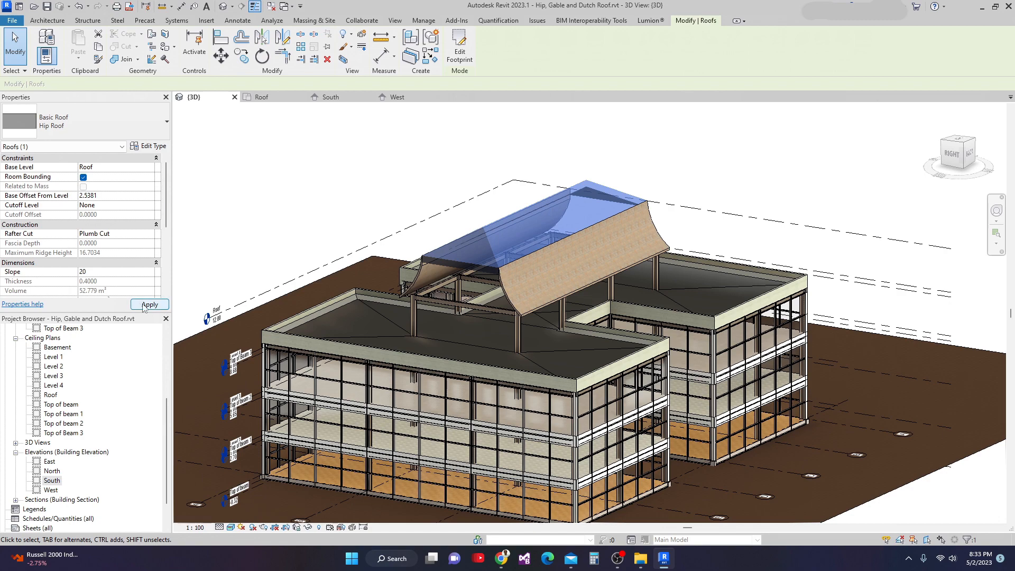
left_click(143, 305)
scroll(414, 306, "up", 1)
middle_click_drag(414, 306, 342, 335)
scroll(342, 335, "down", 1)
left_click(752, 184)
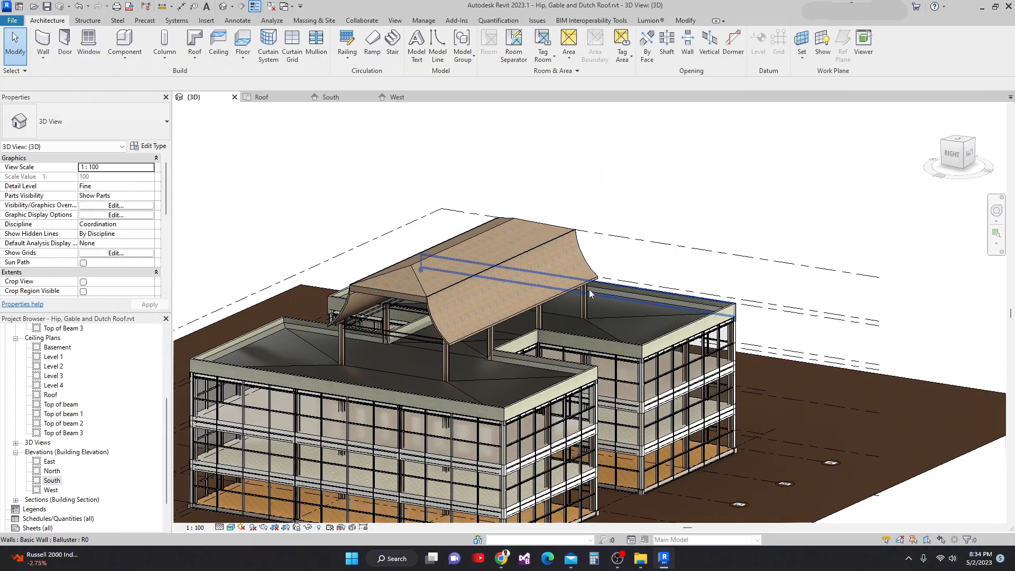
Join the geometry of the front curved Gambrel Roof with the hip roof above it.
scroll(581, 312, "up", 5)
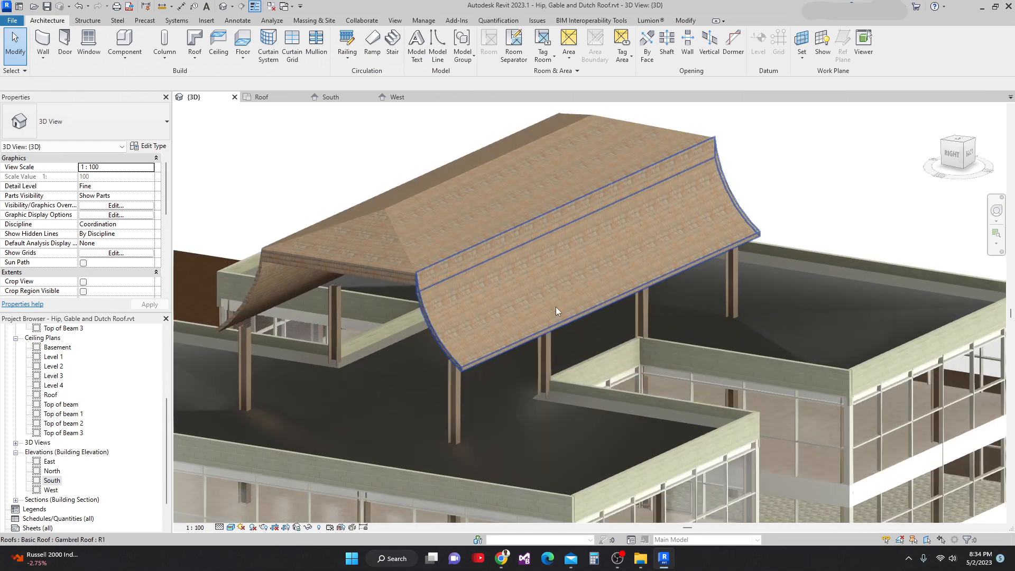
middle_click_drag(555, 307, 545, 327)
middle_click_drag(485, 286, 480, 302)
scroll(481, 302, "down", 2)
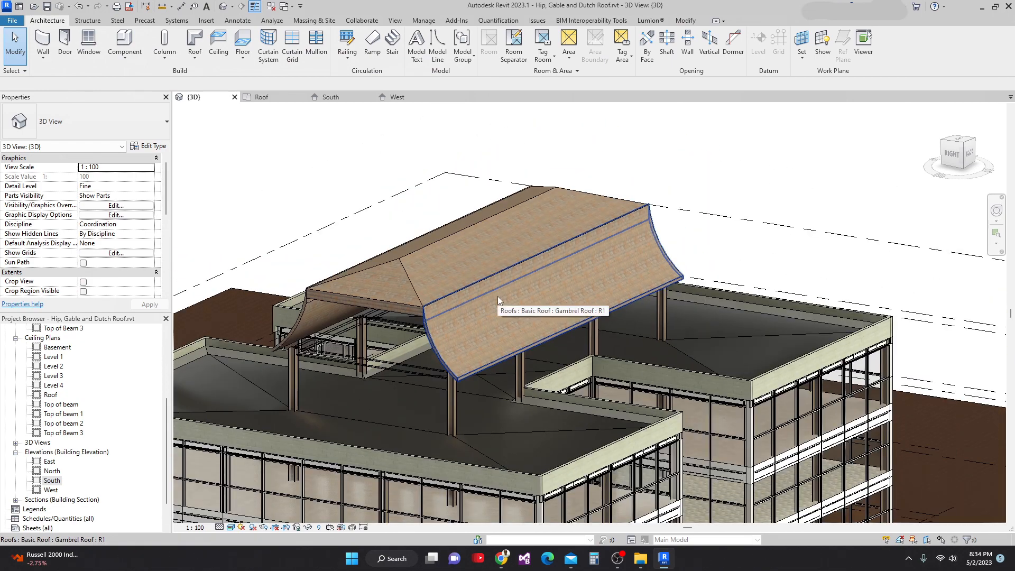
left_click(497, 297)
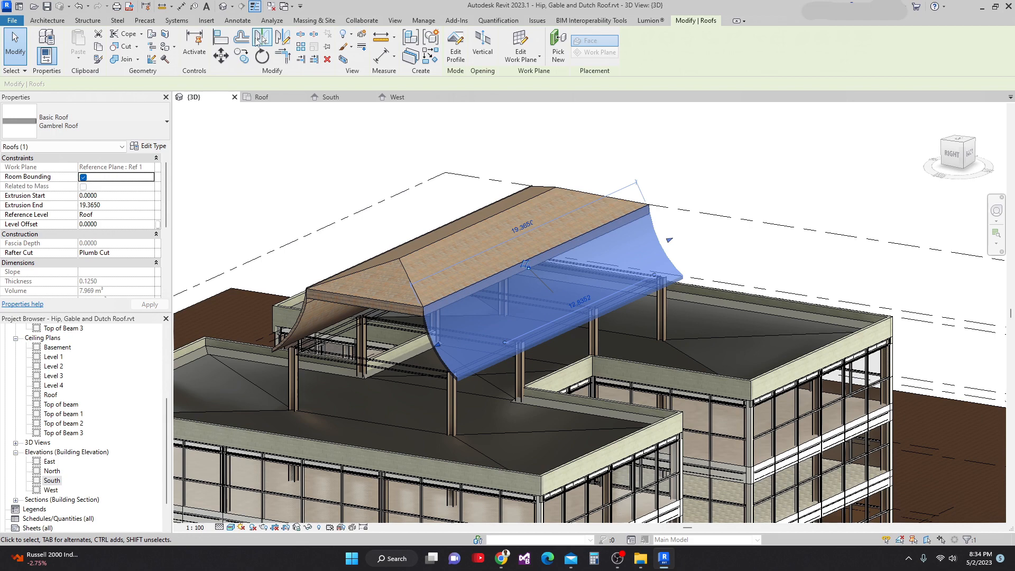
left_click(125, 59)
left_click(499, 314)
left_click(486, 256)
middle_click_drag(424, 271, 558, 278, "shift")
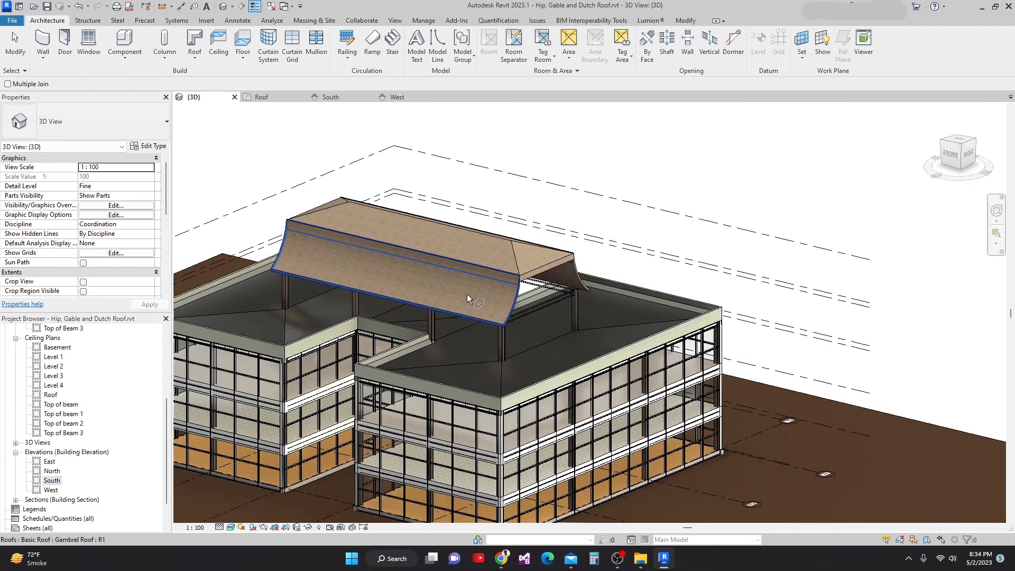
Examine the corner of the building's rooftop where the hip roof meets the rear curved Gambrel Roof.
scroll(466, 248, "down", 5)
middle_click_drag(515, 261, 249, 277, "shift")
scroll(356, 281, "up", 3)
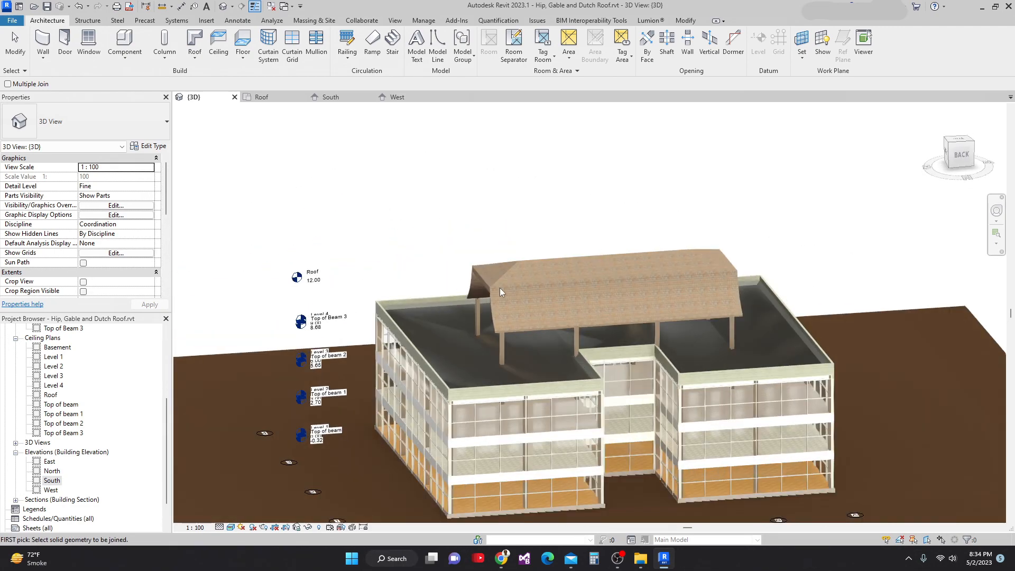
key("Escape")
scroll(596, 318, "up", 4)
middle_click_drag(539, 296, 377, 216)
scroll(377, 216, "down", 1)
middle_click_drag(395, 287, 431, 308, "shift")
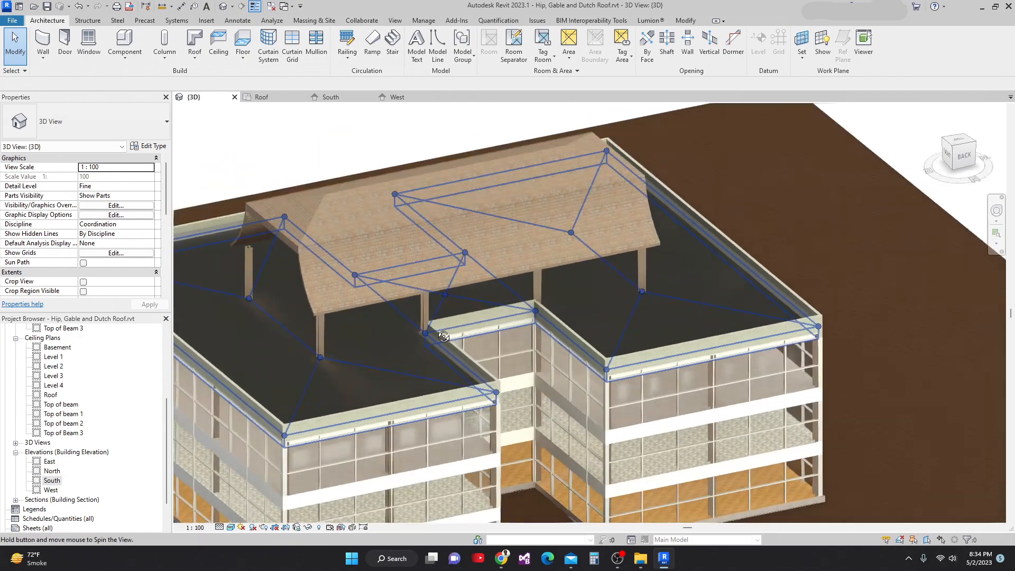
scroll(255, 225, "up", 6)
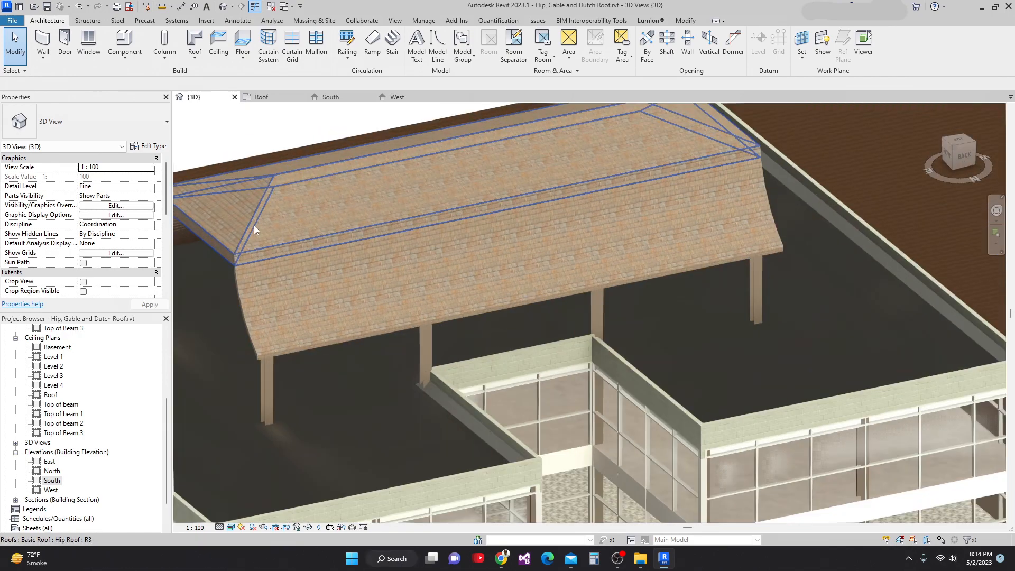
scroll(258, 261, "up", 4)
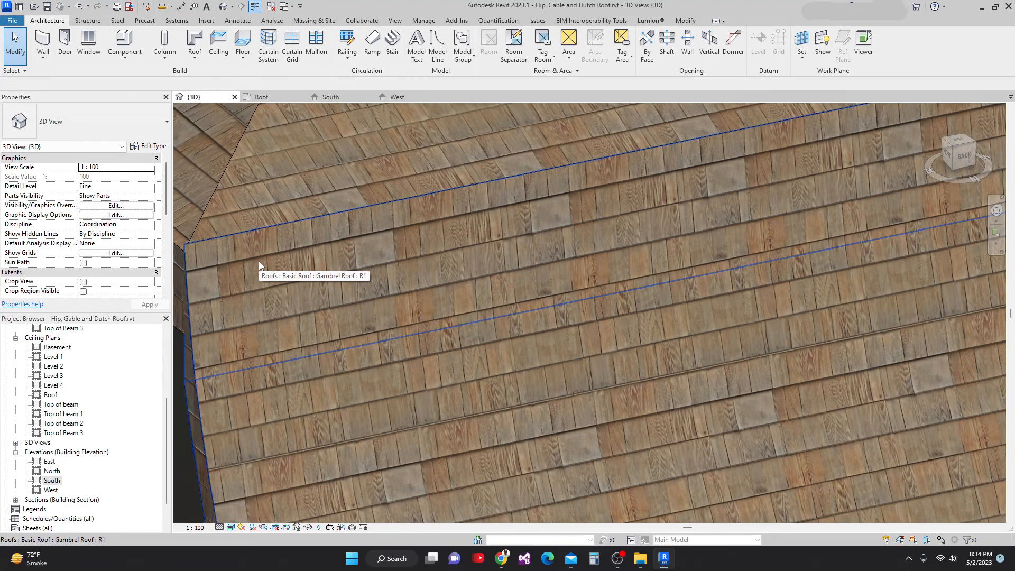
middle_click_drag(258, 262, 372, 261)
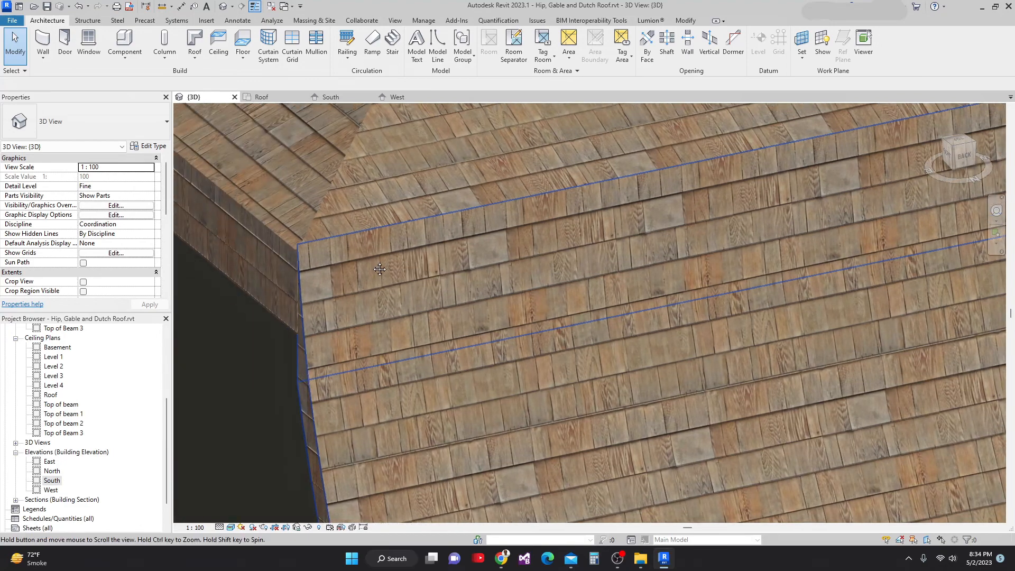
In the South elevation, align the hip roof's eave corner edge with the horizontal reference plane at the top of the curved roofs.
left_click(341, 212)
left_click(221, 38)
left_click(347, 238)
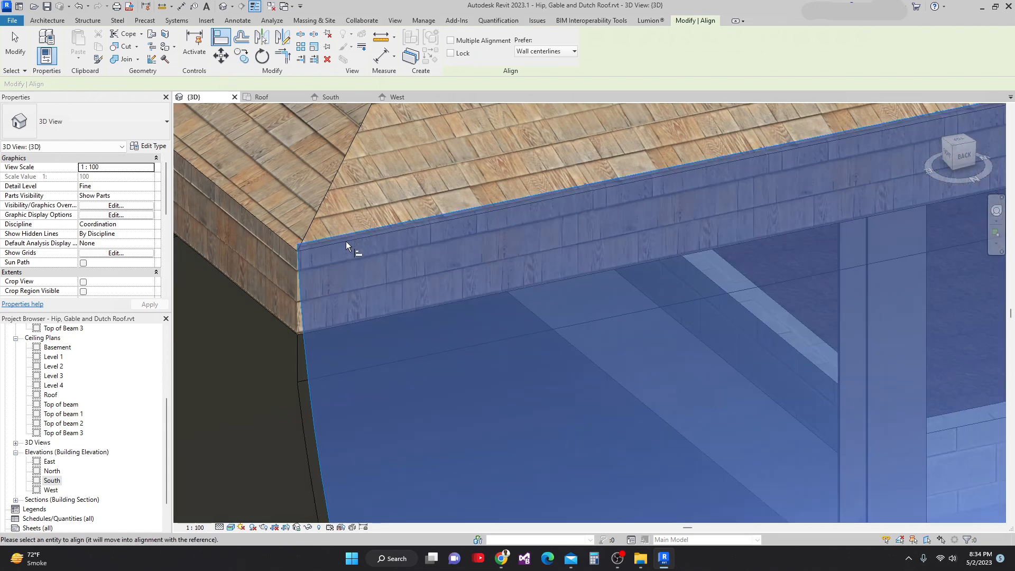
left_click(354, 98)
scroll(265, 249, "up", 5)
scroll(261, 249, "up", 6)
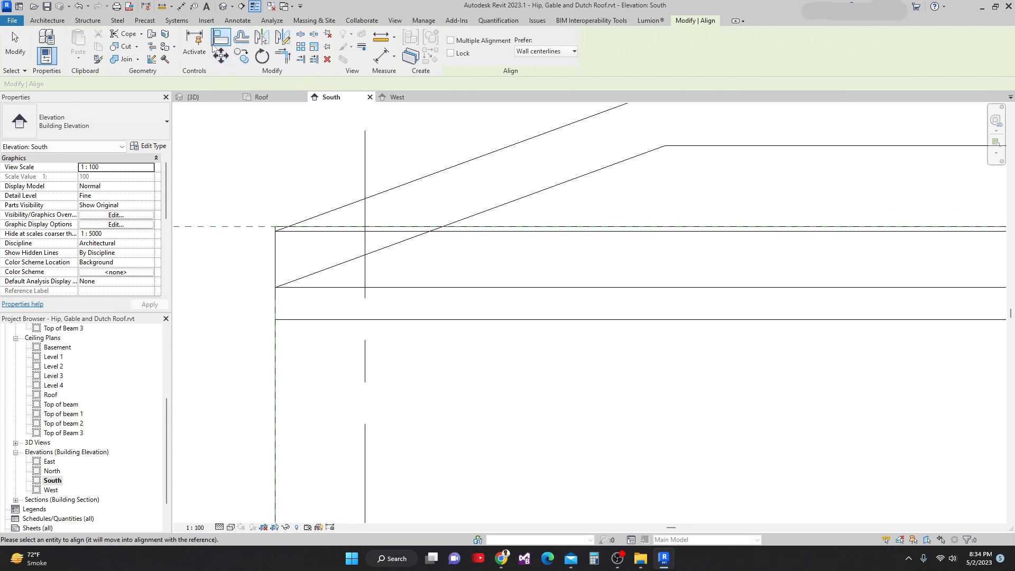
left_click(306, 228)
left_click(309, 233)
scroll(305, 233, "down", 2)
scroll(304, 231, "down", 2)
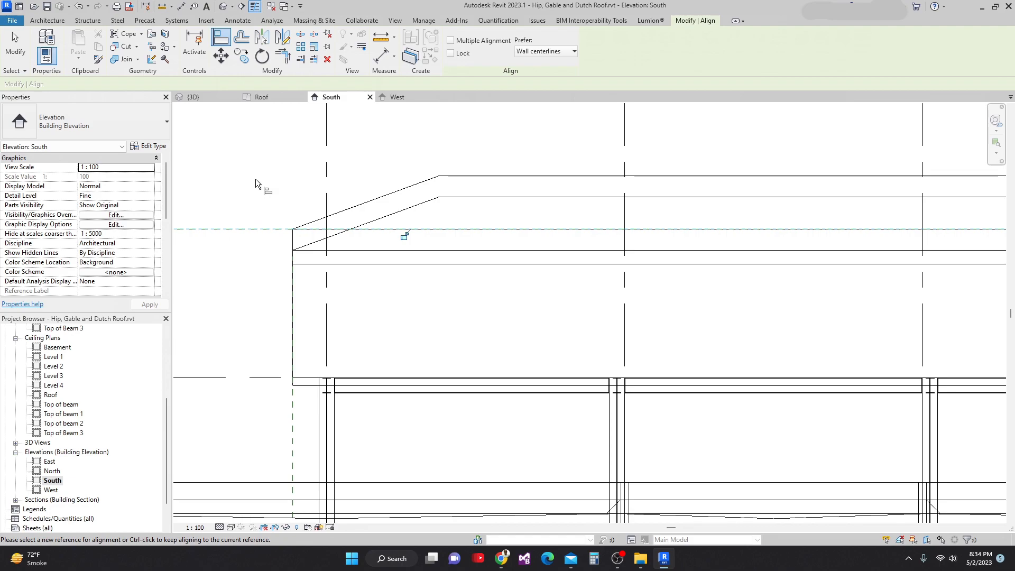
key("Escape")
key("Escape")
In the 3D view, join the geometry of the rear curved Gambrel Roof with the hip roof above it.
left_click(194, 98)
middle_click_drag(385, 199, 423, 370, "shift")
middle_click_drag(666, 352, 579, 378)
left_click(569, 341)
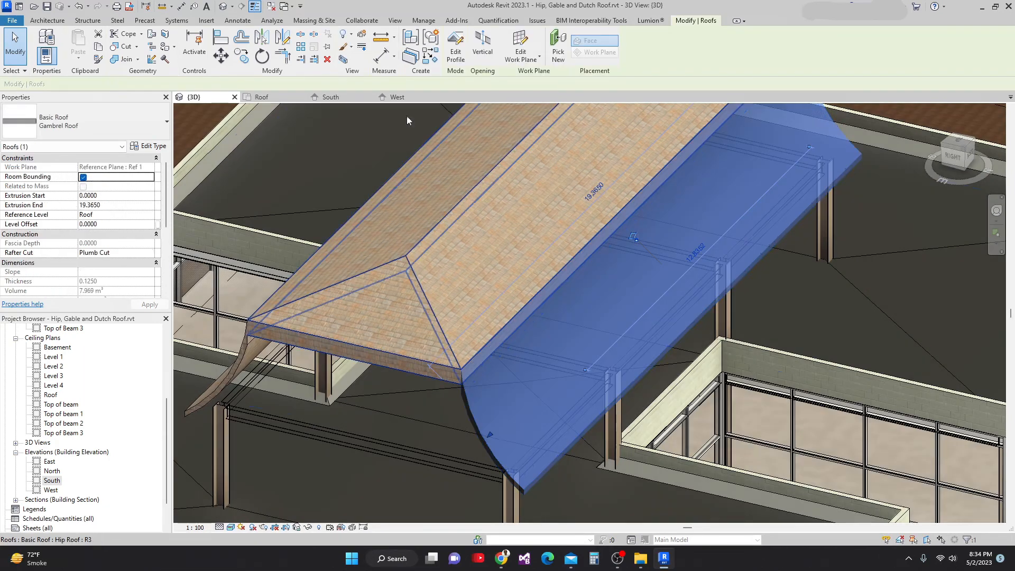
left_click(147, 60)
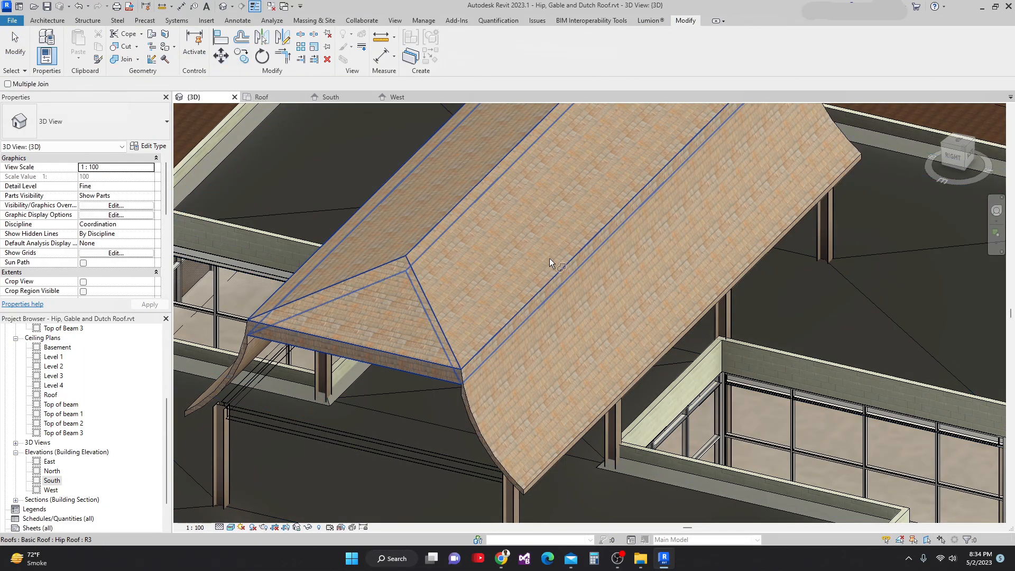
left_click(525, 275)
left_click(525, 275)
middle_click_drag(603, 310, 575, 287)
scroll(605, 323, "down", 1)
key("Escape")
scroll(605, 323, "down", 1)
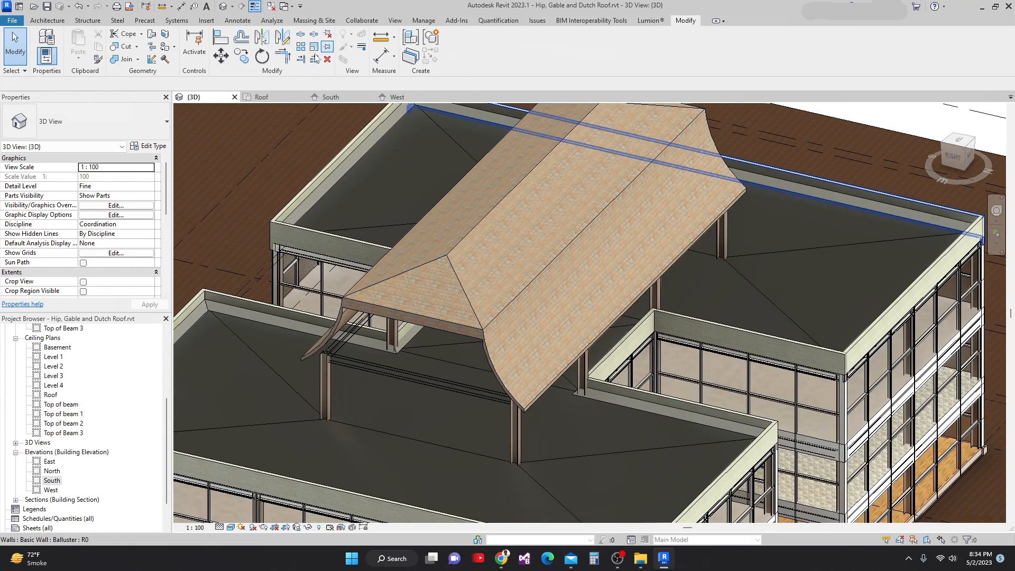
Hide the edges where the hip roof meets the curved roofs with the Linework tool and the <Invisible lines> style.
left_click(360, 50)
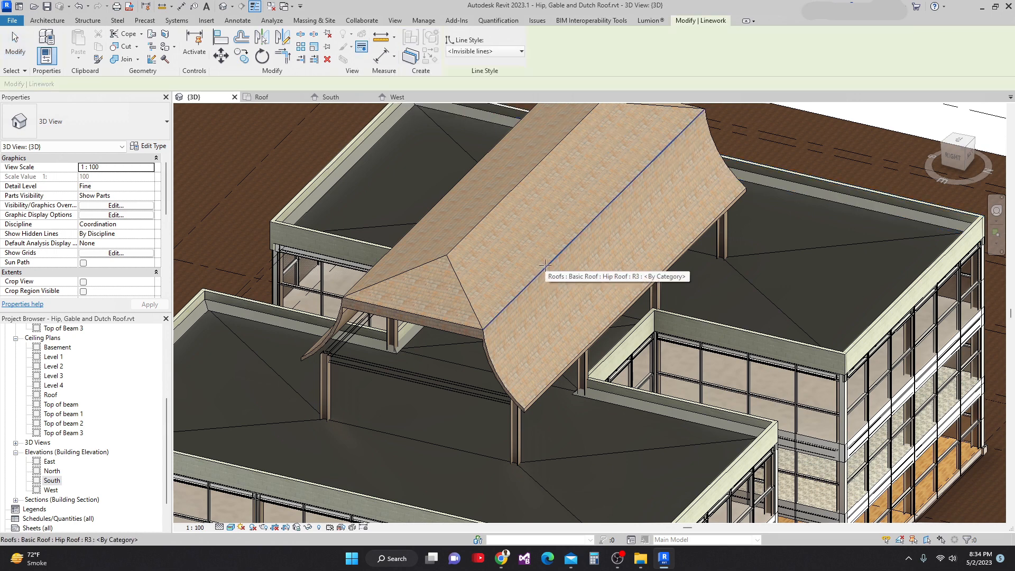
scroll(555, 259, "down", 3)
middle_click_drag(554, 259, 674, 267, "shift")
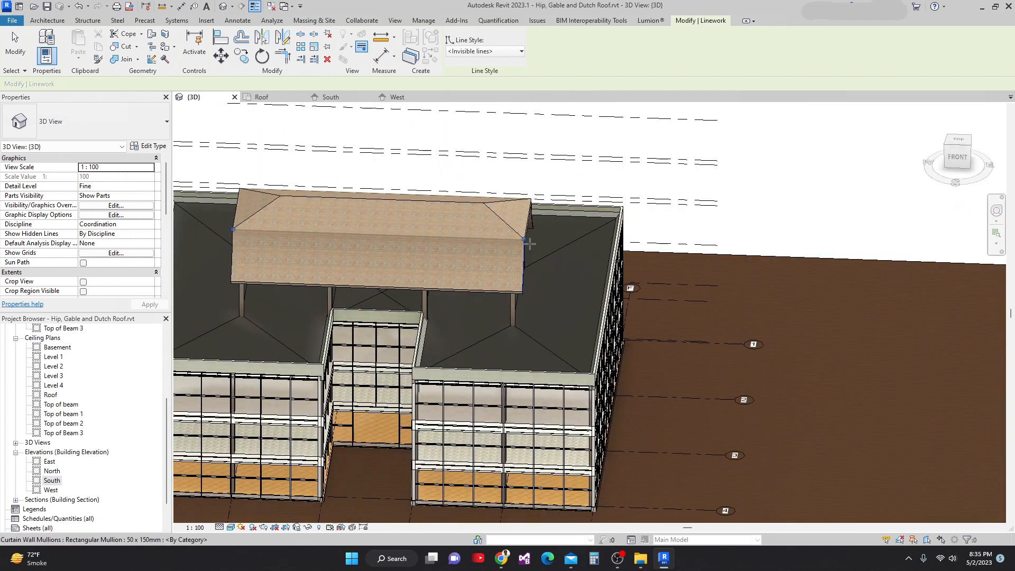
scroll(550, 256, "down", 2)
middle_click_drag(532, 265, 317, 258, "shift")
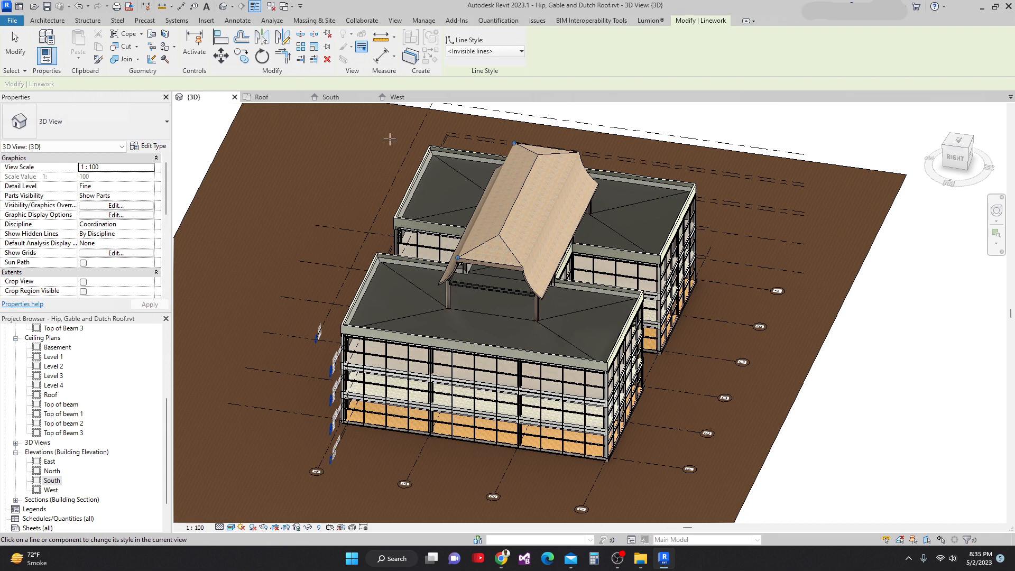
middle_click_drag(530, 324, 527, 347)
scroll(525, 341, "down", 1)
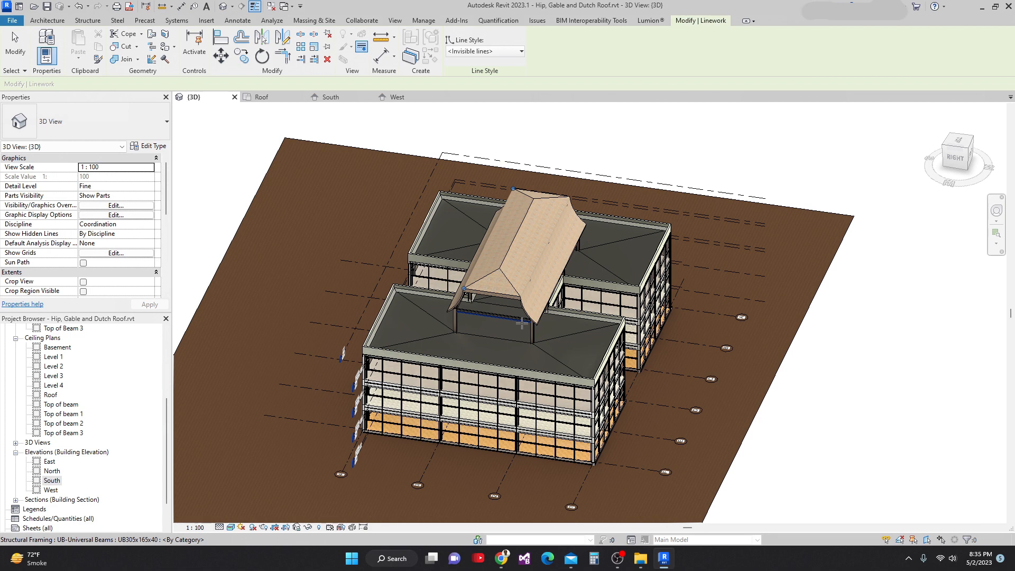
key("Escape")
Delete the curved Gambrel roofs and the hip roof, leaving only the rooftop frame.
scroll(545, 285, "up", 3)
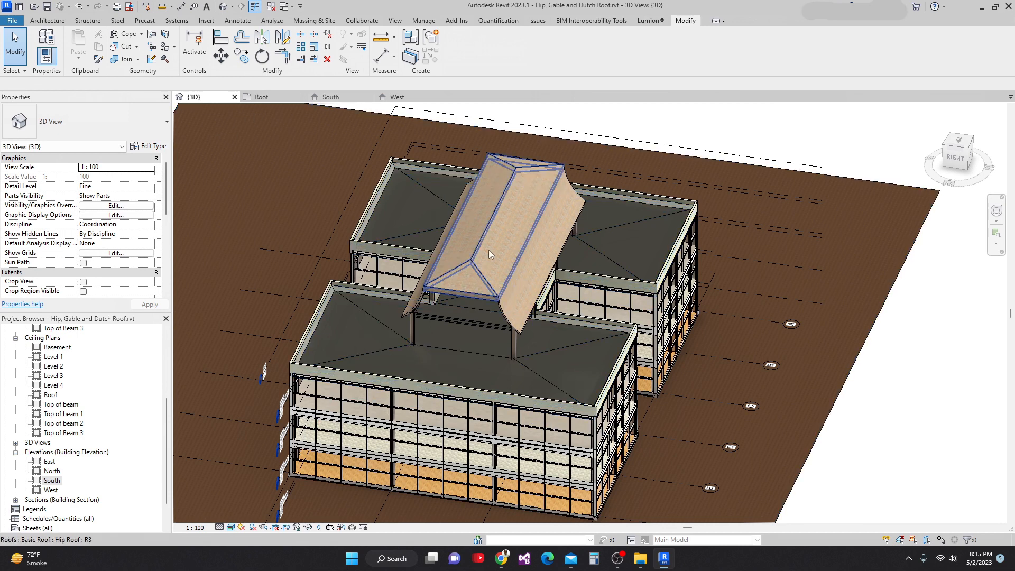
left_click(522, 286)
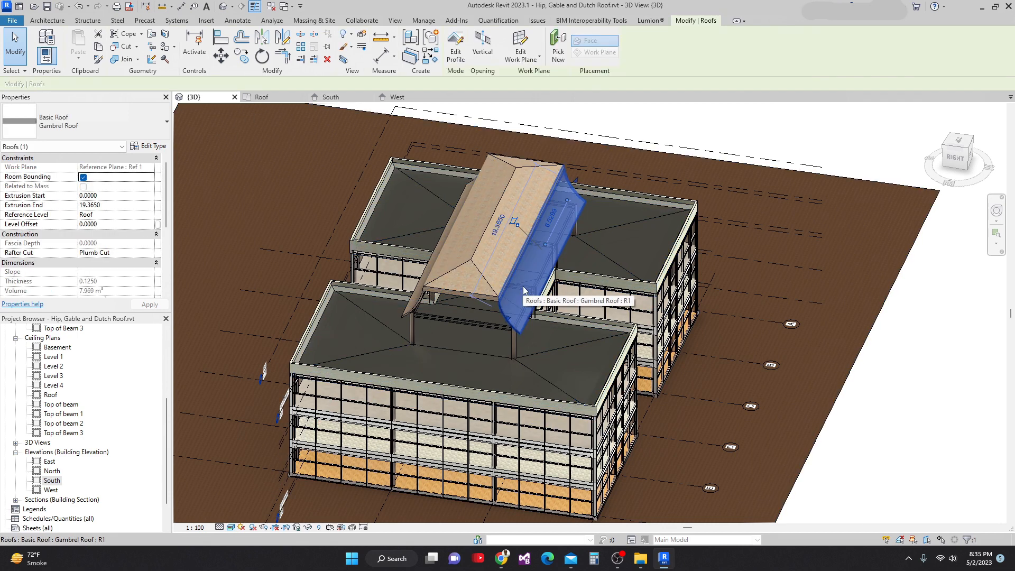
key("Delete")
left_click(518, 264)
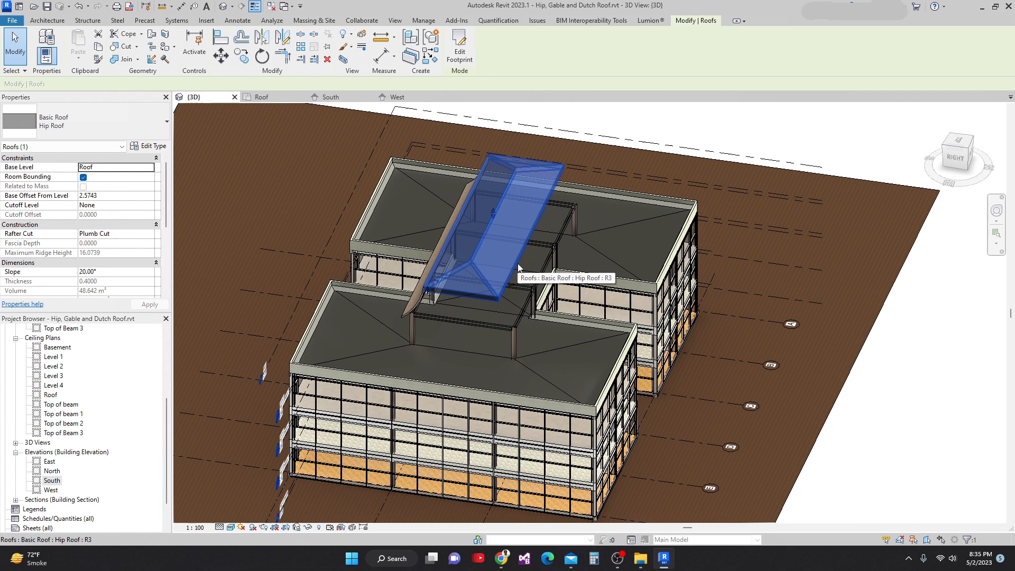
key("Delete")
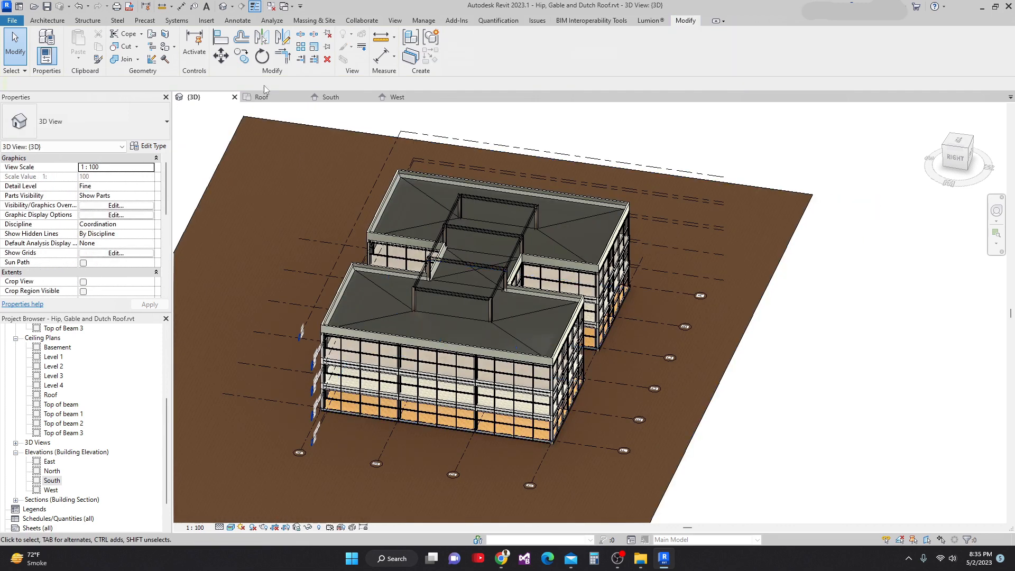
In the Roof plan, draw two short vertical reference planes across grid 3, about 2.69 past the frame's first cross beam and 2.40 past its third.
left_click(261, 96)
scroll(413, 211, "down", 1)
middle_click_drag(413, 211, 388, 185)
scroll(377, 174, "up", 2)
scroll(391, 185, "down", 1)
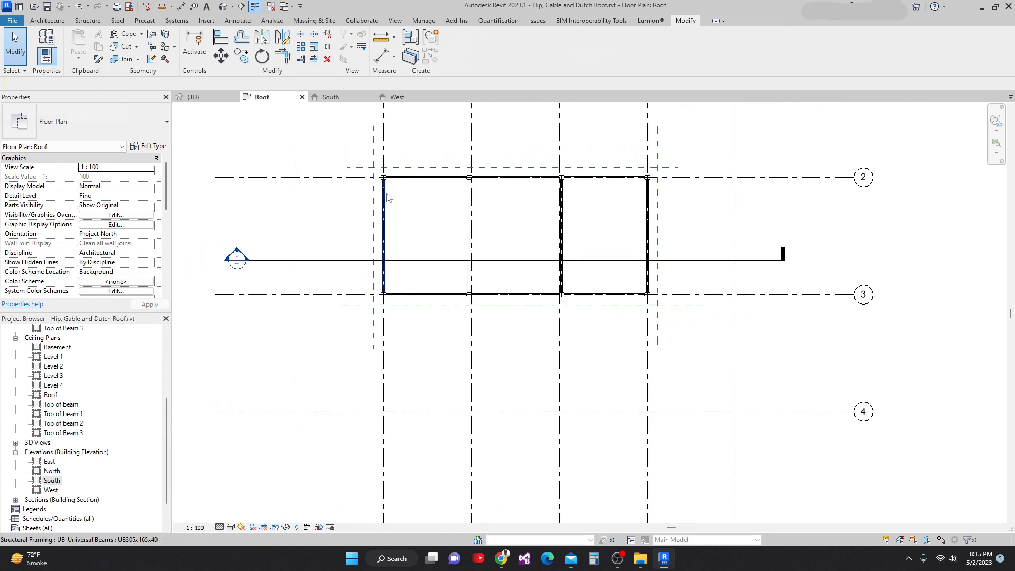
scroll(390, 190, "up", 1)
scroll(503, 220, "up", 1)
scroll(493, 218, "down", 1)
middle_click_drag(493, 218, 491, 259)
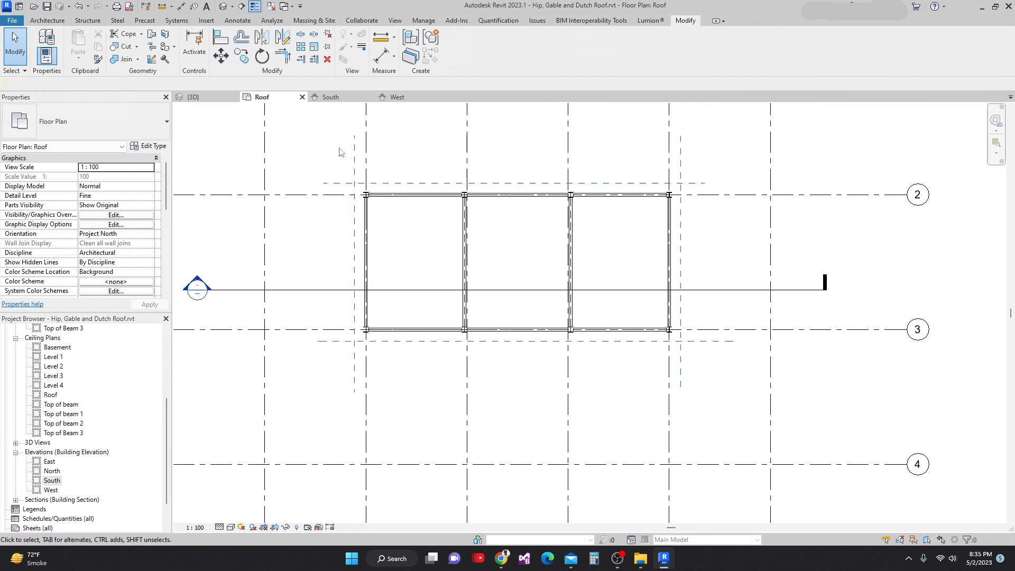
scroll(457, 296, "up", 1)
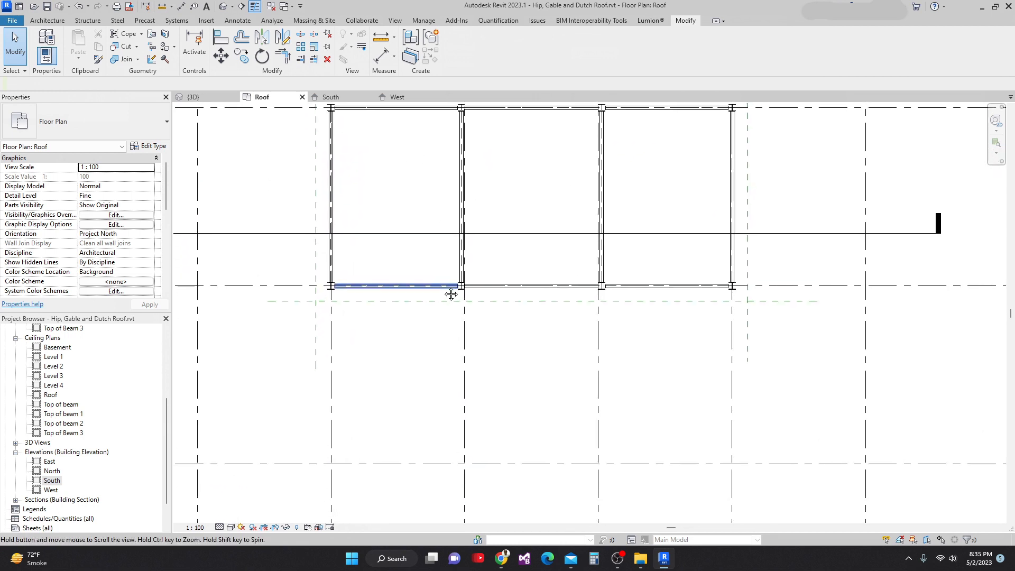
scroll(453, 290, "down", 1)
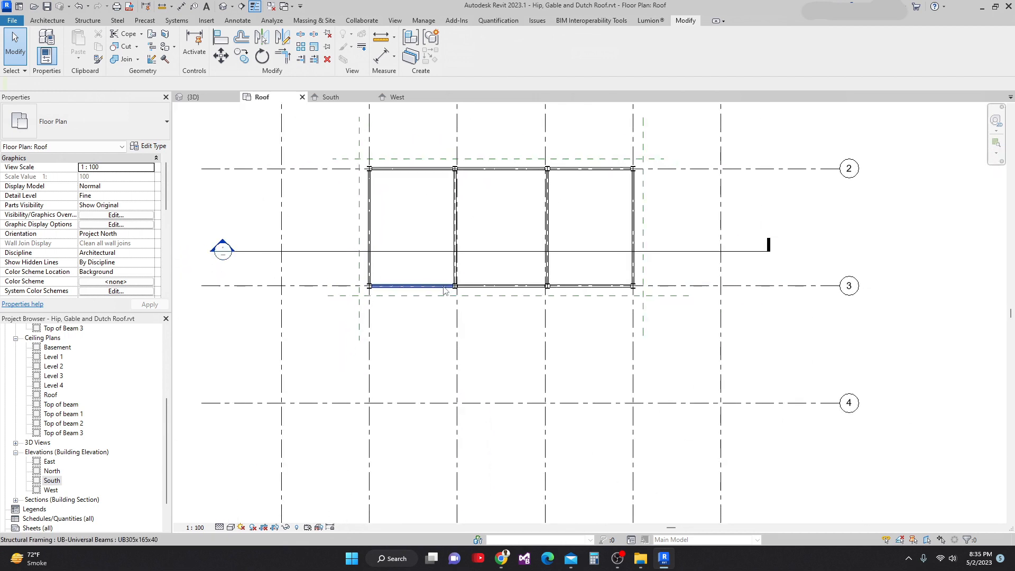
left_click(88, 20)
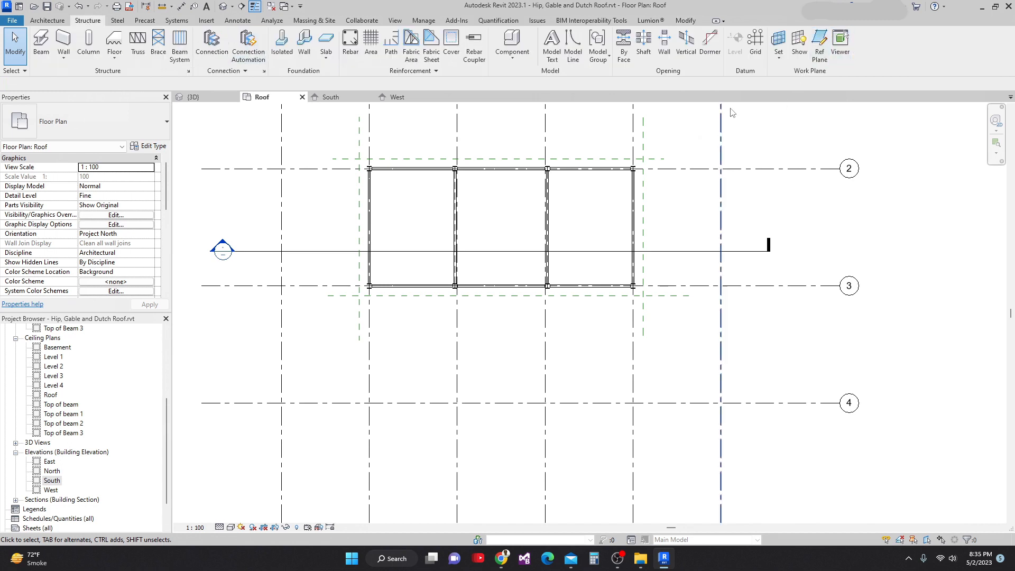
left_click(820, 53)
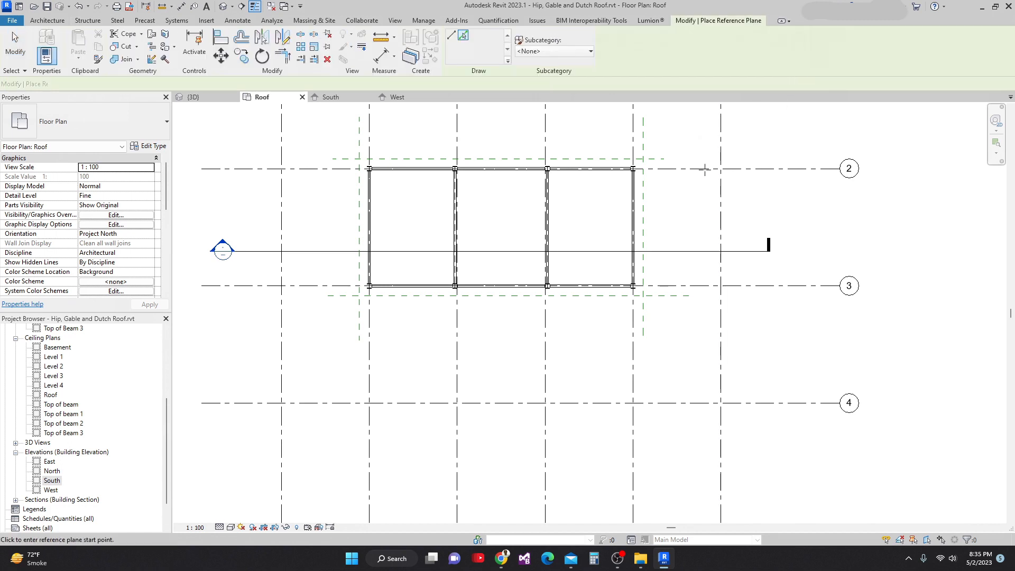
scroll(411, 266, "up", 2)
left_click(407, 255)
left_click(407, 360)
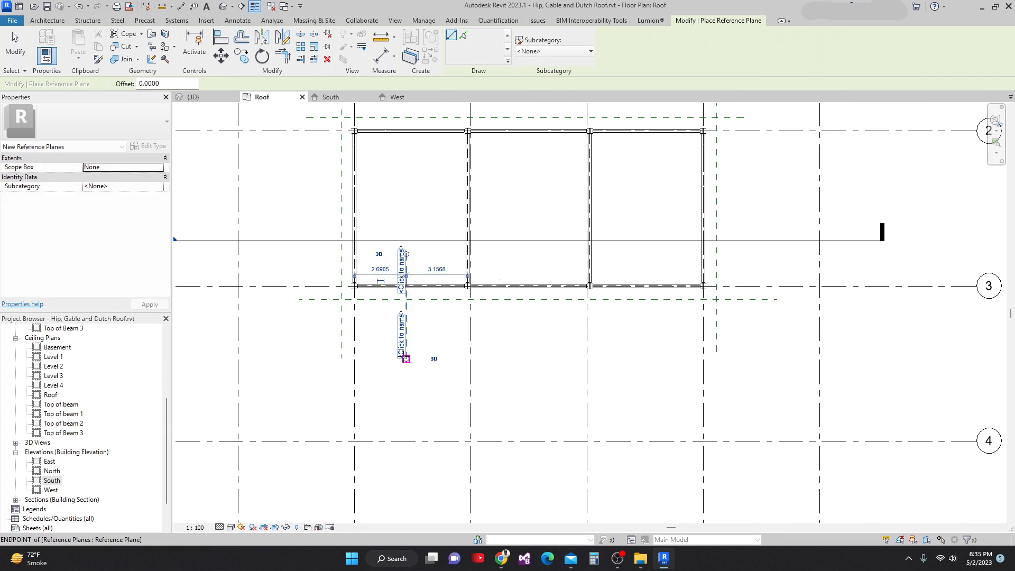
left_click(636, 256)
left_click(640, 354)
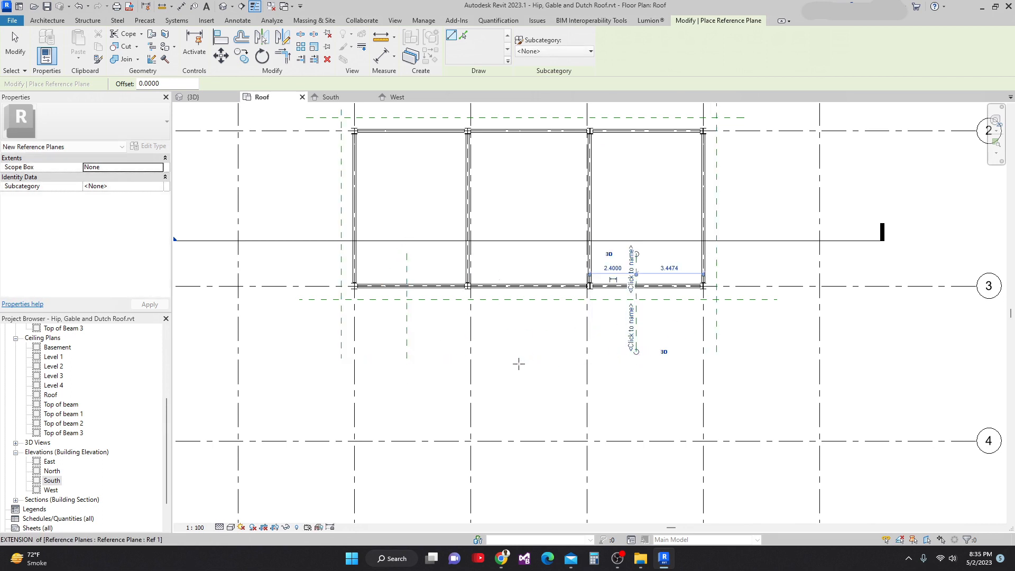
key("Escape")
key("Escape")
Add an aligned dimension between the frame's outer left reference plane and the new reference plane in the first bay.
scroll(386, 379, "up", 1)
middle_click_drag(388, 379, 442, 379)
key("d")
key("i")
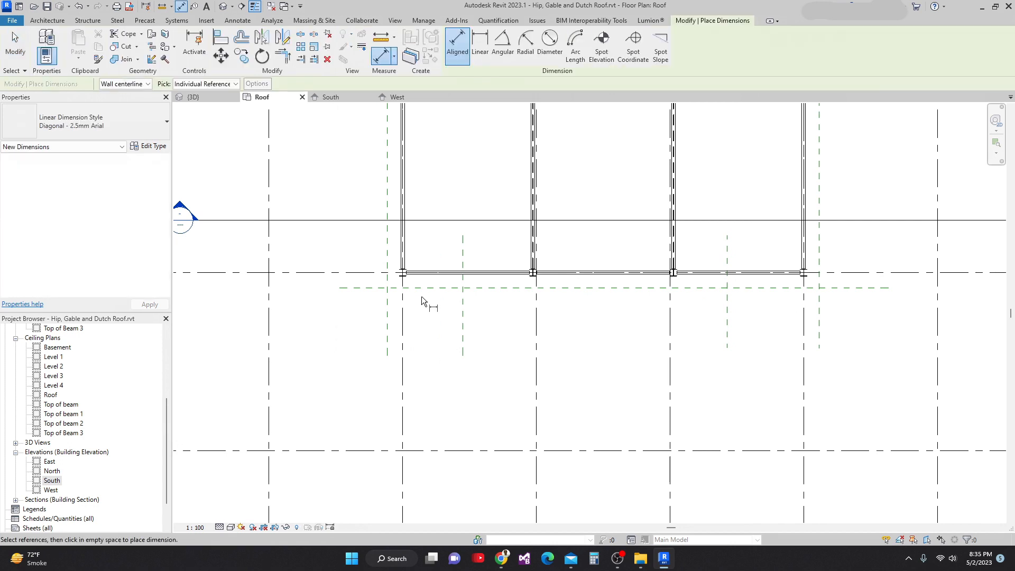
left_click(387, 325)
left_click(462, 332)
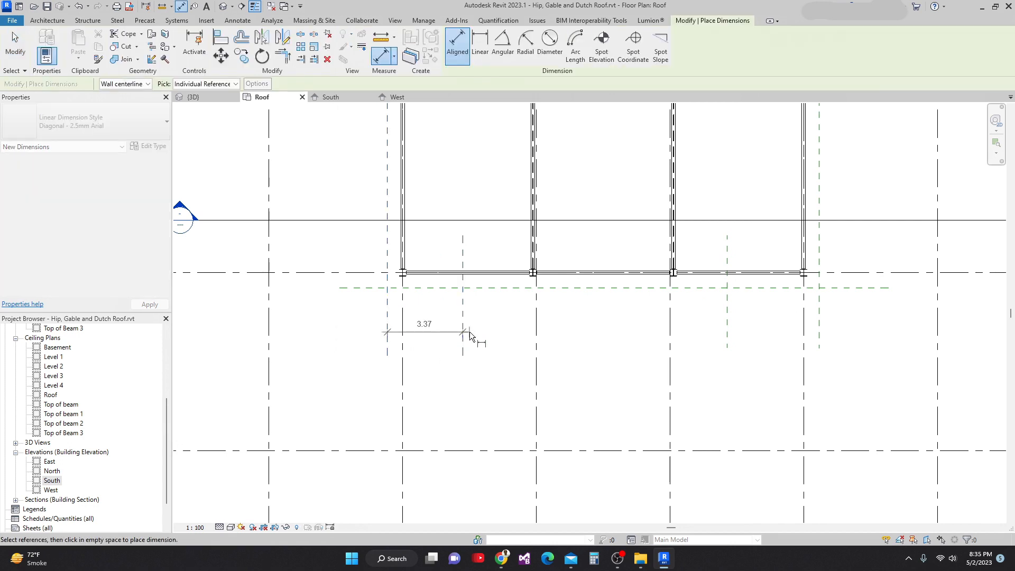
scroll(468, 331, "up", 1)
left_click(510, 326)
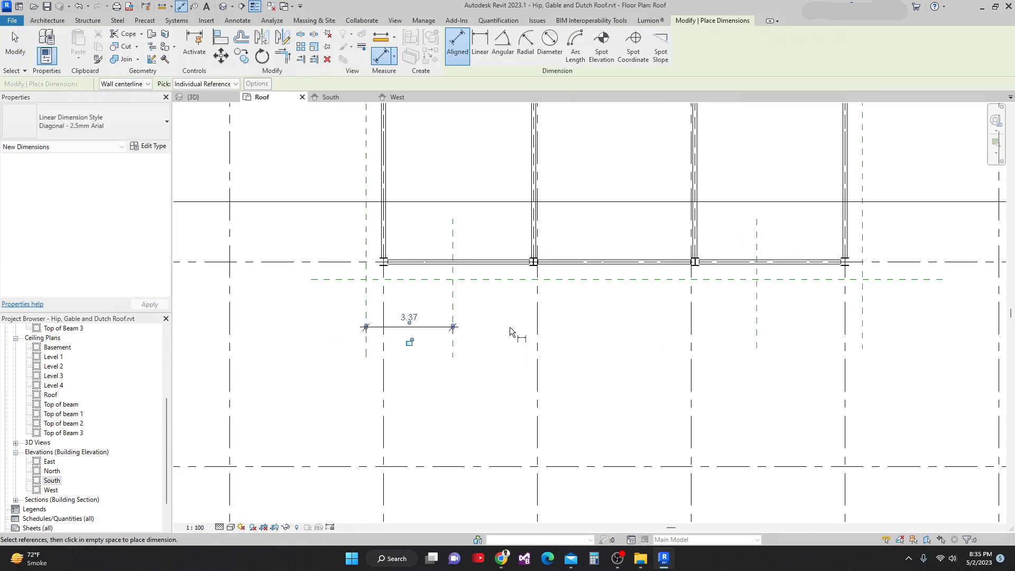
key("Escape")
Set the distance from the outer left reference plane to the first bay's new reference plane to 4.
left_click(455, 315)
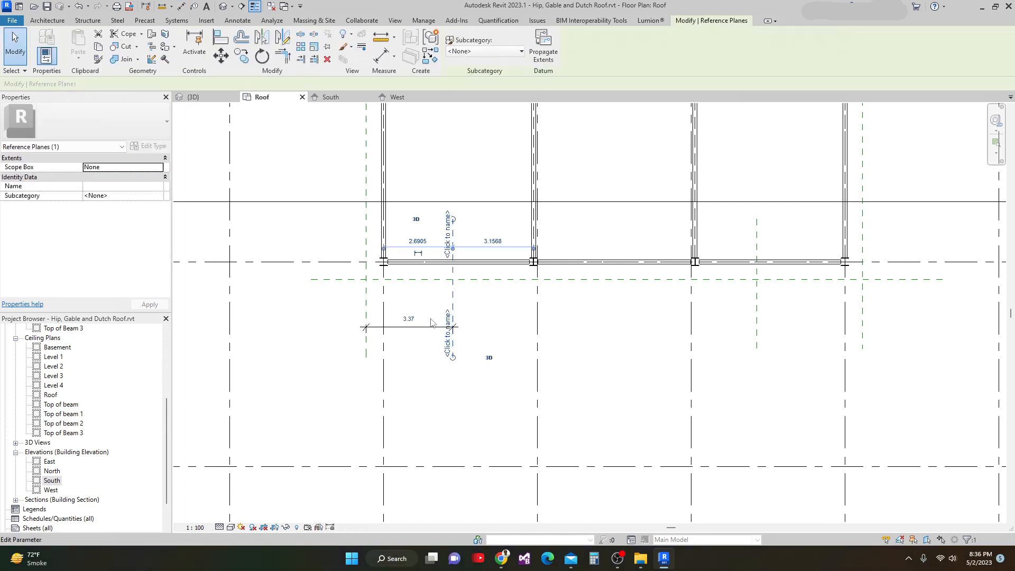
left_click(410, 316)
type("4")
key("Return")
scroll(503, 356, "down", 2)
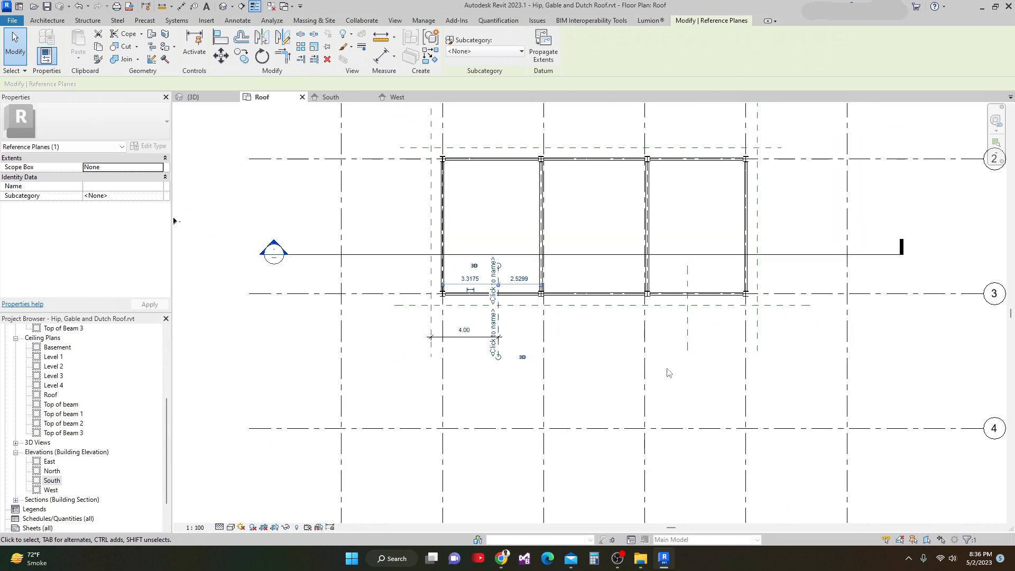
Add an aligned dimension between the frame's outer right reference plane and the new reference plane in the third bay.
scroll(665, 374, "up", 2)
key("Escape")
middle_click_drag(665, 374, 654, 397)
key("d")
key("i")
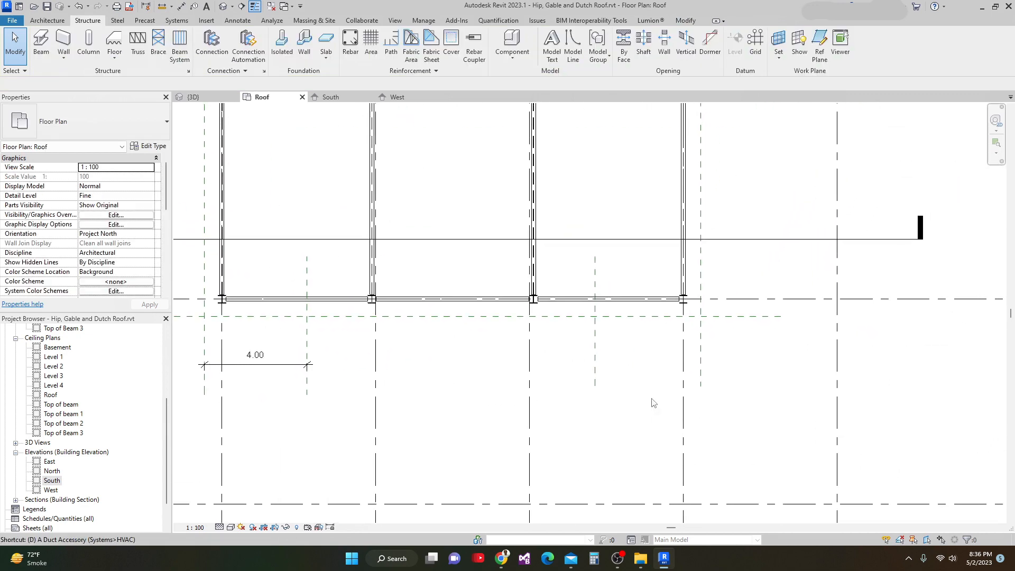
left_click(699, 357)
left_click(596, 352)
left_click(556, 375)
key("Escape")
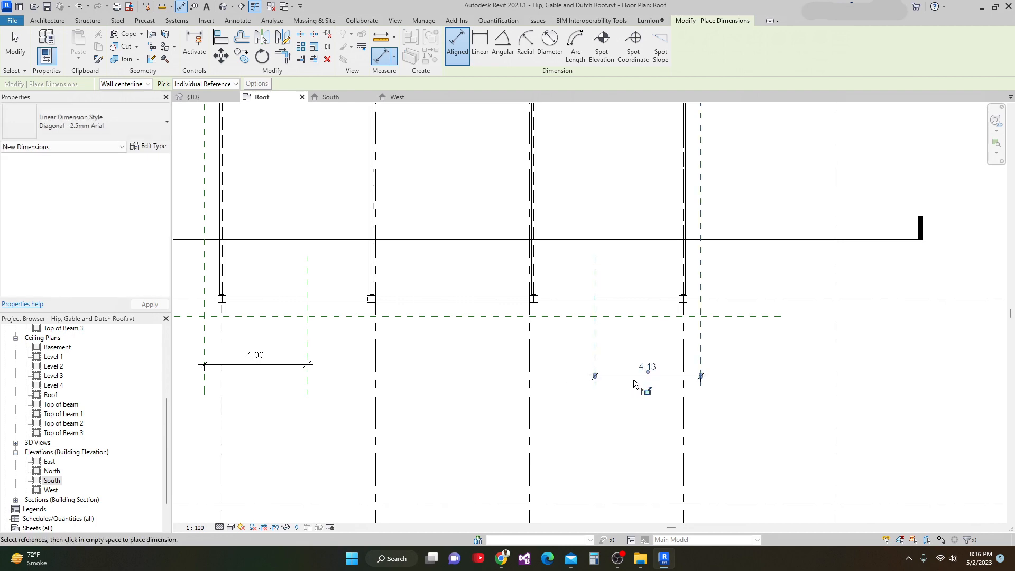
scroll(633, 379, "up", 1)
key("Escape")
Set the distance from the outer right reference plane to the third bay's new reference plane to 4.
left_click(596, 351)
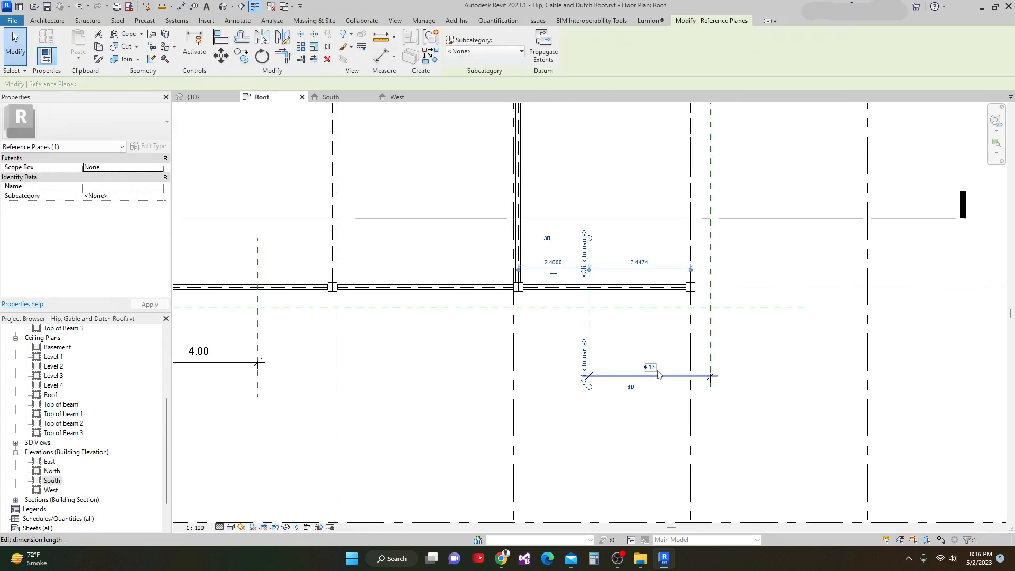
left_click(654, 369)
type("4")
key("Return")
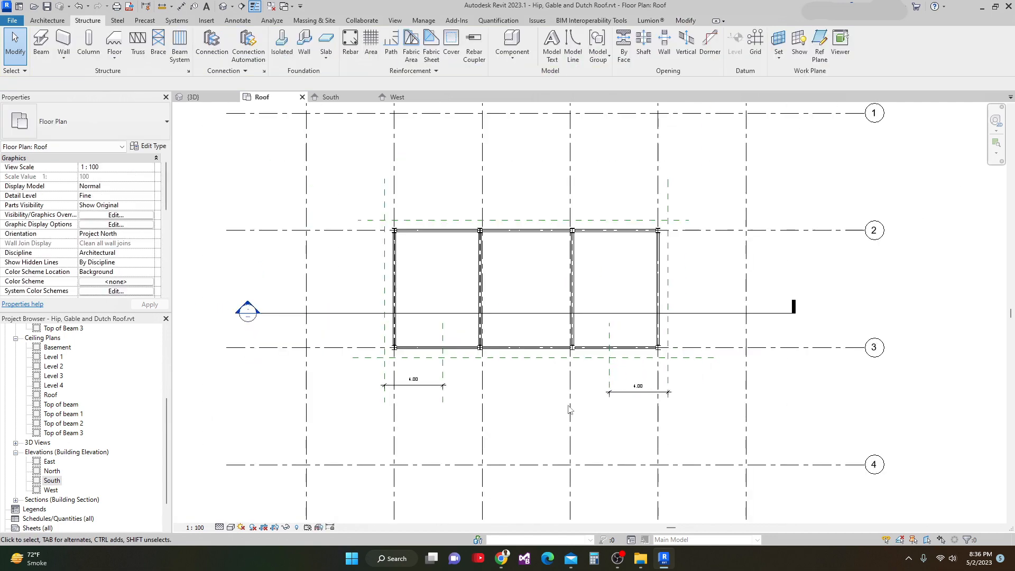
scroll(468, 361, "up", 1)
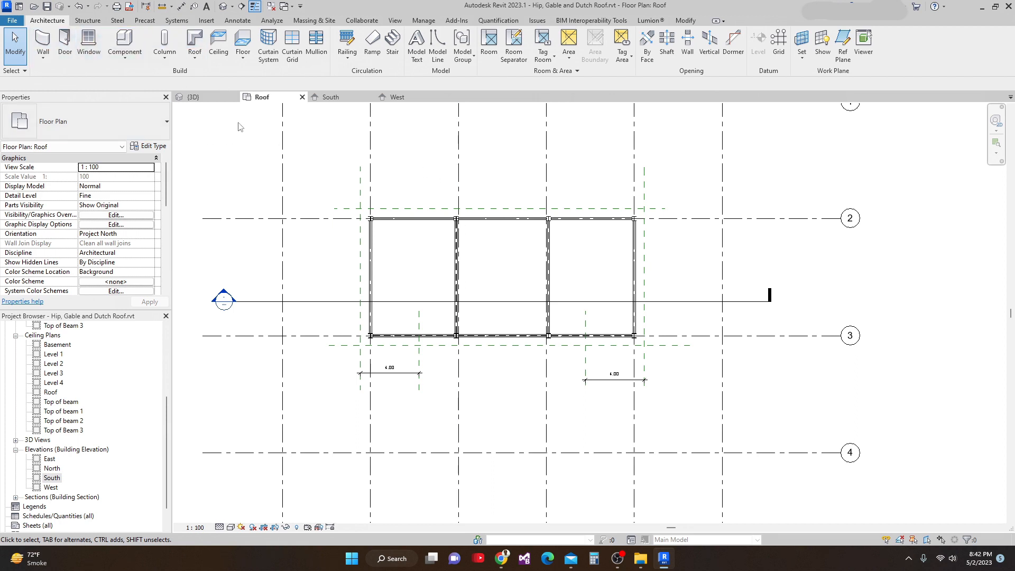
Create a Hip Roof by footprint with a rectangular, slope-defining boundary snapped to the four outer reference planes around the frame.
left_click(197, 47)
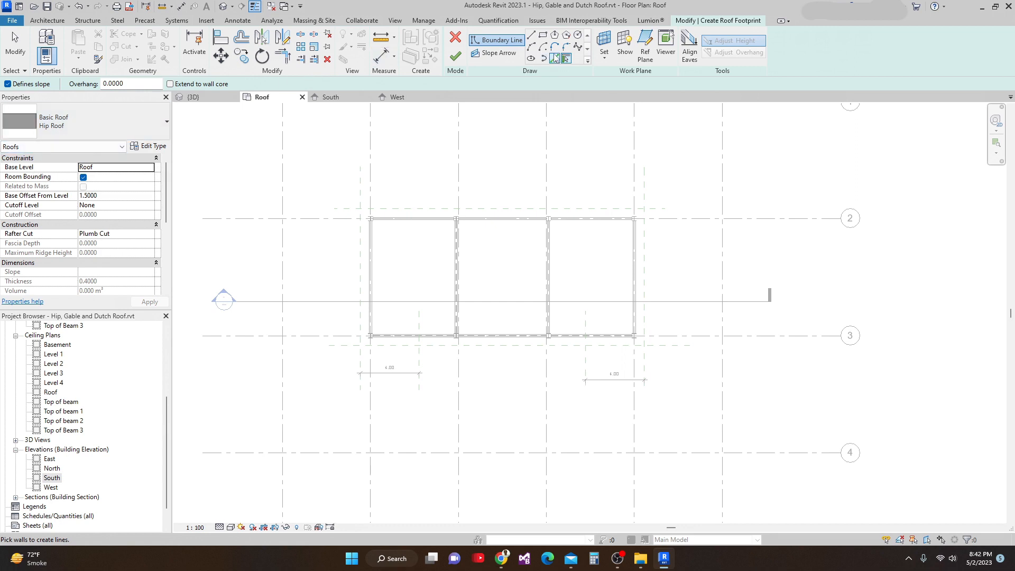
left_click(543, 36)
scroll(428, 208, "up", 2)
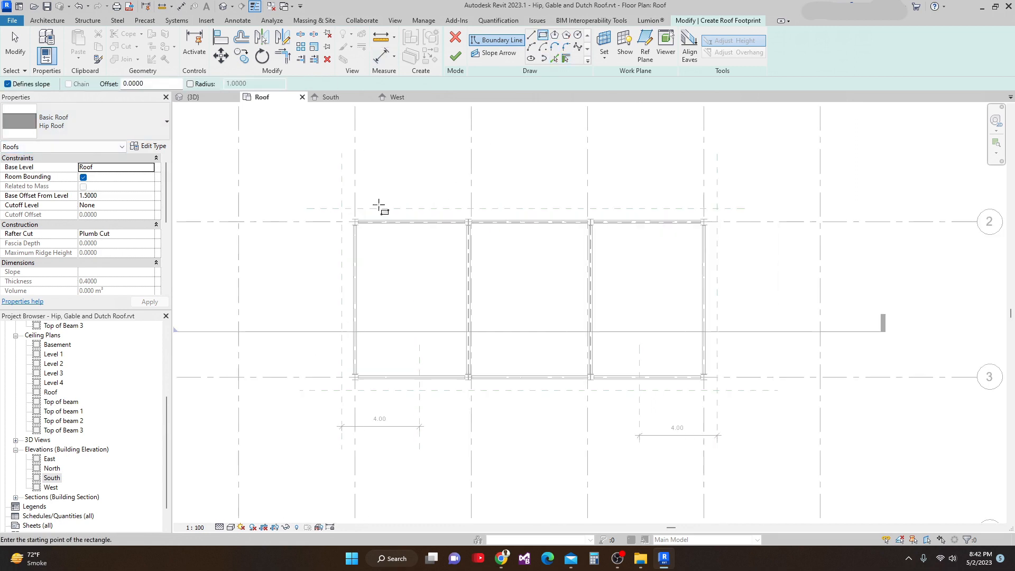
left_click(342, 209)
left_click(712, 390)
left_click(717, 390)
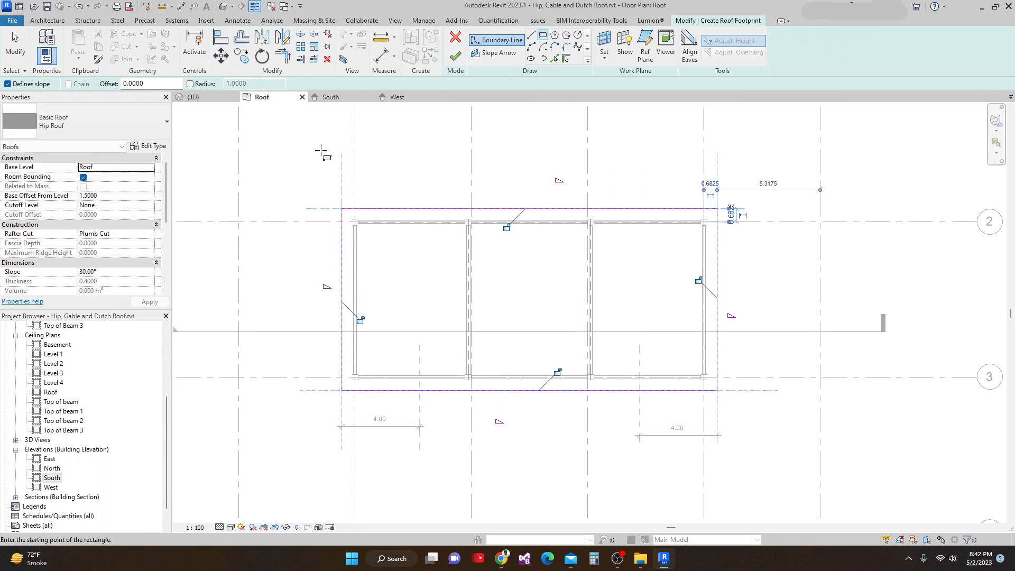
scroll(365, 272, "up", 1)
mouse_move(354, 224)
middle_mouse_down()
mouse_move(363, 274)
mouse_move(363, 231)
middle_mouse_up()
scroll(366, 271, "down", 1)
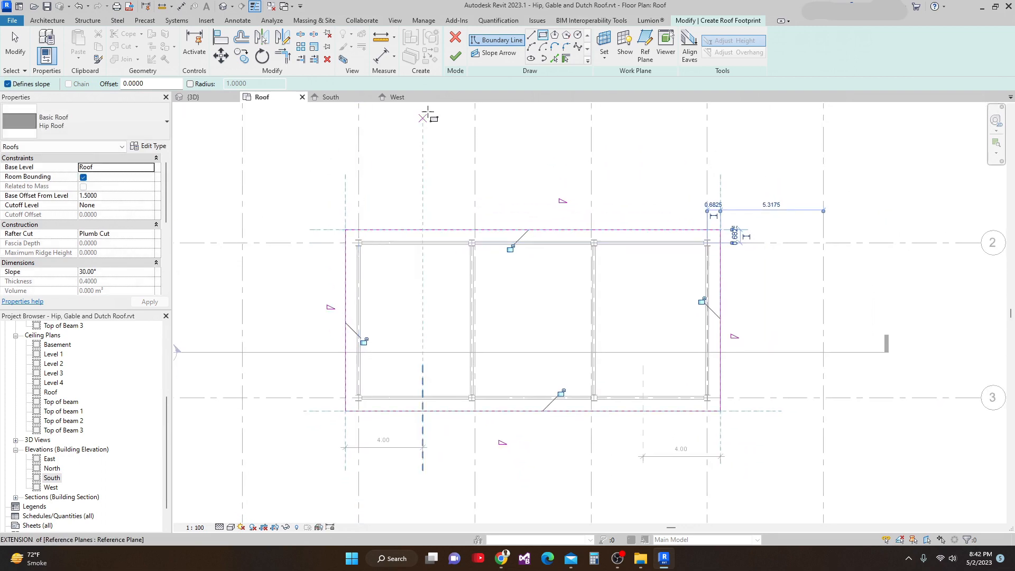
left_click(455, 57)
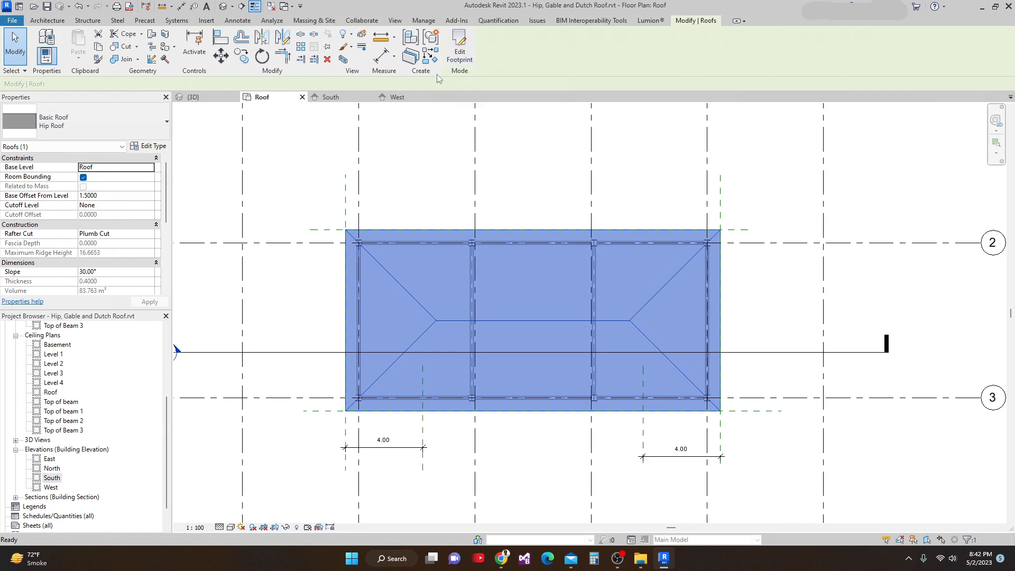
Switch to the 3D view and set the new roof's base offset from level to 0.
left_click(196, 101)
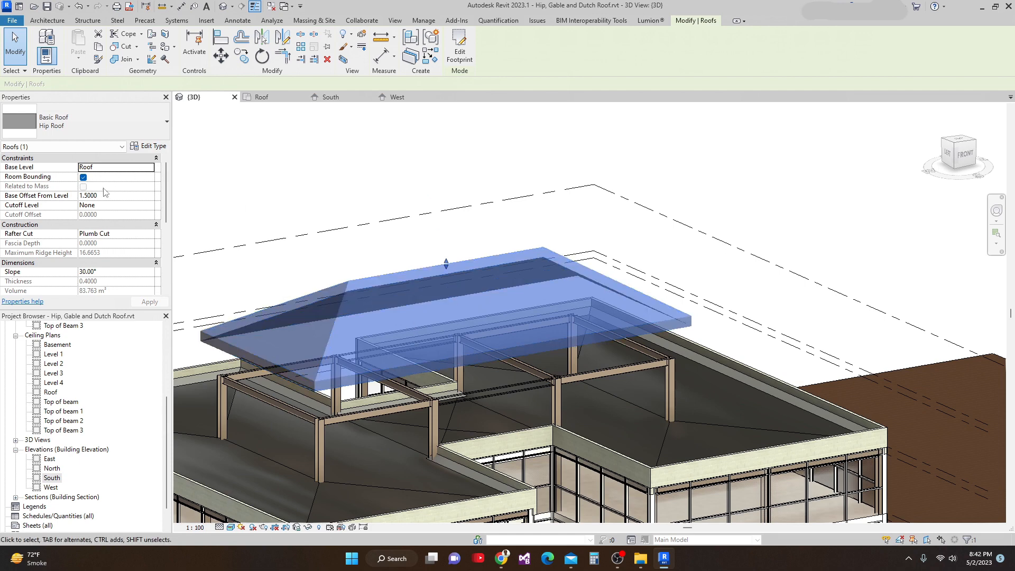
left_click(111, 197)
type("0")
left_click(149, 302)
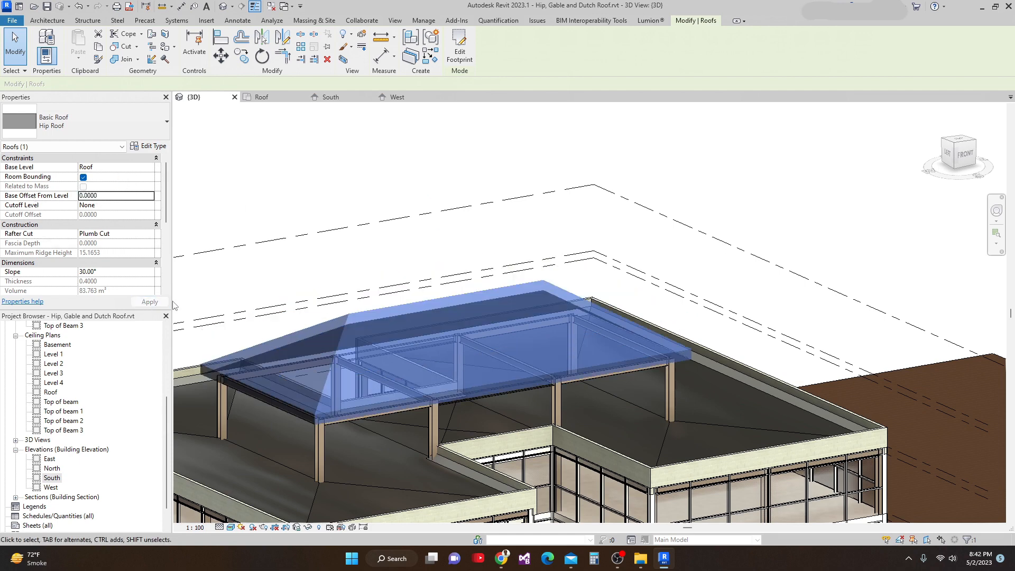
middle_click_drag(415, 361, 433, 337)
key("Escape")
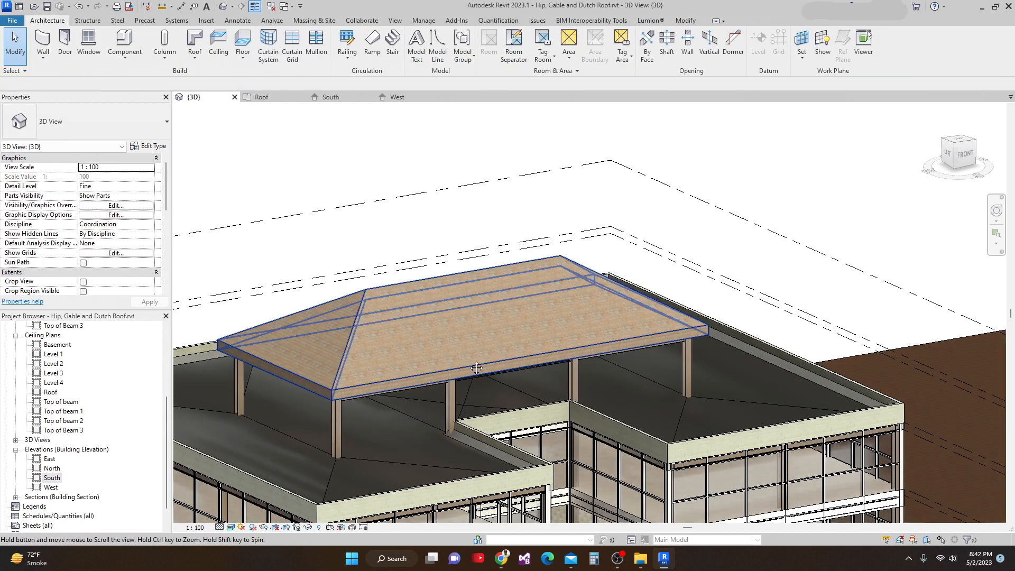
middle_click_drag(468, 367, 468, 356)
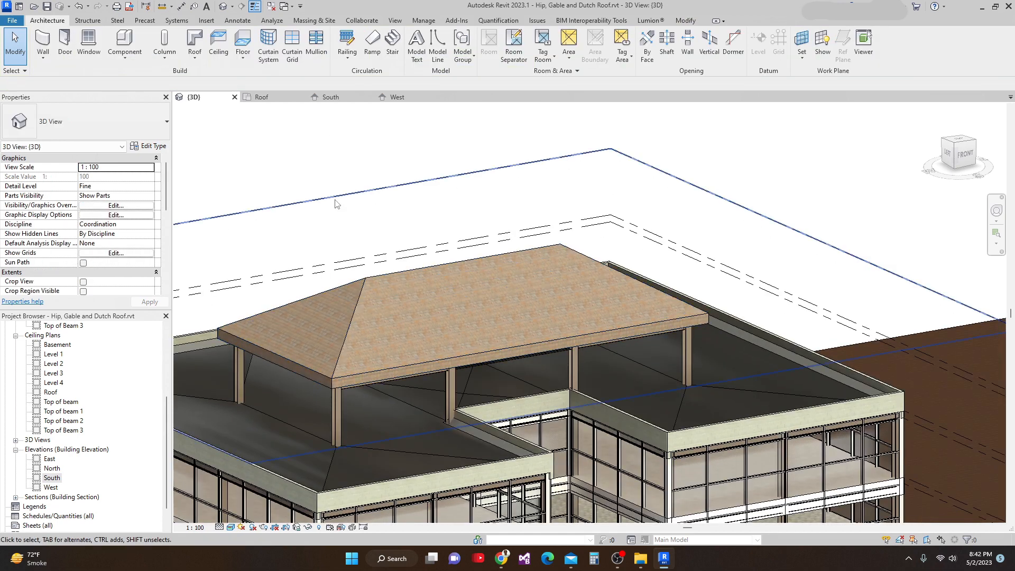
In the Roof plan, edit the roof's footprint and split the boundary line near grid 3 at the two short reference planes.
left_click(271, 97)
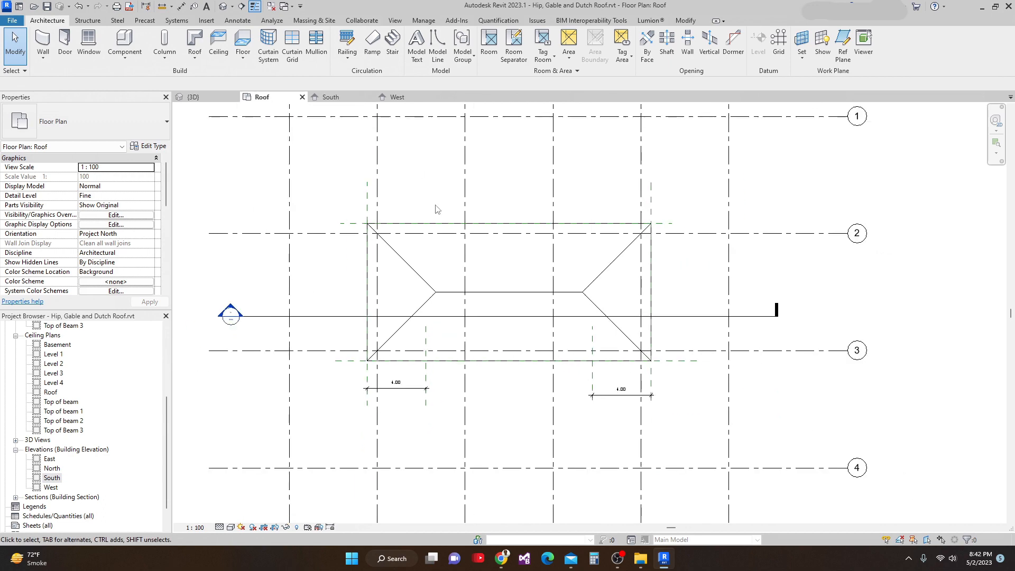
left_click(474, 309)
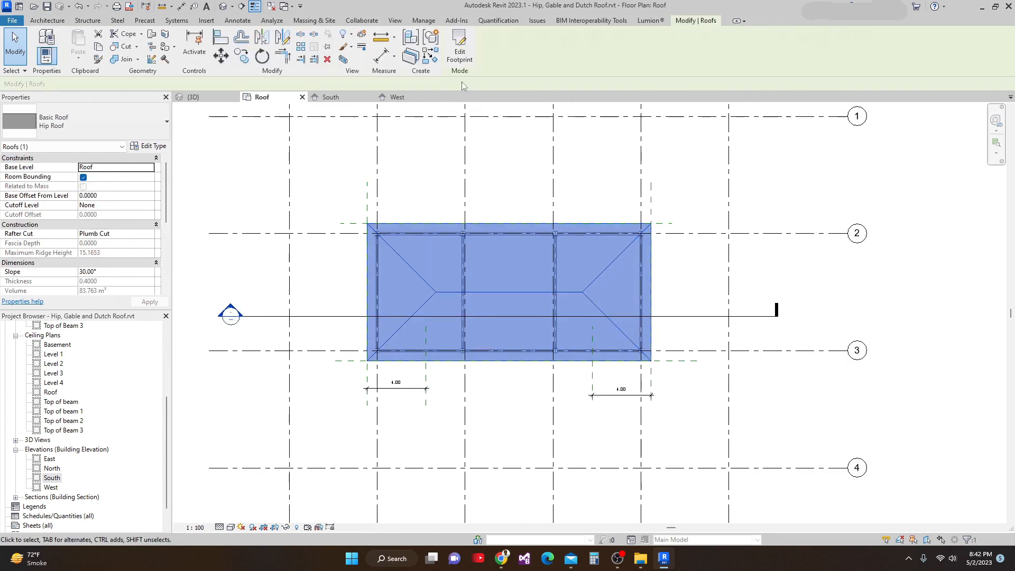
left_click(459, 46)
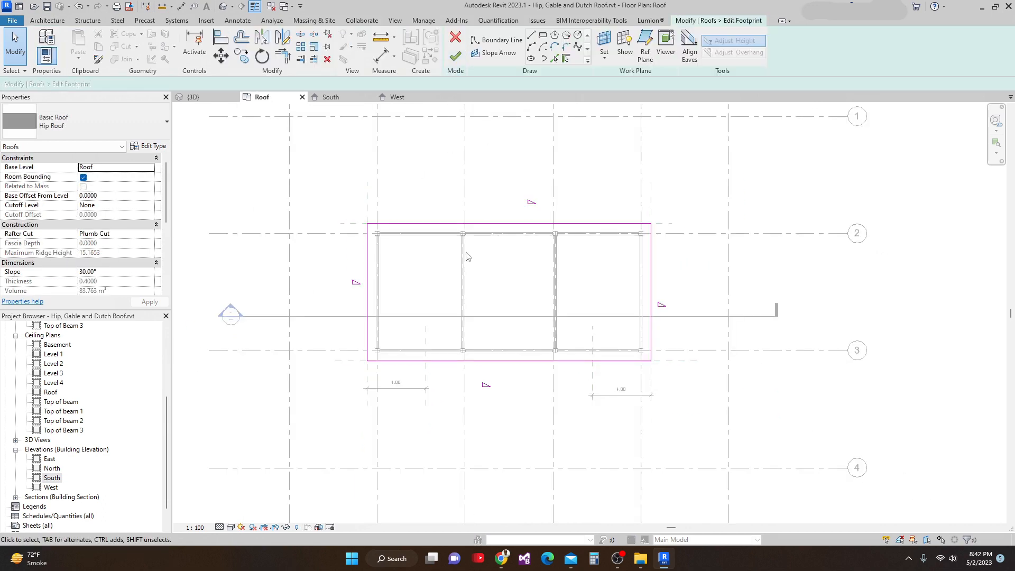
middle_click_drag(463, 252, 438, 175)
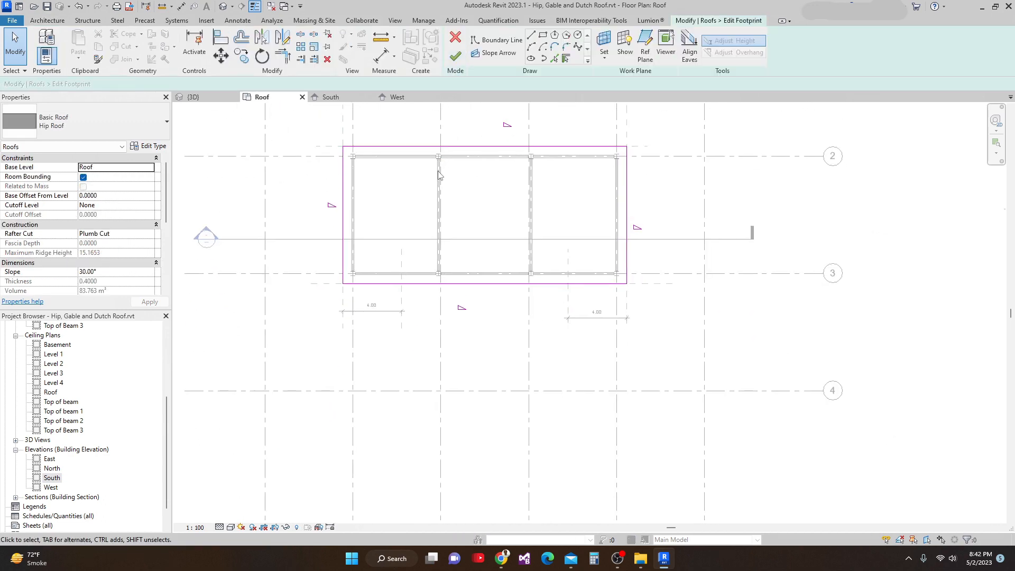
left_click(302, 35)
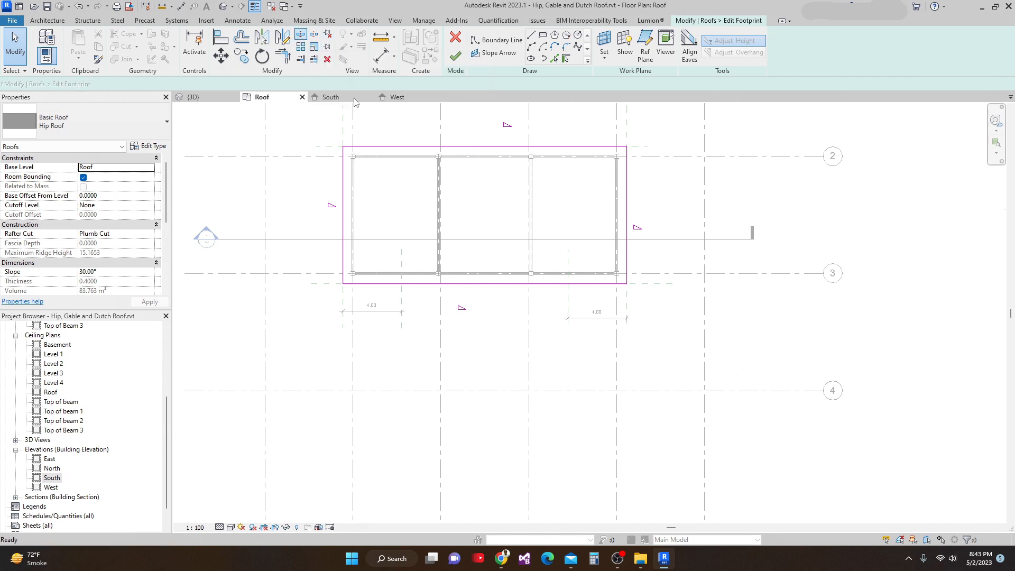
scroll(406, 281, "up", 2)
left_click(400, 288)
scroll(489, 296, "down", 1)
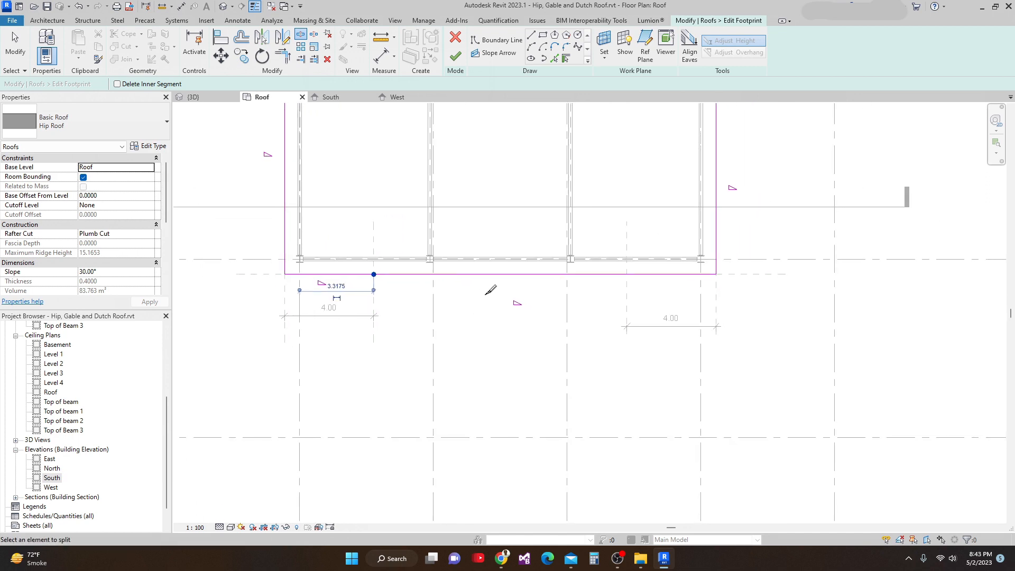
left_click(628, 280)
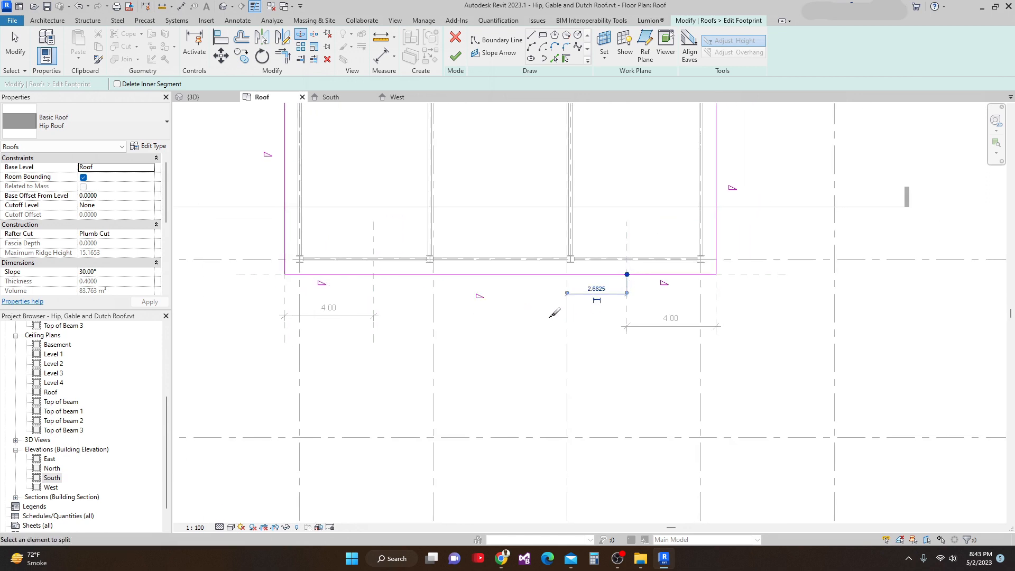
key("Escape")
key("Escape")
Remove the slope definition from the middle segment of the split boundary line near grid 3.
left_click(503, 276)
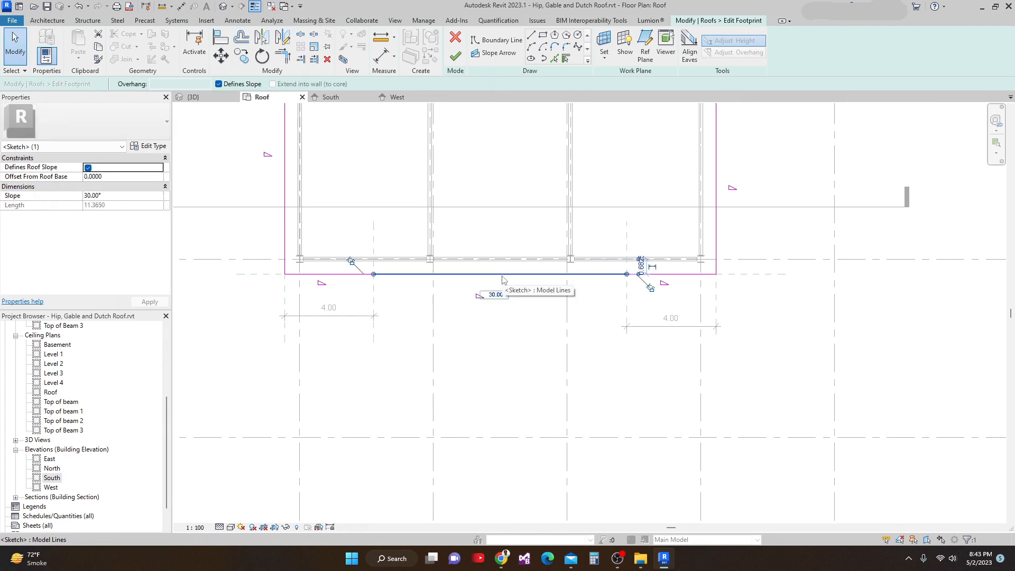
left_click(219, 84)
left_click(498, 358)
scroll(476, 370, "up", 2)
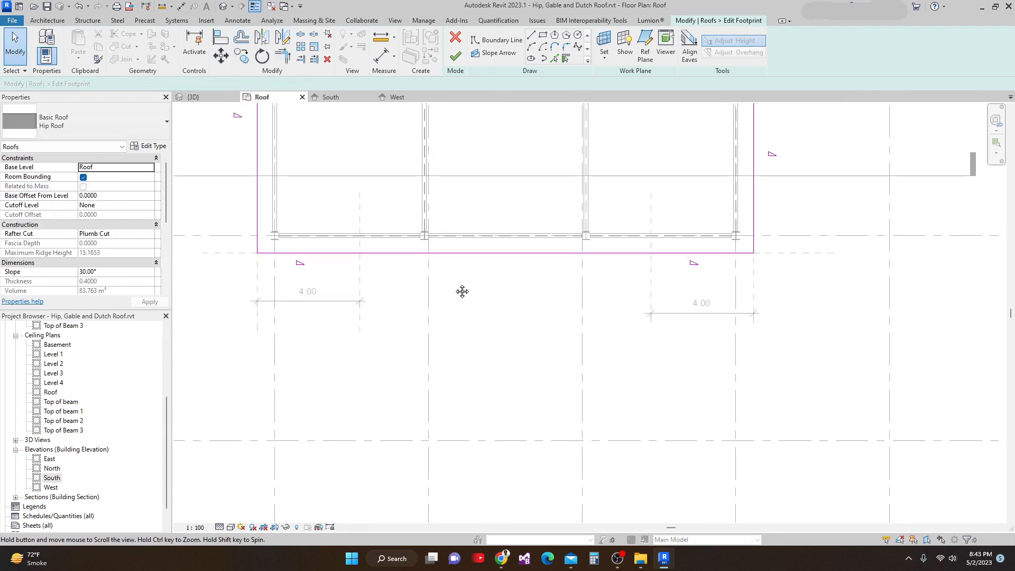
Draw two slope arrows along the middle segment, from each short reference plane to the segment's midpoint.
left_click(495, 53)
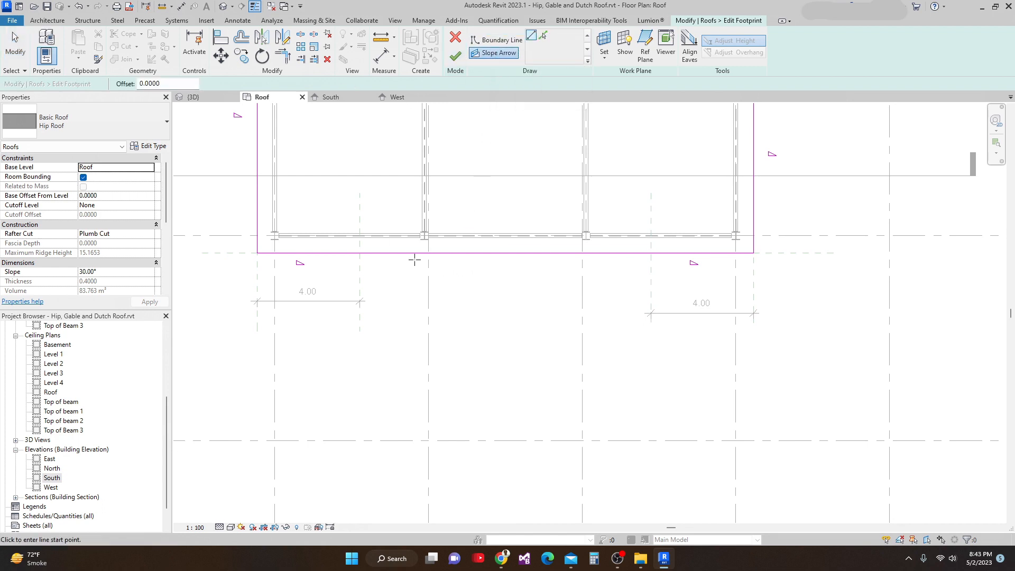
left_click(359, 252)
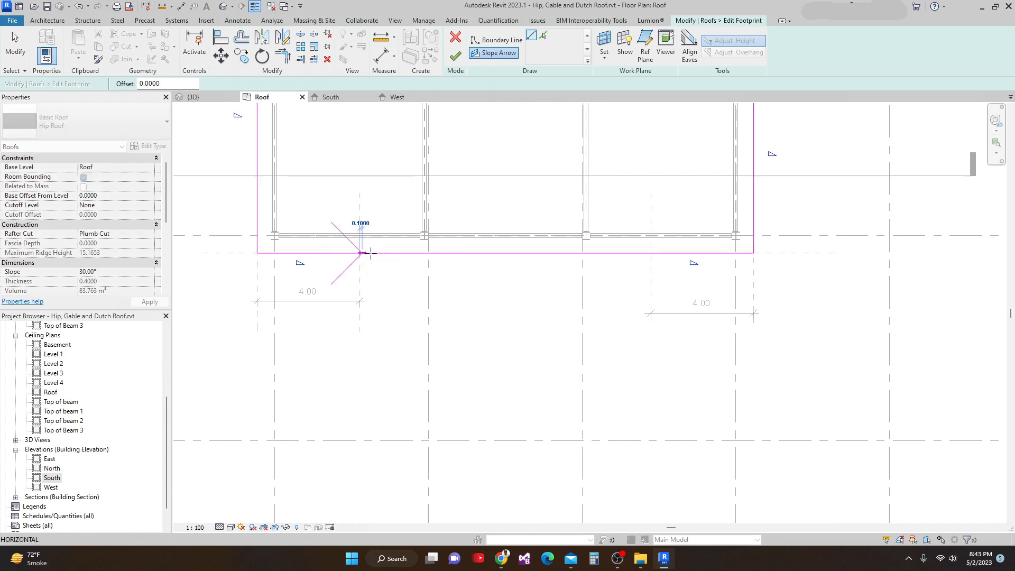
left_click(503, 253)
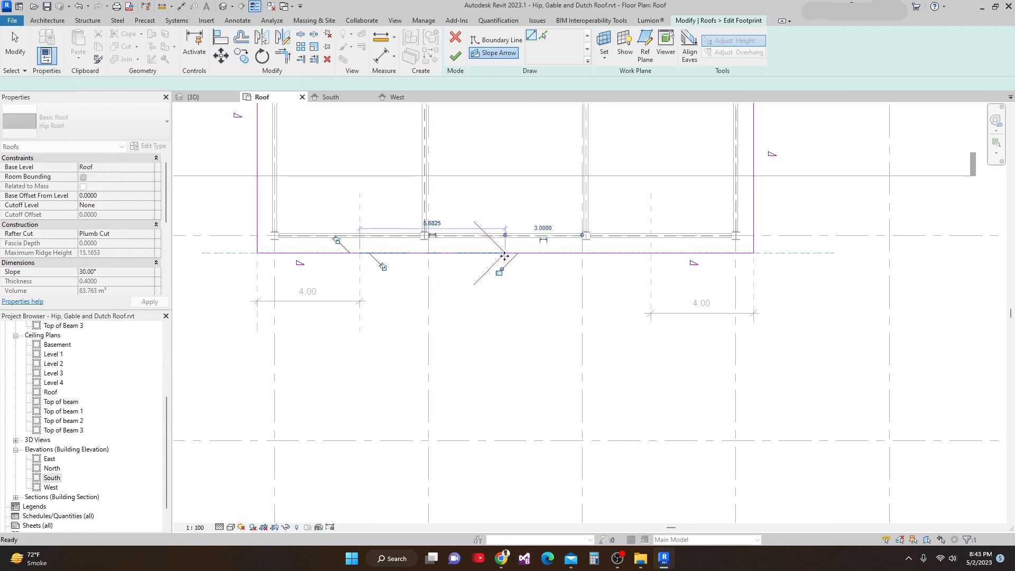
key("Escape")
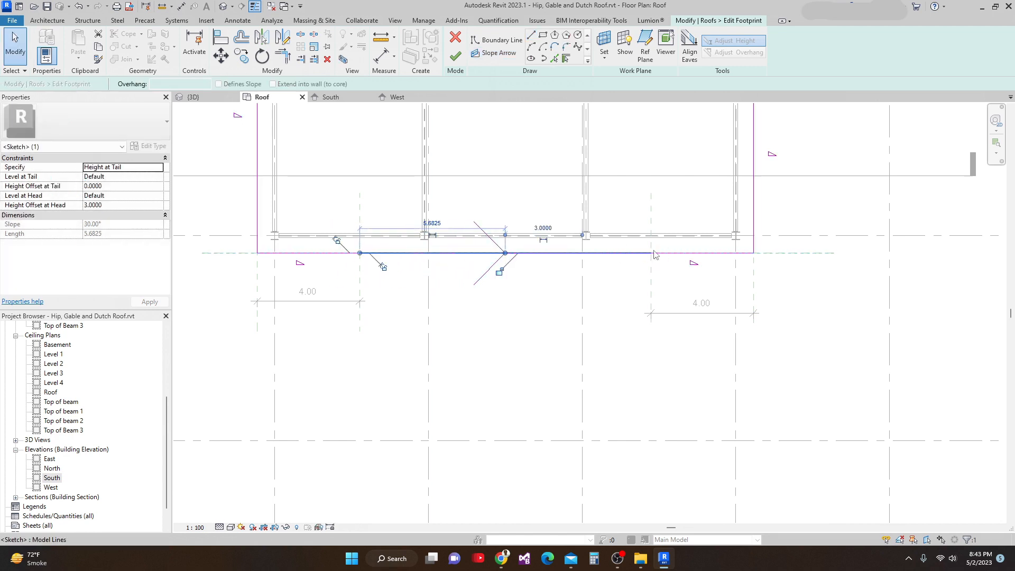
left_click(495, 53)
left_click(650, 253)
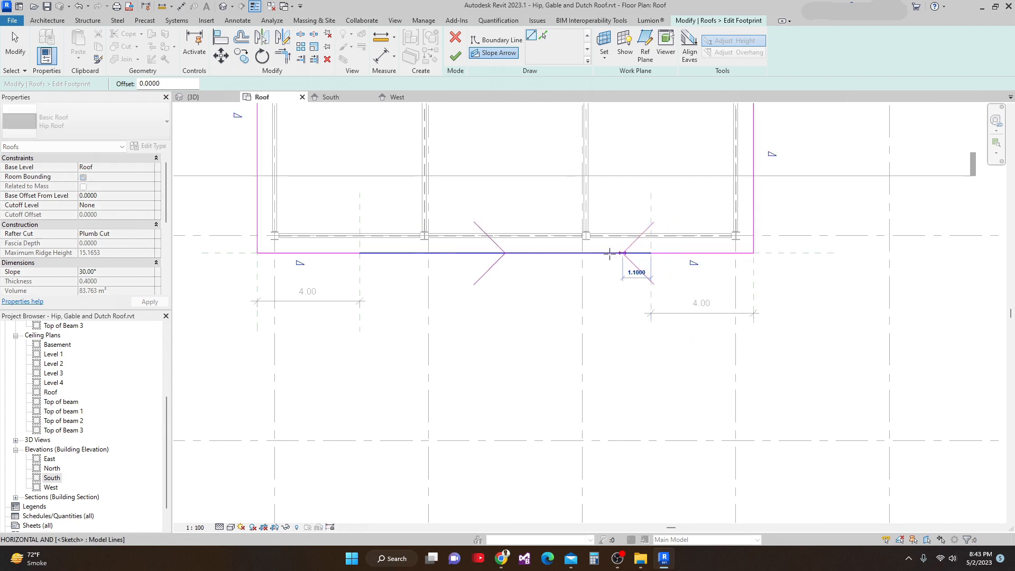
left_click(505, 253)
key("Escape")
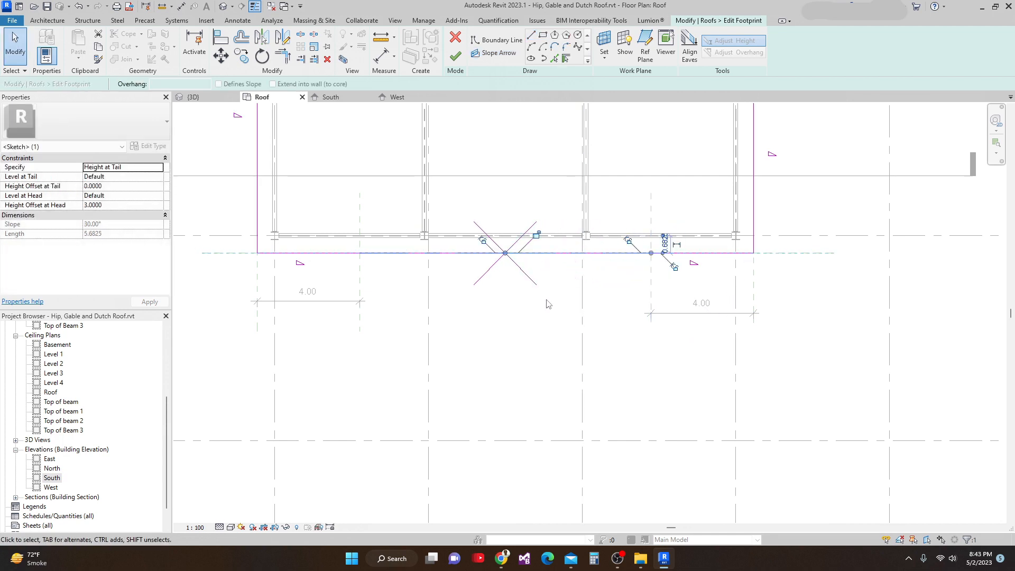
scroll(539, 303, "down", 1)
key("Escape")
scroll(538, 299, "up", 1)
Specify both slope arrows by Slope and set their slope to 20°.
left_click_drag(551, 309, 468, 275)
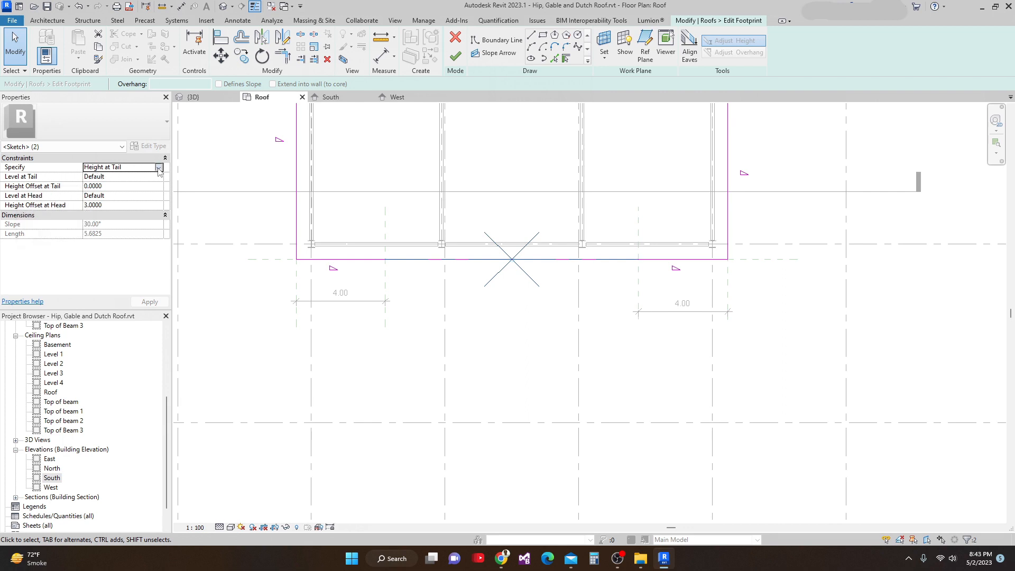
left_click(158, 168)
left_click(94, 186)
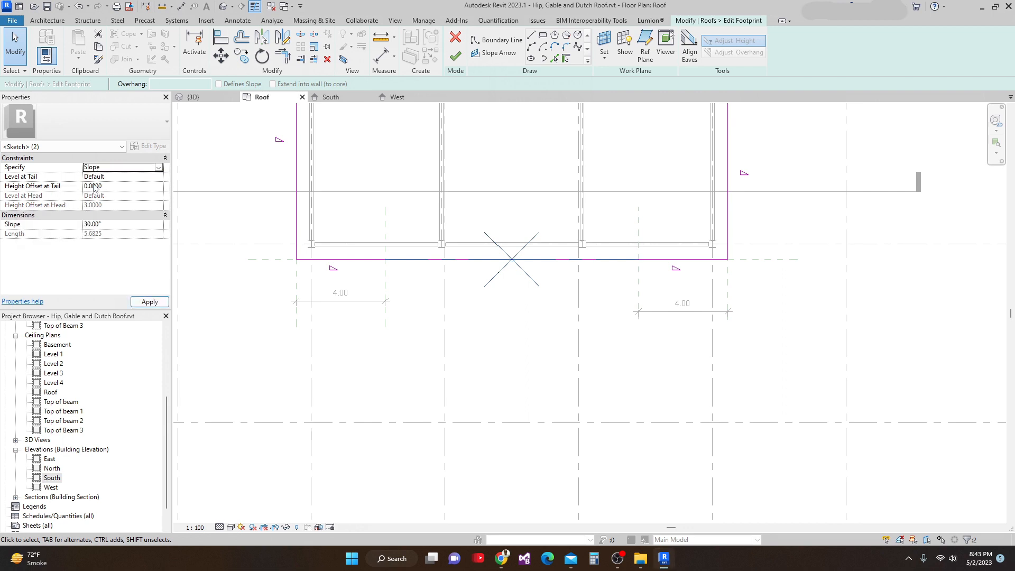
left_click(108, 224)
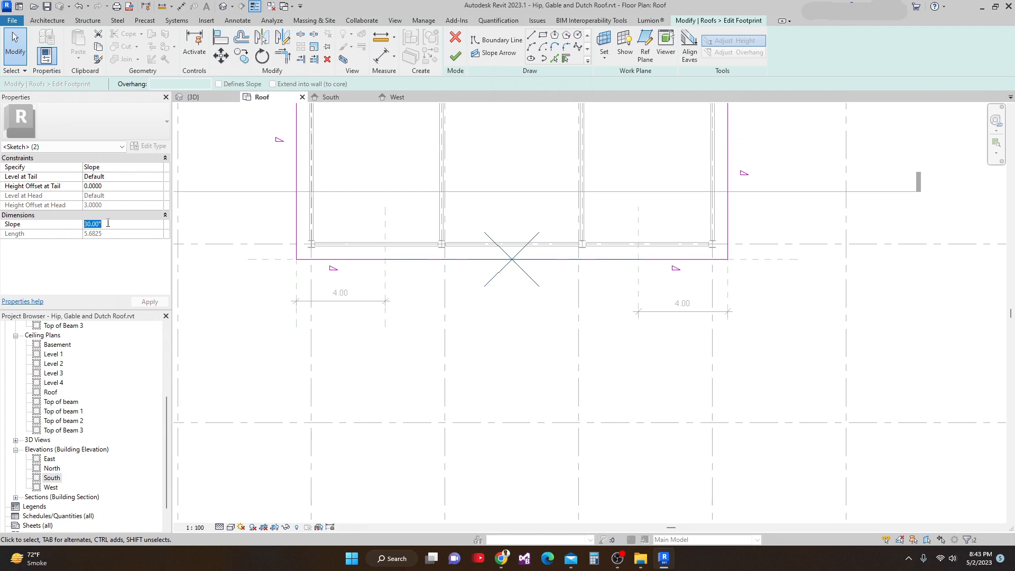
type("20")
left_click(150, 302)
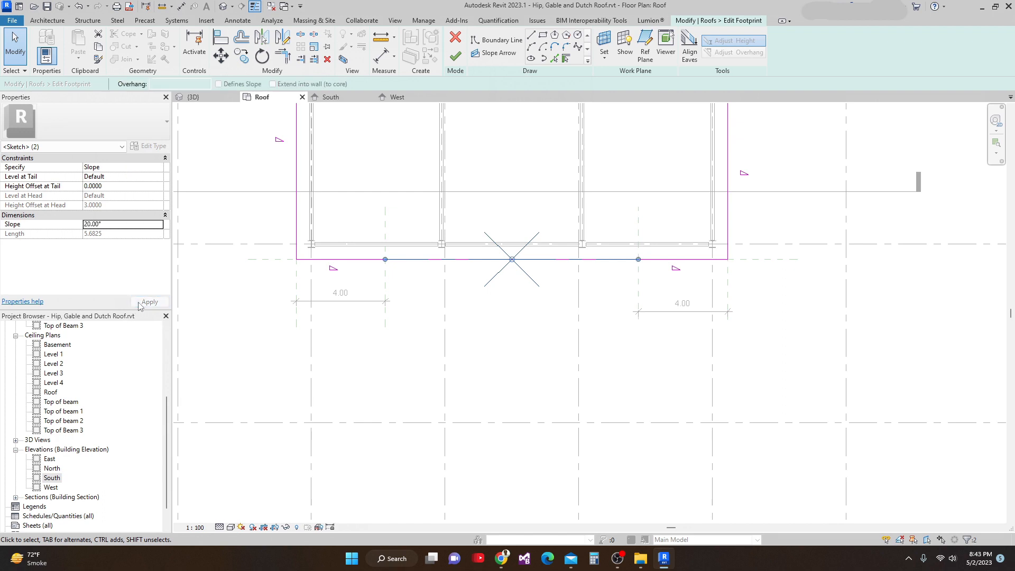
Finish the footprint edit and inspect the roof with its new gable in the 3D view.
left_click(454, 59)
scroll(533, 332, "down", 2)
left_click(201, 97)
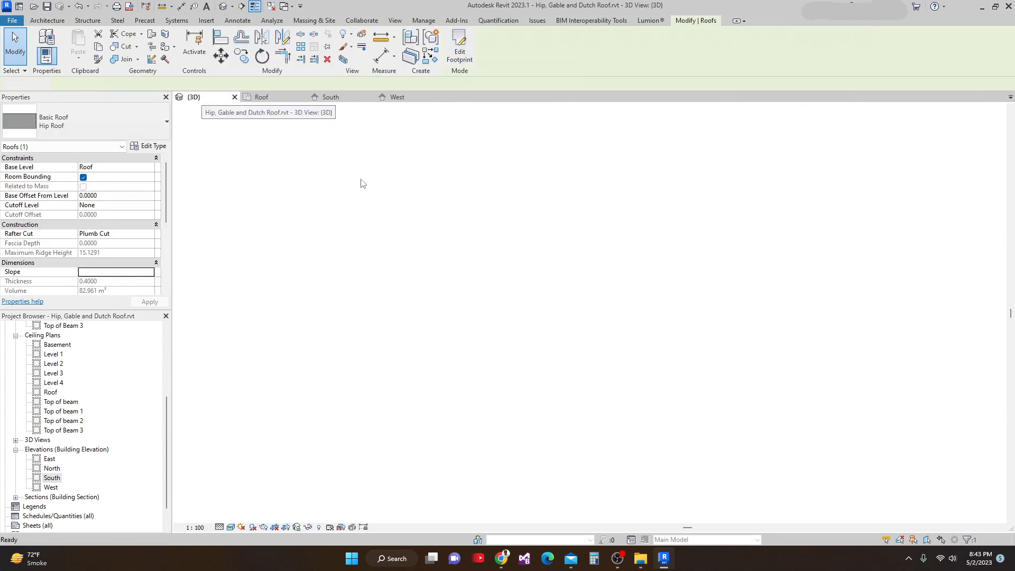
mouse_move(461, 307)
middle_mouse_down("shift")
mouse_move(469, 318)
mouse_move(456, 303)
middle_mouse_up("shift")
key("Escape")
scroll(538, 362, "down", 2)
scroll(538, 362, "down", 3)
middle_click_drag(554, 394, 559, 371, "shift")
scroll(559, 370, "up", 1)
scroll(557, 370, "up", 3)
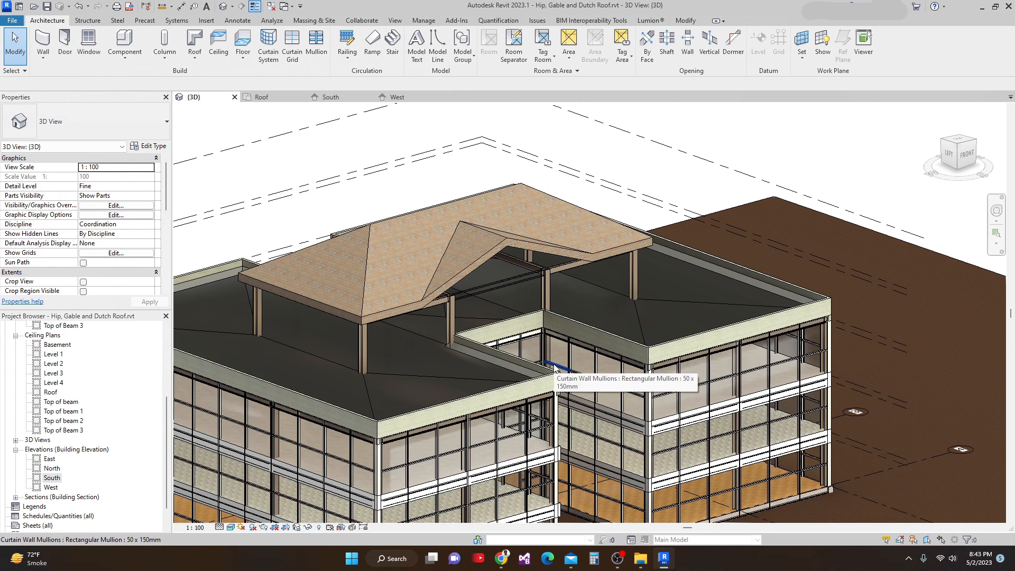